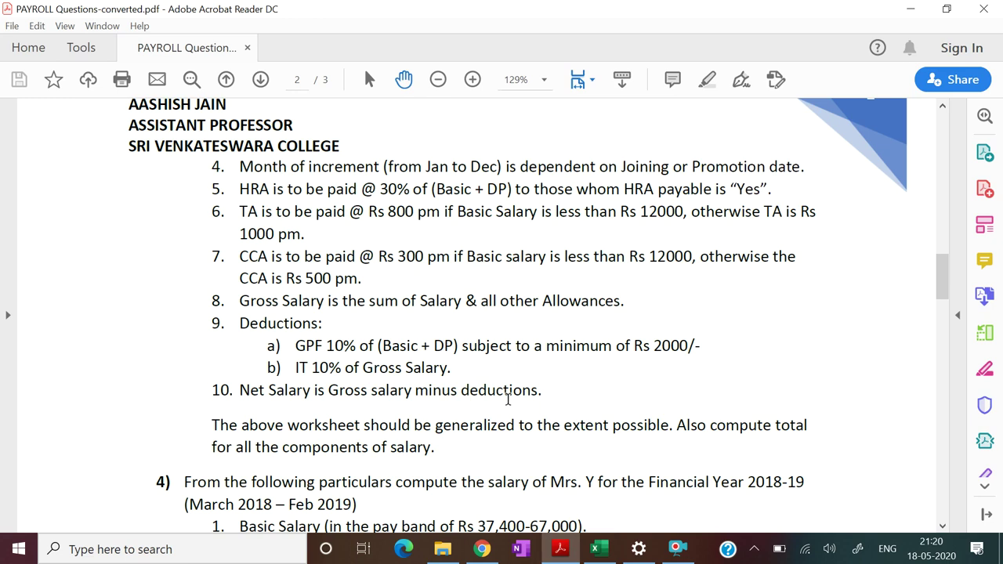
- Check question 3 in the payroll PDF, then switch to Excel and change cell A1 to "Basic pay for the month of March 2018"
scroll(943, 284, up, 1)
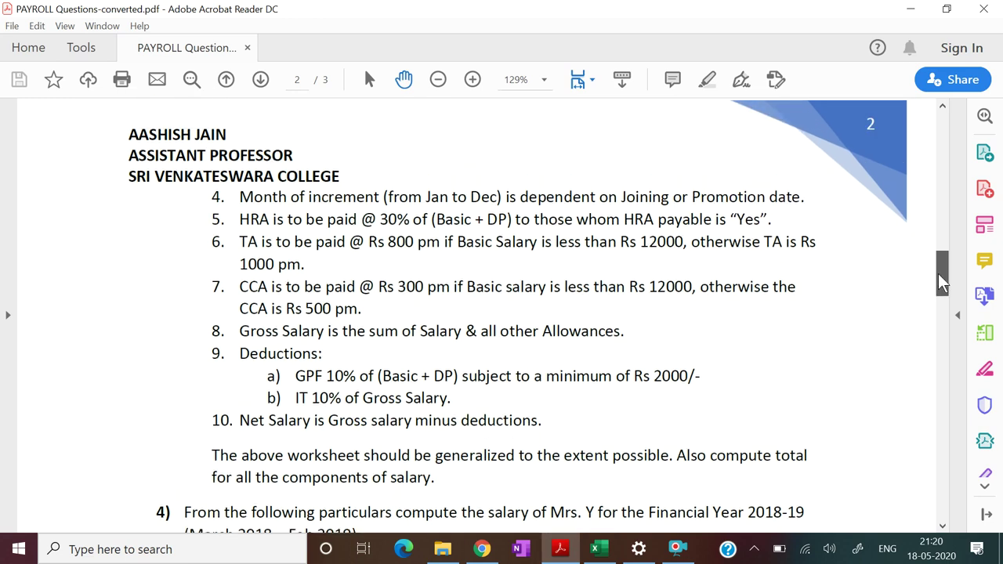
drag(942, 283, 943, 228)
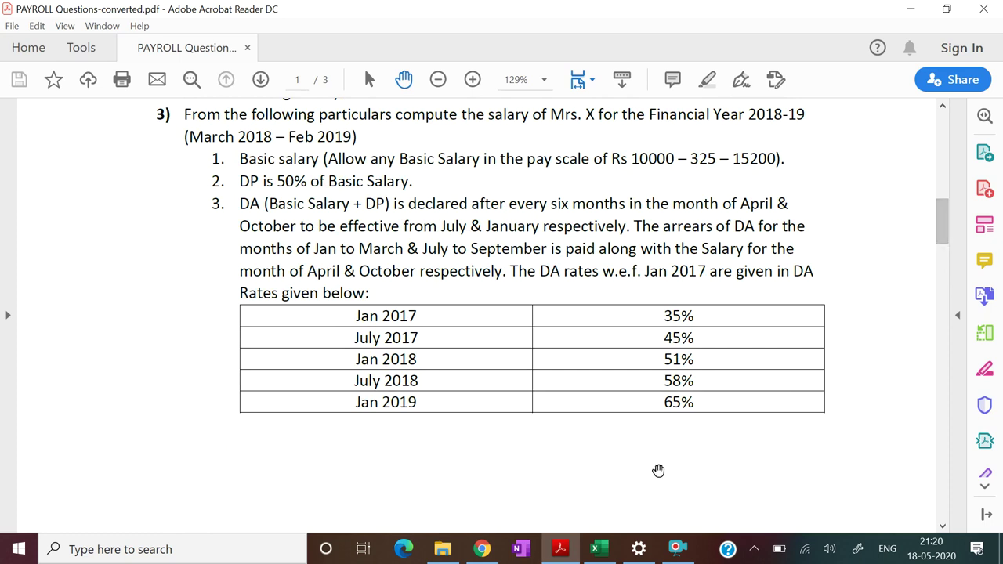
click(609, 551)
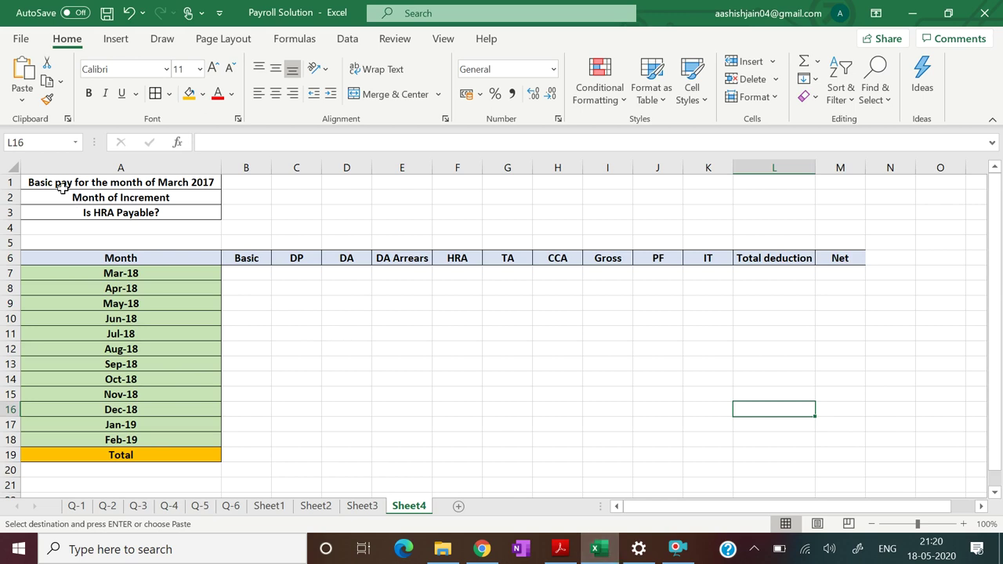
click(186, 182)
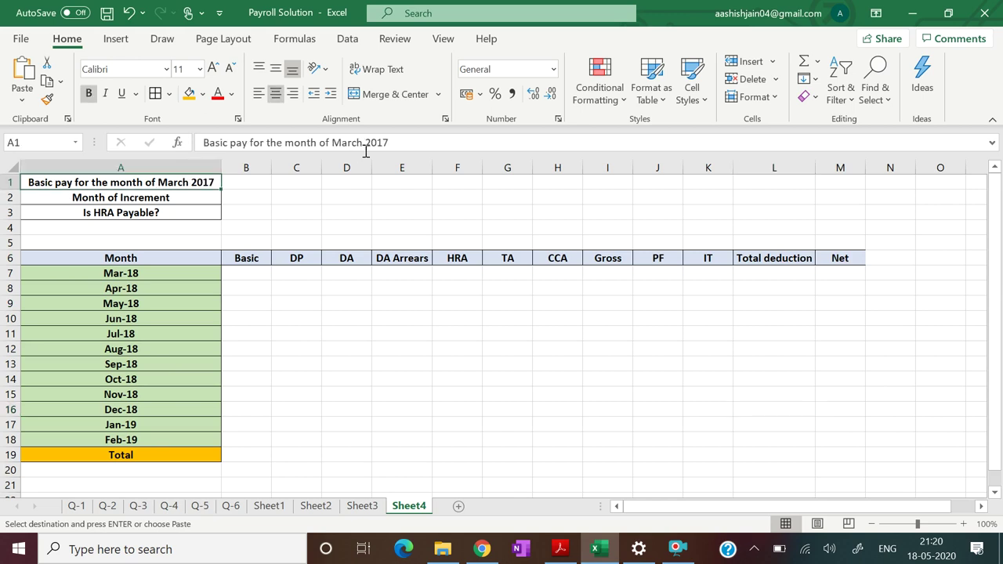
click(391, 143)
key(BackSpace)
text(8)
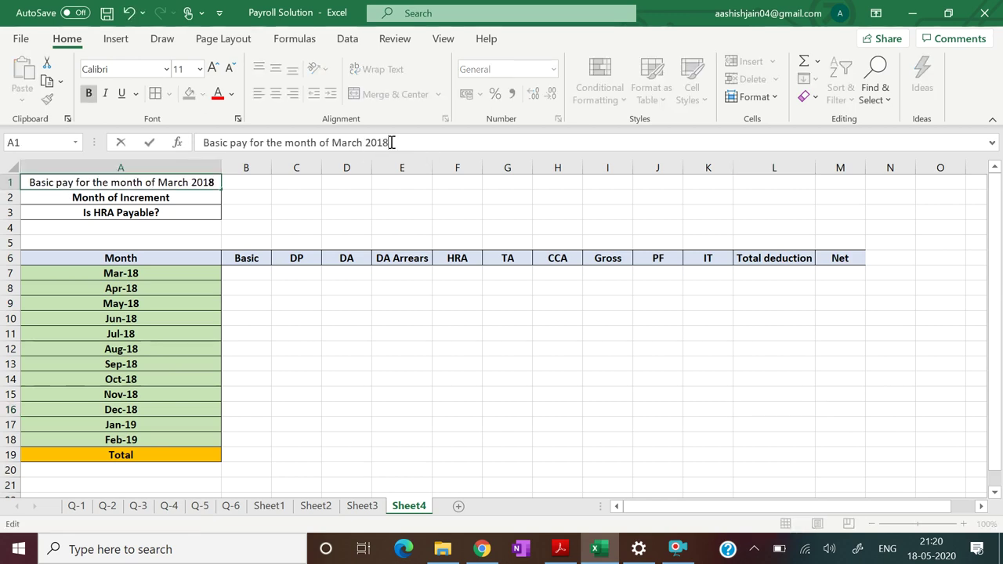
key(Return)
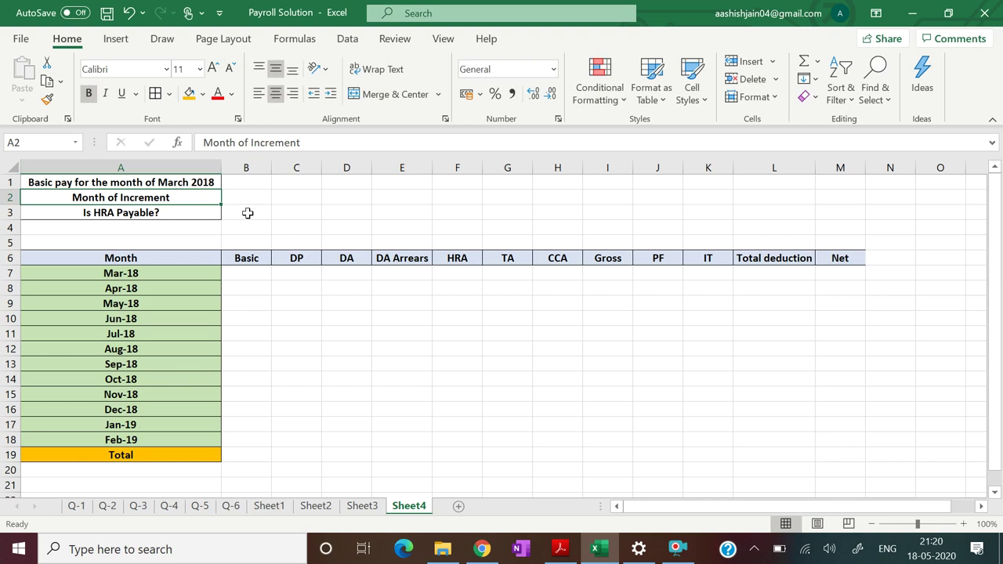
- Switch to the payroll PDF in Acrobat Reader and review the basic pay scale and DA rules in question 3
click(561, 550)
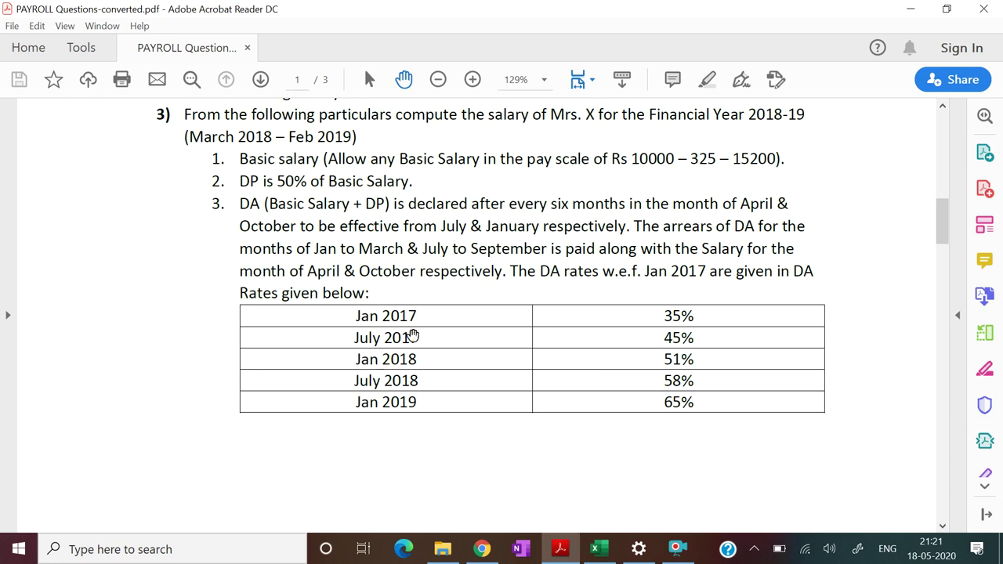
scroll(943, 243, up, 1)
mouse_move(942, 241)
mouse_down()
mouse_move(948, 208)
mouse_move(948, 239)
mouse_up()
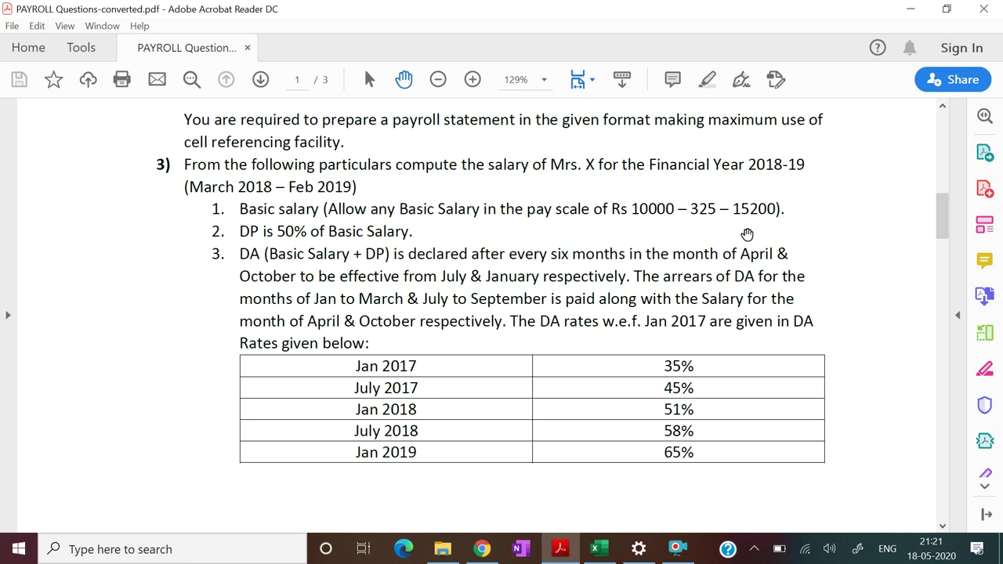
- Switch back to Excel and create a Month list in column O, with the header in O1 and numbers 1 to 12 in O2:O13
click(597, 548)
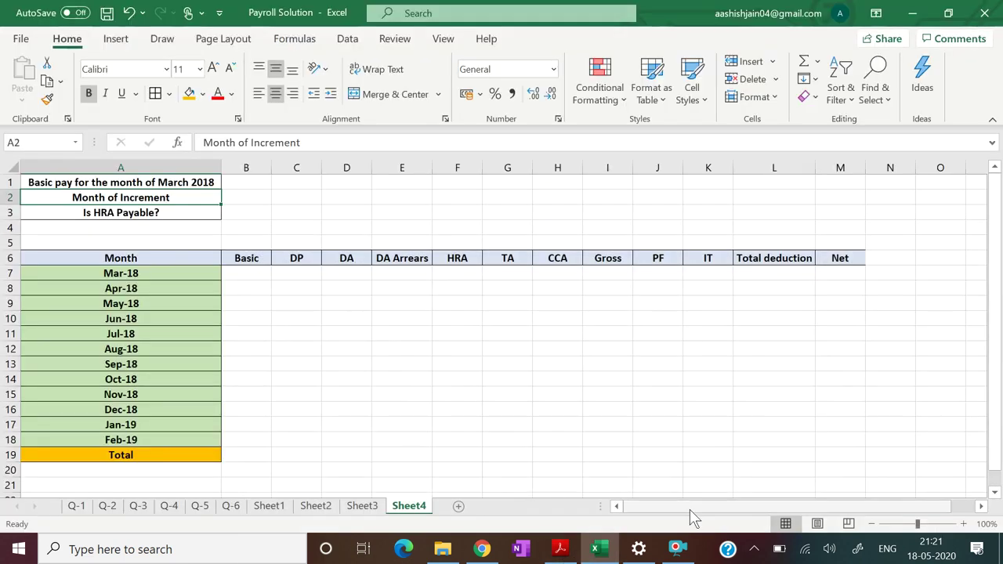
drag(744, 506, 771, 504)
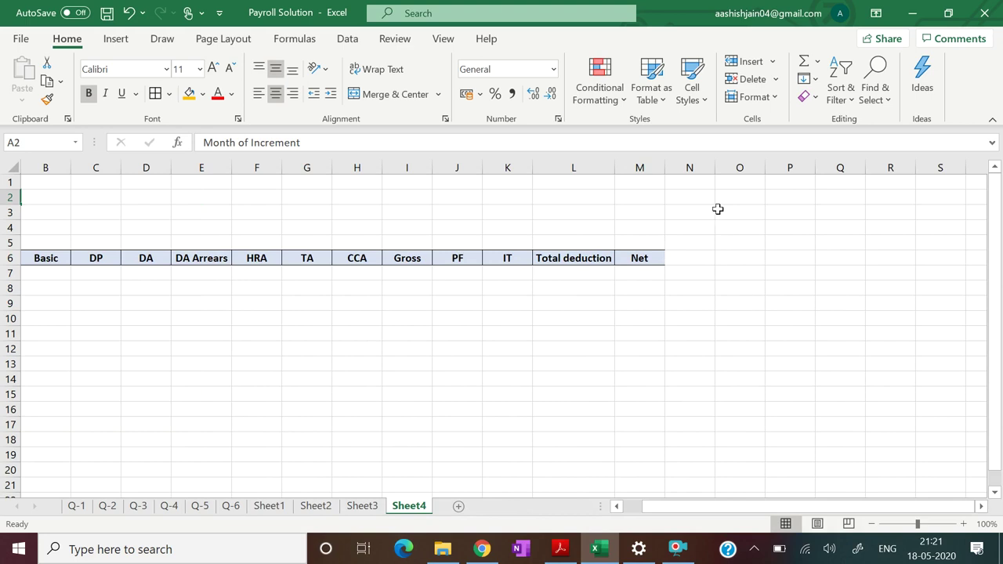
click(731, 182)
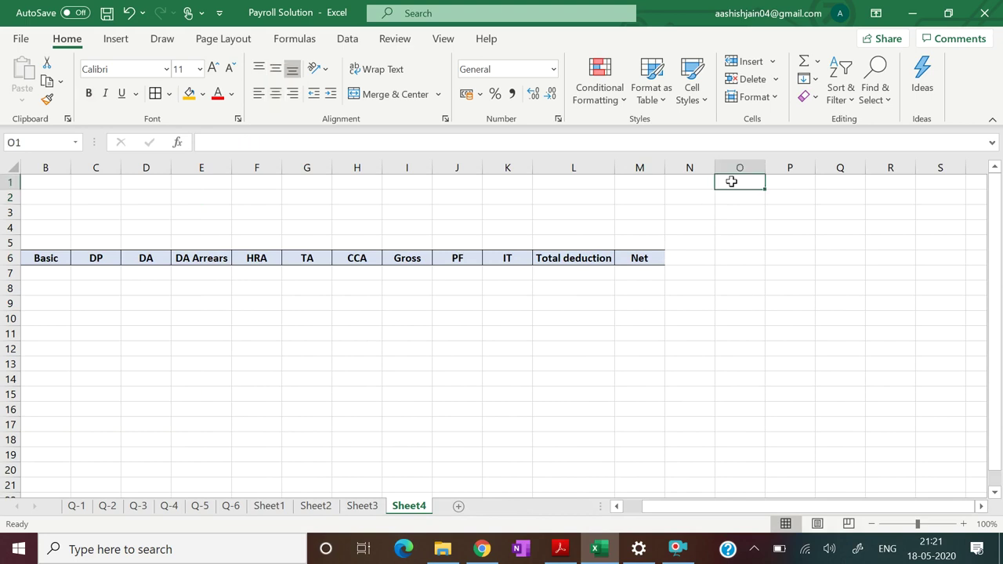
text(Month)
key(Return)
text(1)
key(Return)
text(2)
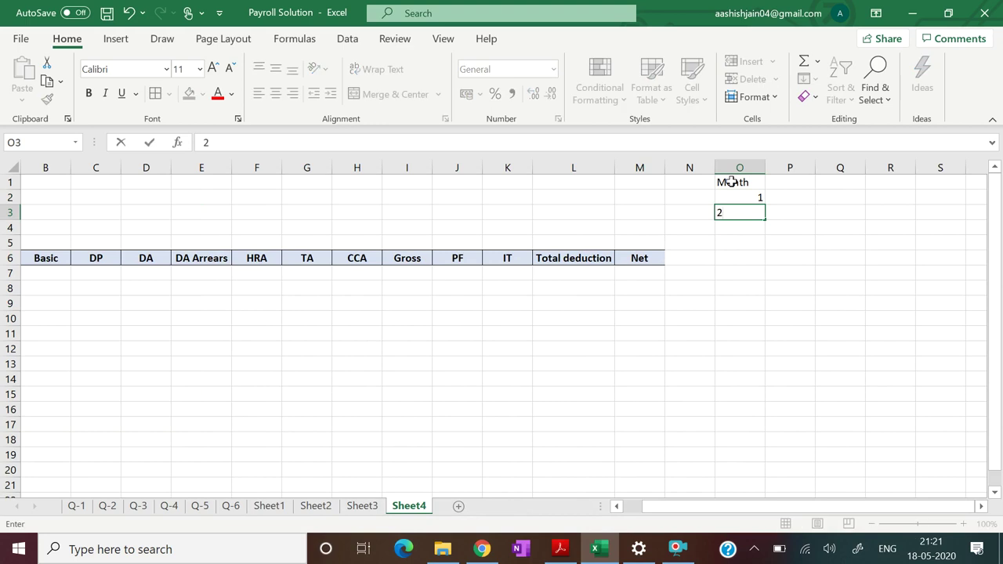
key(Return)
drag(745, 196, 755, 366)
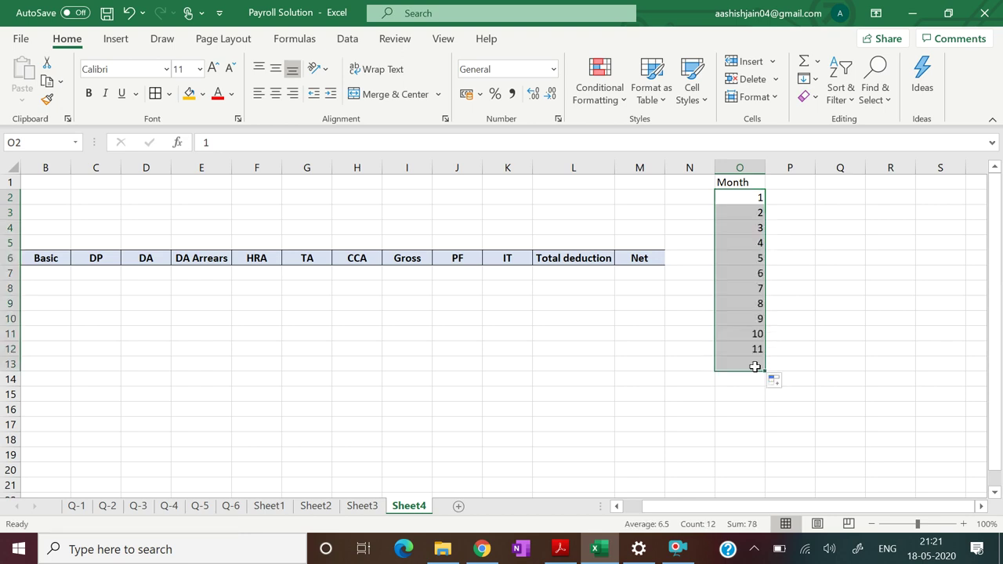
click(813, 348)
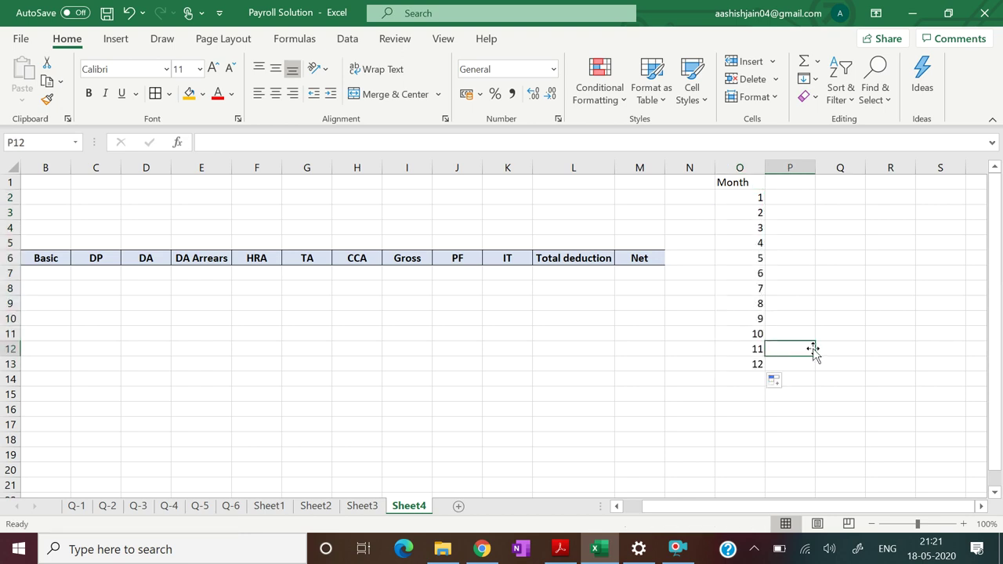
- Start a Basic list in column P with the header in P1, 10000 in P2 and the formula =P2+325 in P3
click(780, 181)
text(Basic)
key(Return)
text(10000)
key(Return)
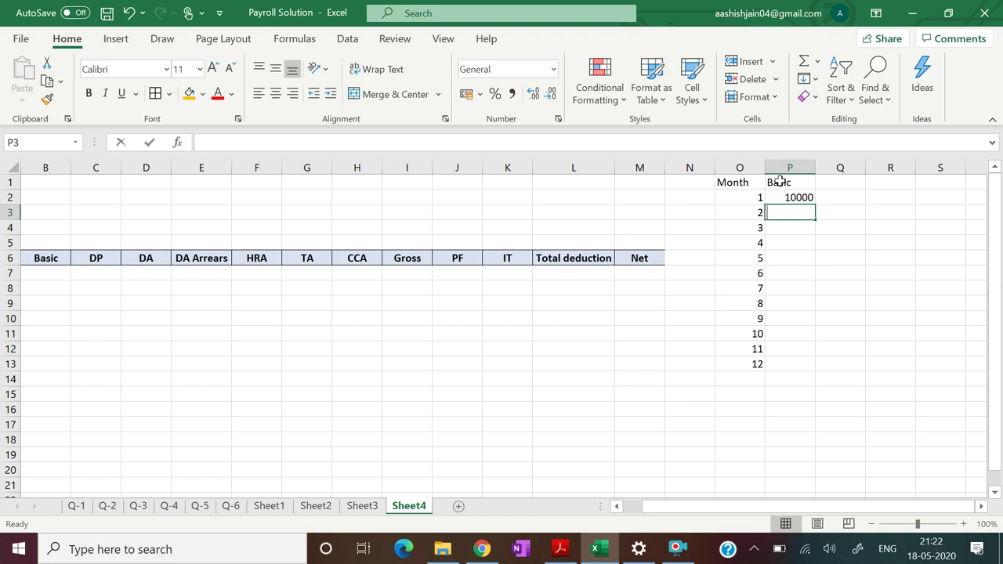
text(32)
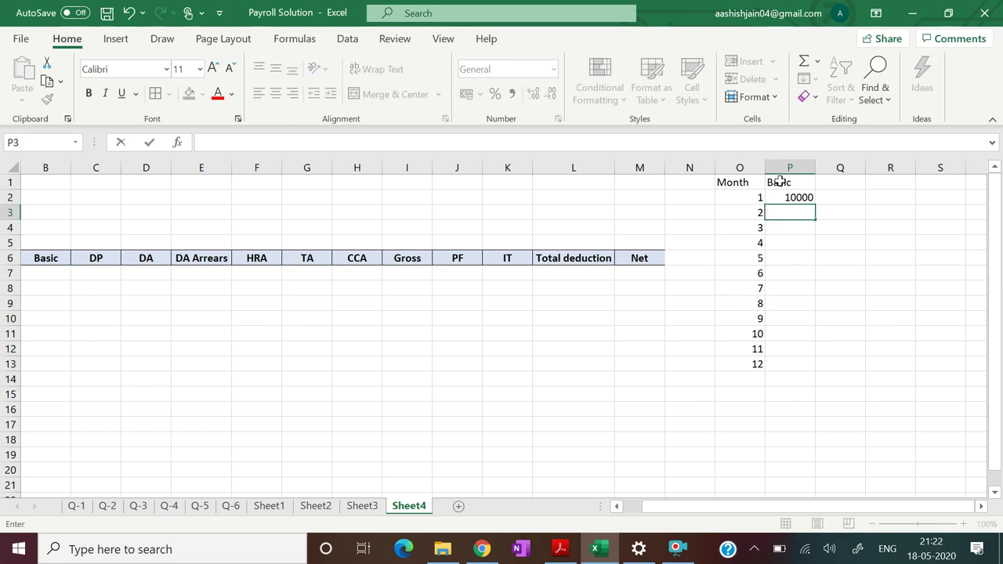
text(=)
click(788, 197)
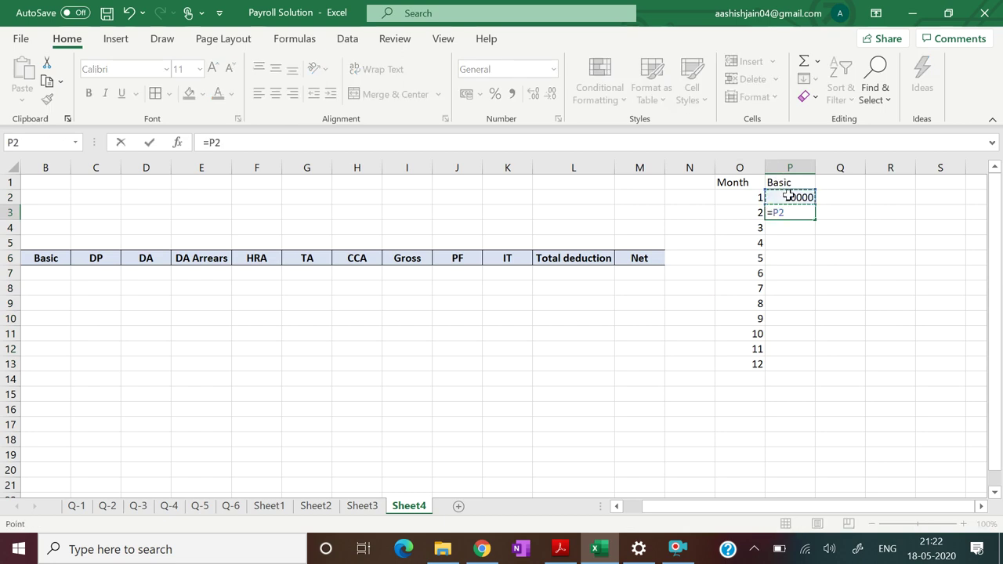
text(+325)
key(Return)
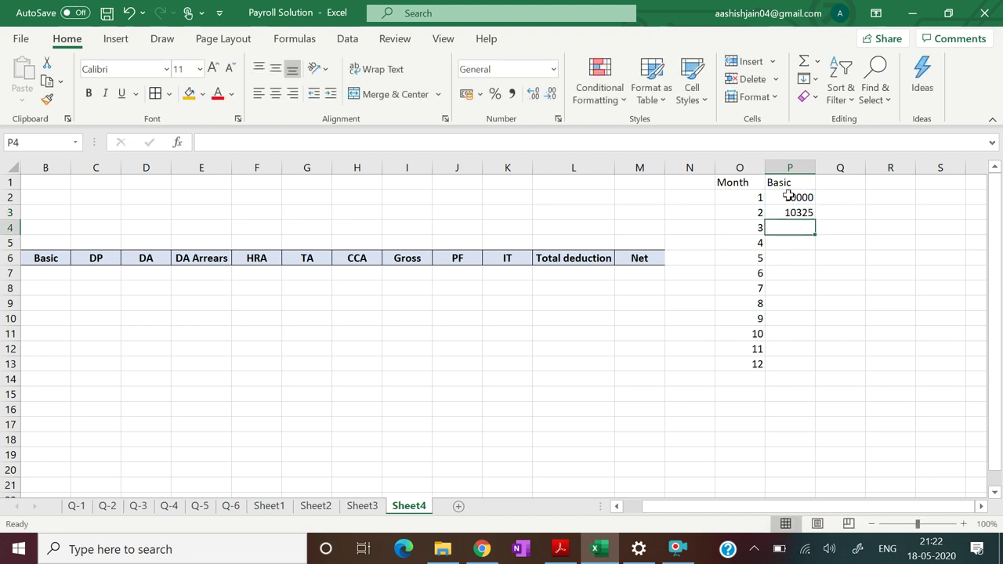
- Fill the basic pay increment formula from P3 down to P18
click(807, 213)
drag(817, 219, 800, 455)
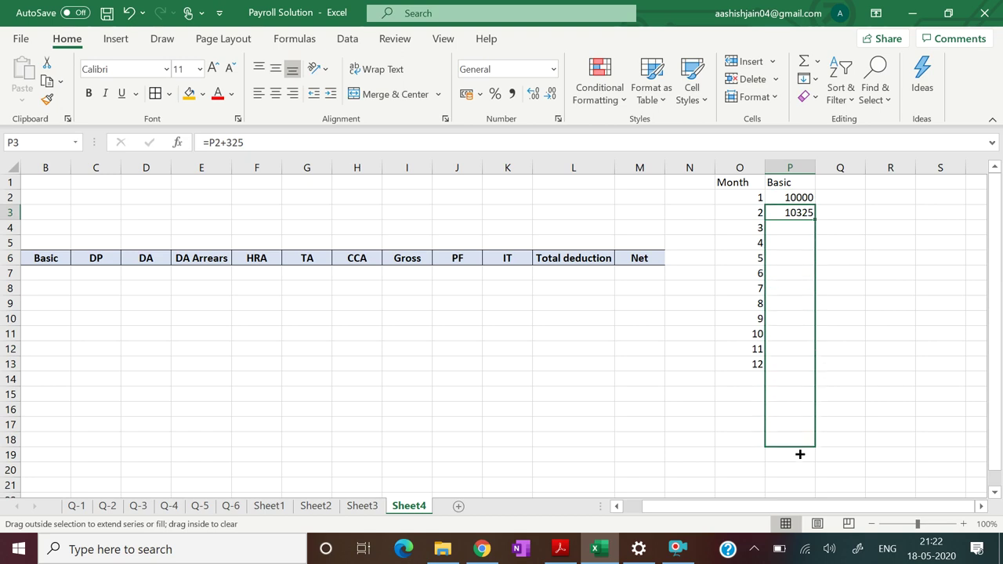
drag(799, 455, 798, 453)
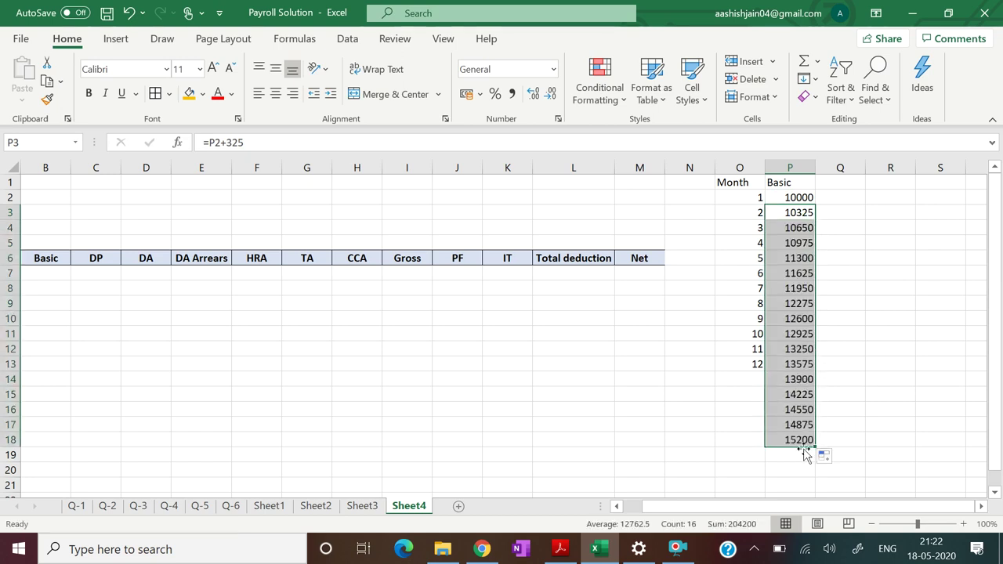
click(850, 409)
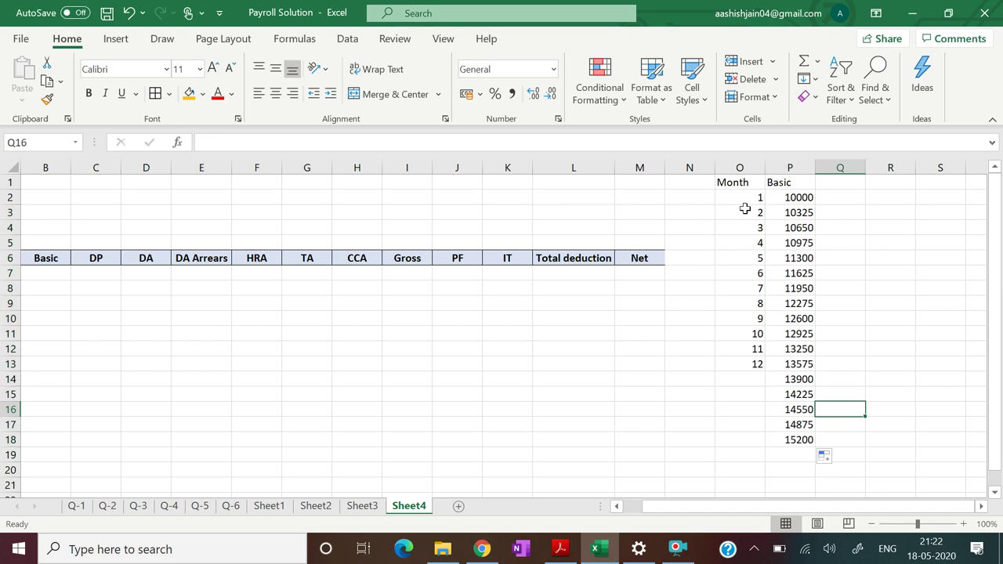
- Make the Month and Basic lists in O1:P18 bold and centred
drag(740, 182, 795, 452)
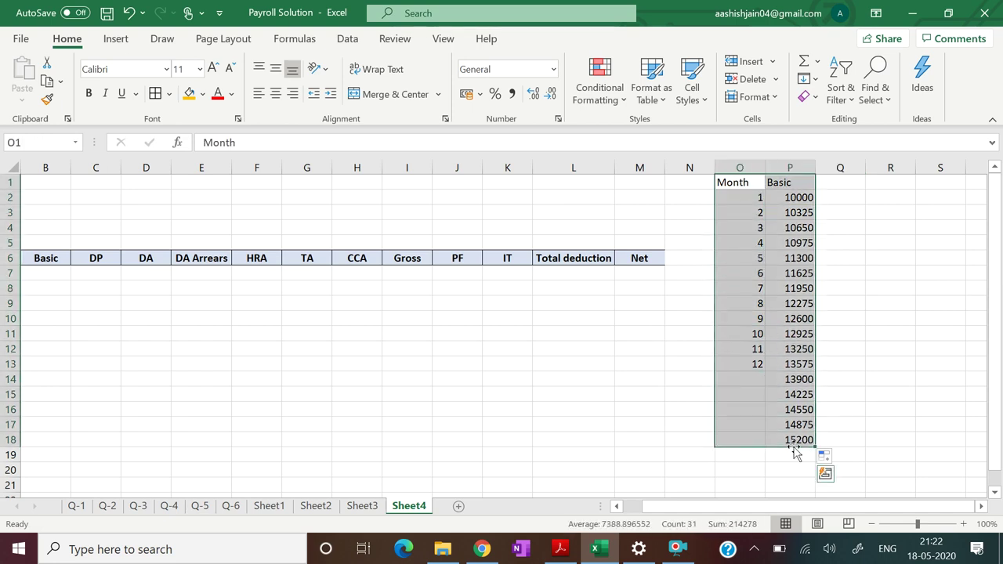
click(89, 94)
click(275, 93)
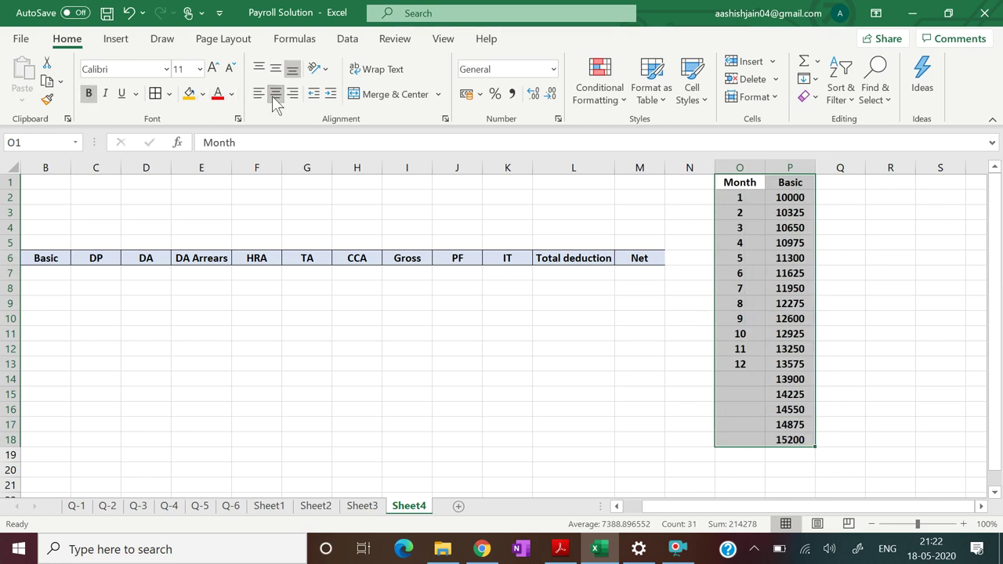
click(560, 376)
- Apply yellow fill and cell borders to the Month list in O1:O13 and the Basic list in P1:P18
drag(738, 182, 739, 364)
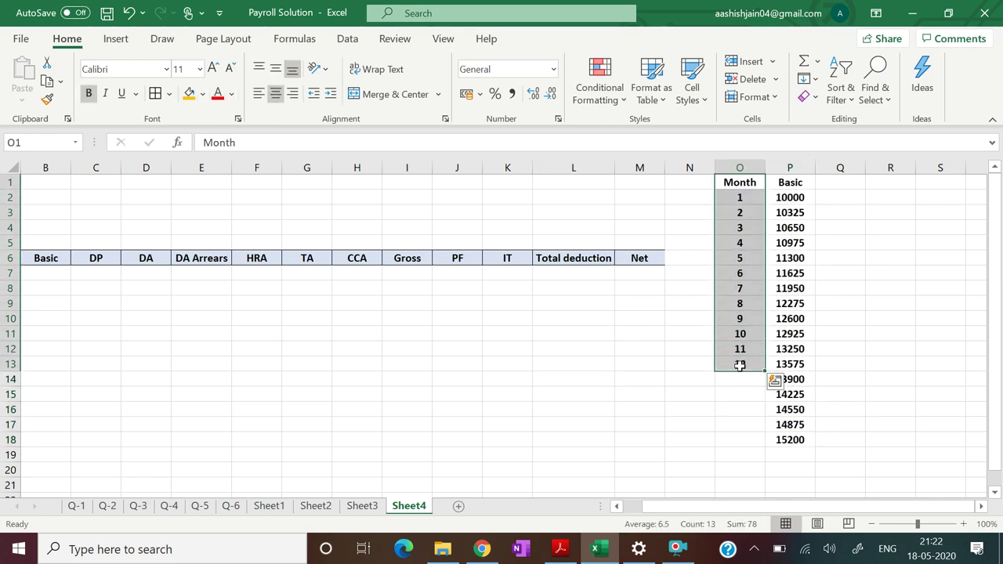
click(202, 94)
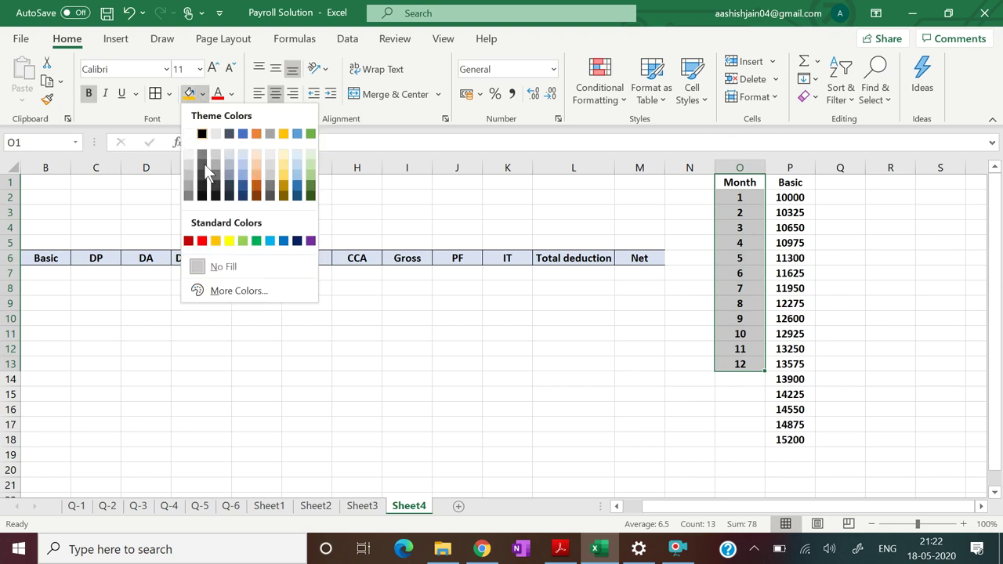
click(227, 238)
drag(781, 186, 789, 441)
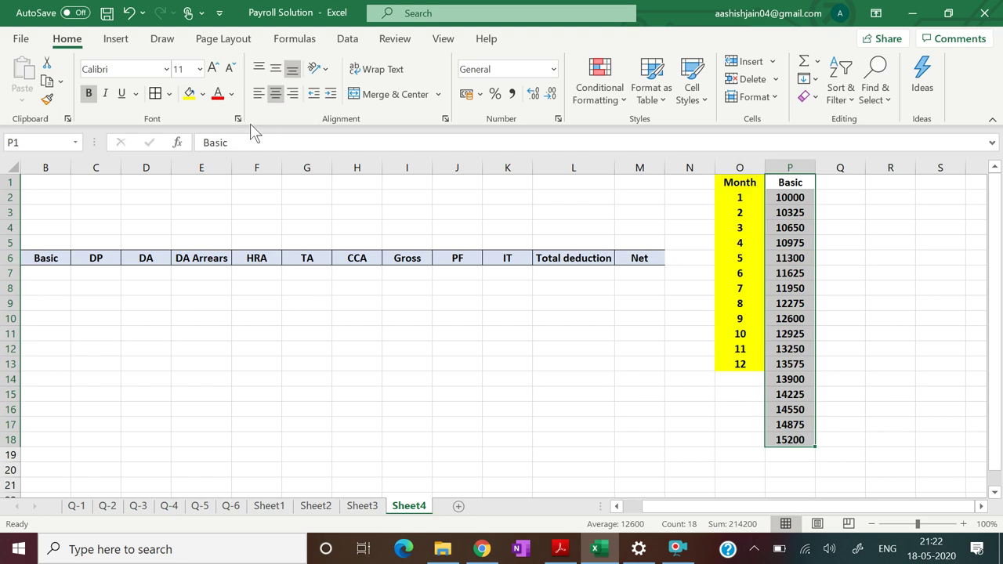
click(189, 94)
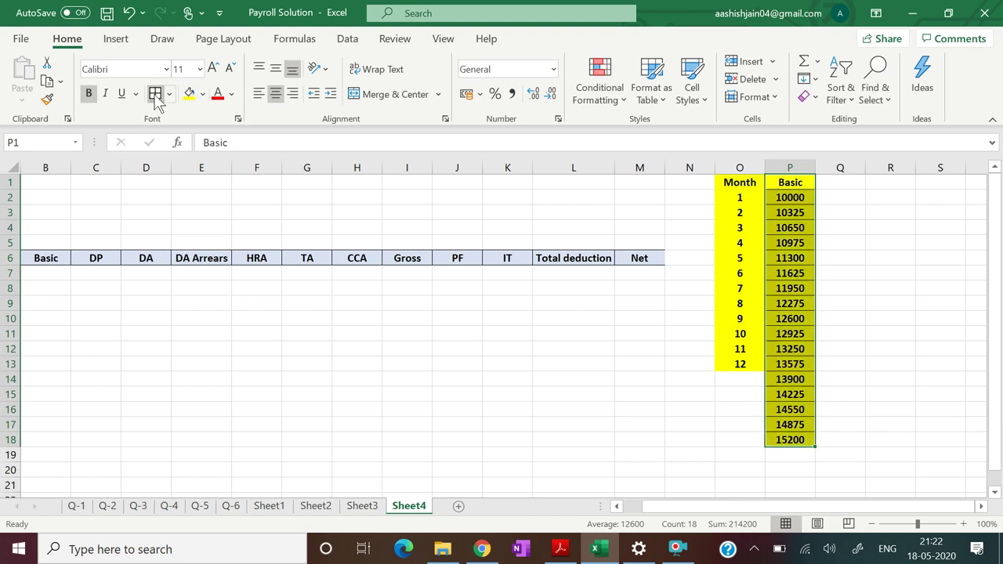
drag(719, 180, 740, 362)
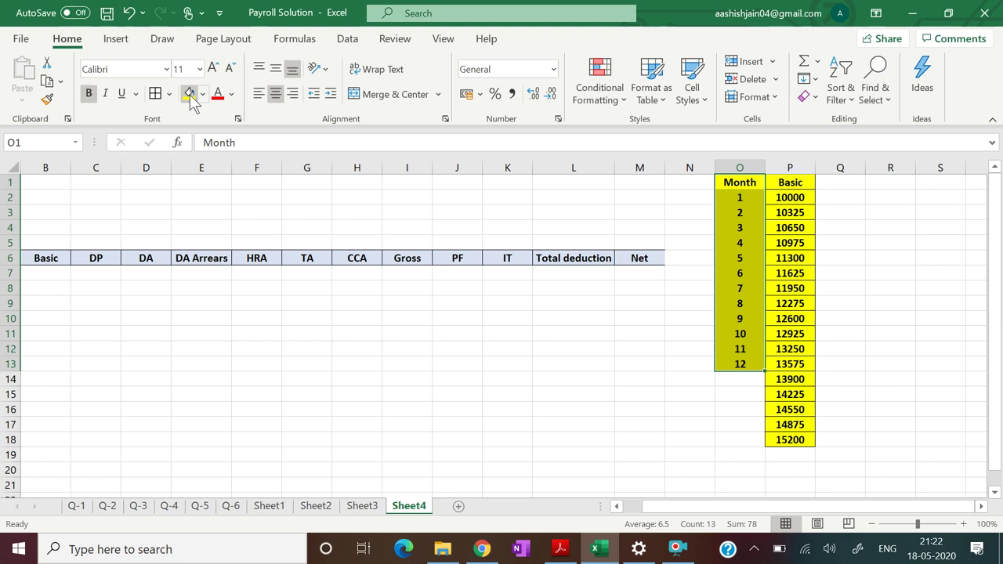
click(156, 93)
- Add list data validation to cell B1 for the March 2018 basic pay, sourced from =$P$2:$P$18
drag(696, 506, 662, 507)
click(446, 405)
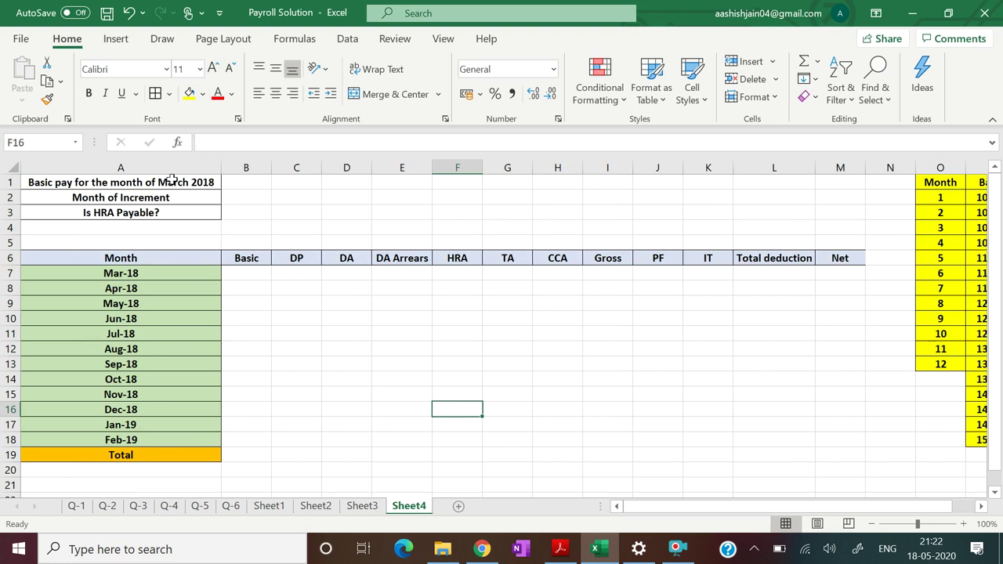
click(261, 182)
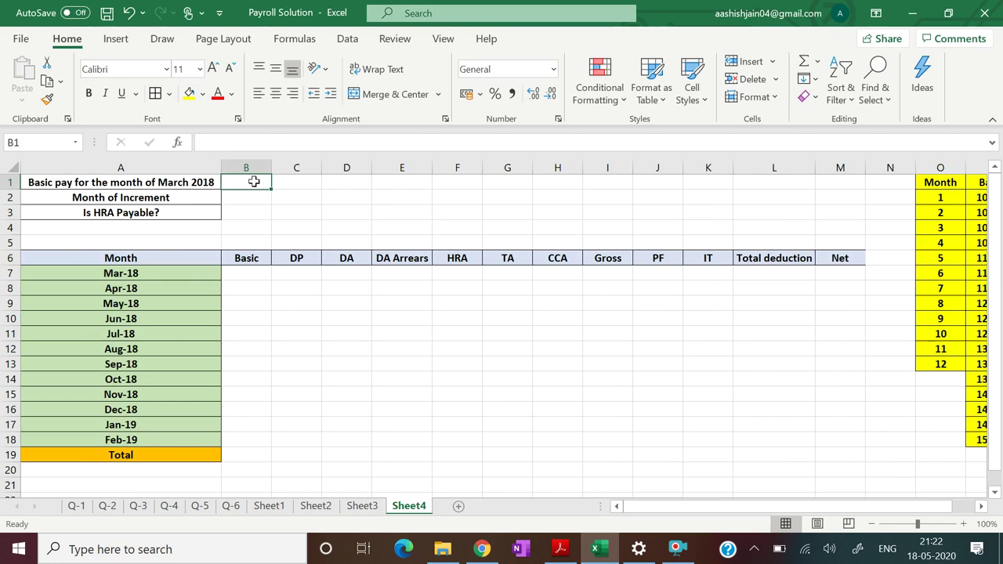
click(347, 38)
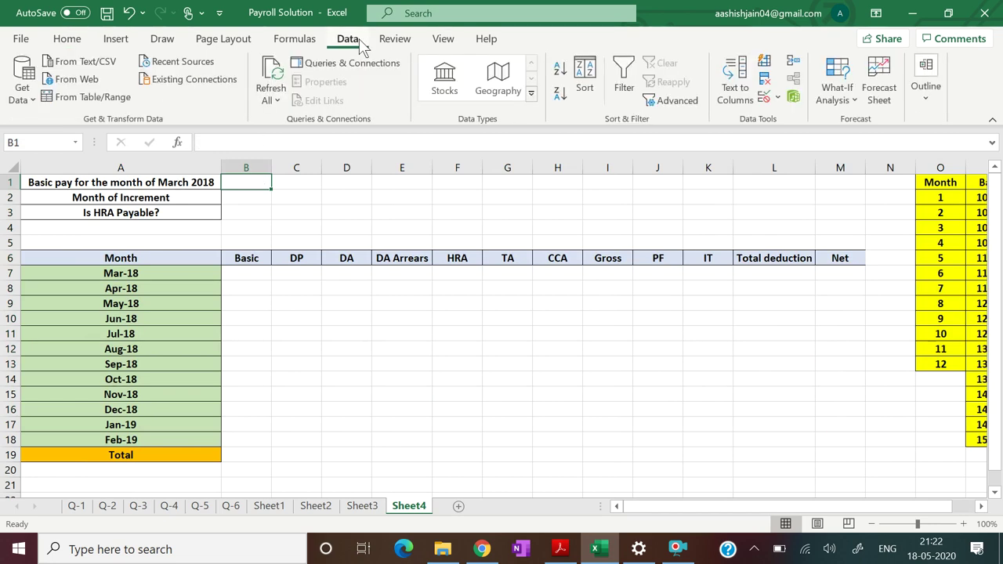
click(771, 97)
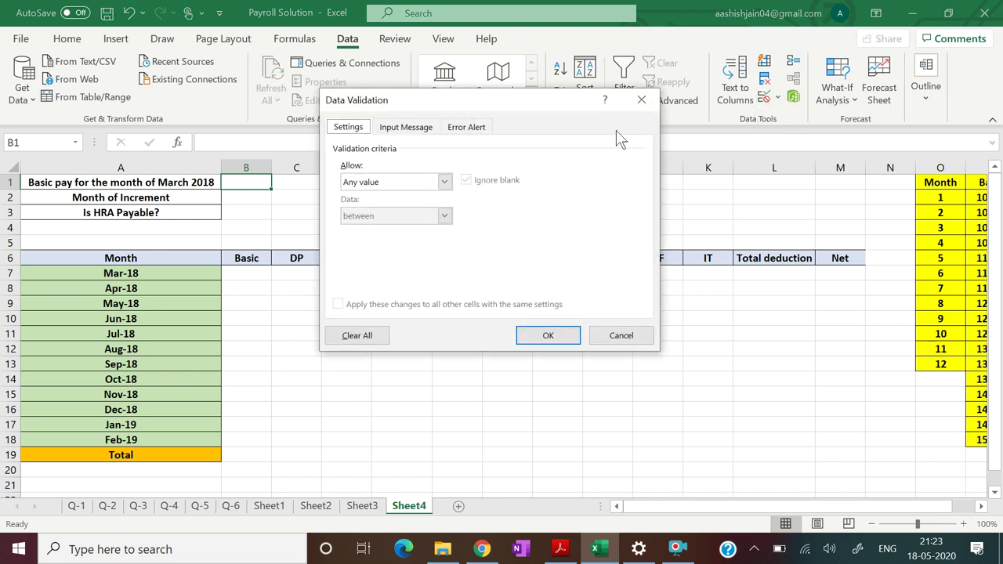
click(444, 181)
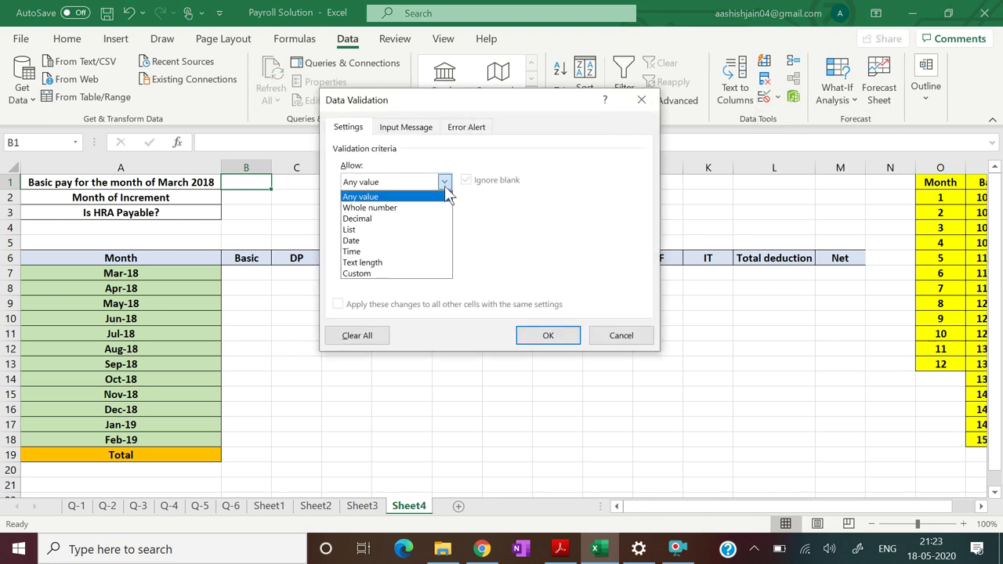
click(425, 228)
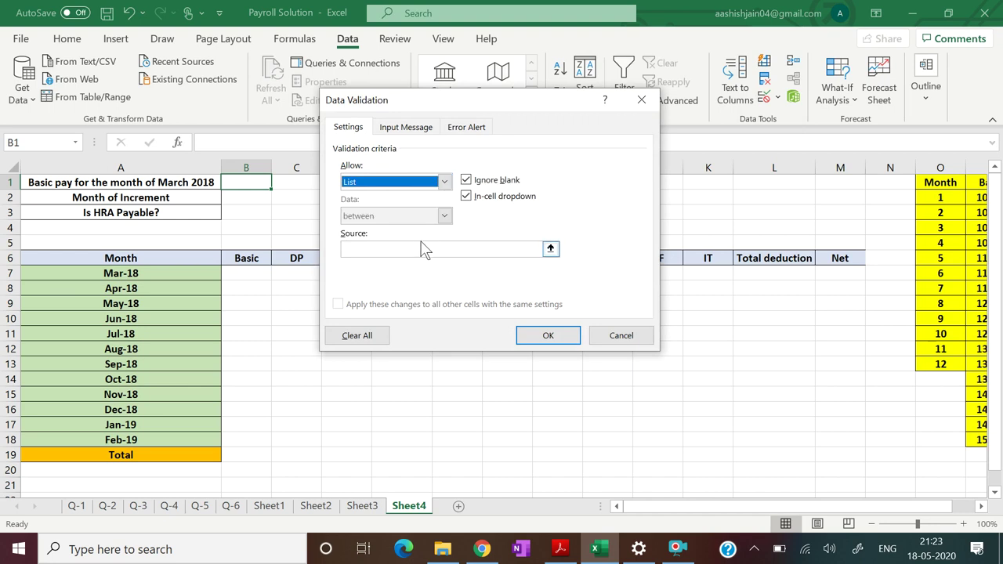
click(422, 247)
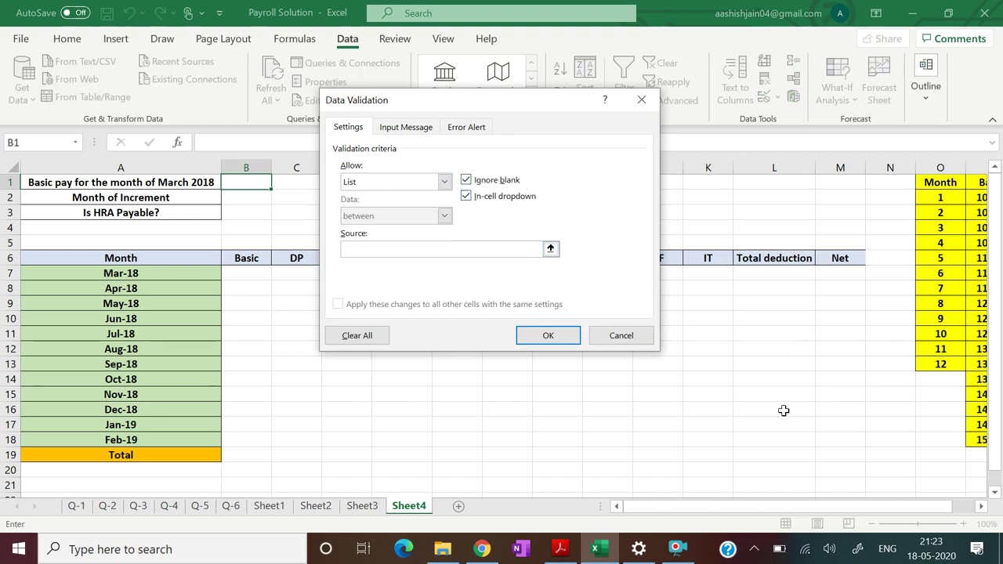
drag(688, 506, 880, 332)
drag(781, 509, 844, 506)
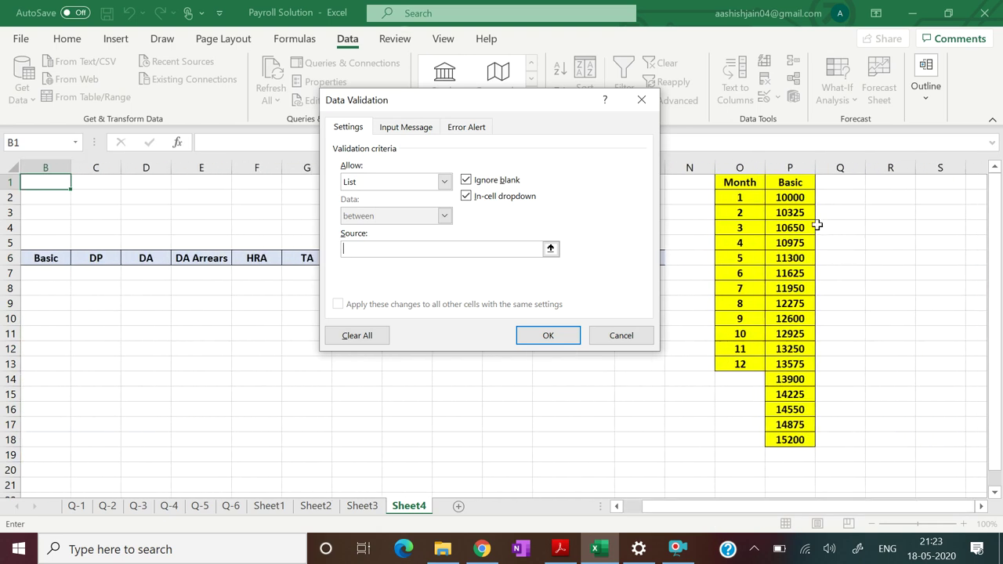
drag(804, 195, 804, 439)
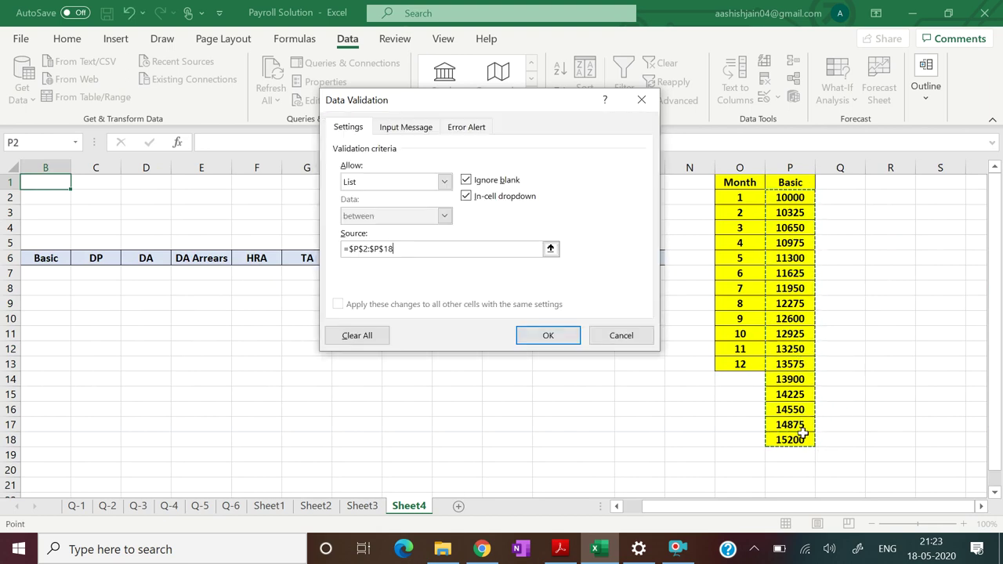
click(562, 338)
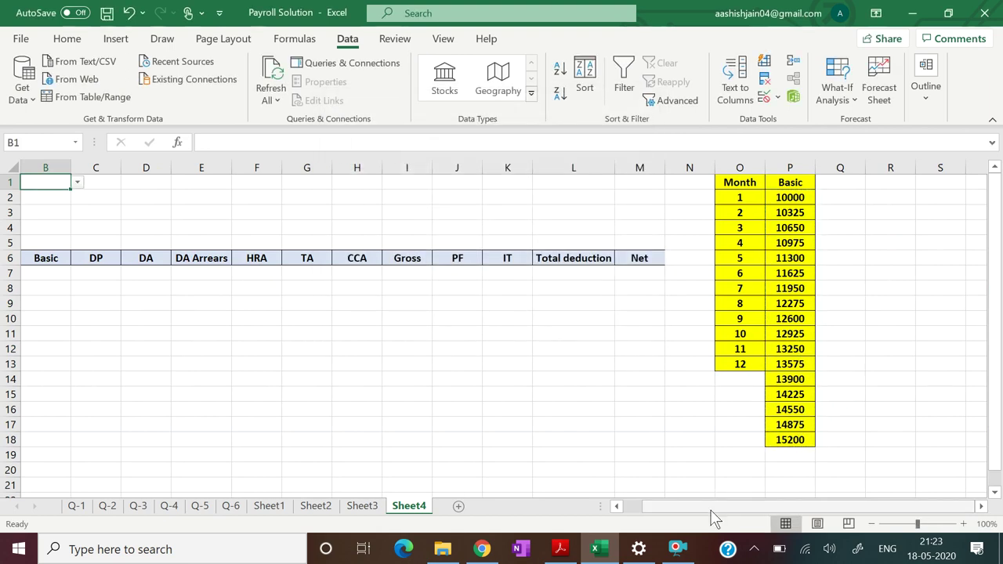
- Choose 14225 from the basic pay drop-down in B1
click(616, 506)
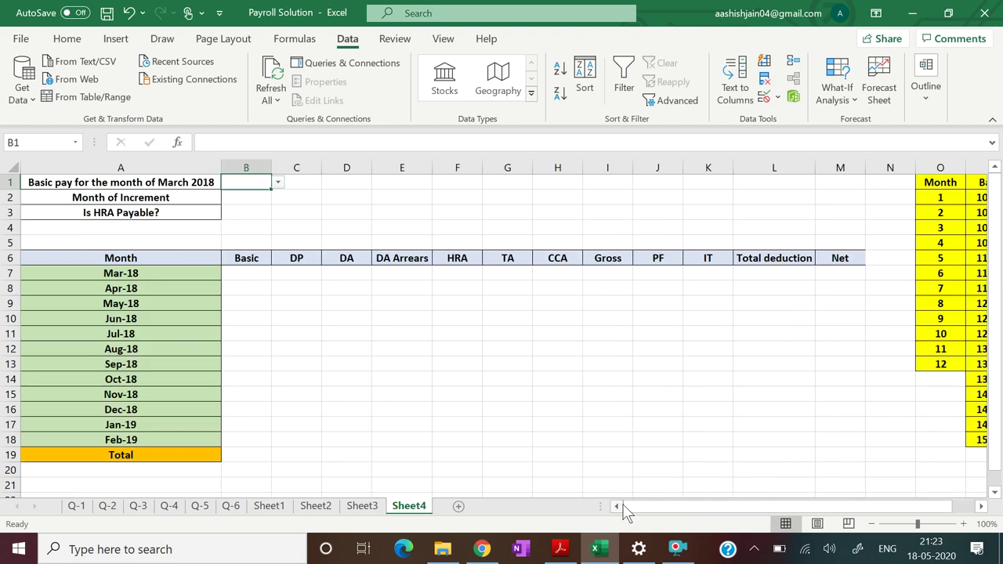
click(278, 183)
drag(280, 210, 276, 253)
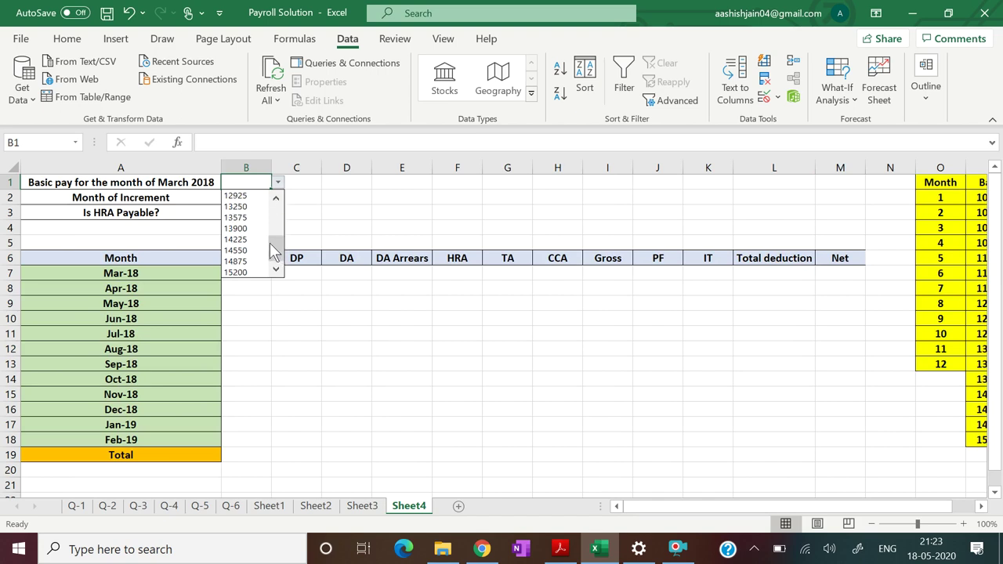
click(252, 239)
click(368, 217)
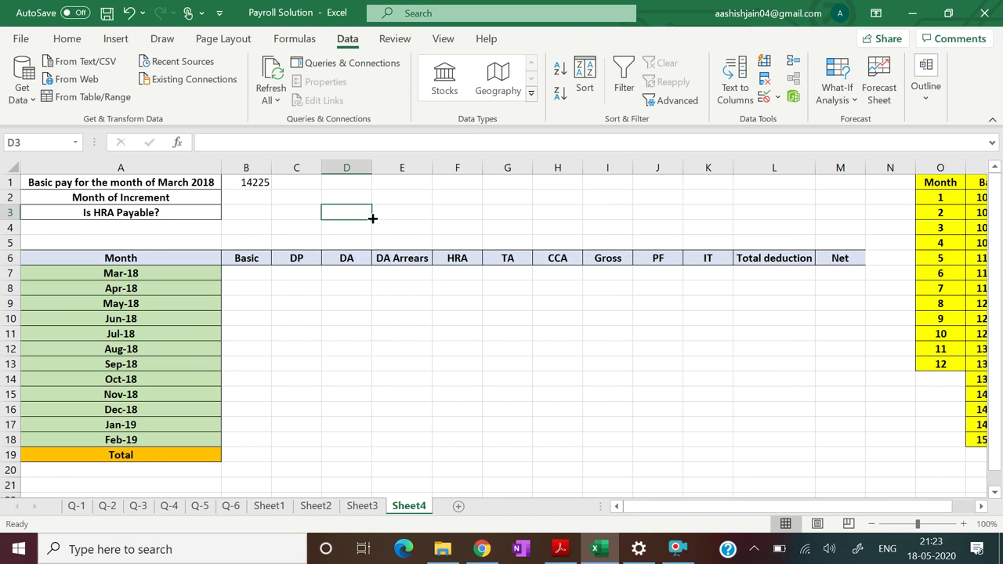
- Add list data validation to cell B2 for the month of increment, sourced from the month numbers in O2:O13
click(260, 196)
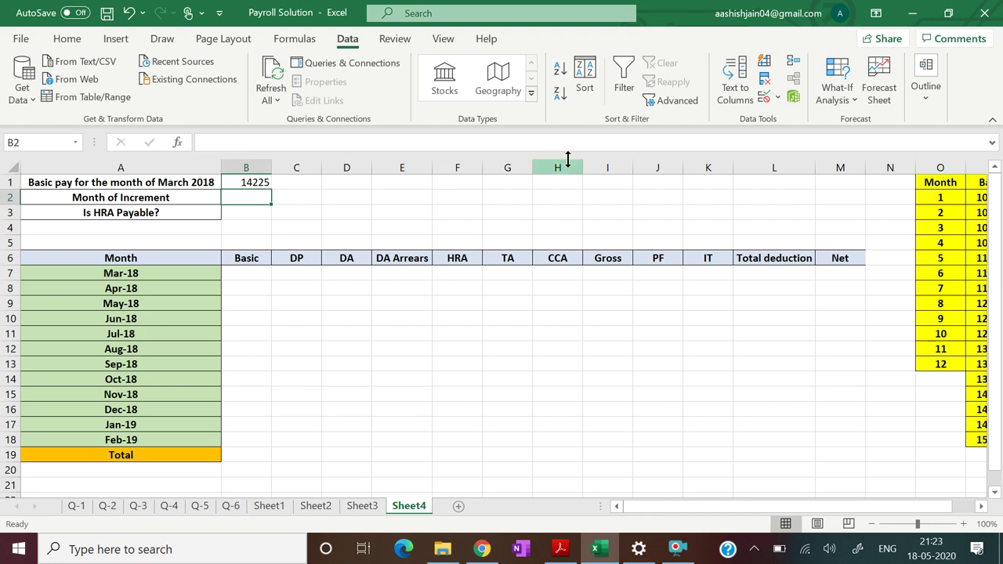
click(778, 98)
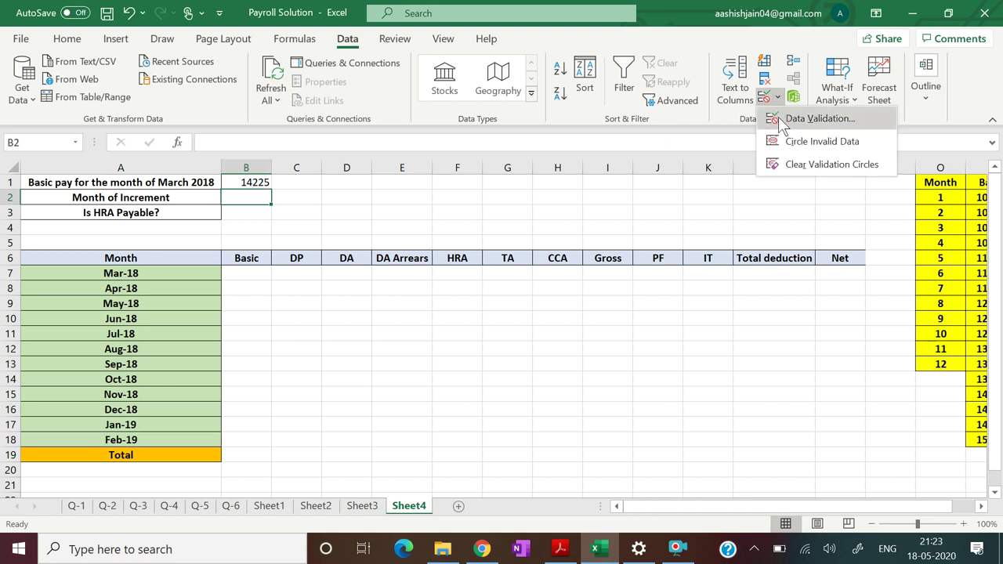
click(781, 118)
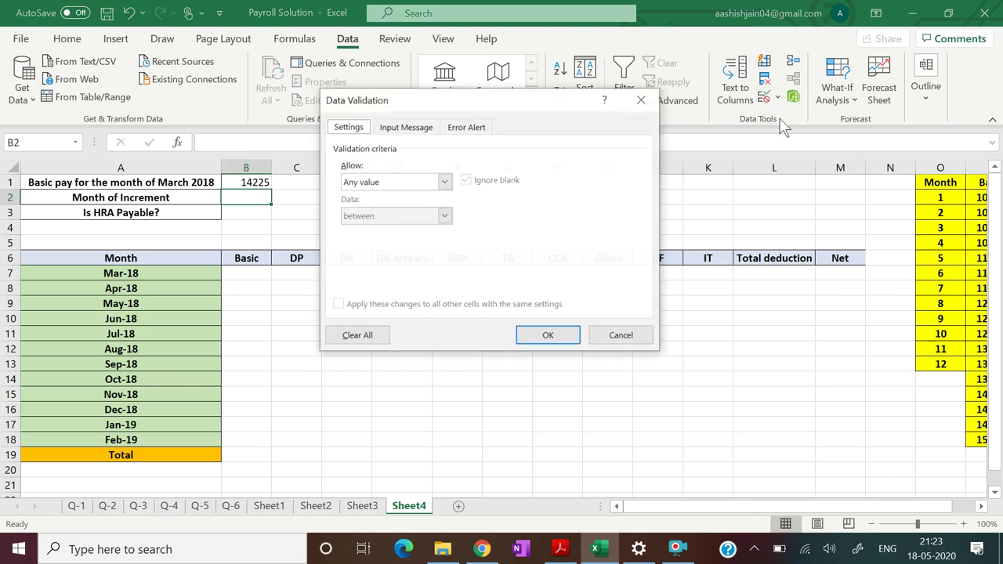
click(444, 182)
click(421, 231)
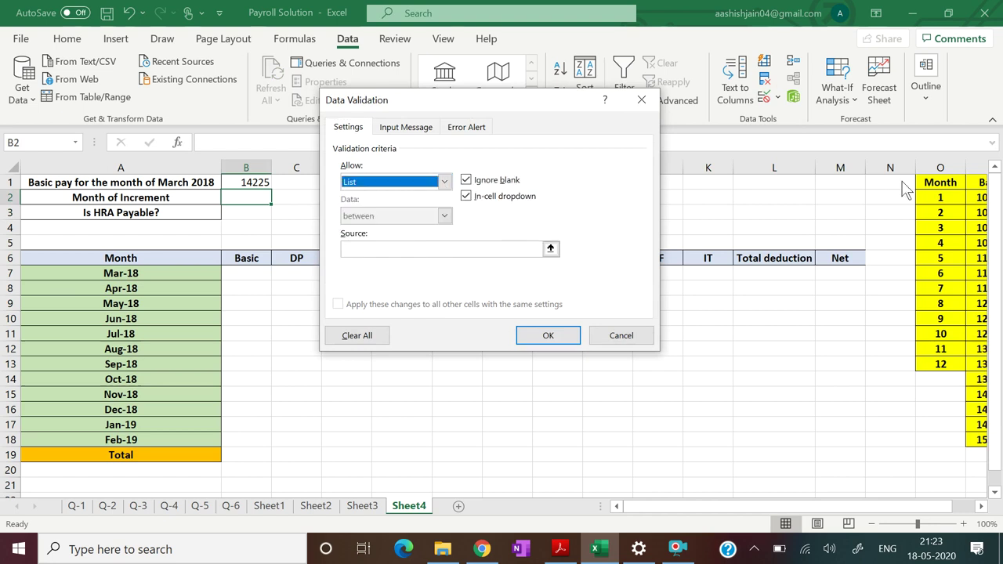
click(507, 248)
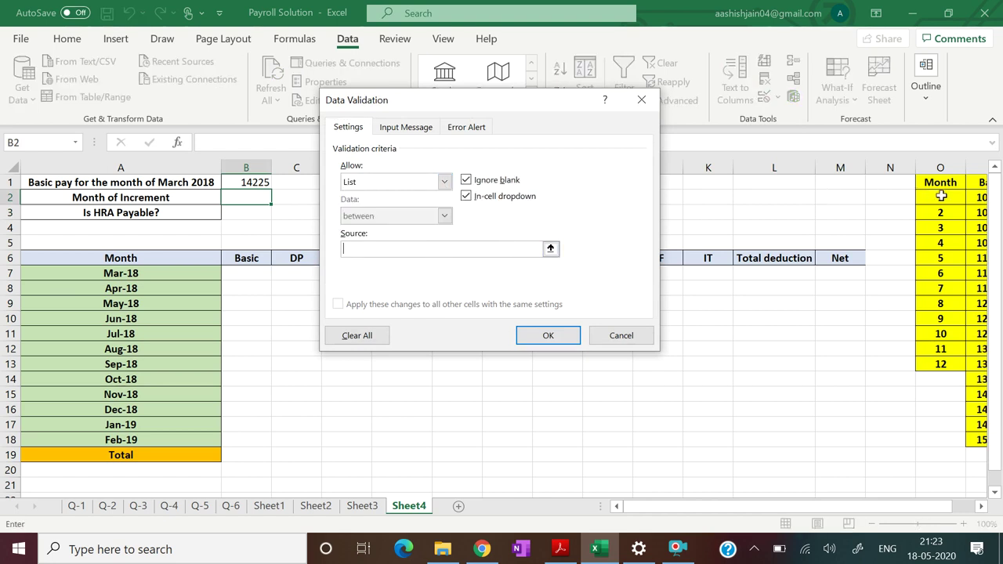
drag(941, 197, 945, 365)
click(562, 335)
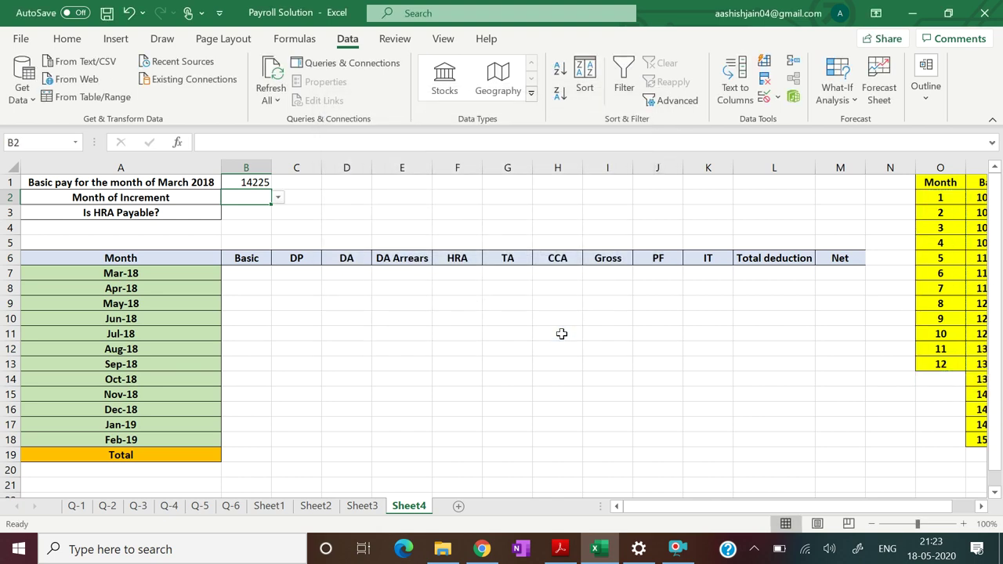
- Choose 5 as the month of increment from the drop-down in B2
click(278, 198)
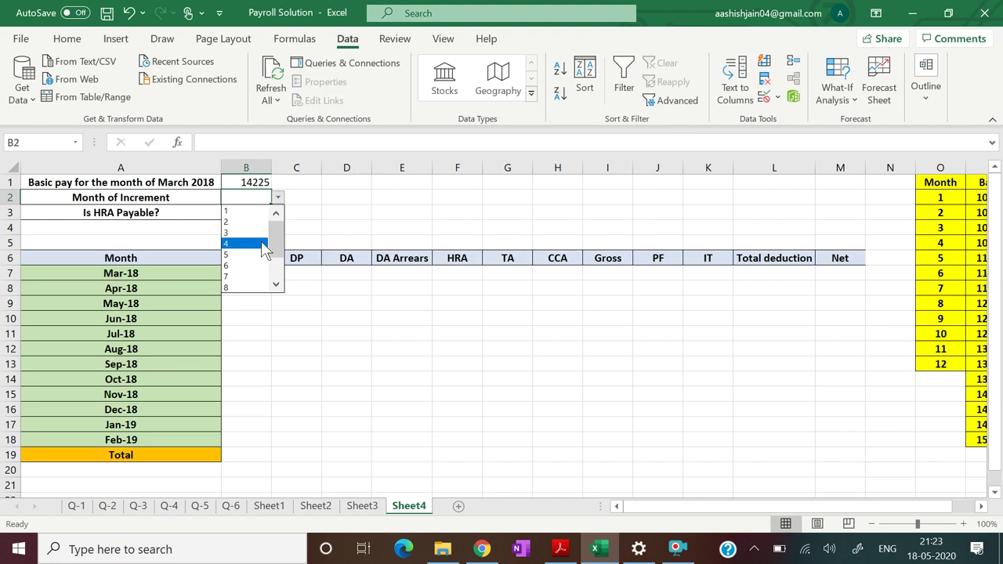
click(258, 255)
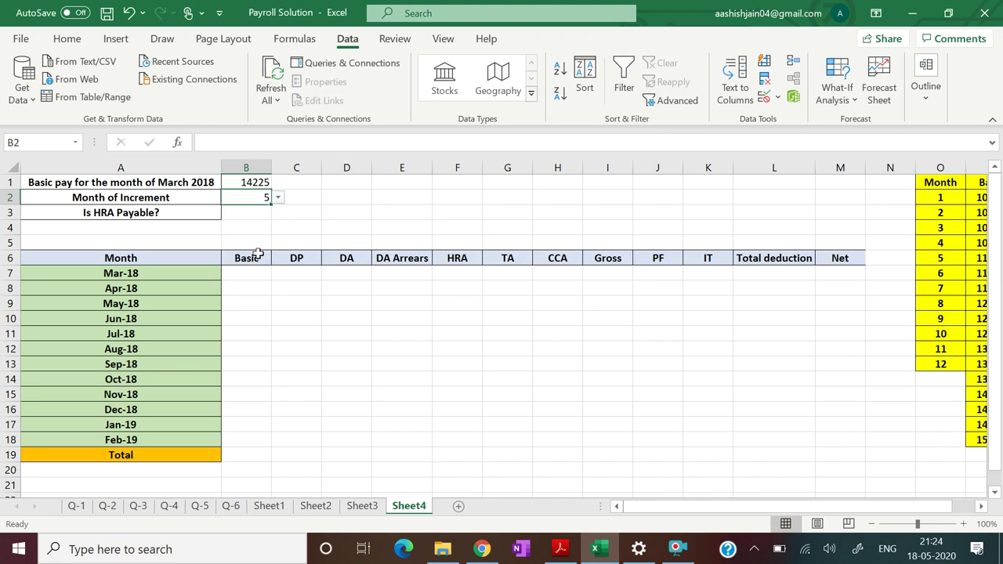
click(389, 219)
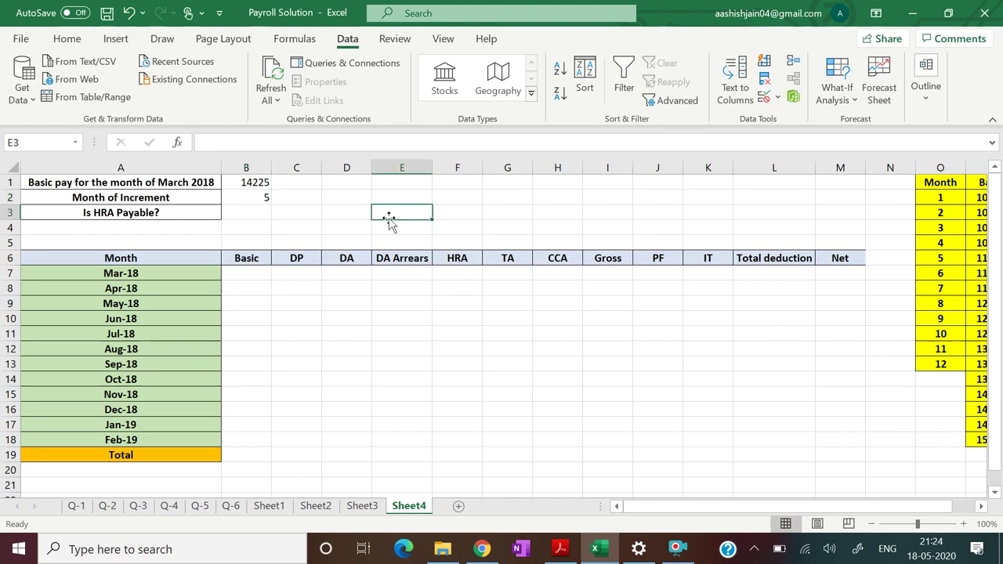
- Add list data validation to cell B3 for HRA payability with the source entries YES,NO
click(257, 212)
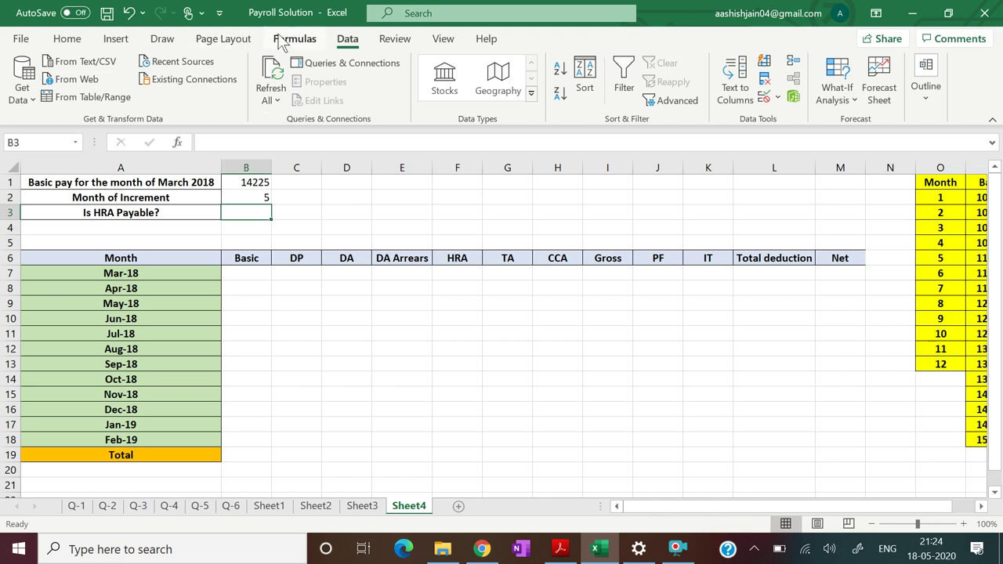
click(779, 98)
click(815, 119)
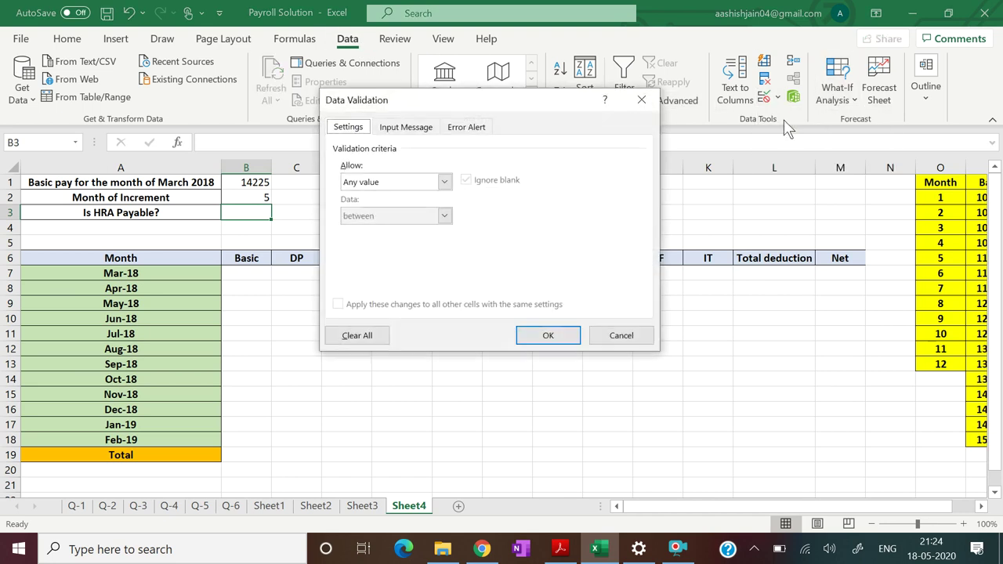
click(444, 184)
click(427, 228)
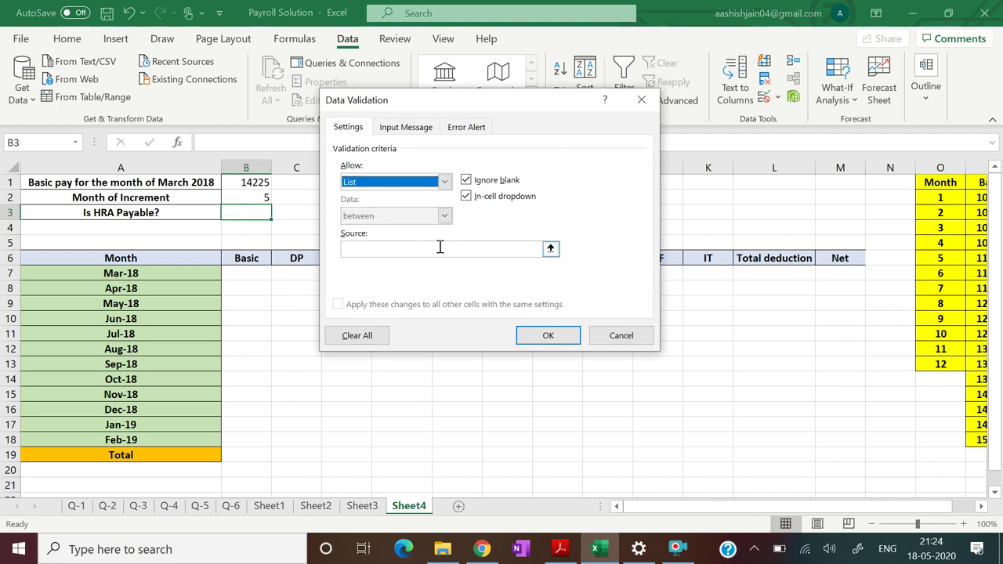
click(440, 247)
text(YES,NO)
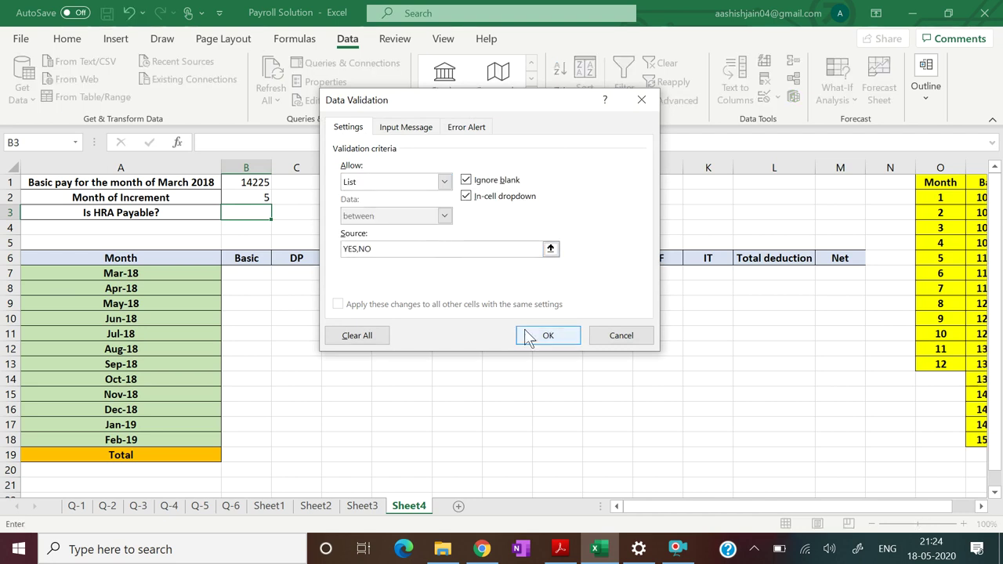
click(535, 338)
- Choose YES from the HRA payable drop-down in B3
click(277, 212)
click(276, 214)
click(275, 227)
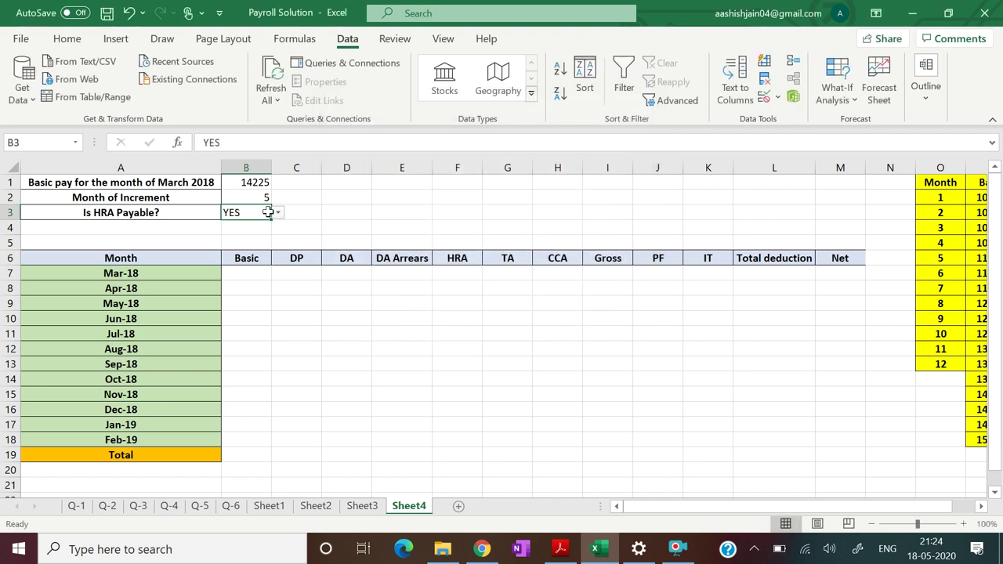
- Make the input values in B1:B3 bold and centred
drag(258, 181, 259, 212)
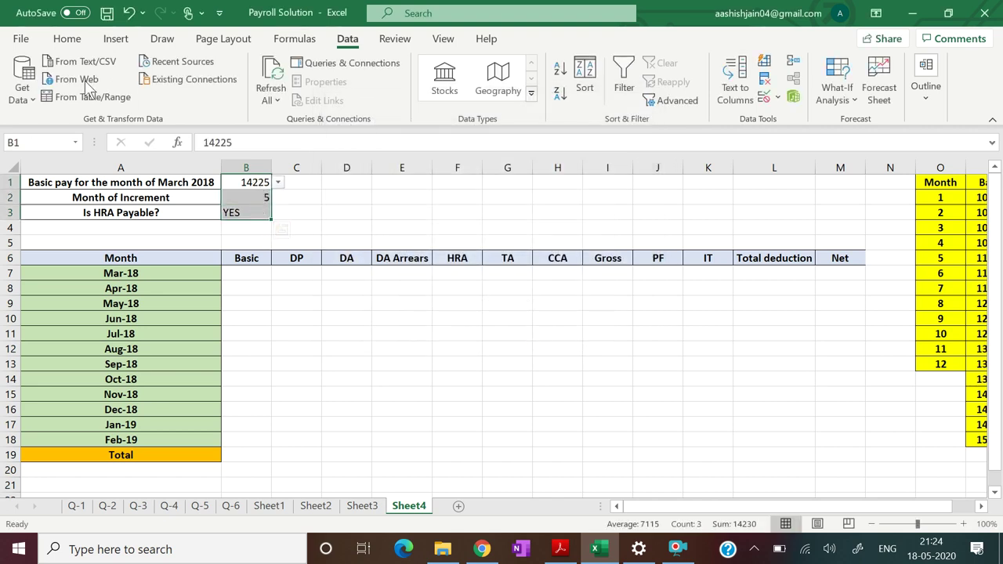
click(67, 39)
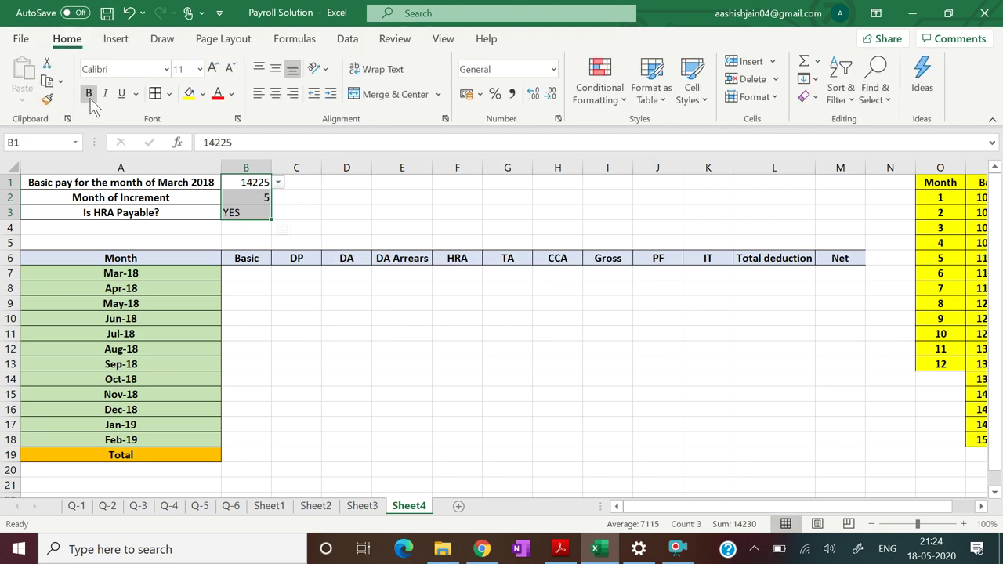
click(89, 93)
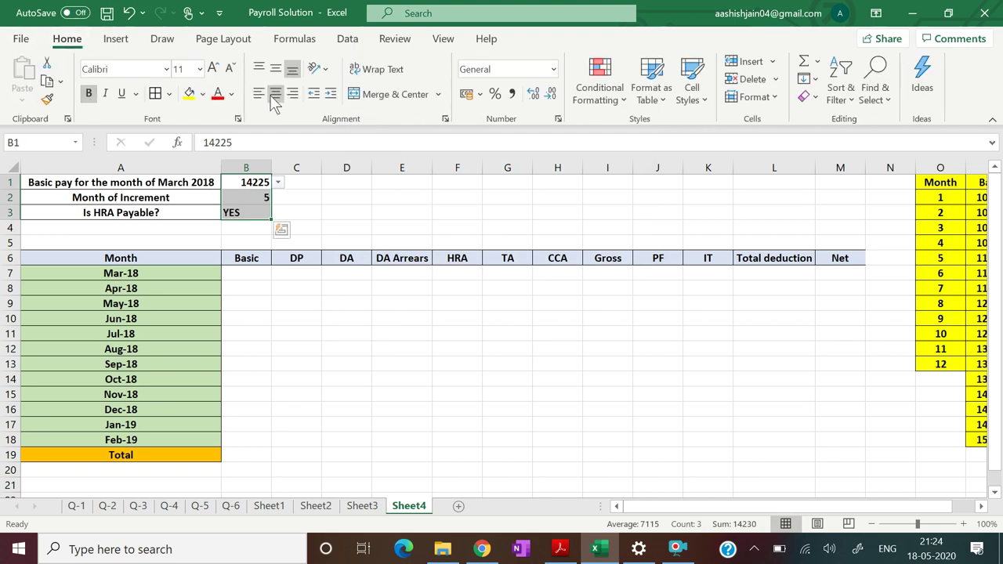
click(274, 98)
click(584, 404)
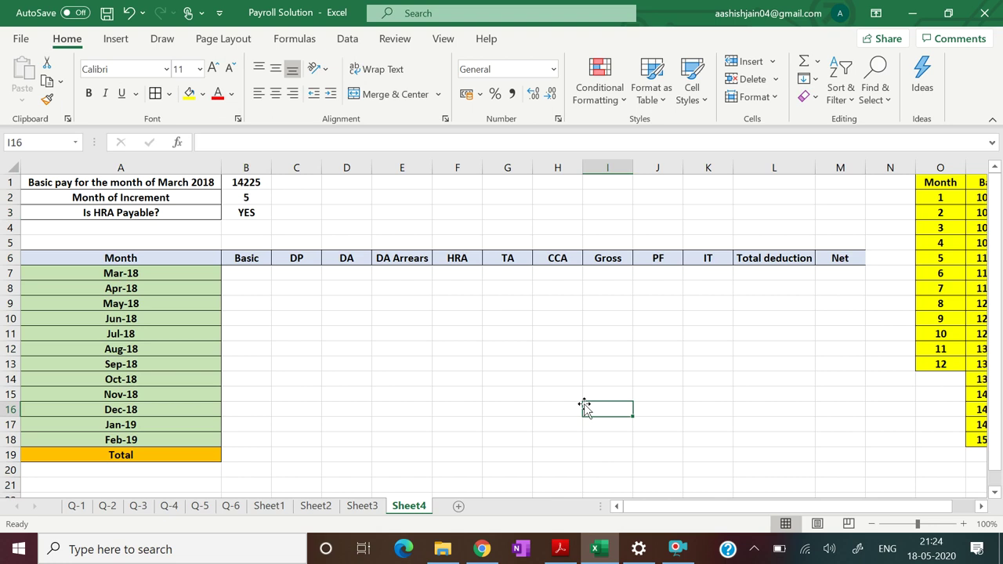
- Merge and centre cells E4:G4 and enter the label "Amount of increment" in them
drag(405, 226, 501, 225)
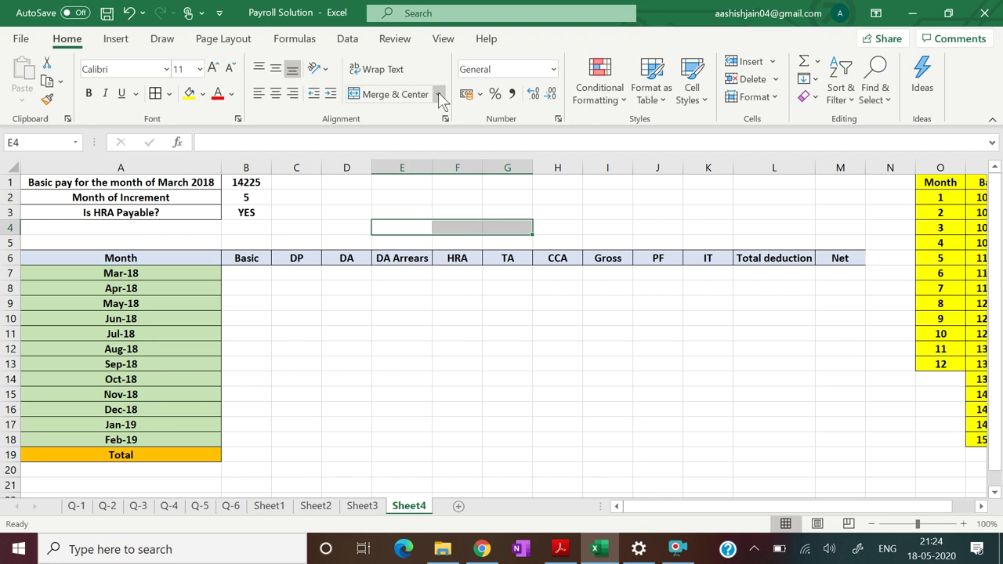
click(399, 94)
text(Amo)
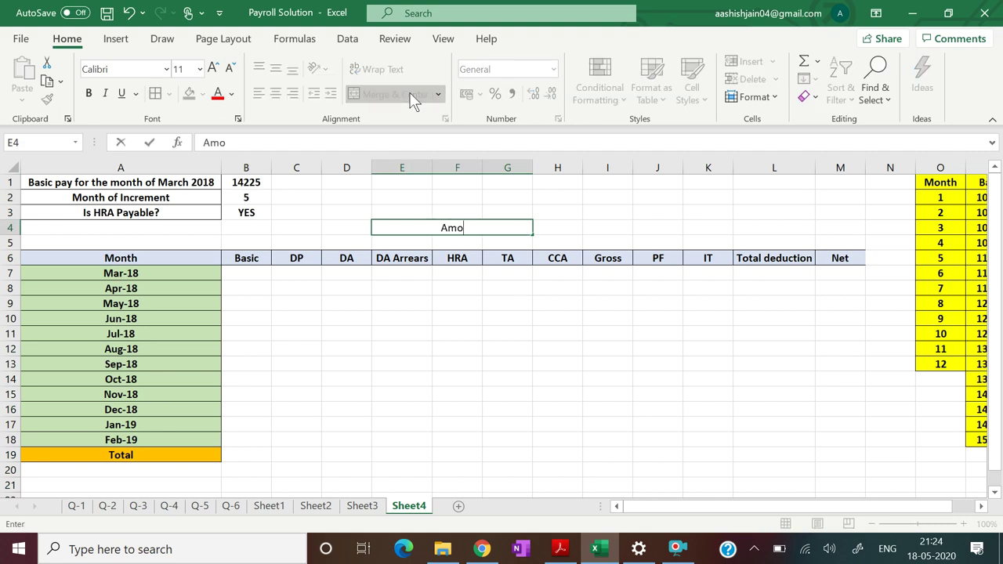
text(unt of increment)
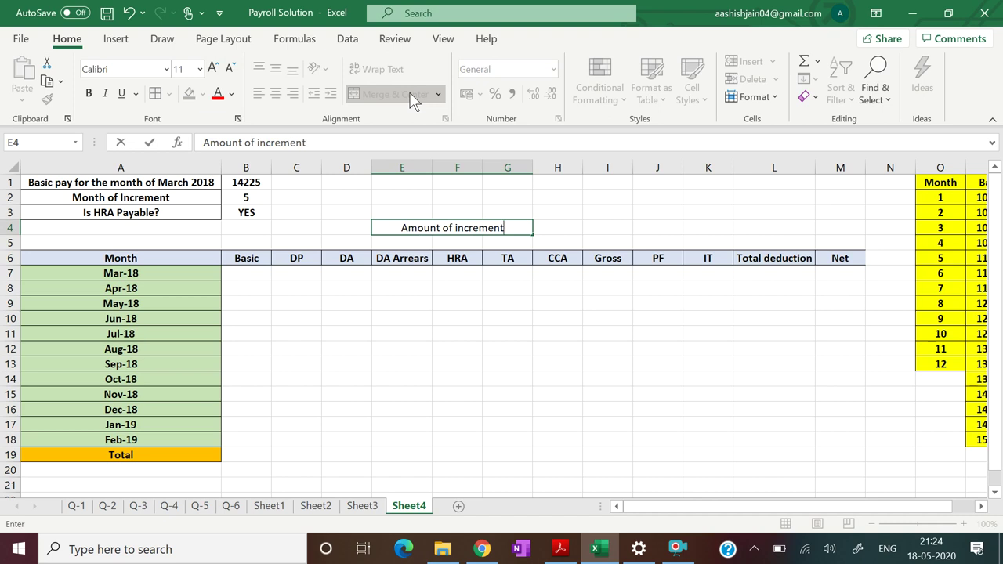
key(Tab)
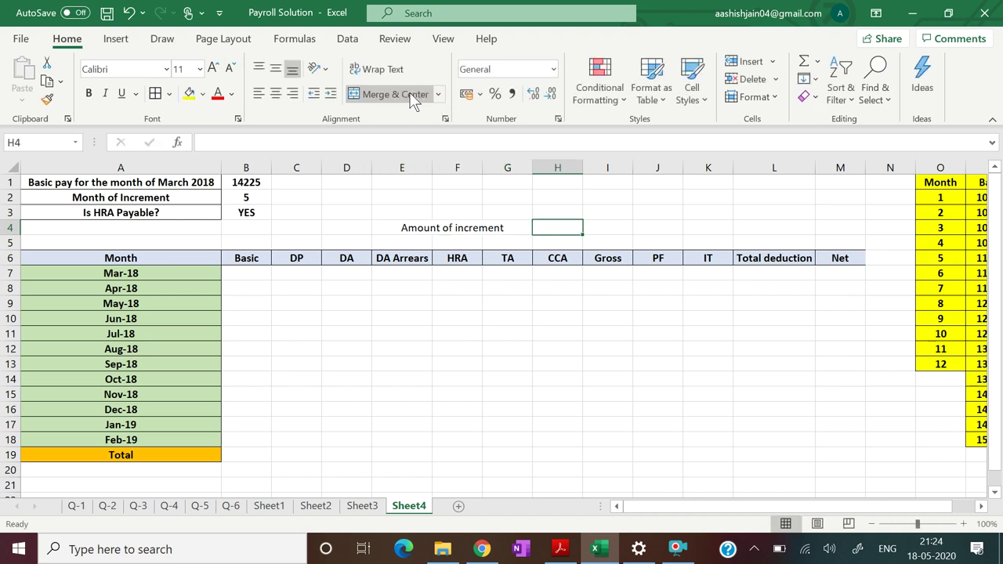
- Enter 325 as the increment amount in H4 and format E4:H4 bold, centred and with a light gold fill
text(325)
key(Return)
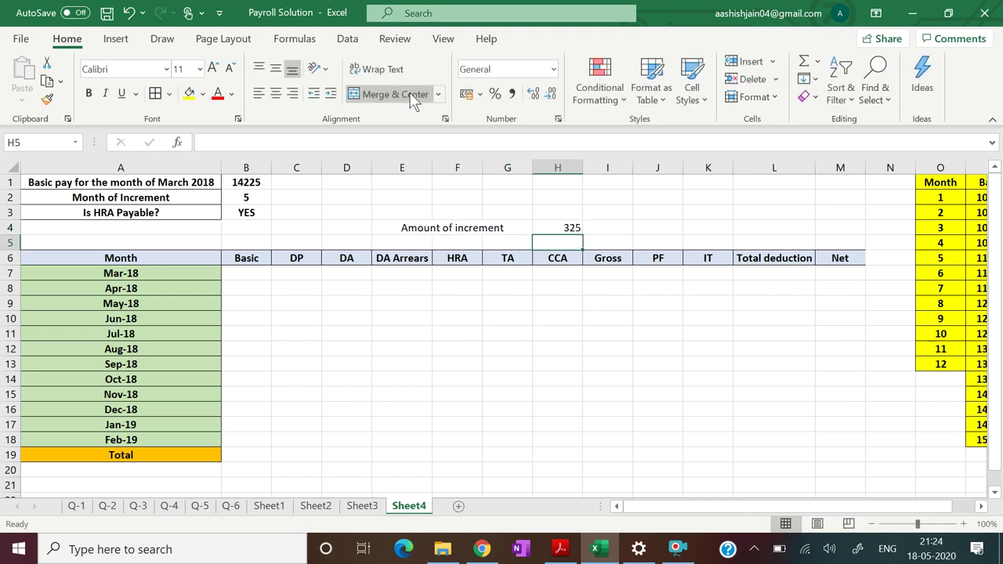
drag(399, 227, 560, 225)
click(89, 93)
click(276, 95)
click(203, 94)
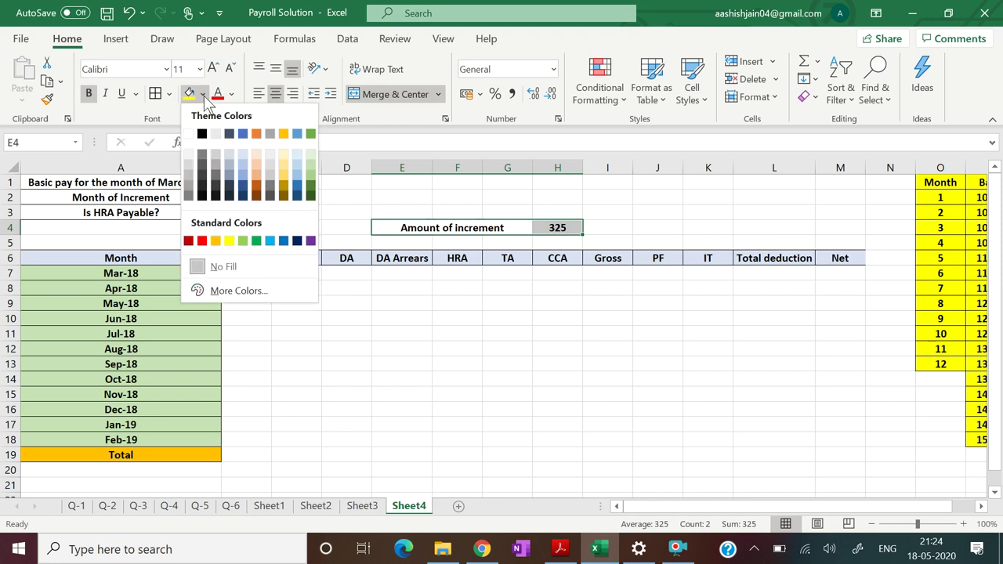
click(283, 161)
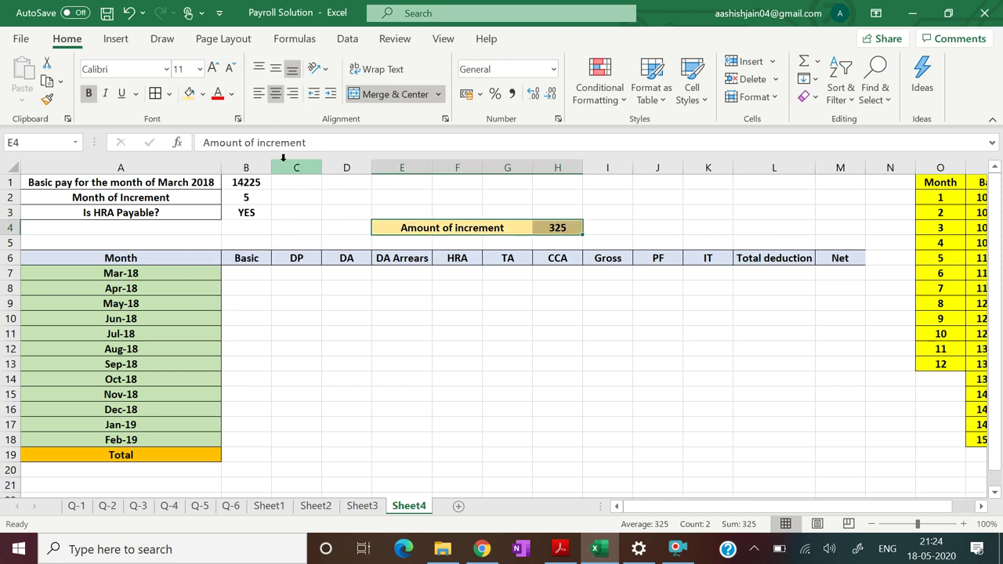
click(613, 412)
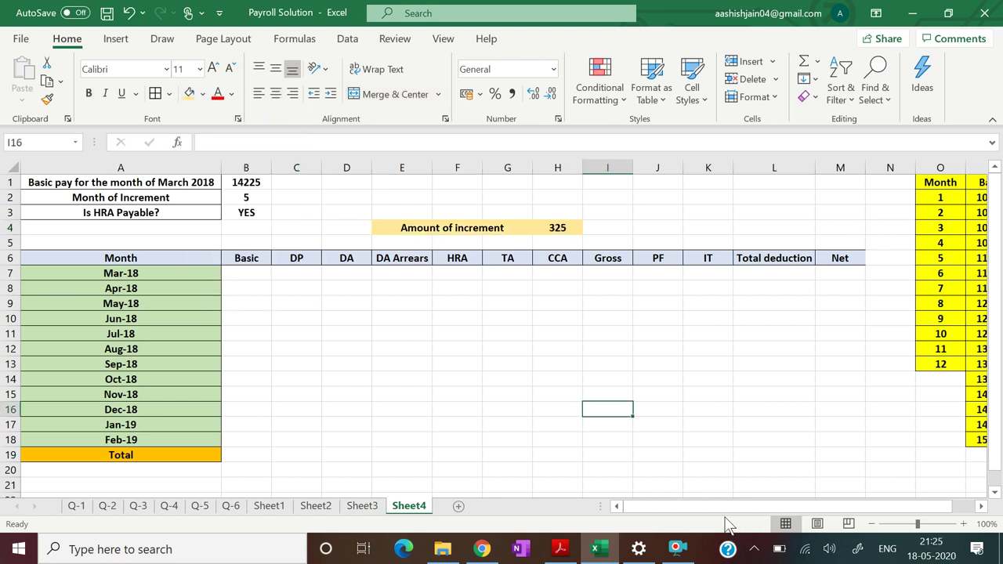
- Apply all borders and centre alignment to the empty salary table cells B7:M19
drag(723, 509, 689, 514)
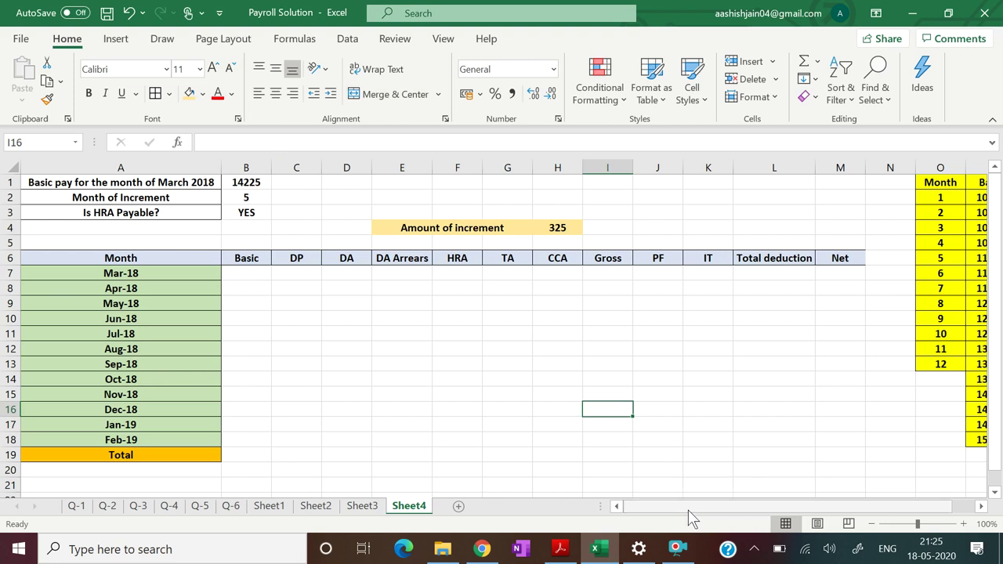
drag(237, 272, 844, 459)
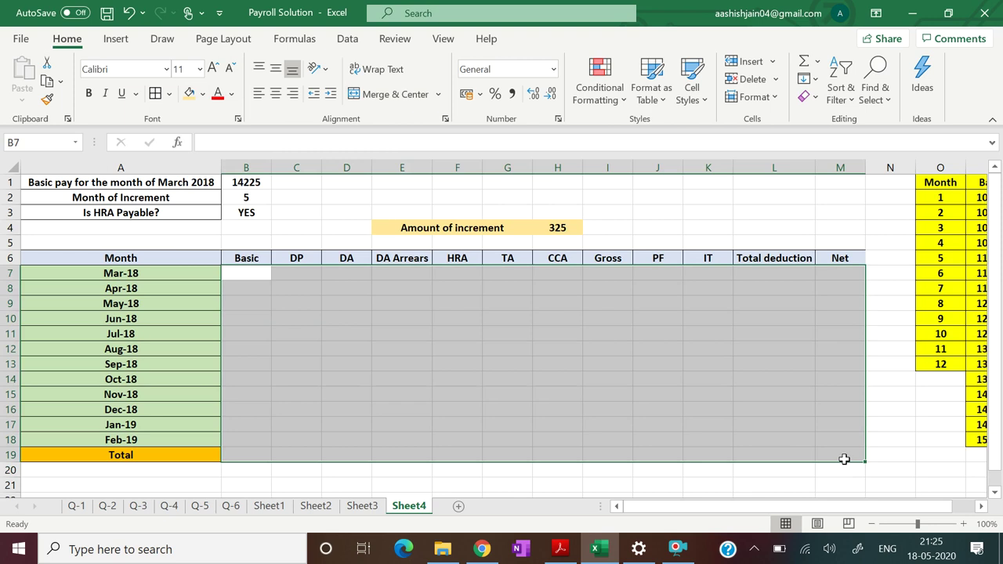
click(155, 95)
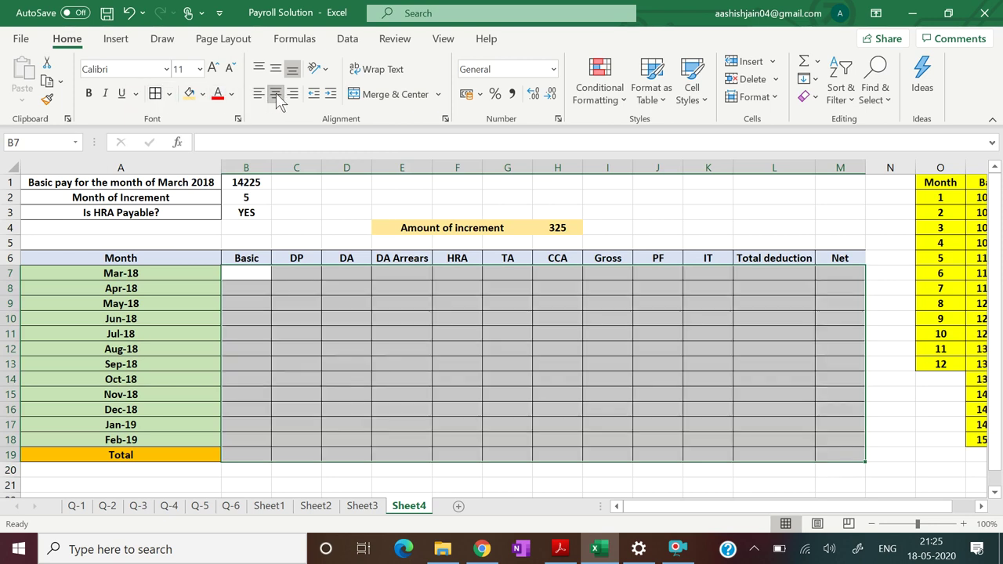
click(520, 315)
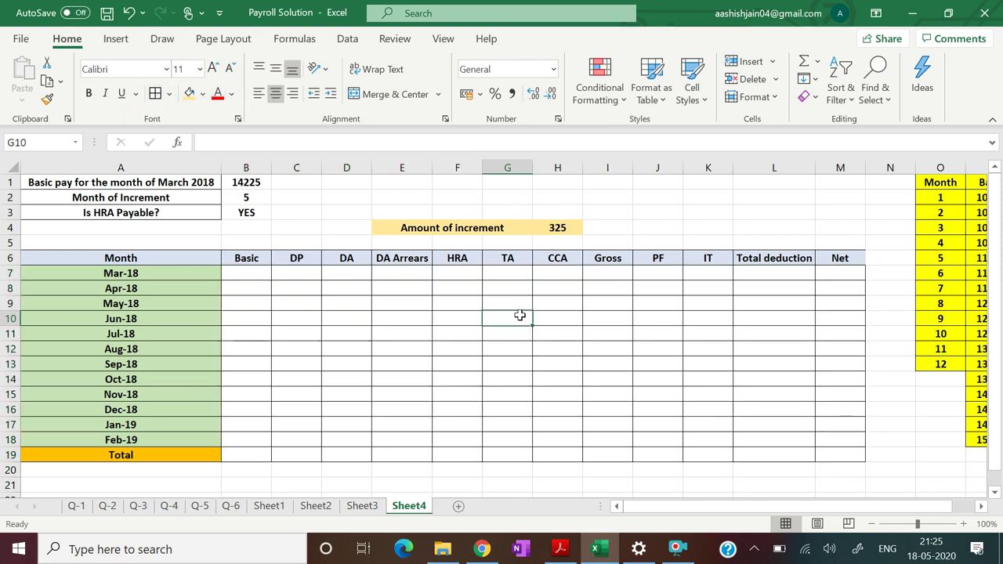
- Link the Mar-18 Basic cell B7 to the basic pay input with the formula =B1
click(253, 273)
text(=)
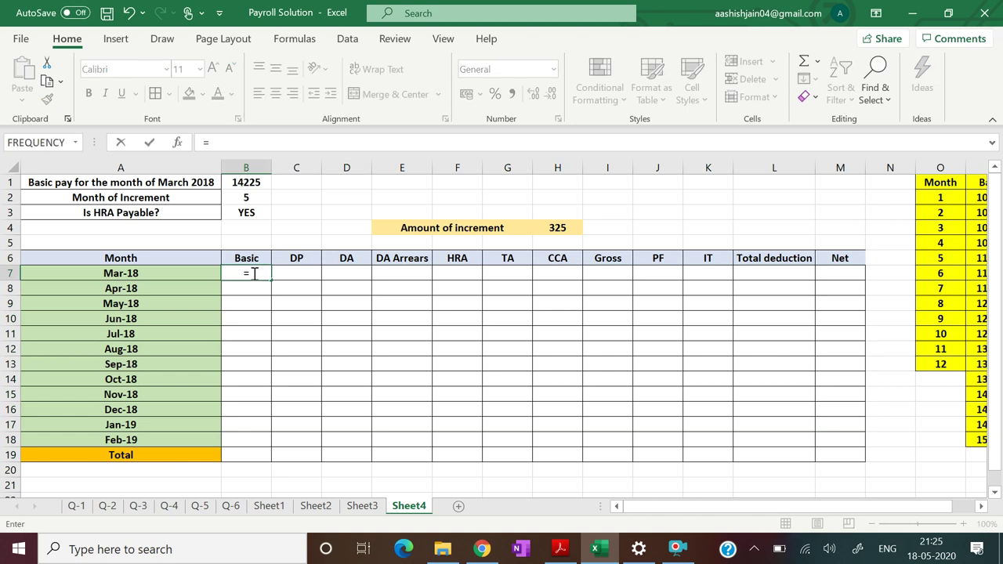
click(254, 184)
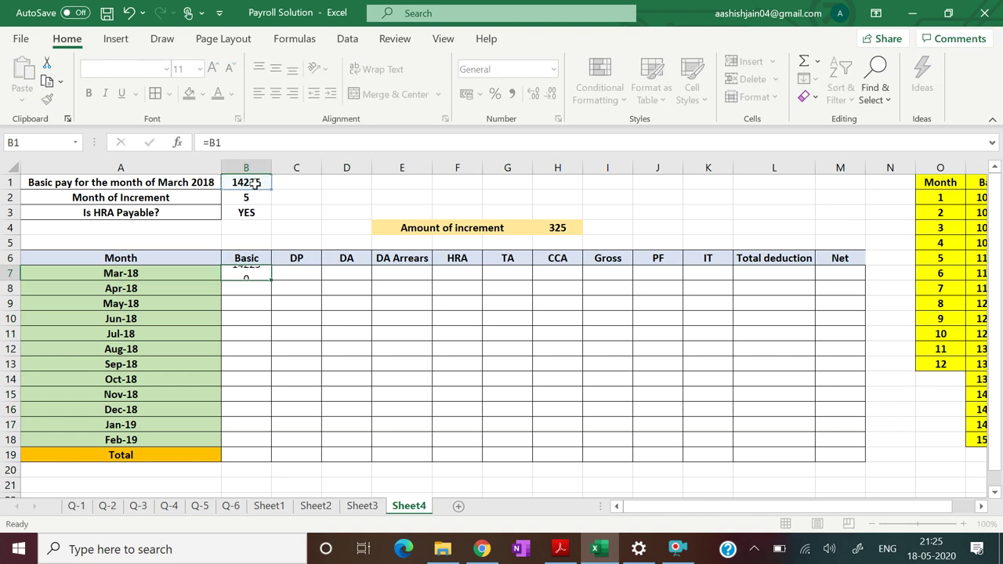
key(Return)
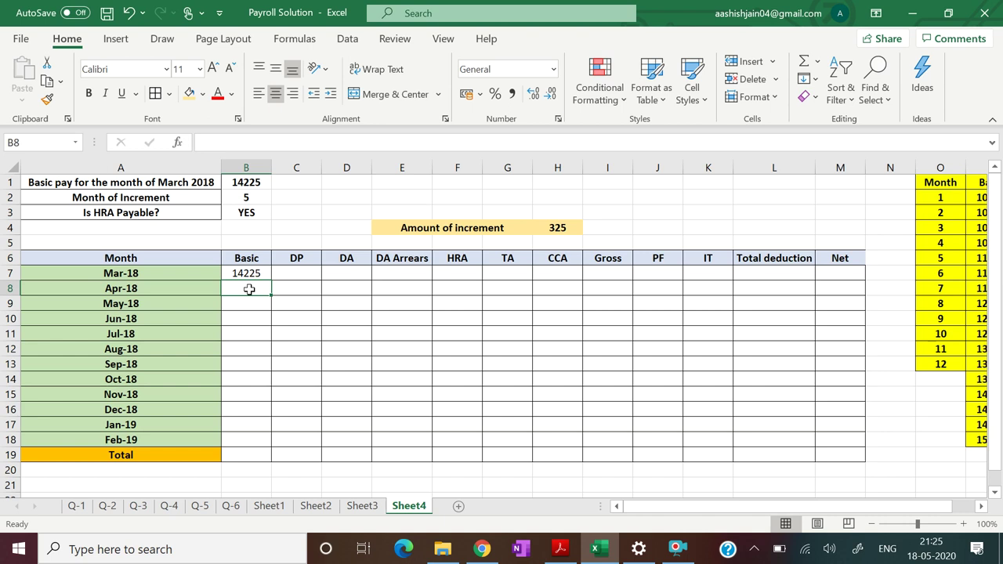
- Enter the formula =IF(MONTH(A8)=B2,B7+H4,B7) in B8 to compute the Apr-18 basic pay
text(=IF)
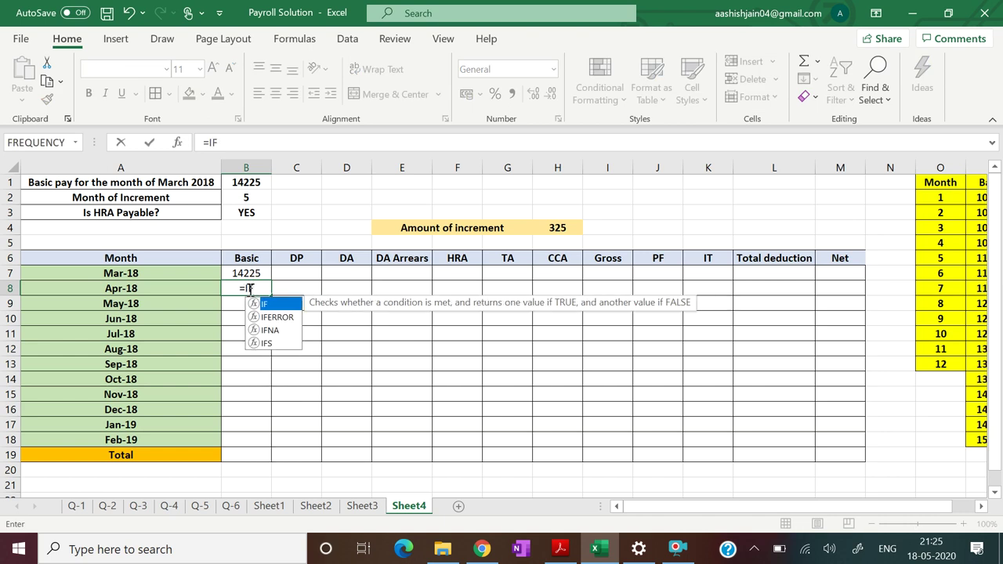
text(()
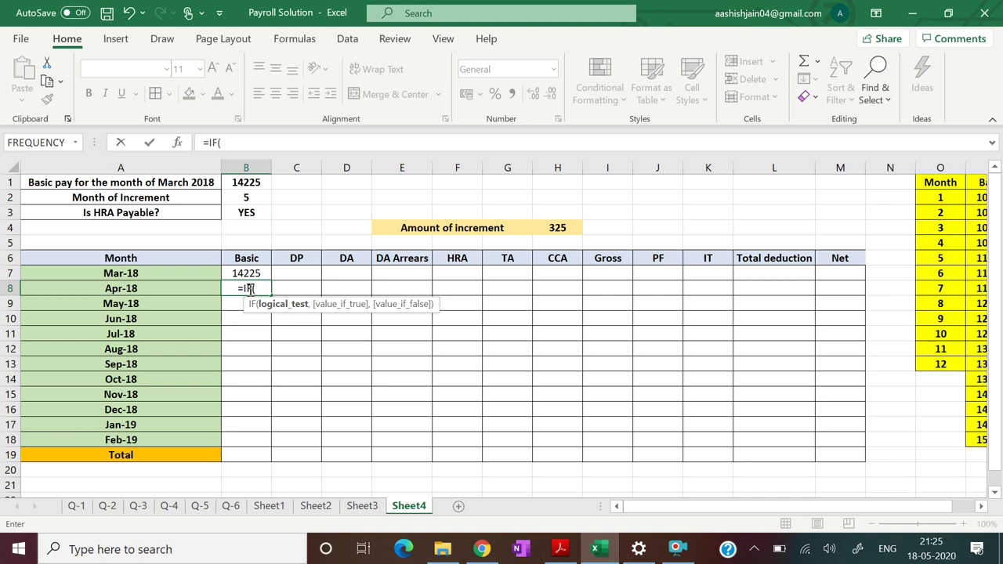
text(MONTH)
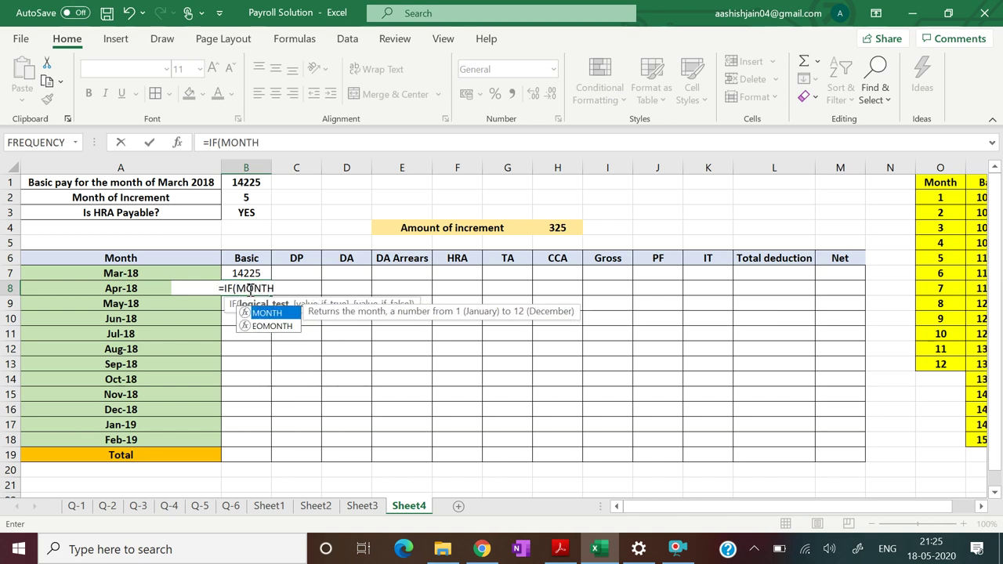
text(()
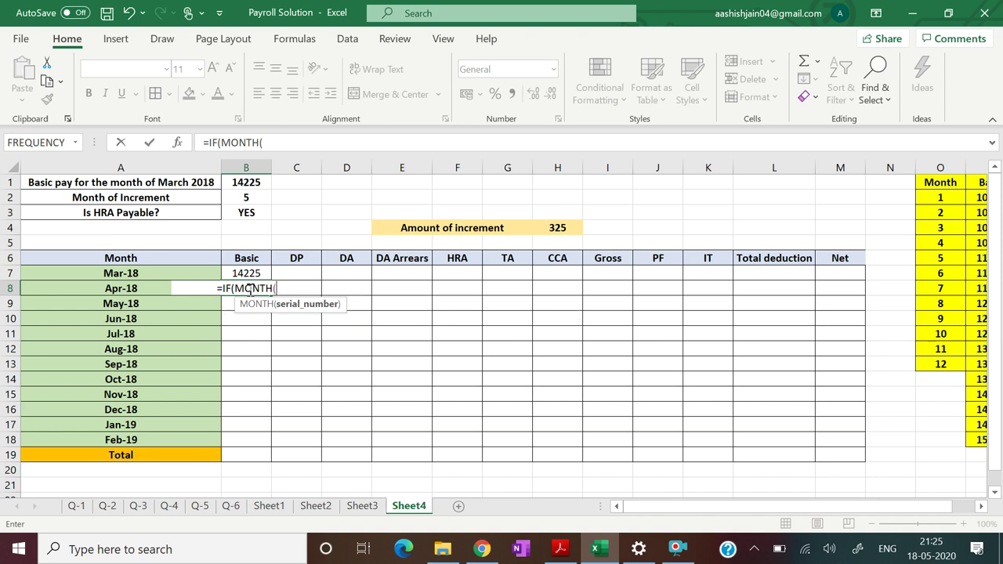
click(119, 292)
text()=)
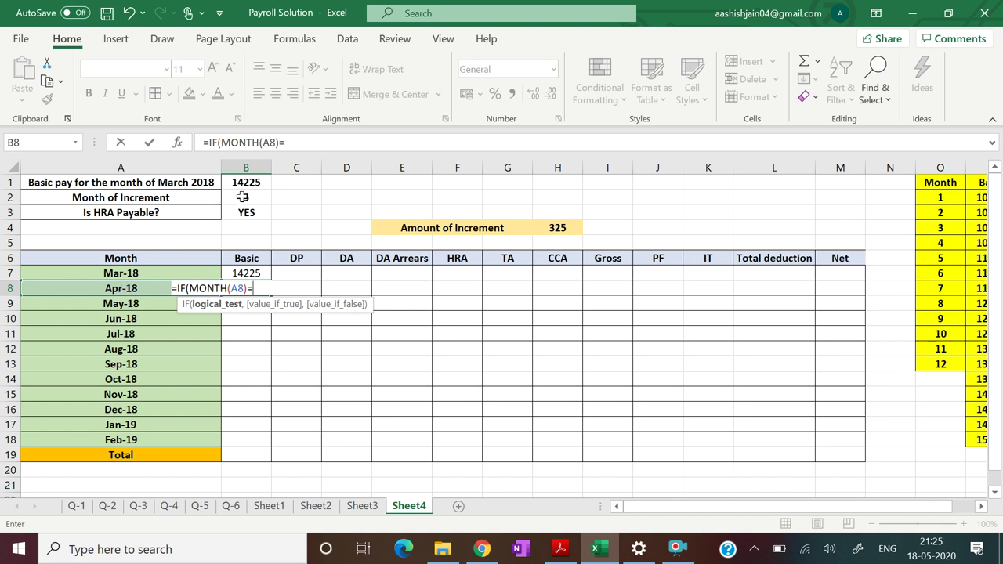
click(242, 197)
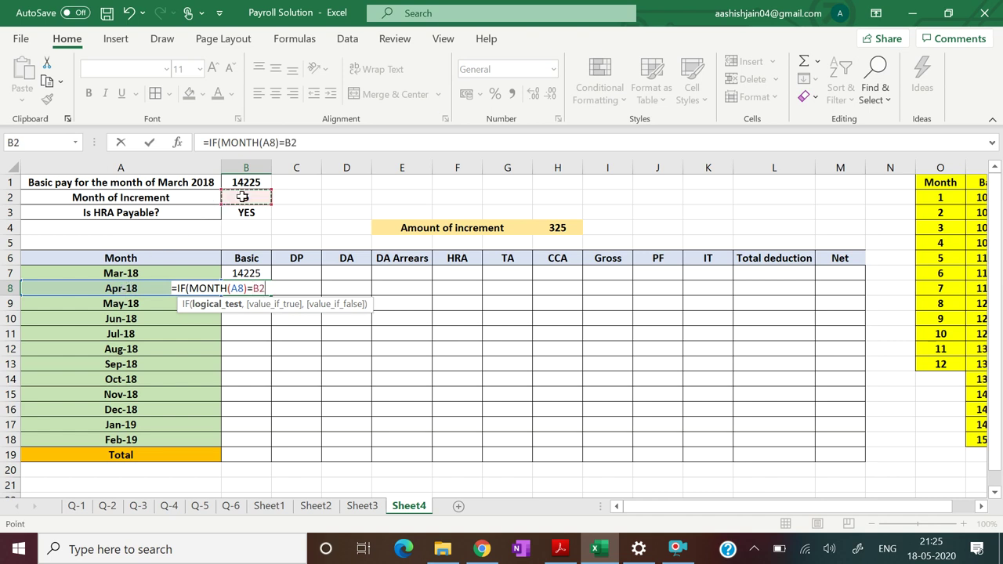
text(,)
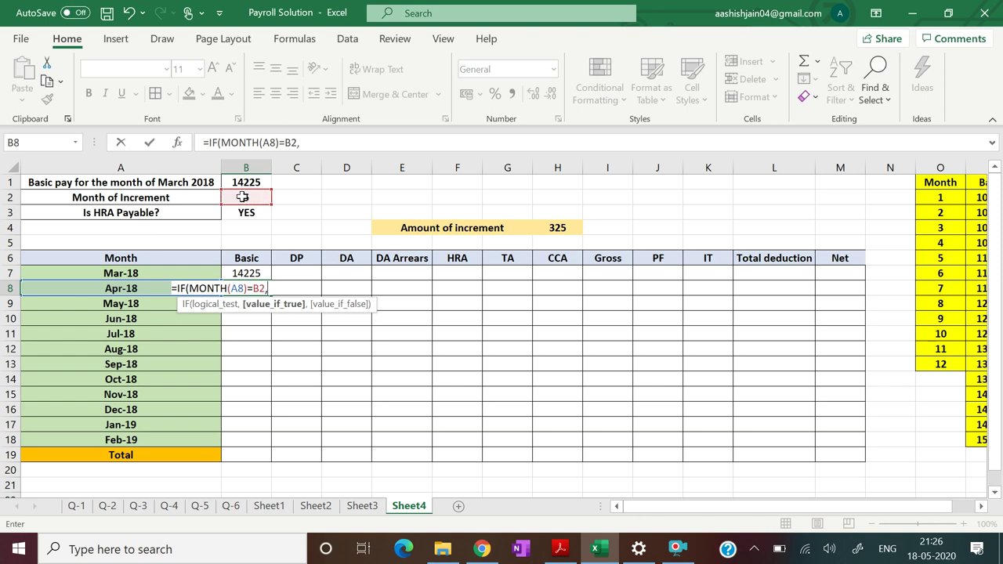
click(246, 274)
text(+)
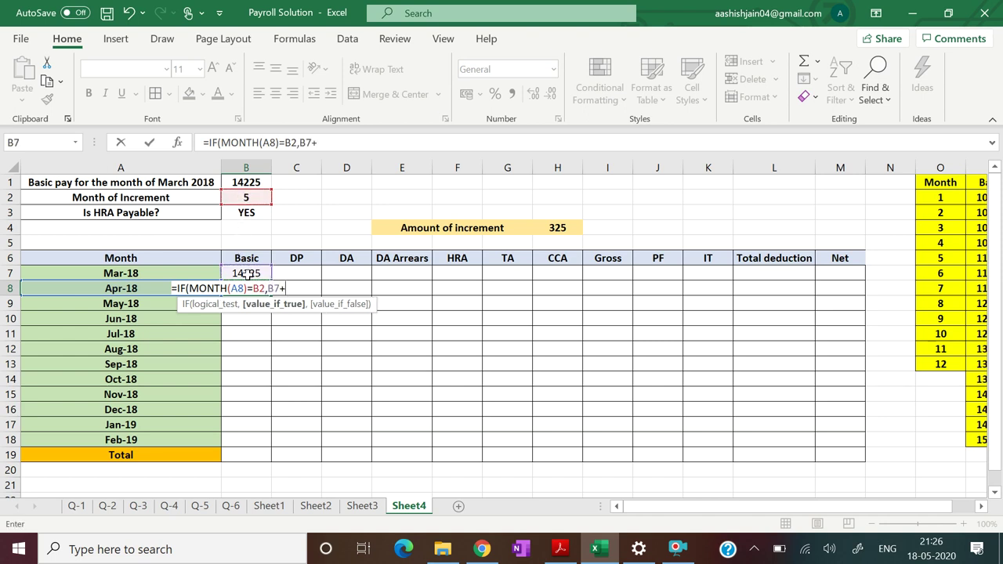
click(554, 226)
text(,)
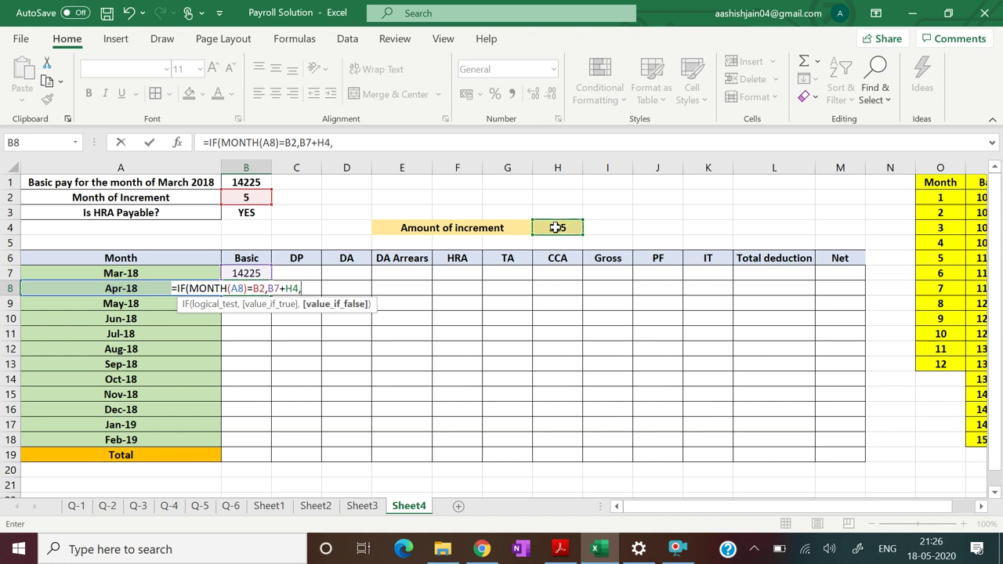
click(255, 272)
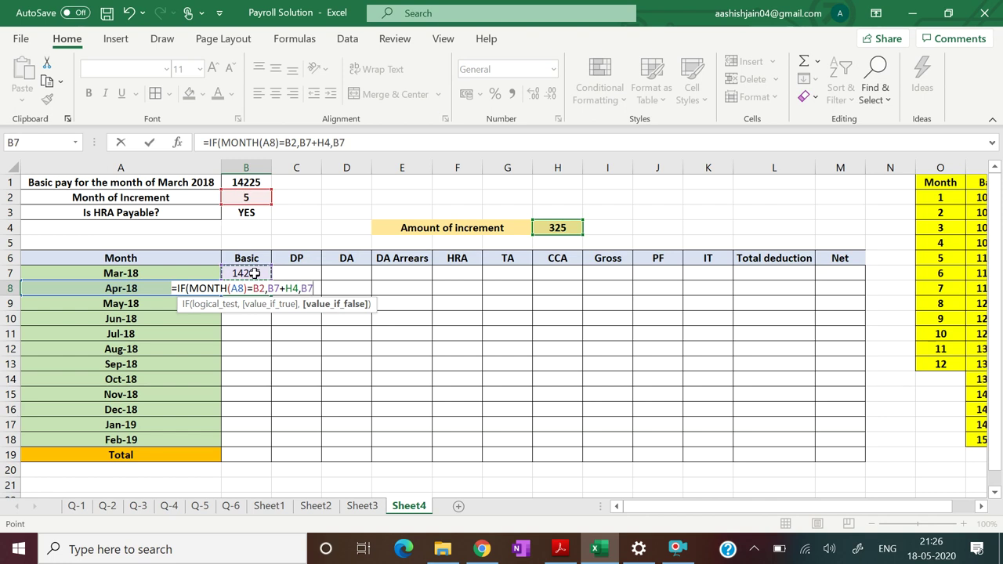
text())
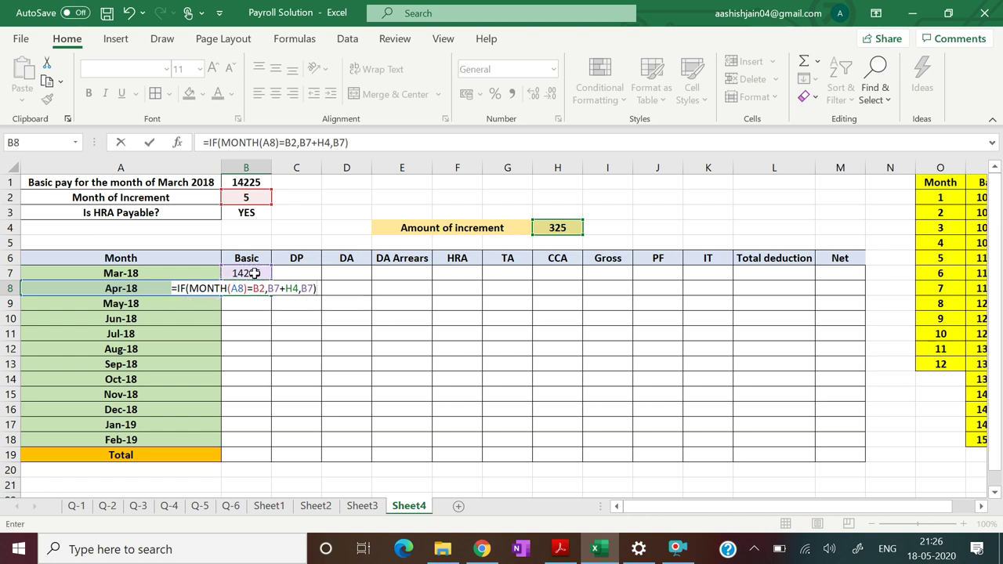
key(Return)
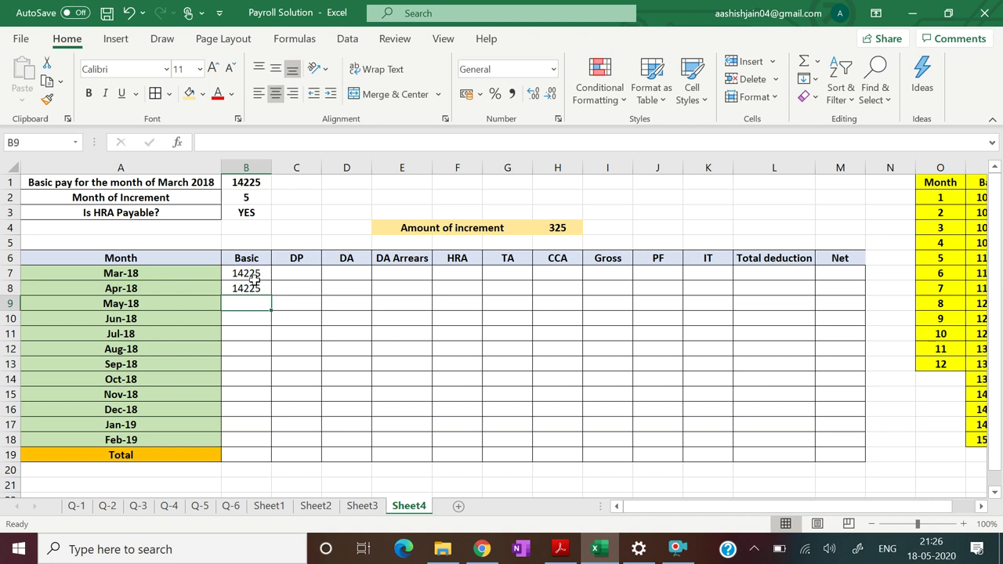
- Make the increment-month reference in B8's formula absolute as $B$2
click(254, 288)
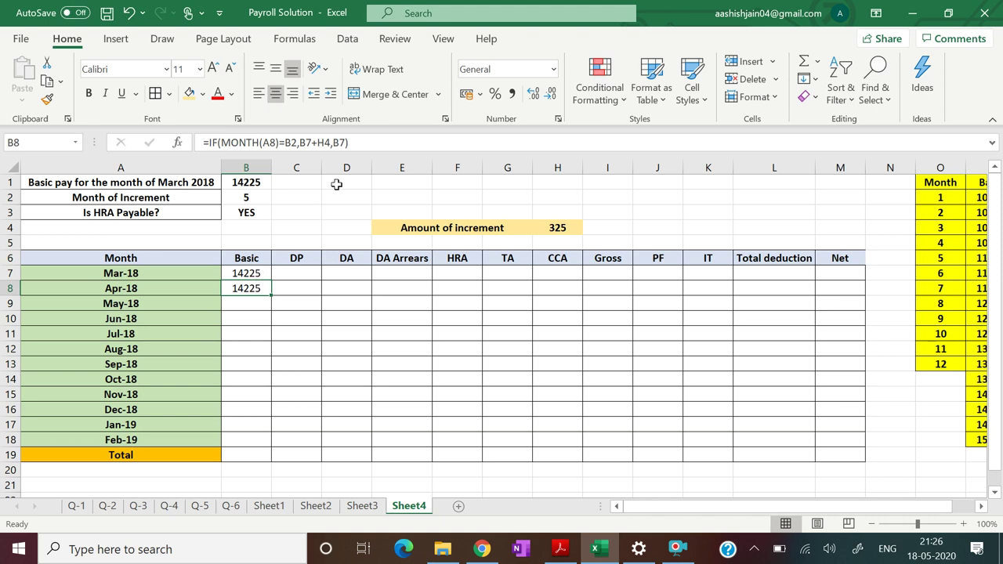
click(358, 144)
key(Left)
key(Left)
key(Left)
key(Left)
key(Left)
key(Left)
key(Left)
key(Left)
key(Left)
key(Left)
key(Left)
key(Left)
key(Left)
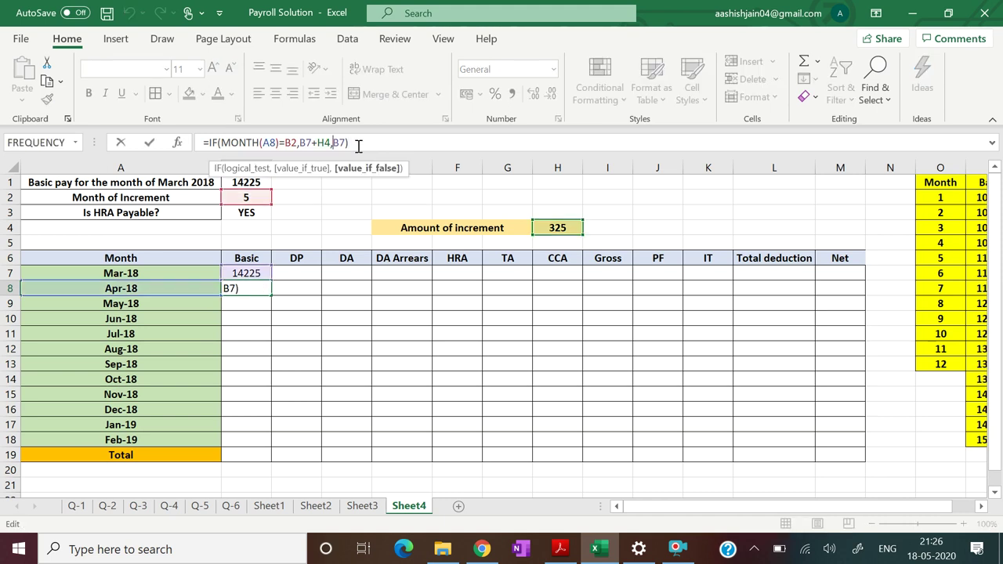
key(Right)
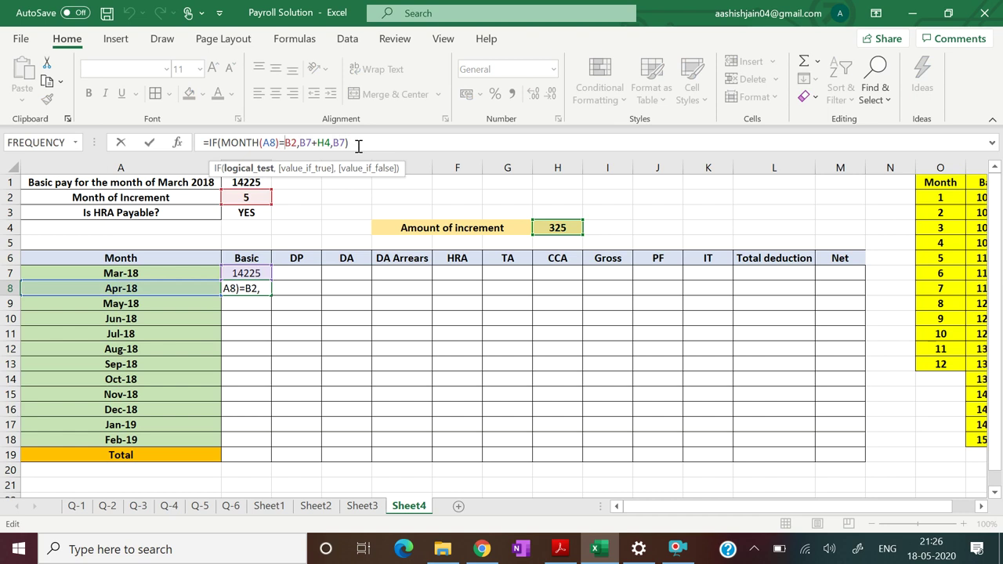
text($B)
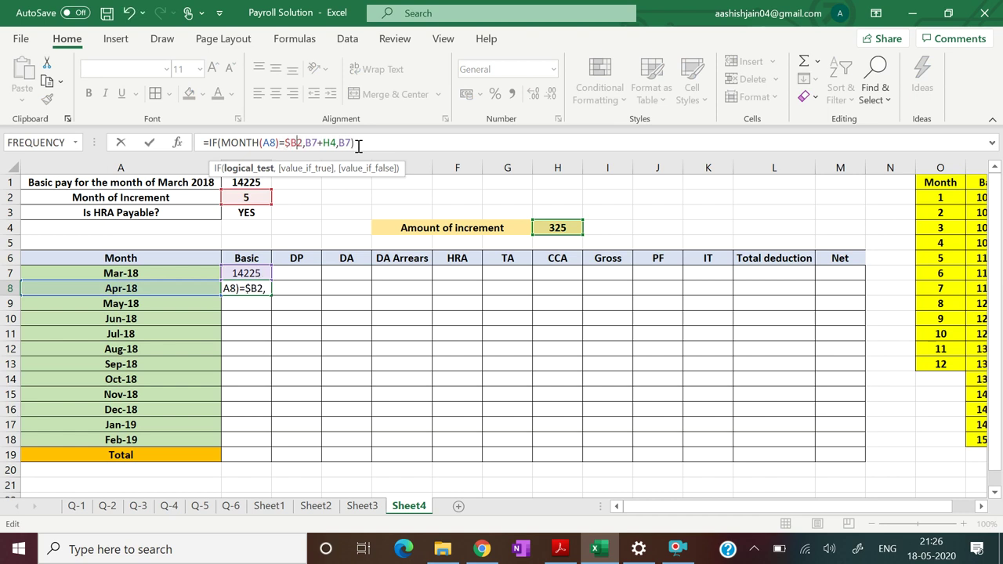
text($)
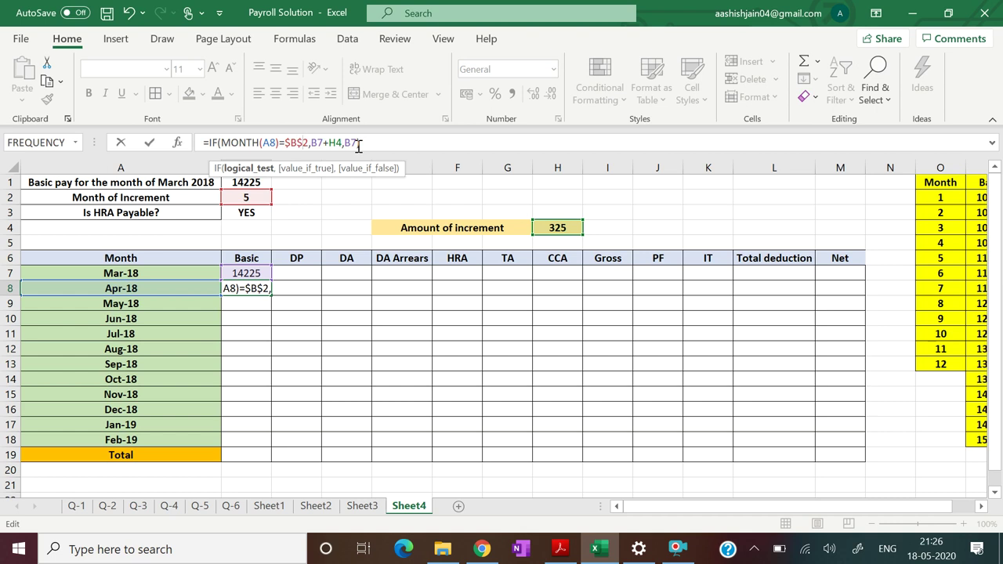
- Make the increment-amount reference in B8's formula absolute as $H$4 and commit the formula
key(Right)
key(Right)
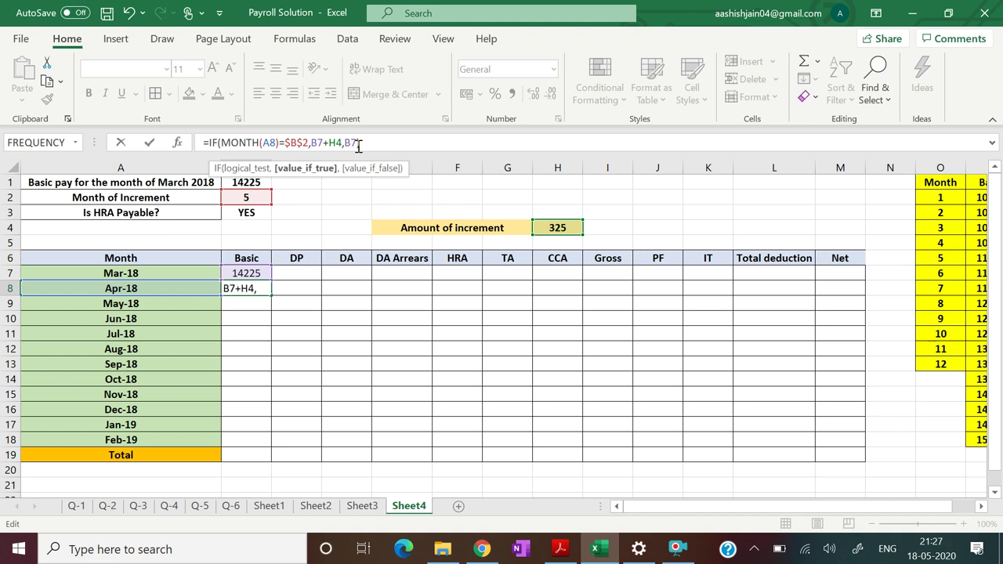
key(Right)
key(Right)
text($B$)
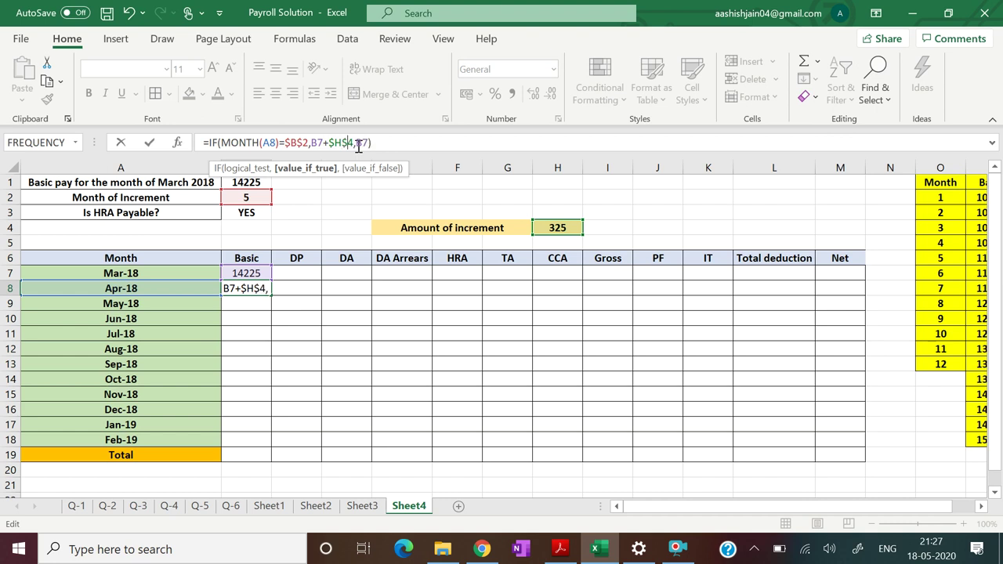
key(Return)
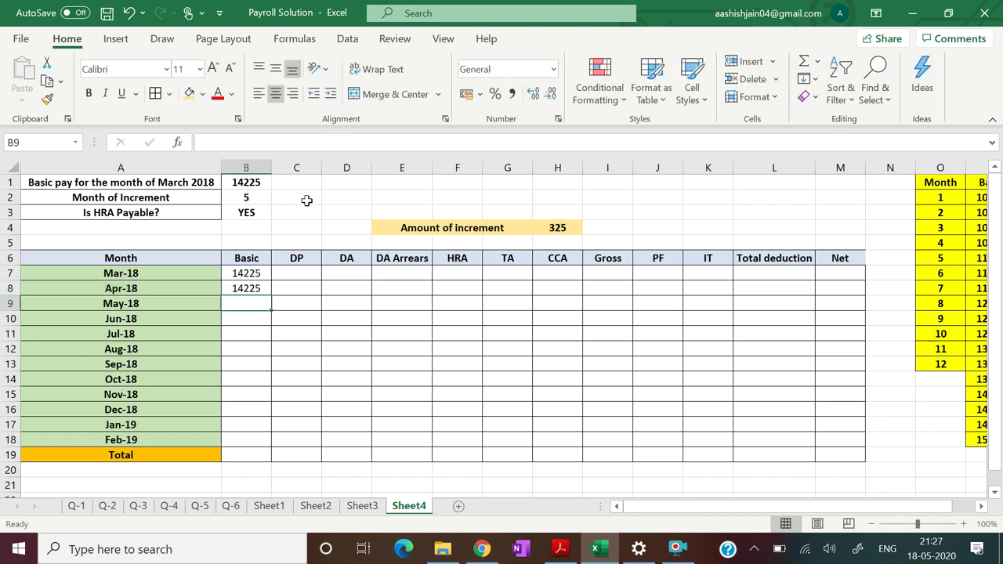
- Fill the Basic formula from B8 down through the Feb-19 row in B18
click(259, 288)
drag(270, 294, 264, 445)
click(462, 379)
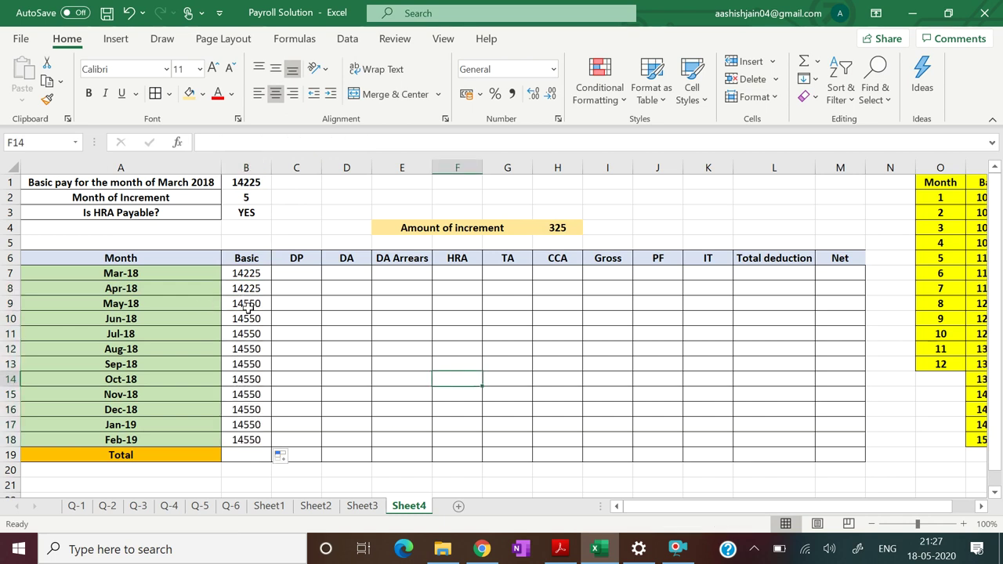
- Choose 7 as the month of increment from the drop-down in B2
click(263, 196)
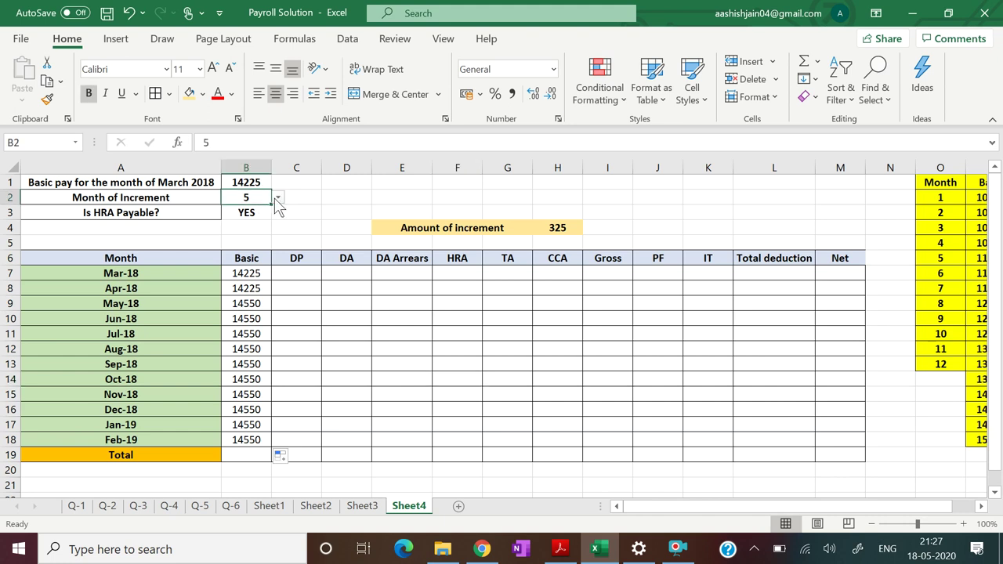
click(278, 198)
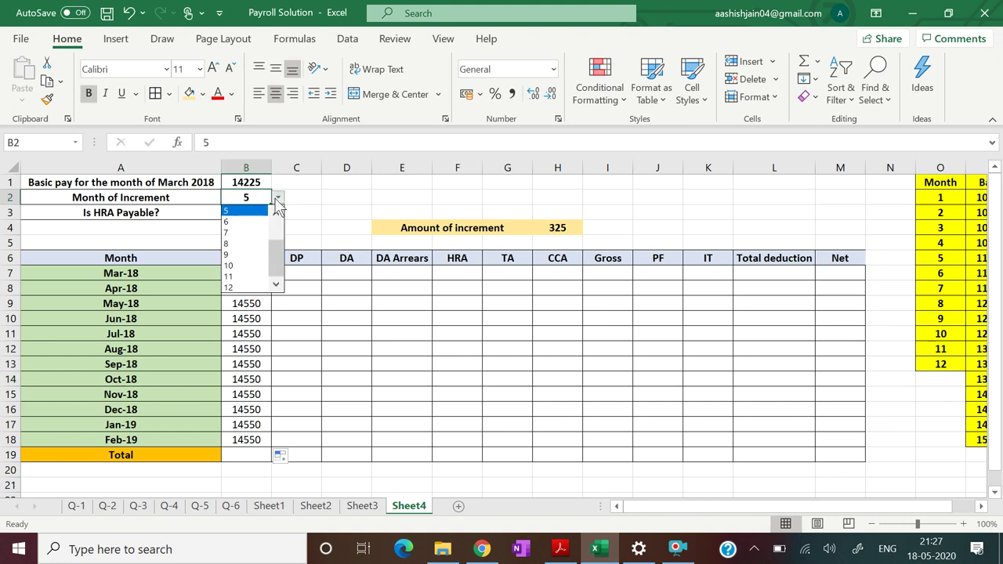
click(243, 232)
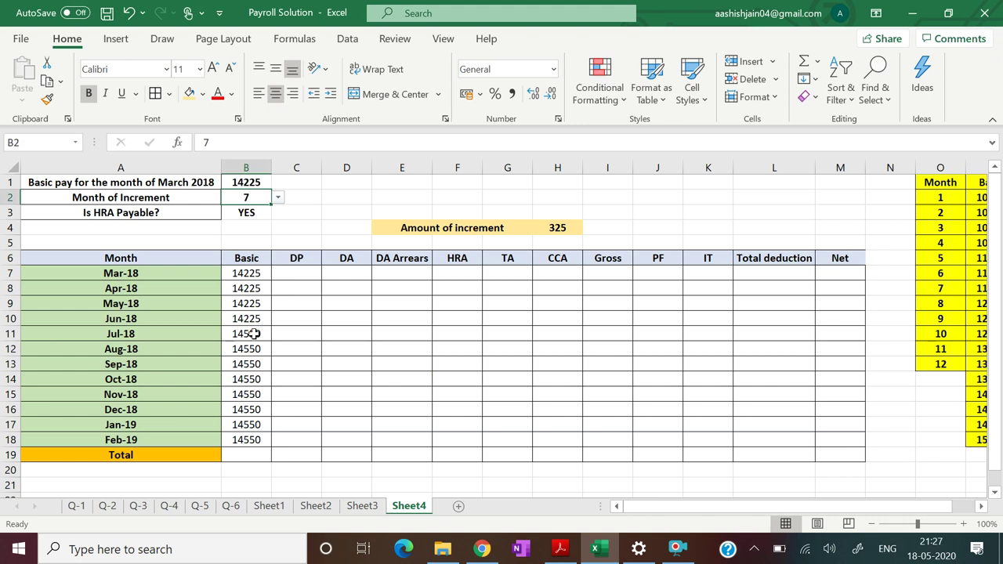
- Test the month of increment in B2 with 12, and set it to 5 from the drop-down list
click(278, 199)
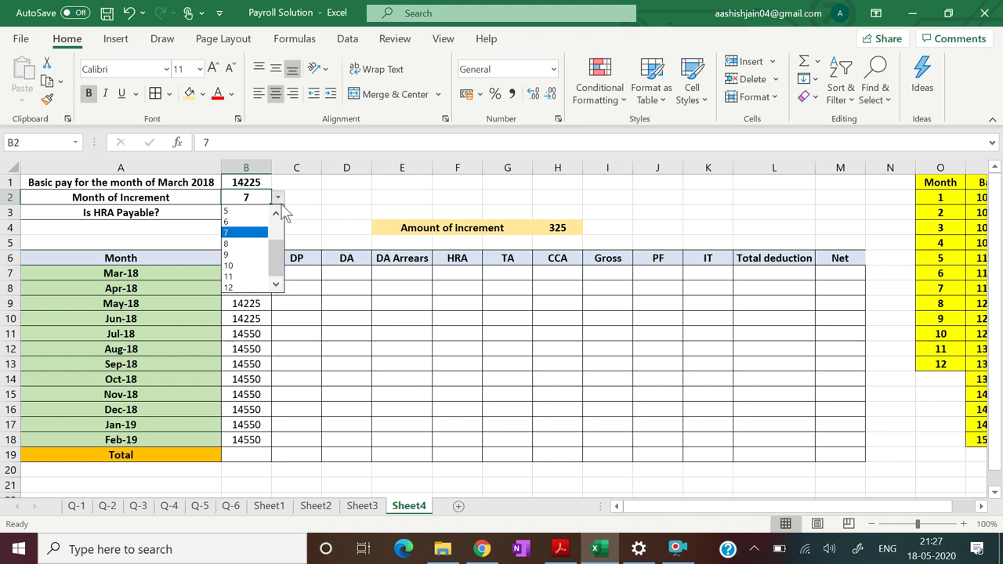
click(262, 287)
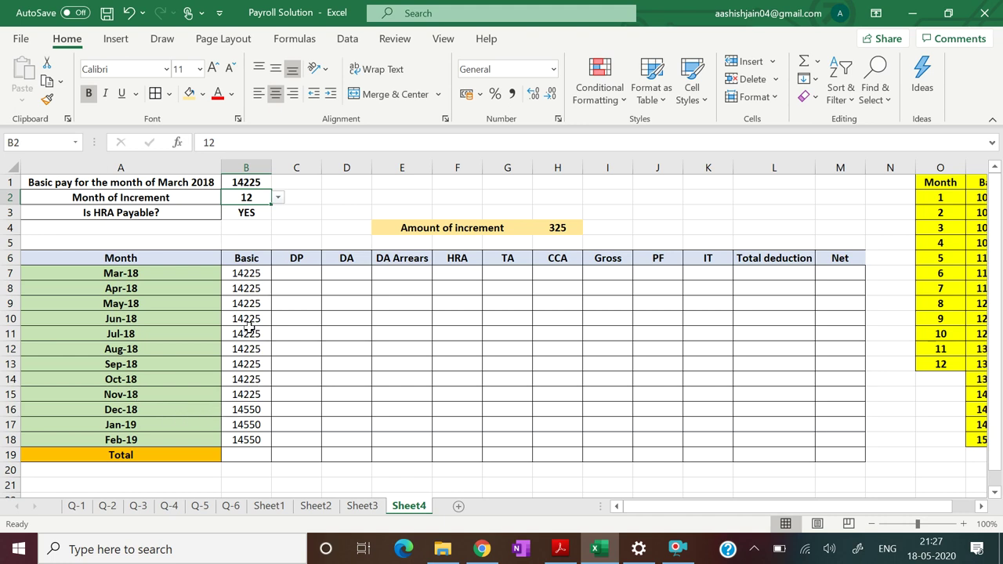
click(279, 198)
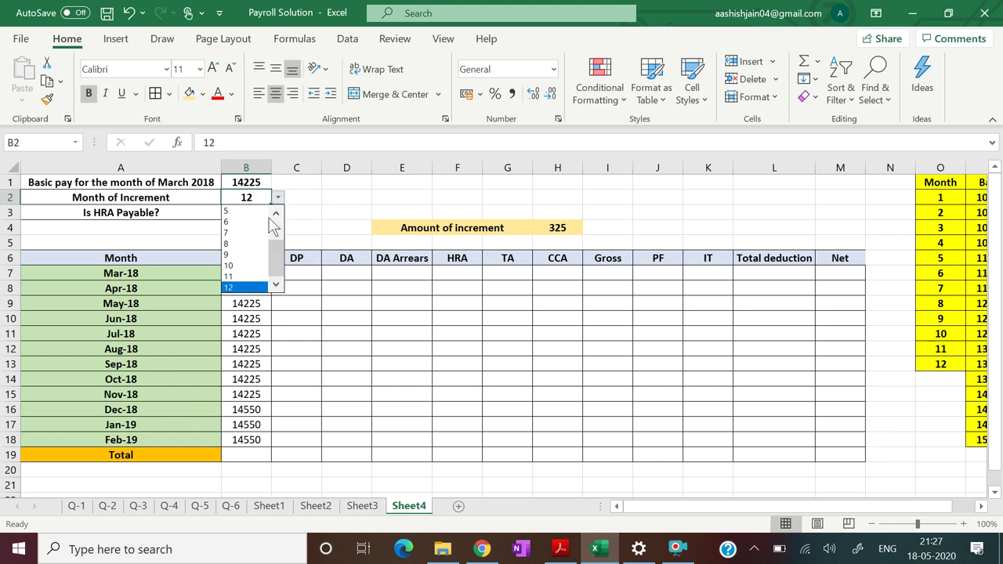
click(243, 211)
click(546, 376)
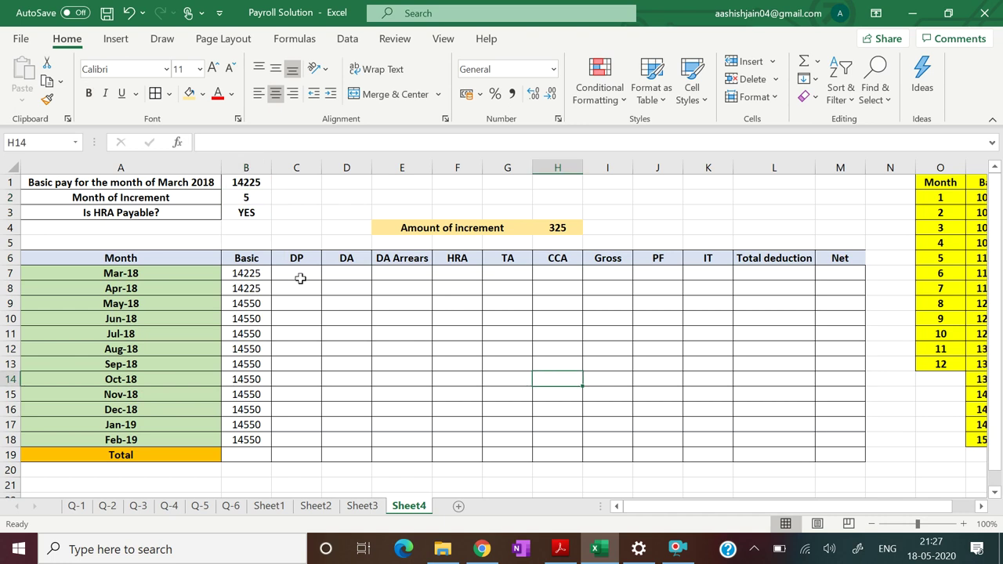
- Check the DP rule in the payroll questions PDF and enter =ROUND(50%*B7,0) as the Mar-18 DP in C7
click(560, 548)
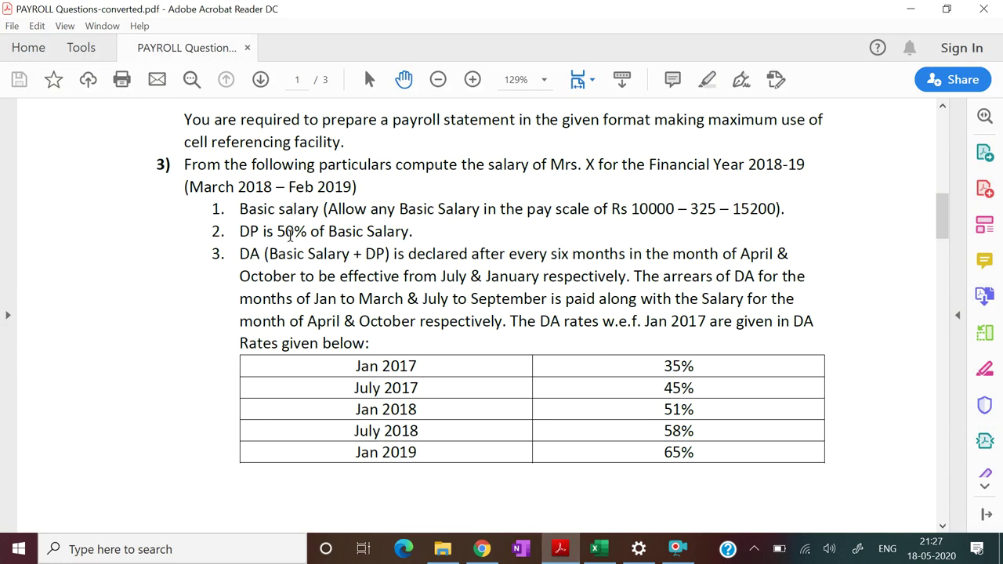
click(561, 548)
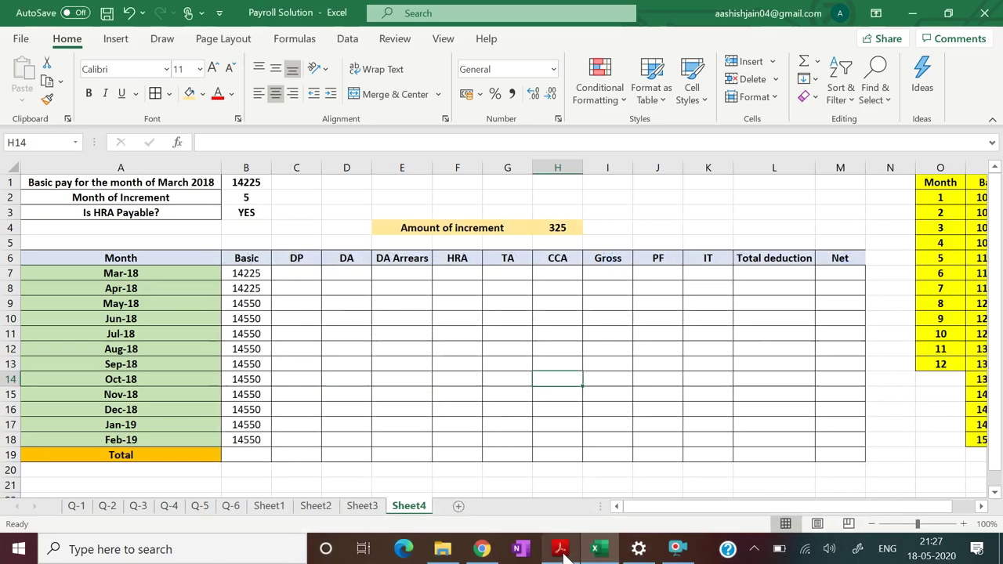
click(303, 275)
text(=ROUND(5)
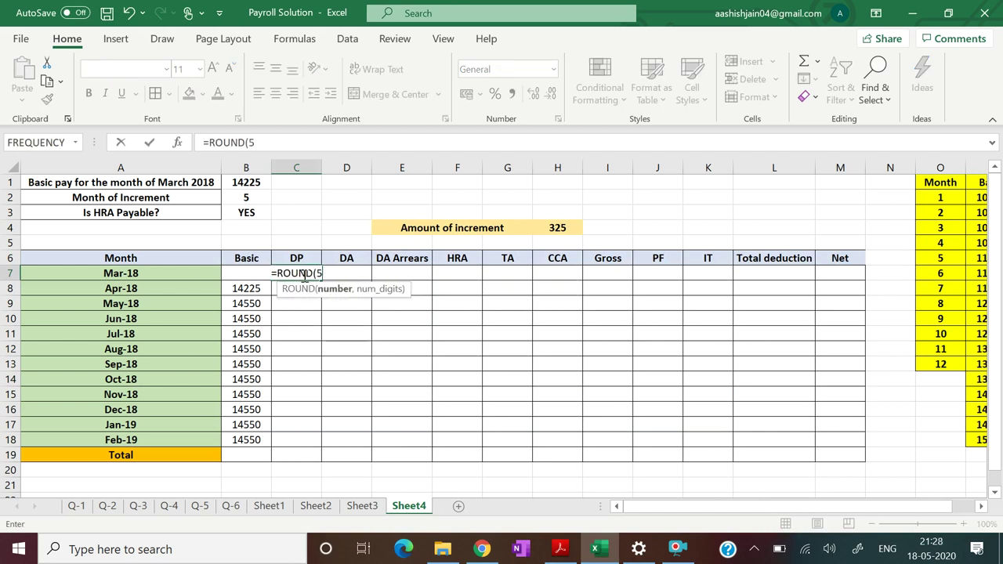
text(0%*)
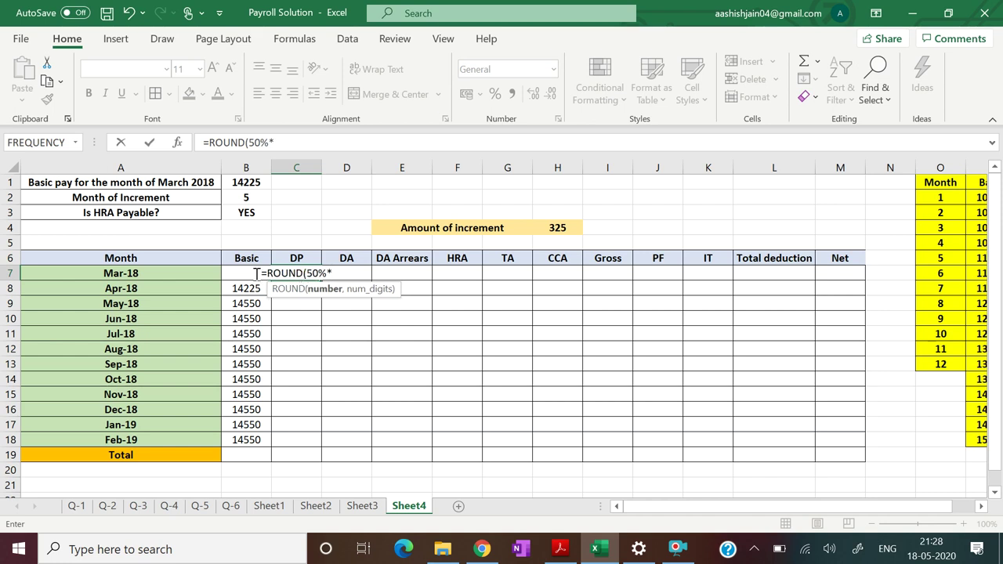
text(B)
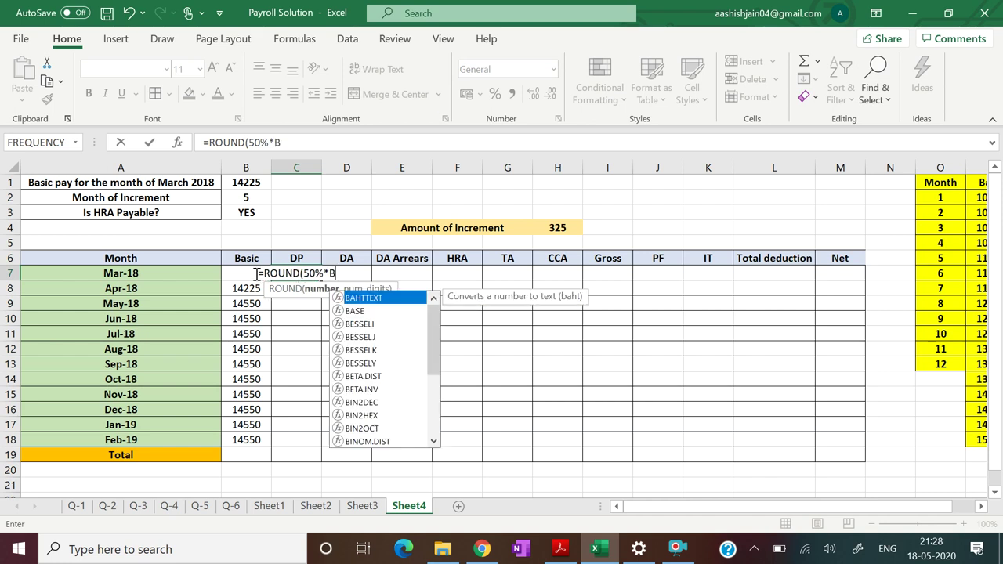
text(7,0)
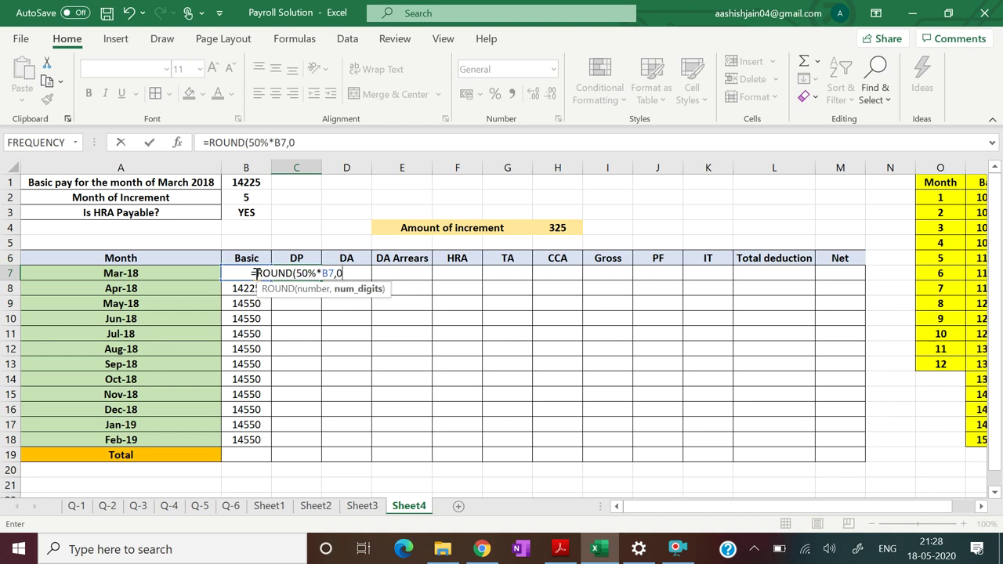
text())
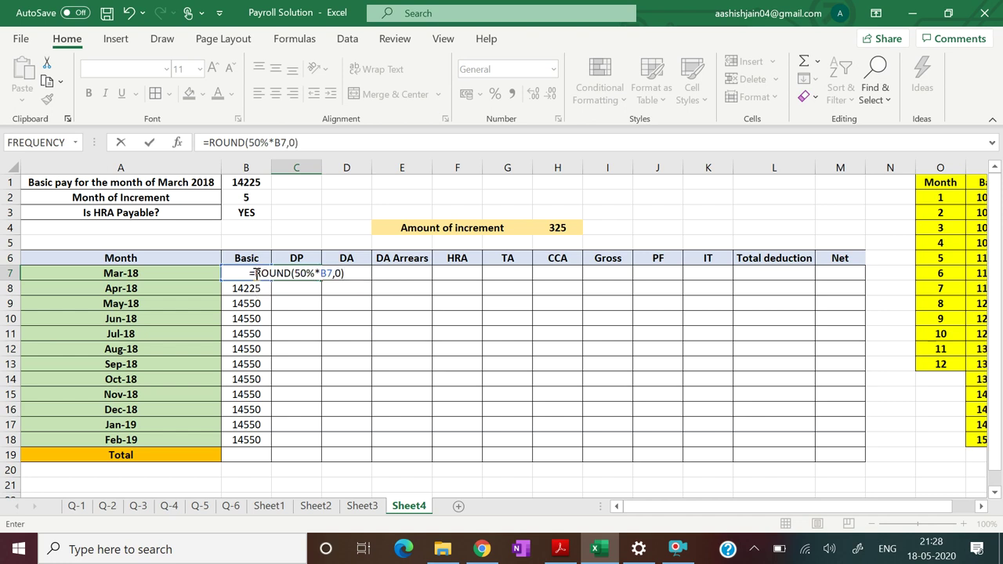
key(Return)
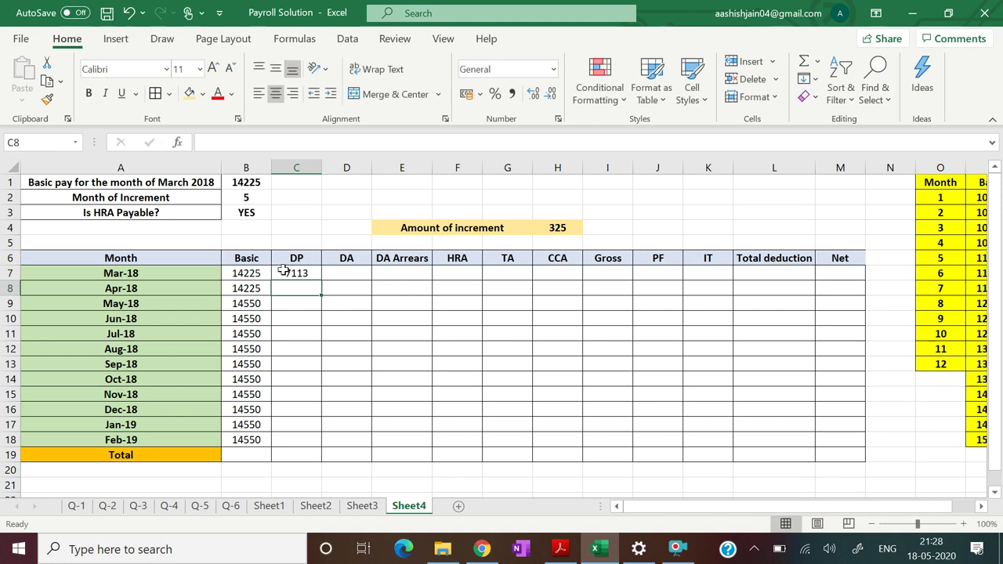
- Fill the DP formula from C7 down through the Feb-19 row in C18
click(290, 272)
drag(321, 280, 316, 445)
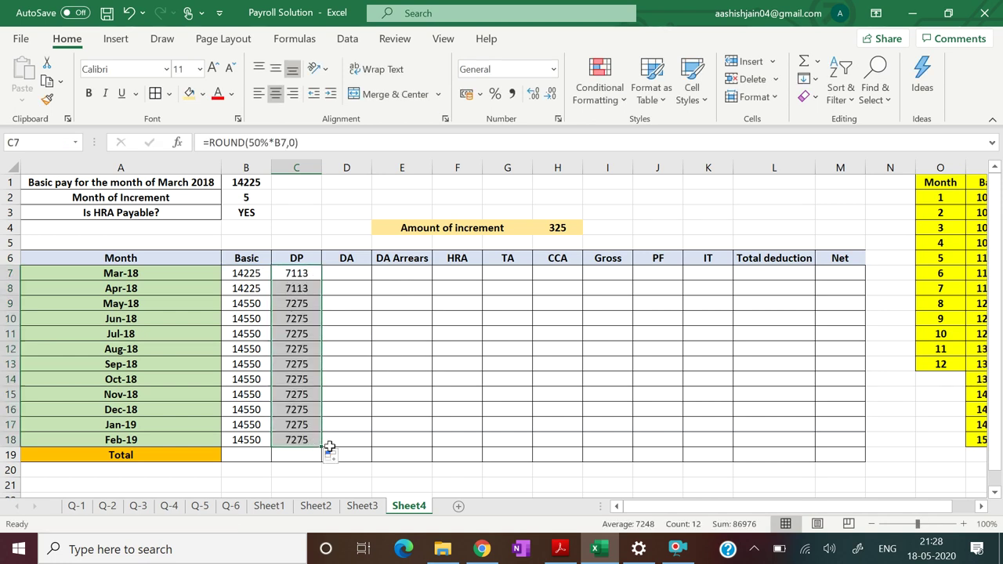
click(453, 433)
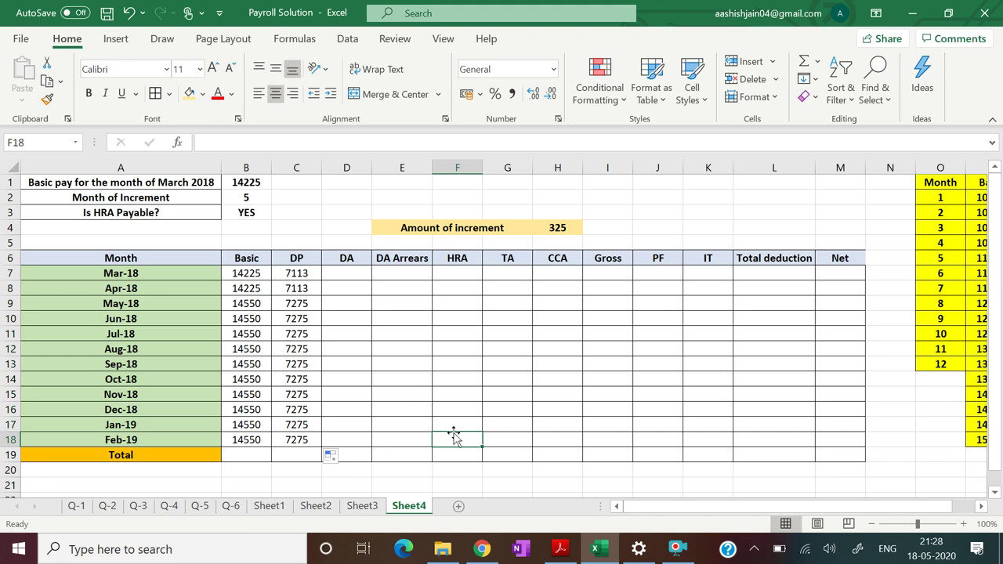
- Check the DA rates table in the payroll questions PDF and enter the heading Effective Month in Q1 of the worksheet
click(343, 273)
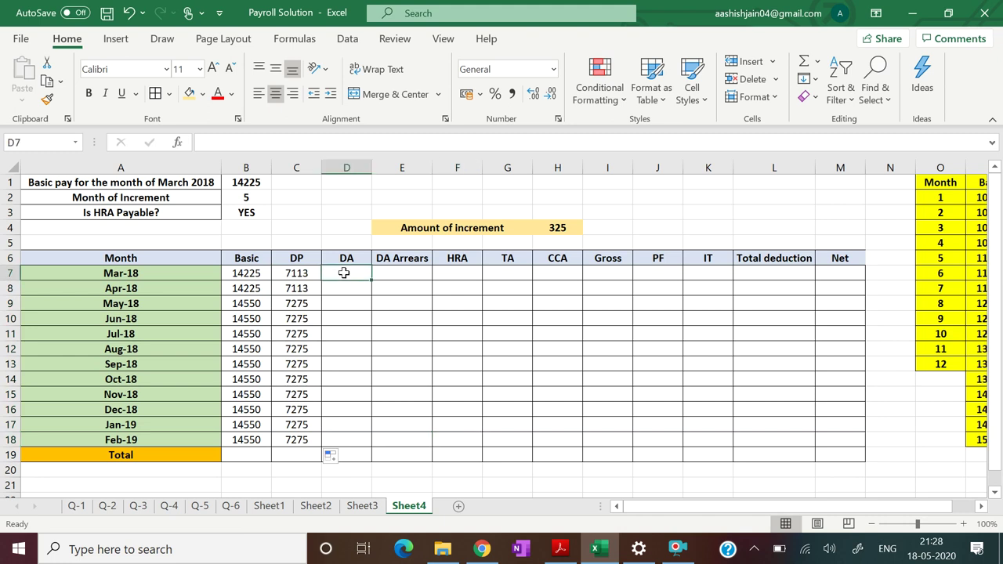
click(559, 550)
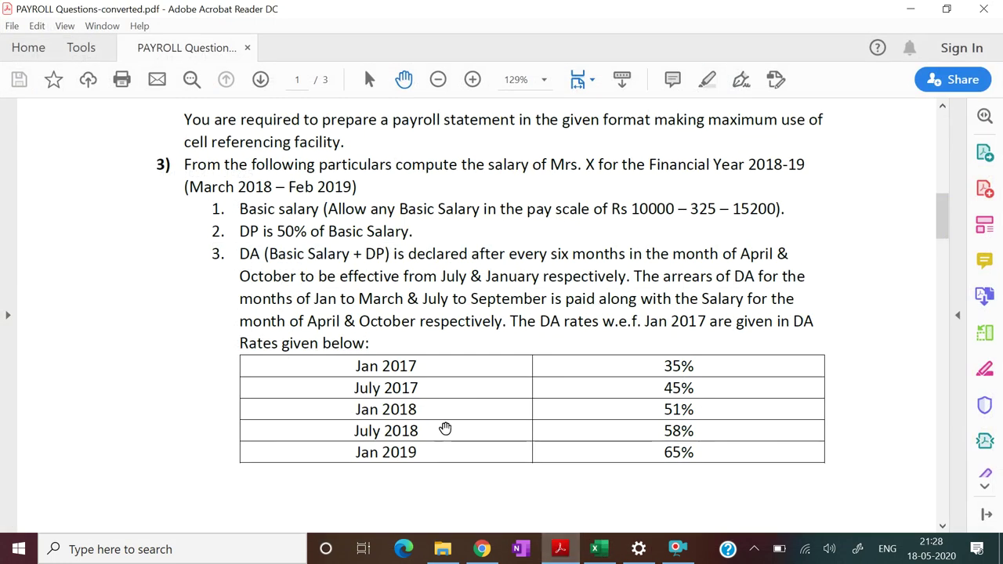
click(563, 547)
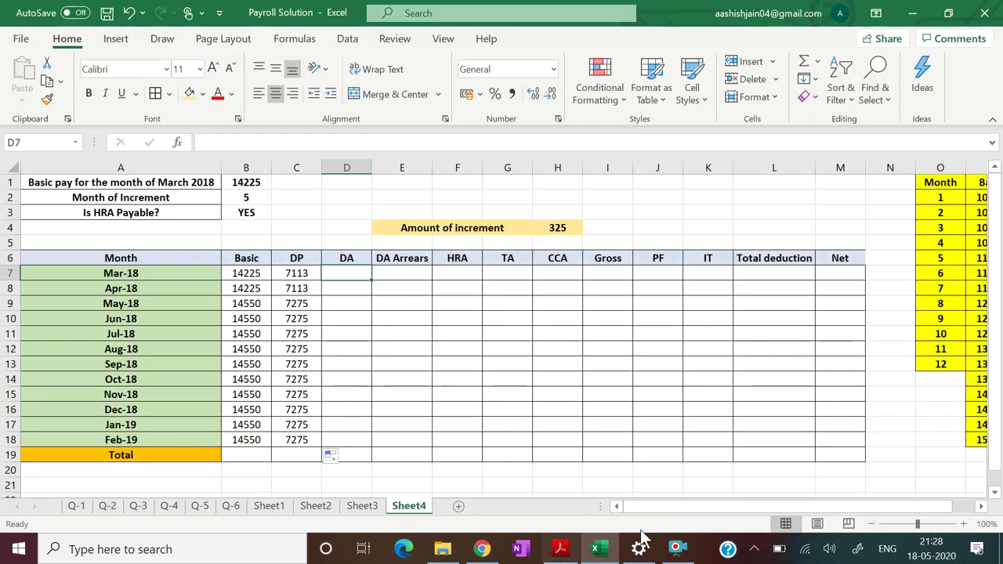
drag(710, 511, 767, 513)
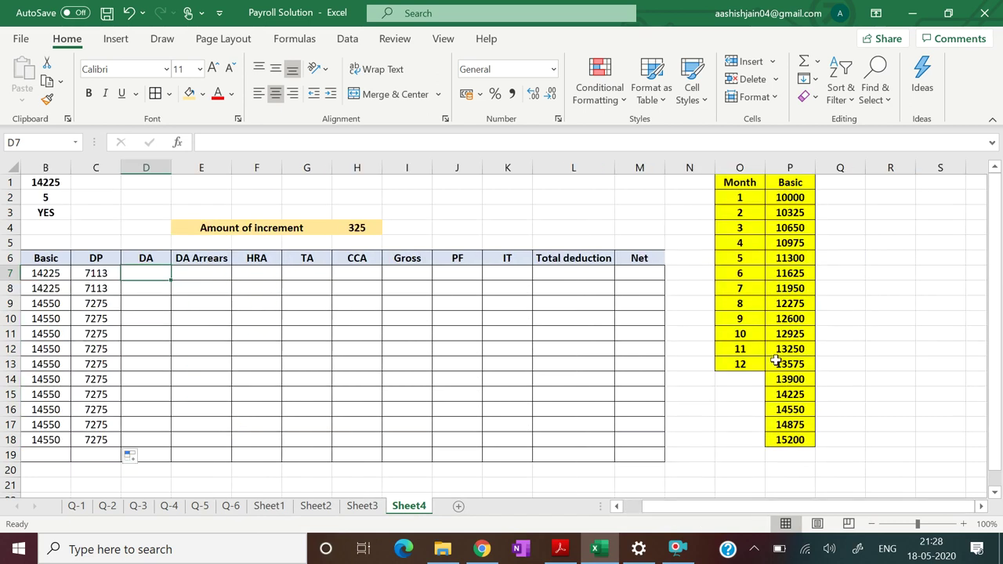
click(831, 183)
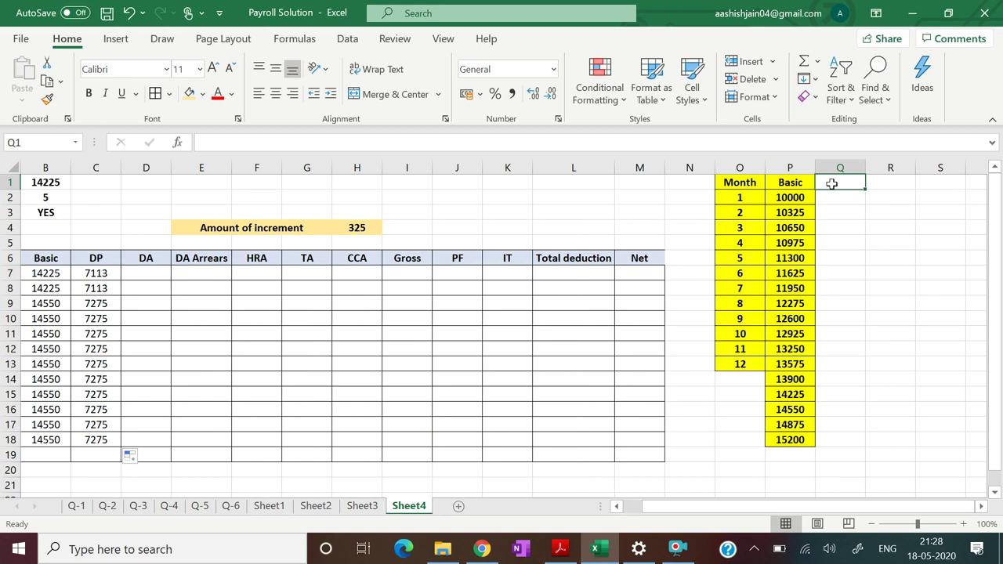
text(Effective Month)
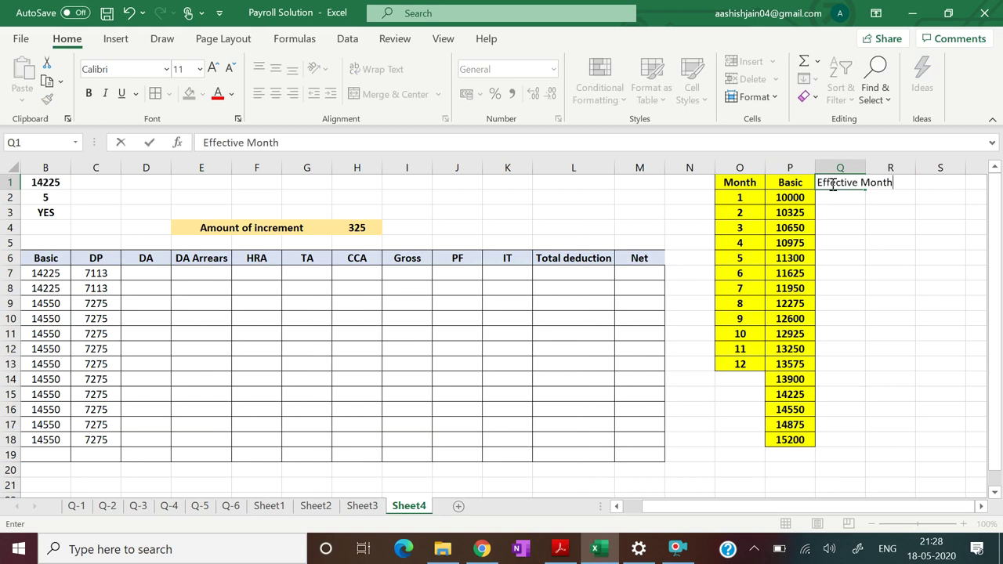
key(Return)
- List the DA effective months January 2017, July 2017, January 2018, July 2018 and January 2019 in Q2:Q6
text(J)
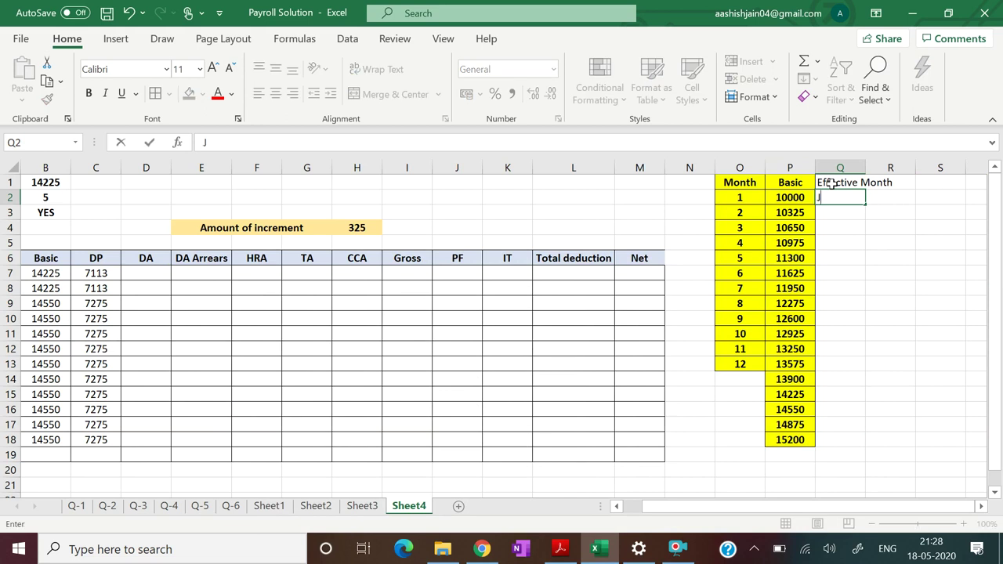
text(an-2017)
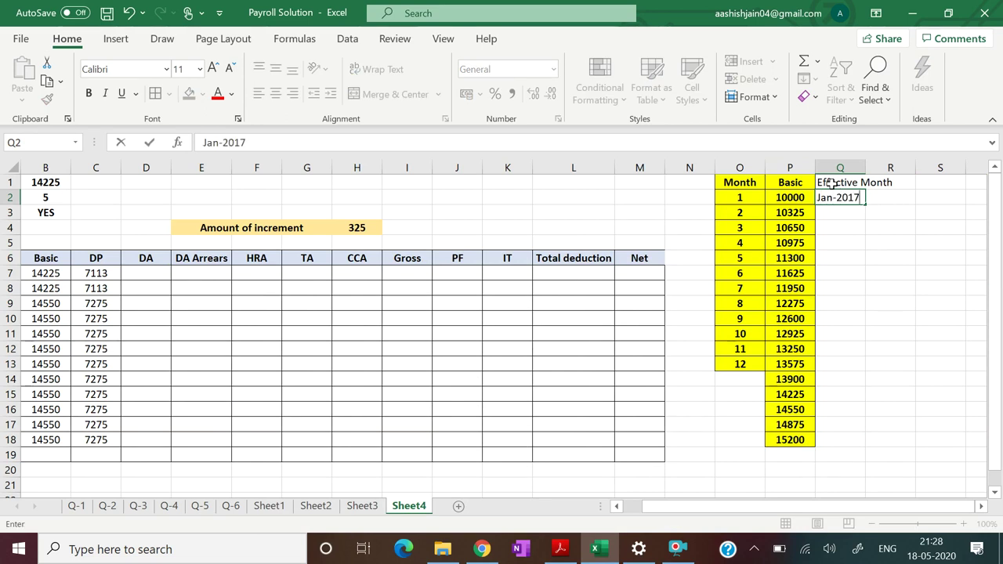
key(ctrl+Return)
key(Return)
text(July-2017)
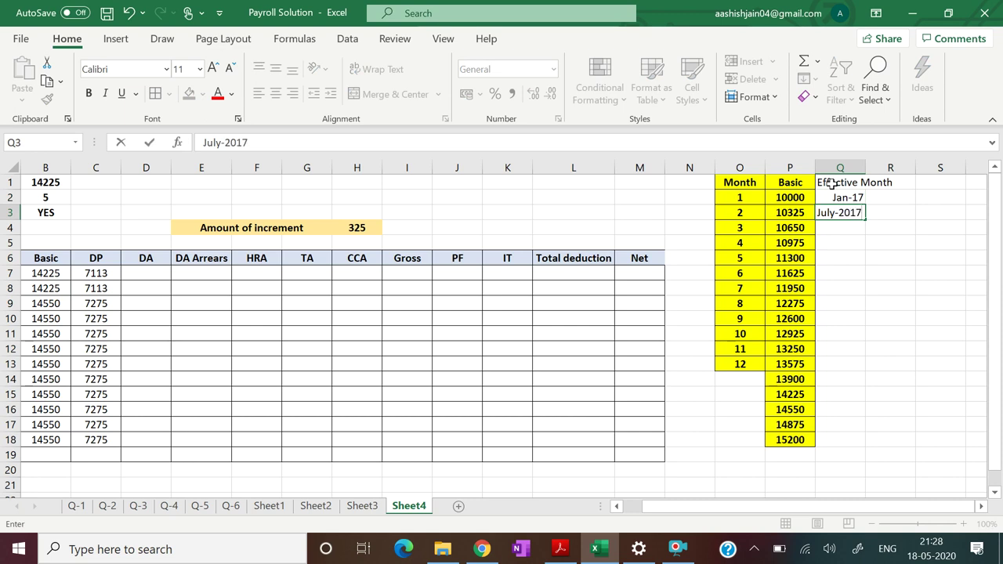
key(Return)
text(j)
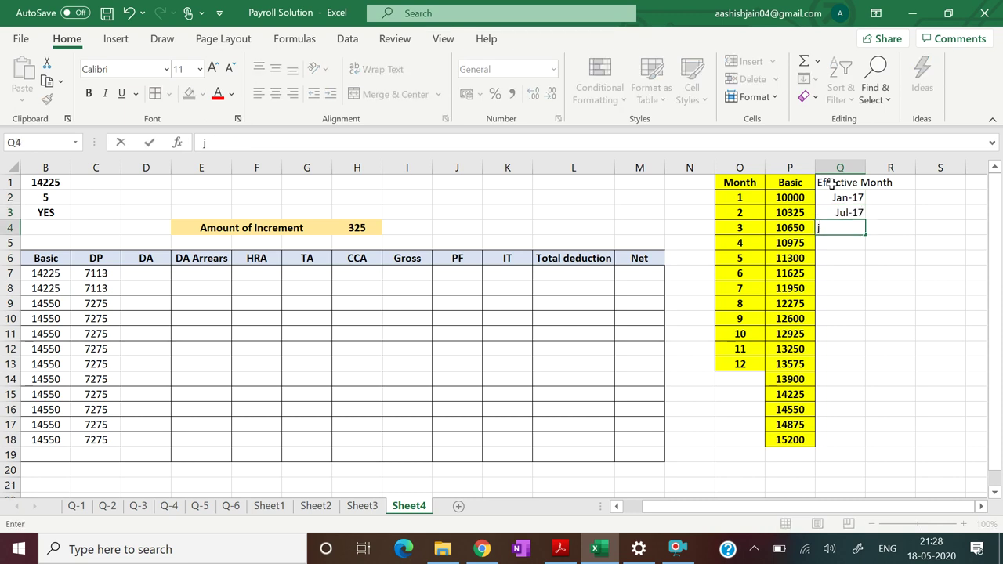
text(Jan- 18)
key(Return)
text(July)
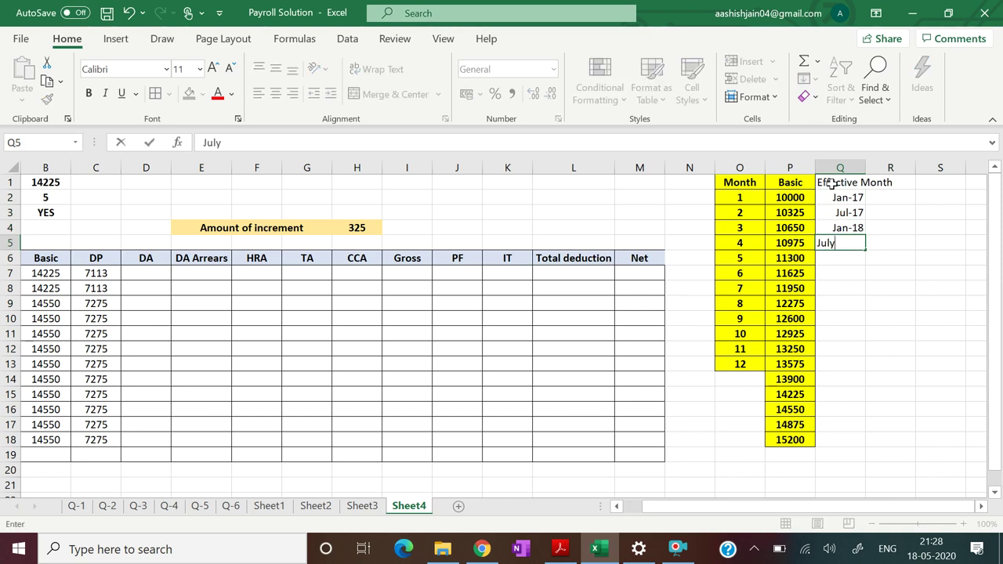
text(-18)
key(Return)
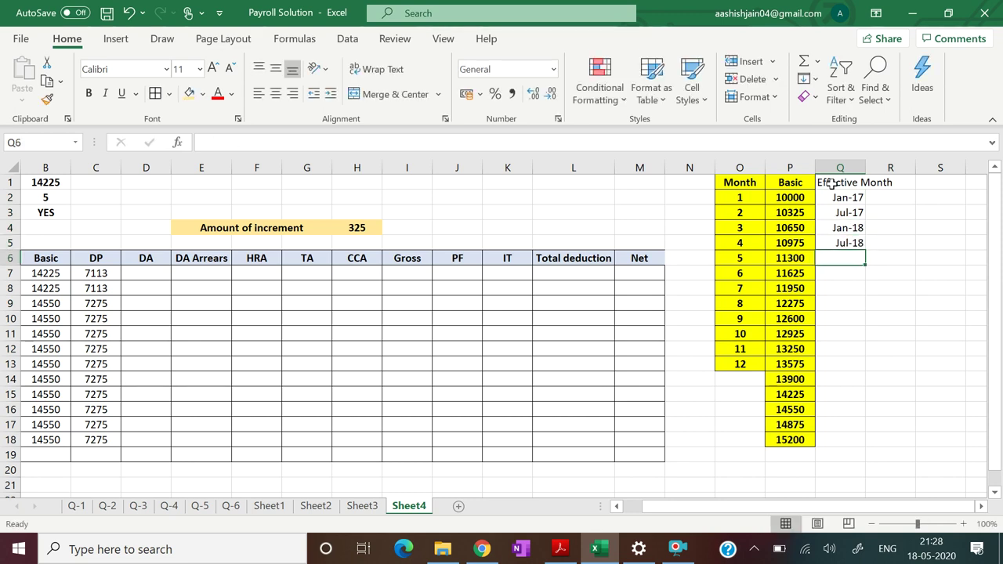
text(Jan-19)
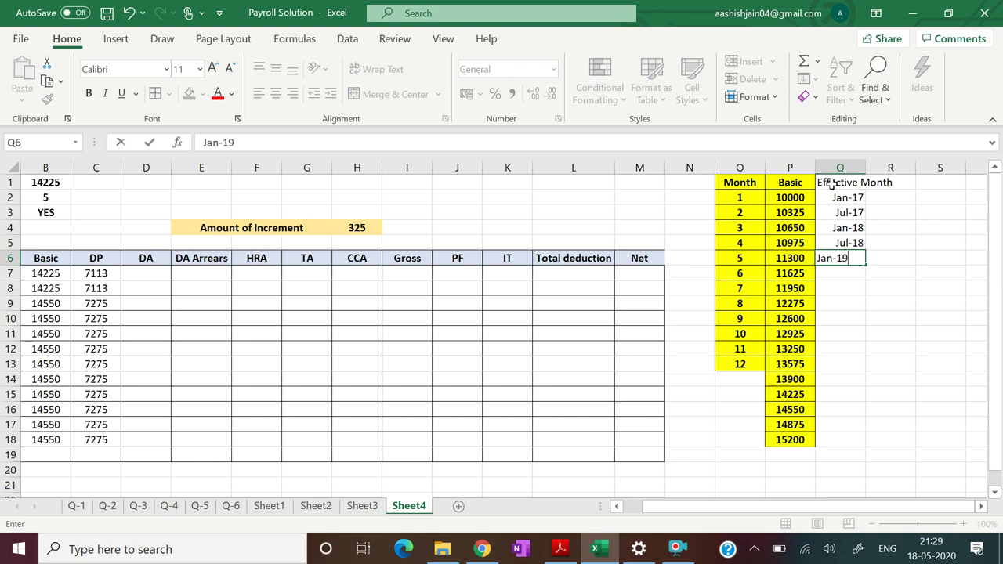
key(Return)
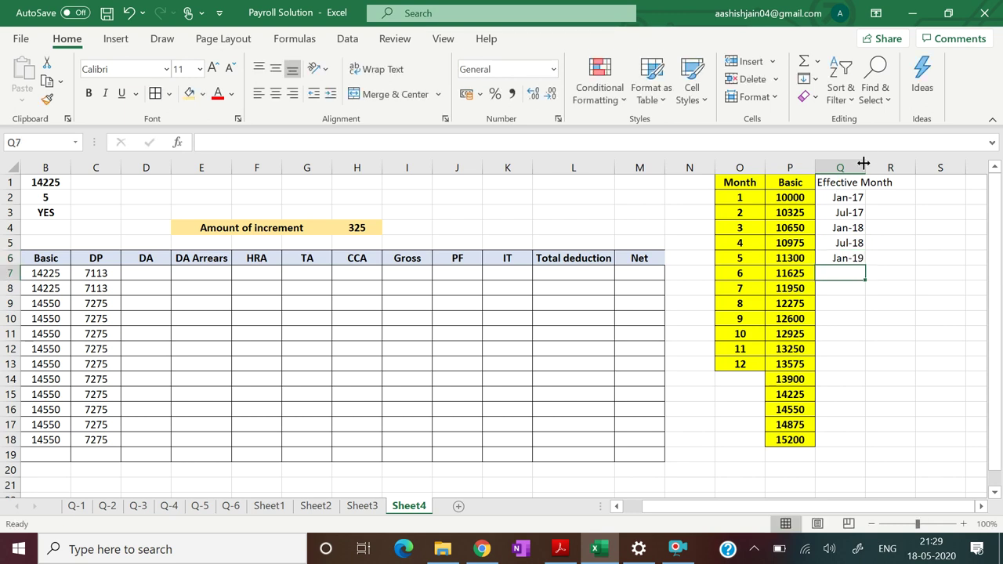
- Widen column Q to fit its heading and enter the heading Effective Rate in R1
drag(865, 166, 896, 164)
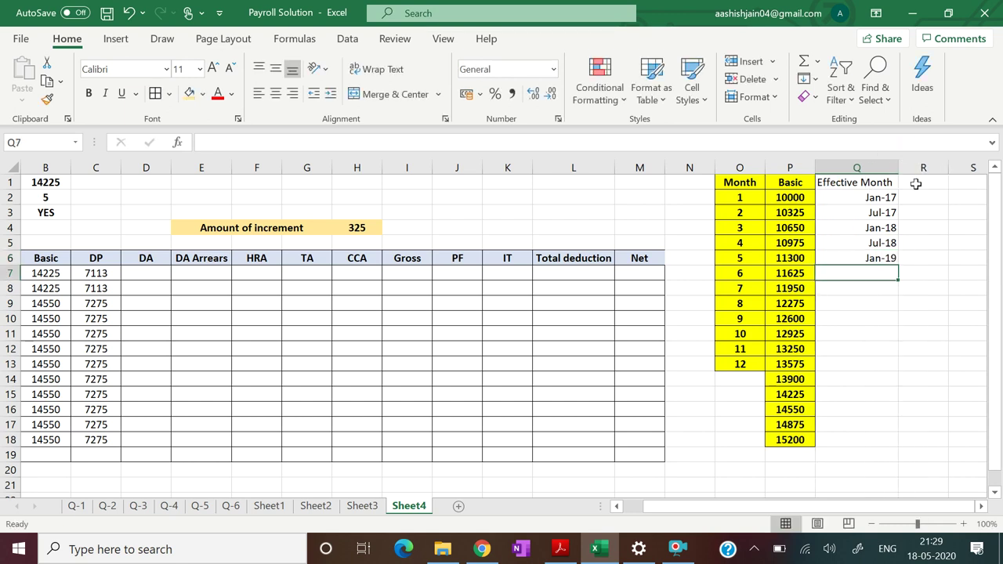
click(917, 183)
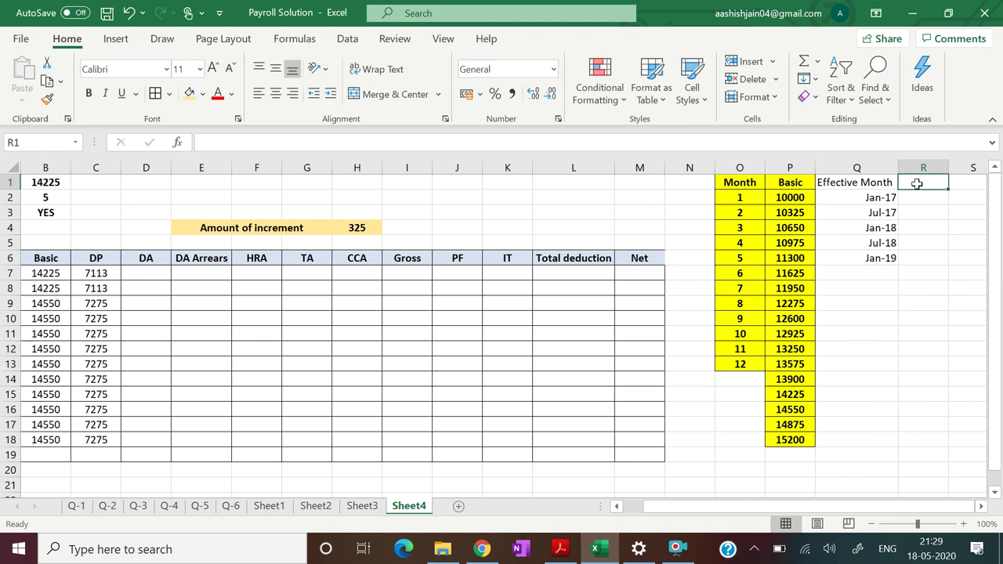
text(Effecti)
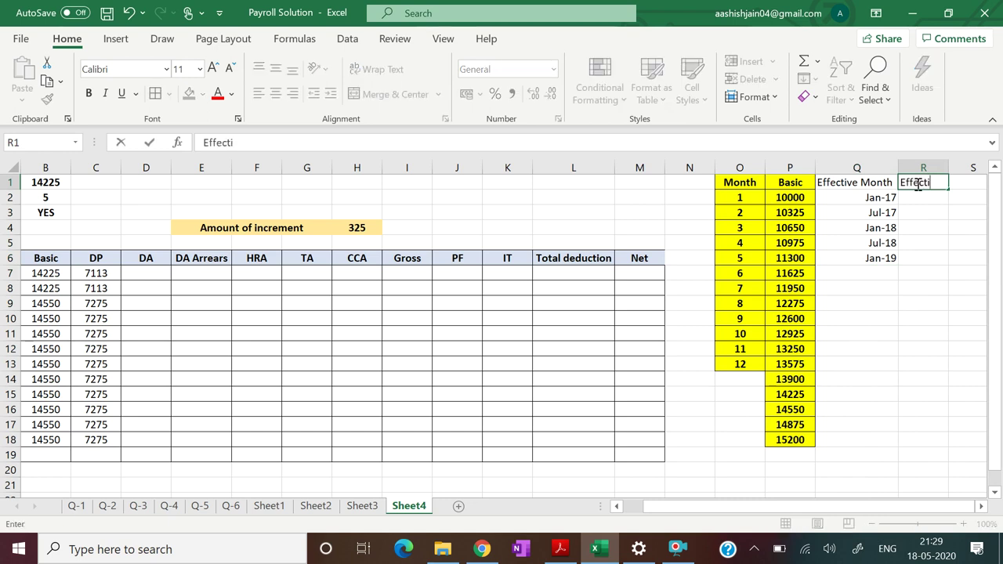
text(ve Rate)
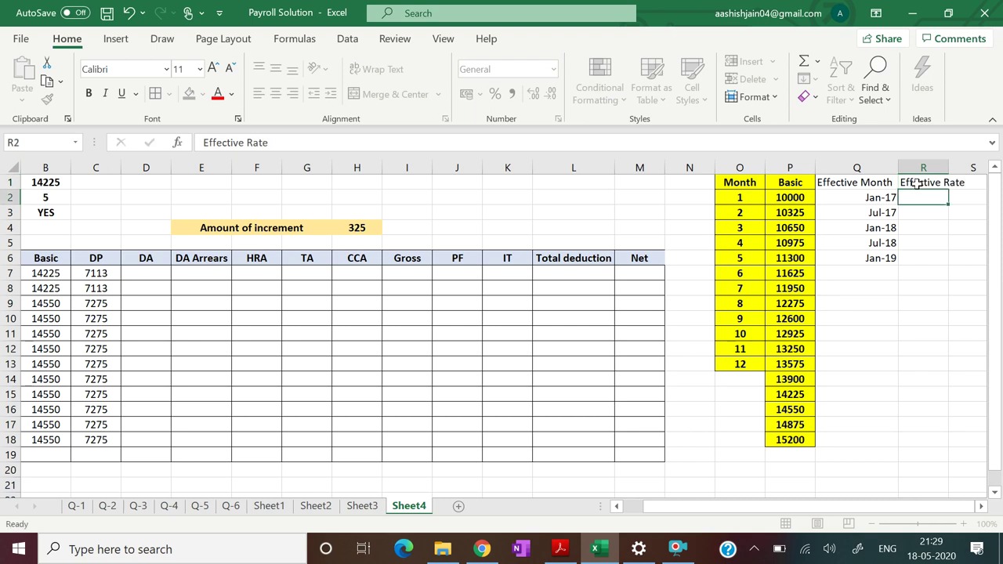
key(Return)
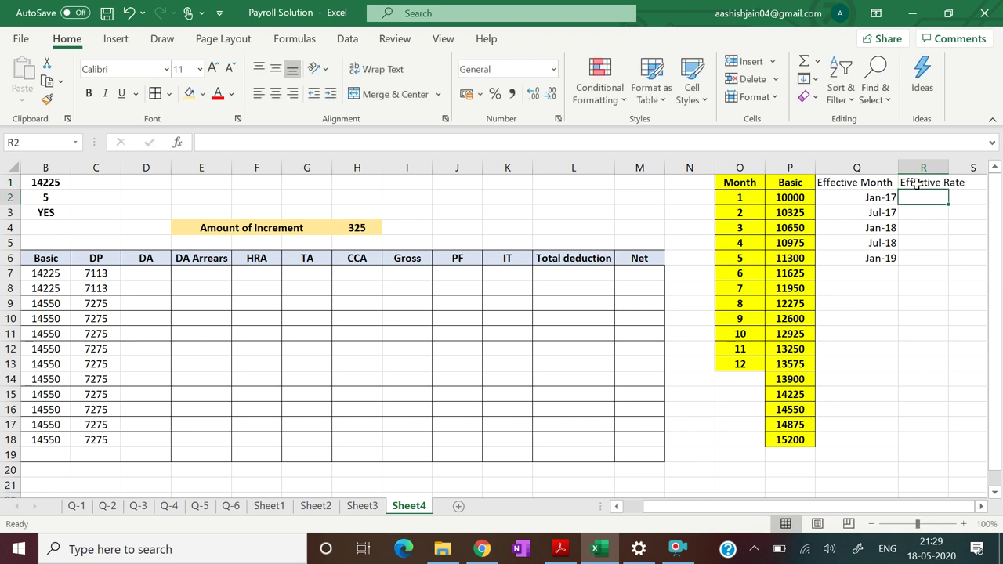
- Look up the January 2017 DA rate in the payroll questions PDF and enter 35% in R2
click(560, 548)
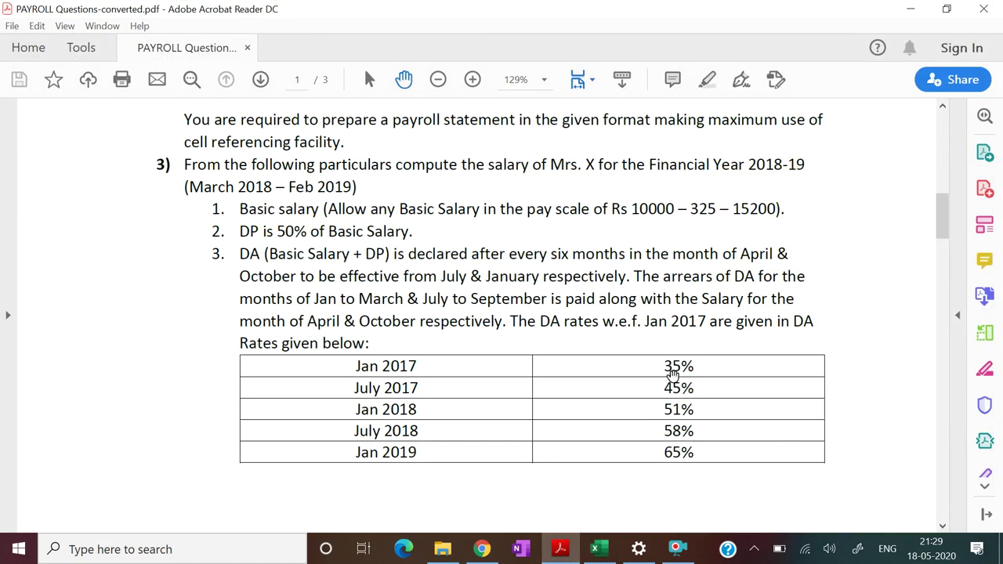
click(561, 549)
text(35%)
key(Return)
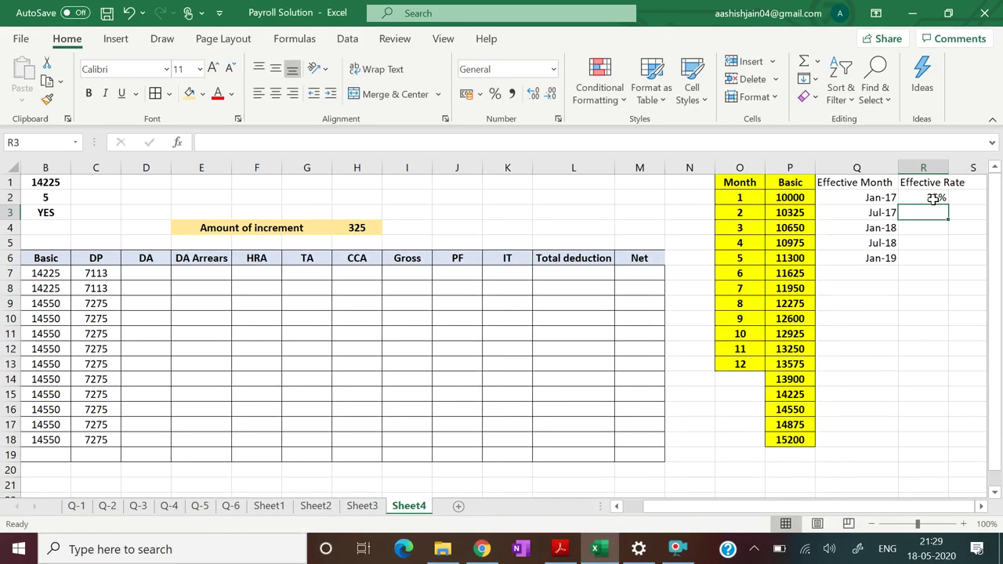
- Enter the remaining DA rates 45%, 51%, 58% and 65% in R3:R6 beside their effective months
text(45%)
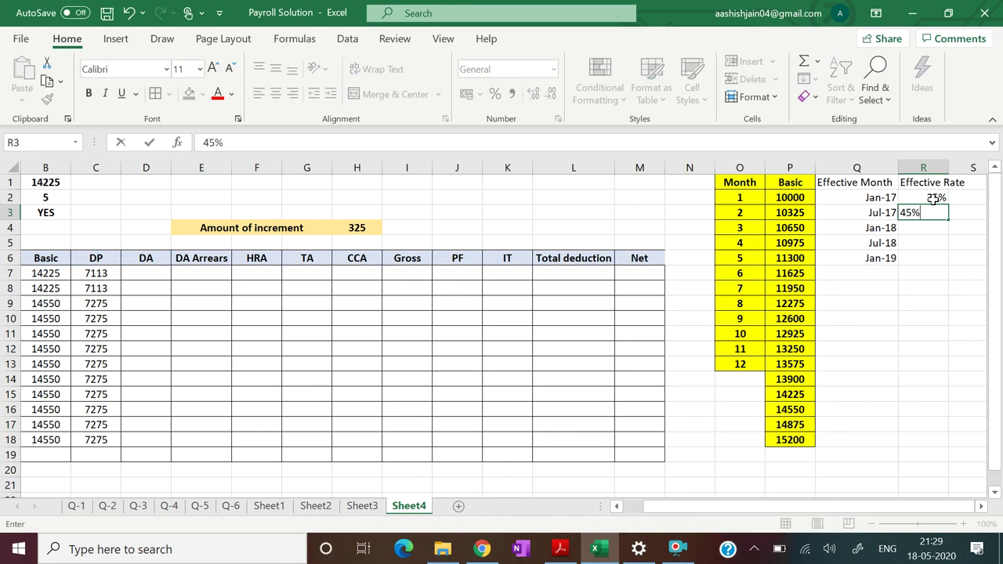
key(Return)
text(56)
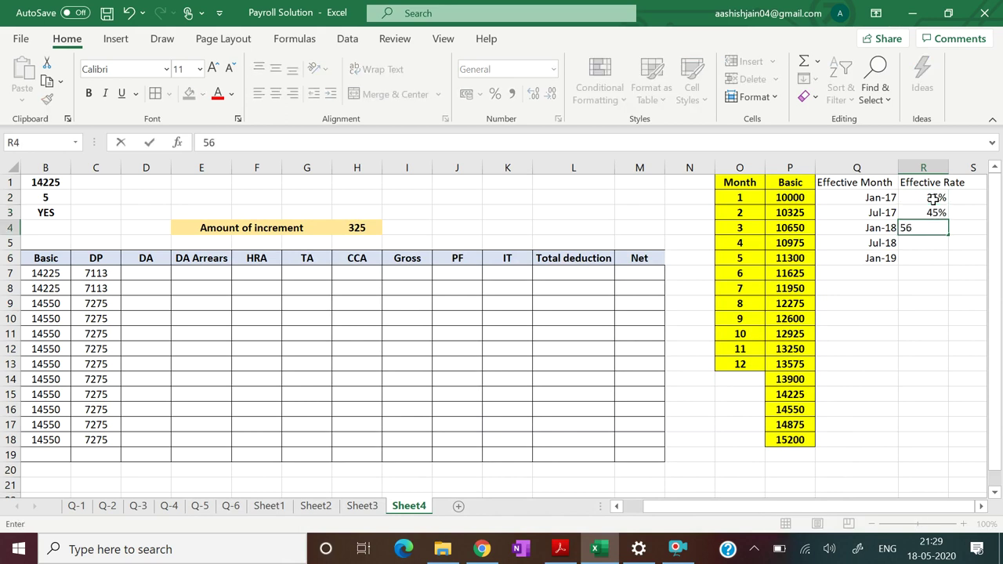
key(BackSpace)
text(1%)
key(Return)
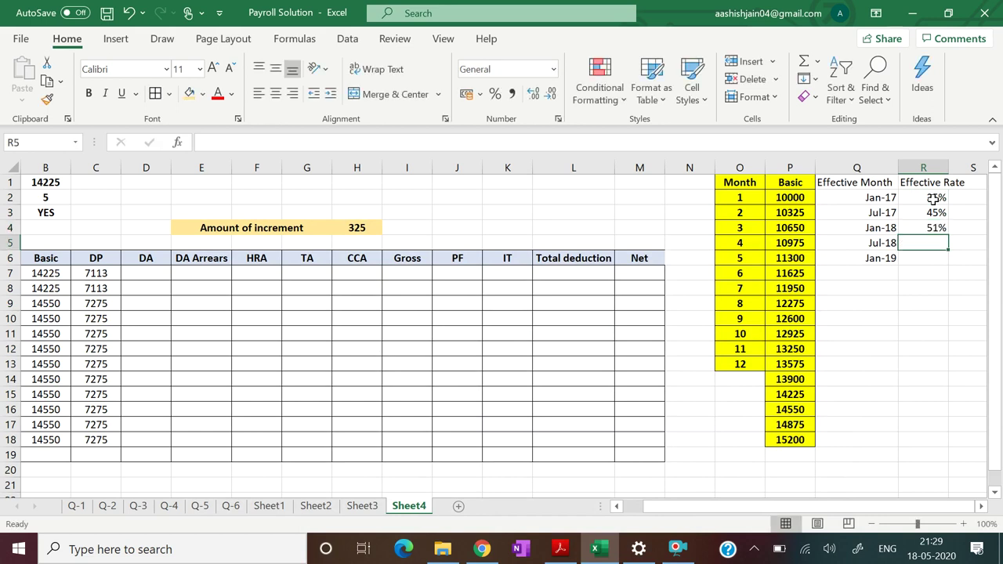
text(58)
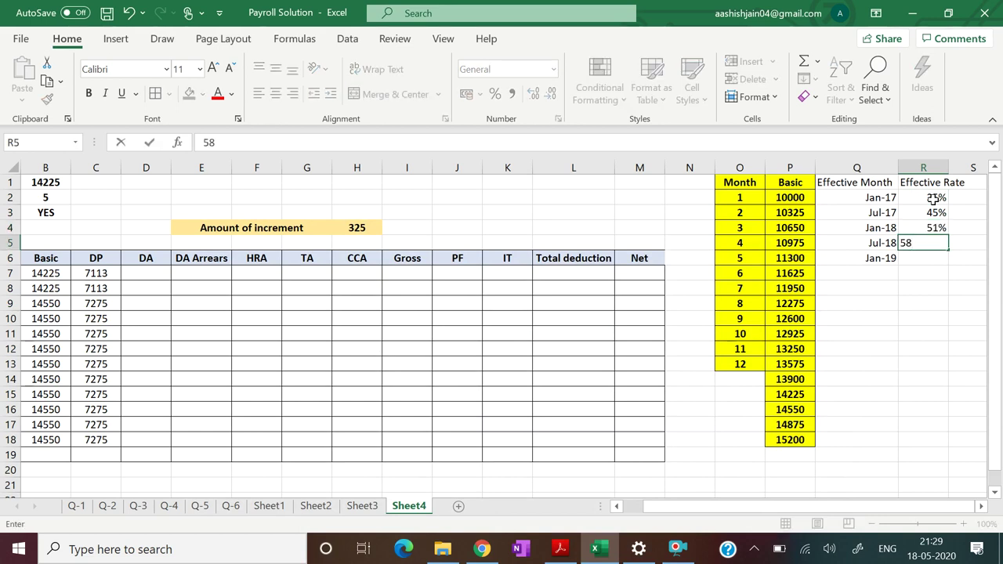
text(%)
key(Return)
text(65%)
key(ctrl+Return)
key(Return)
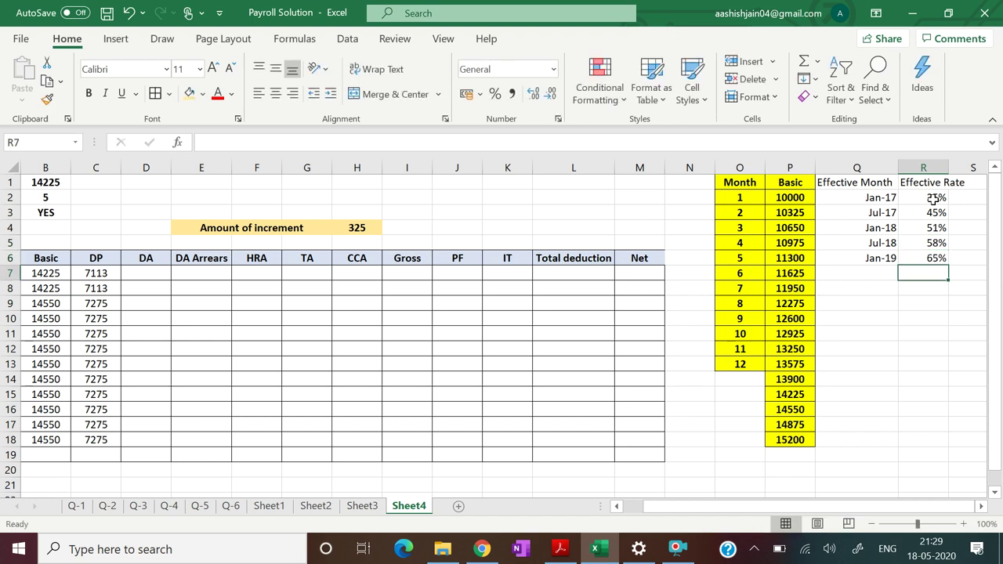
- Check the entered DA rates against the payroll questions PDF and widen column R to fit its heading
click(558, 549)
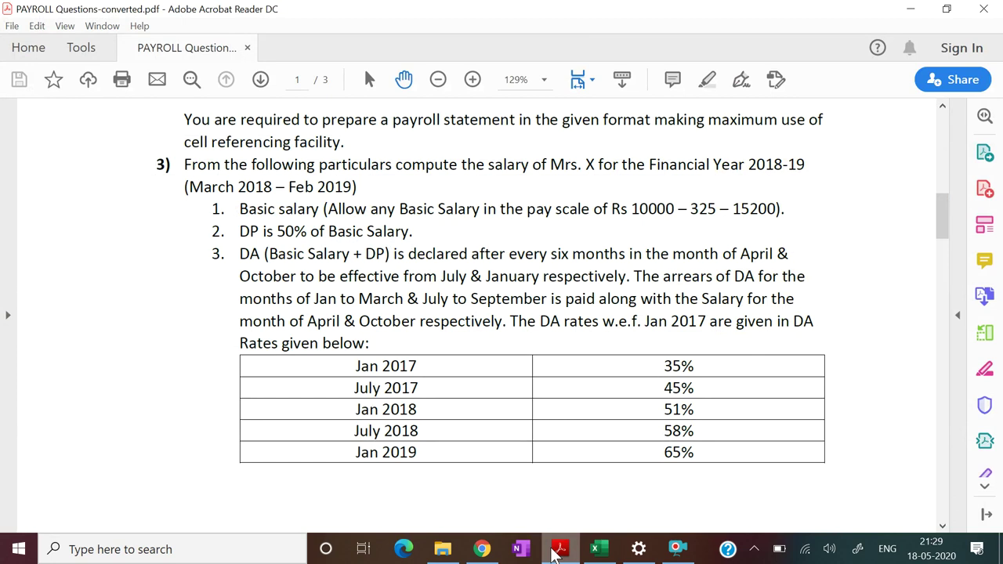
click(554, 553)
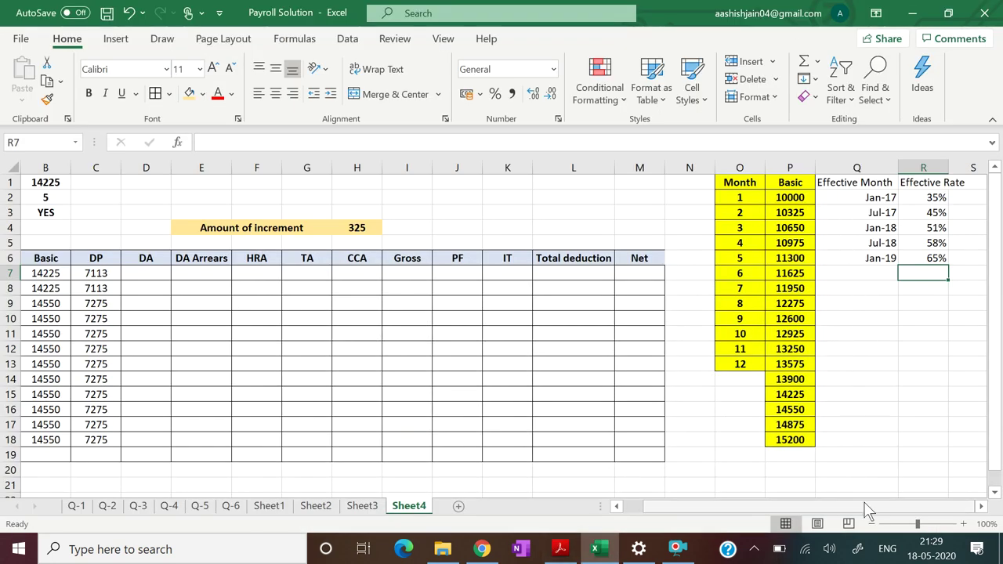
drag(949, 171, 964, 169)
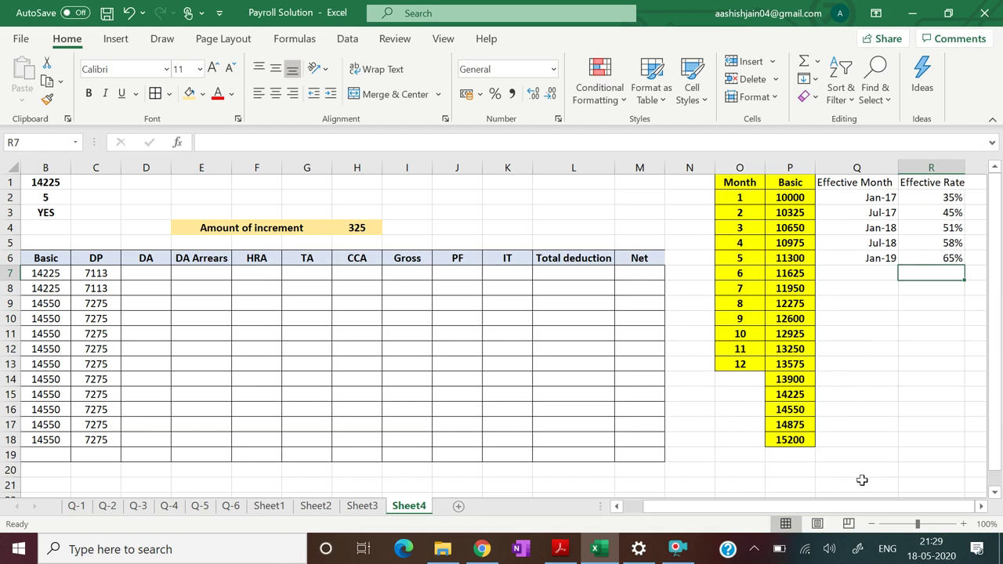
- Enter the heading Delared Month in S1, beside the Effective Rate column
click(899, 455)
key(Right)
key(Right)
key(Right)
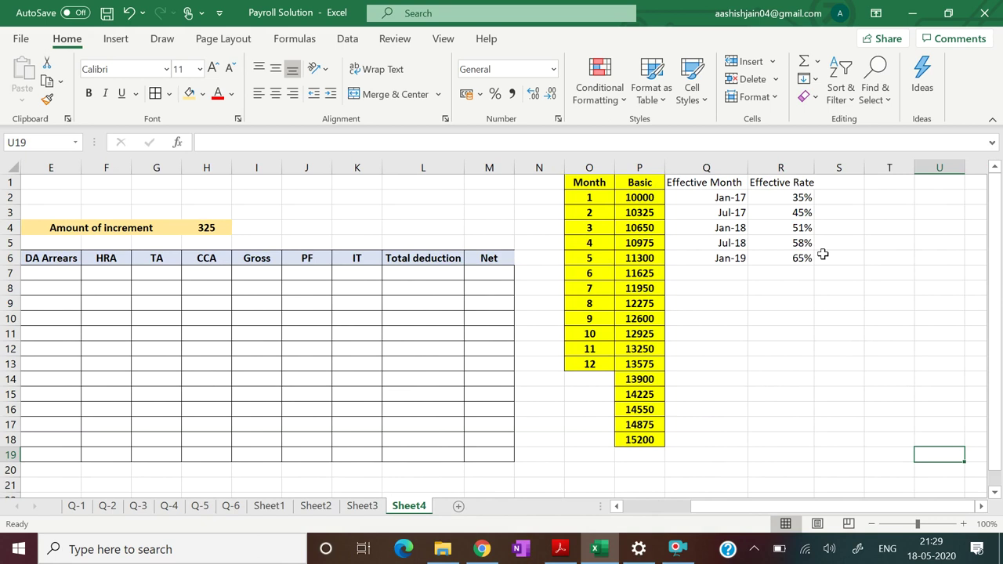
click(836, 182)
text(De)
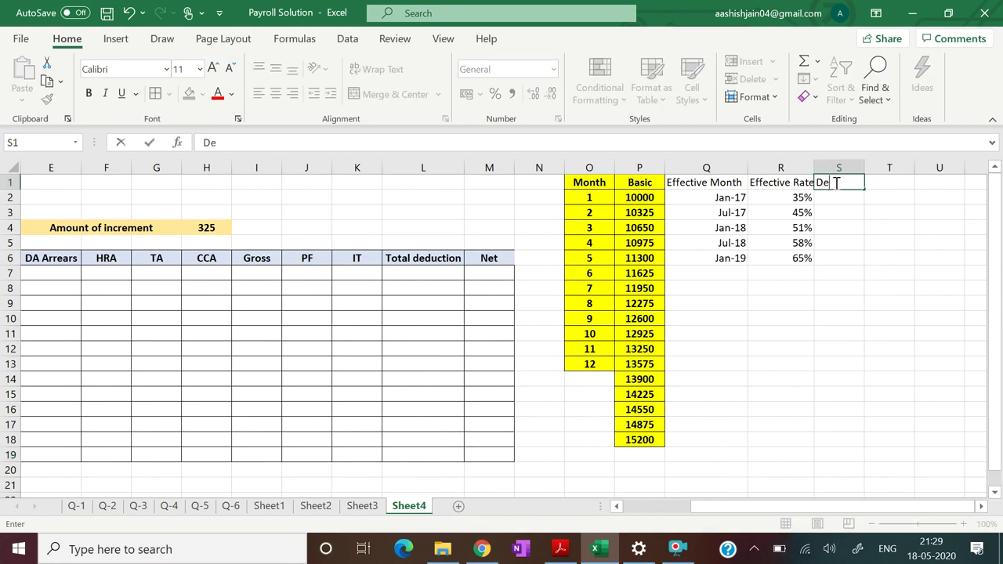
text(lared Month)
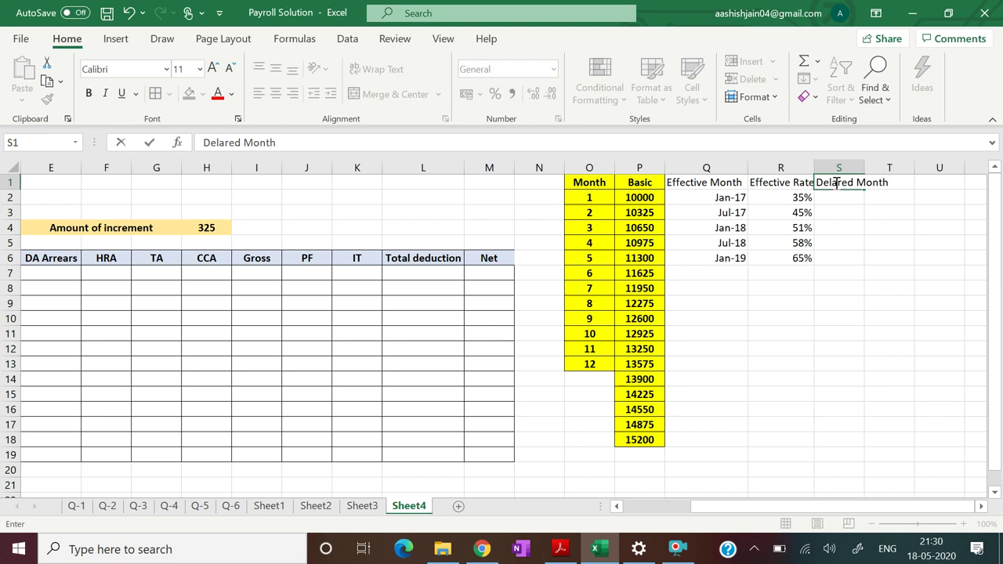
key(Return)
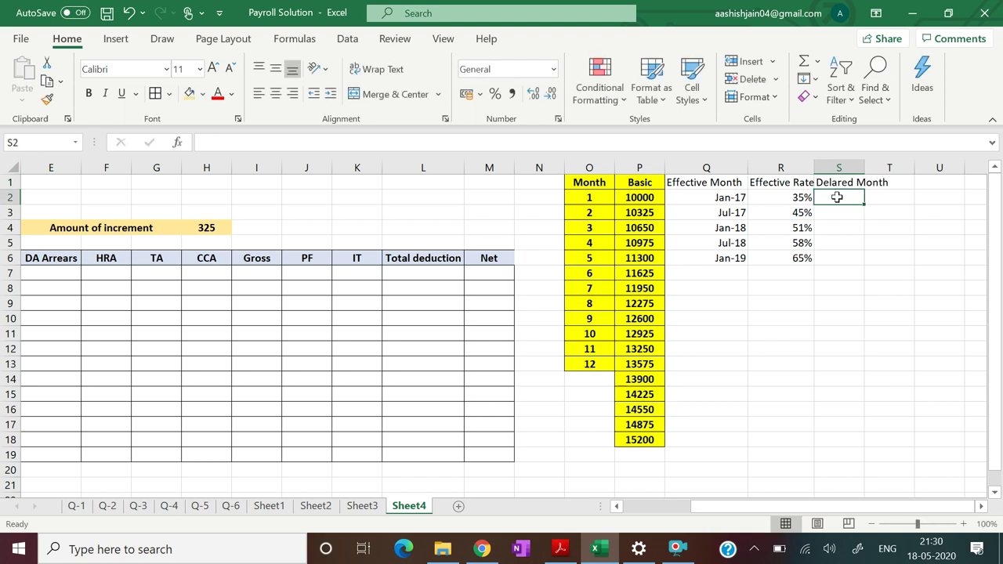
- List the DA declaration months Apr-17, Oct-17, Apr-18, Oc-18 and Apr-19 in S2:S6
text(Apr-17)
key(Return)
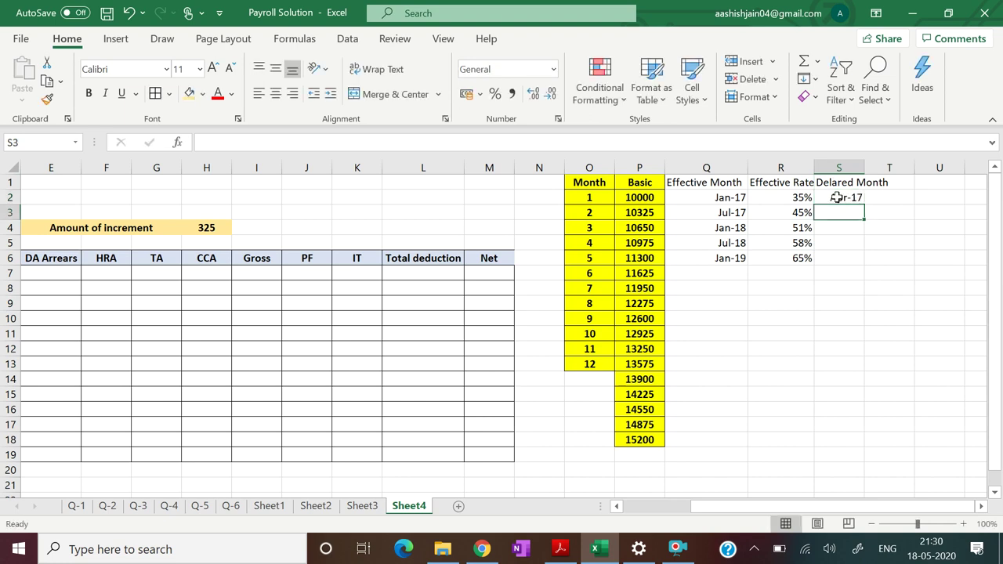
text(O)
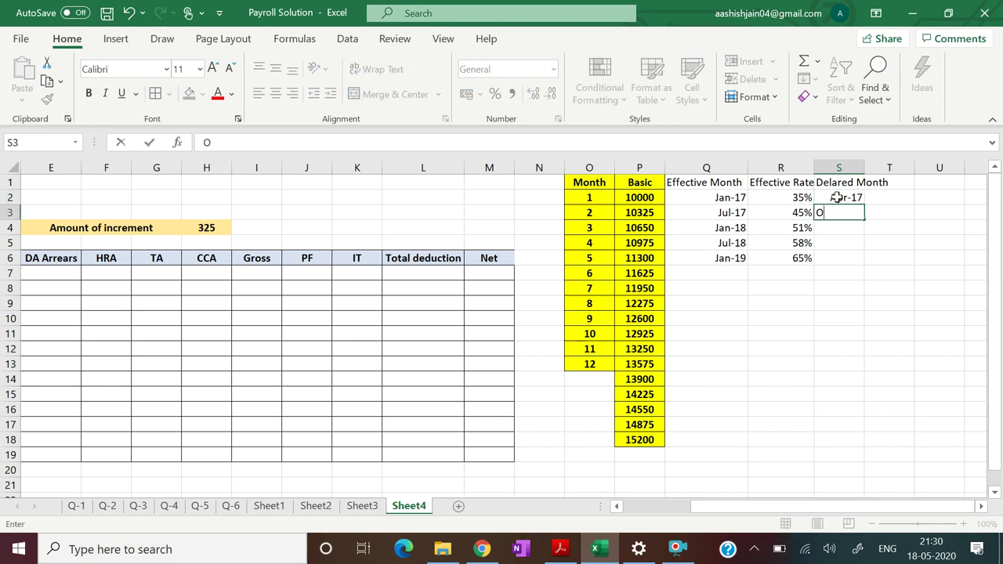
text(ct-17)
key(Return)
text(A)
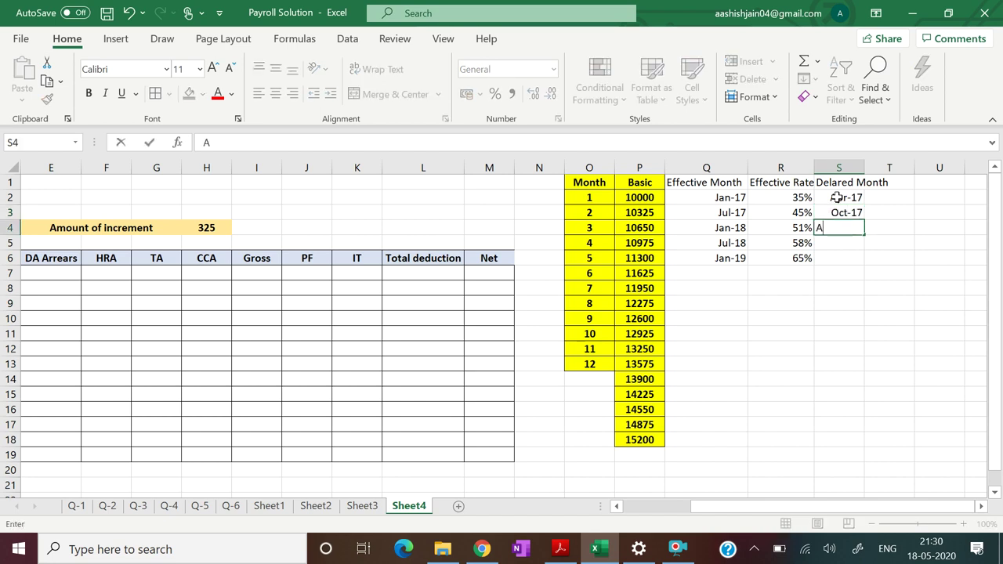
text(pr-18)
key(Return)
text(Oc-18)
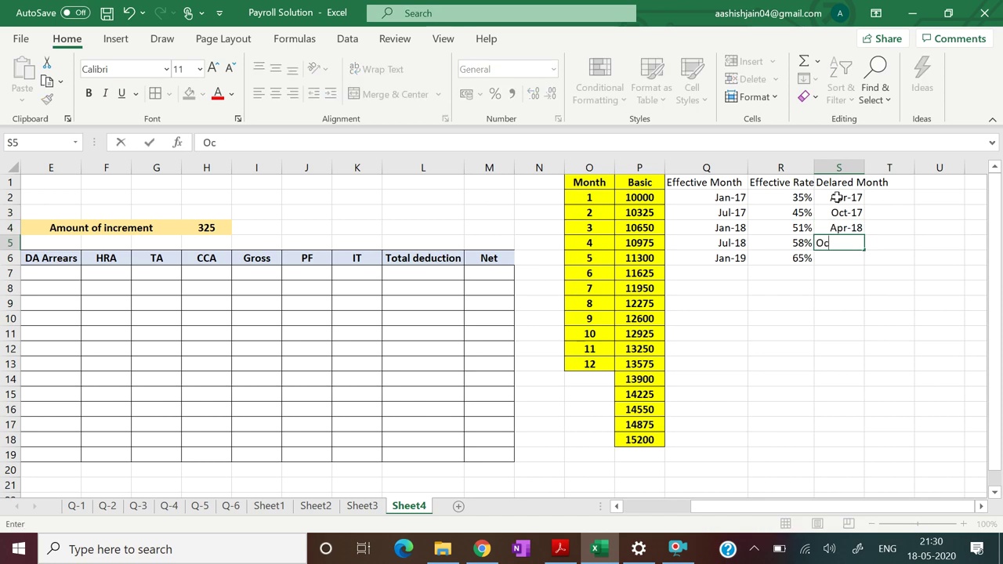
key(BackSpace)
text(8)
key(Return)
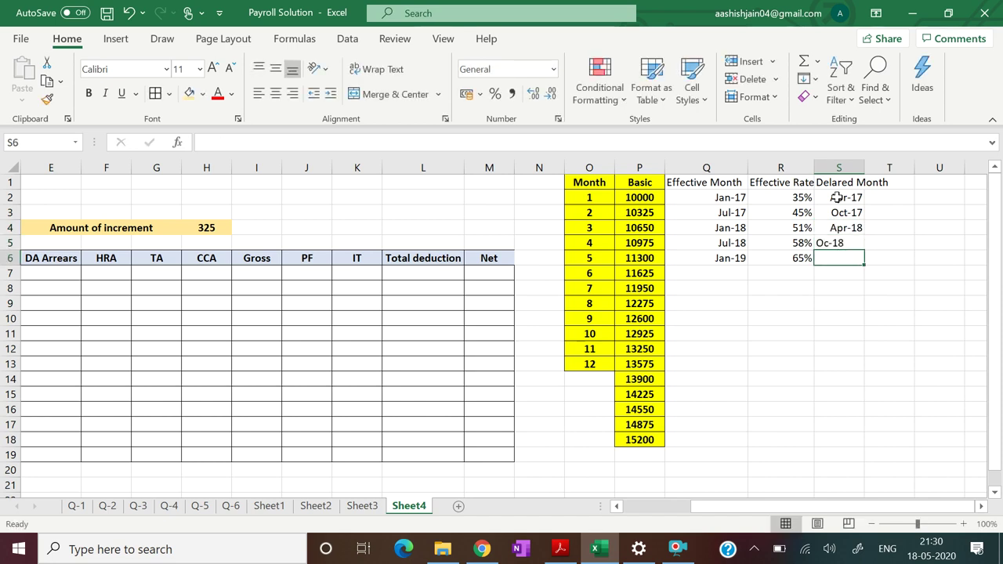
key(BackSpace)
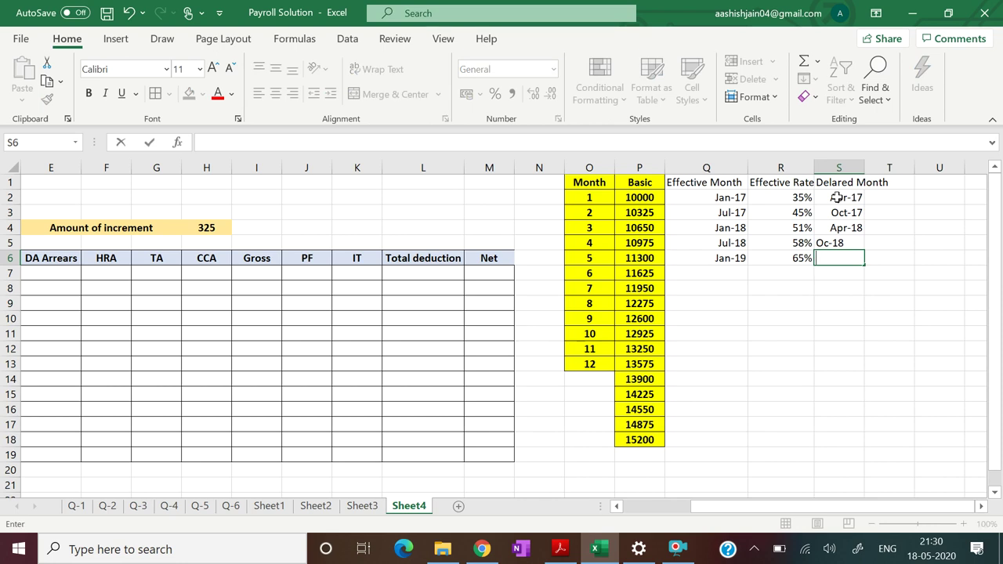
text(Apr-19)
key(Return)
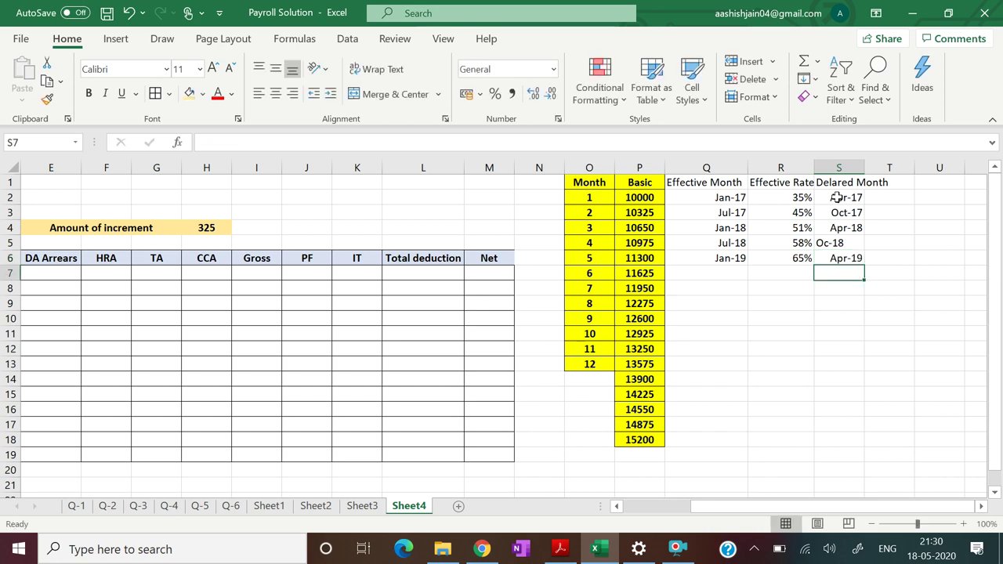
- Correct the misspelled declaration month in S5 to Oct-18
click(839, 245)
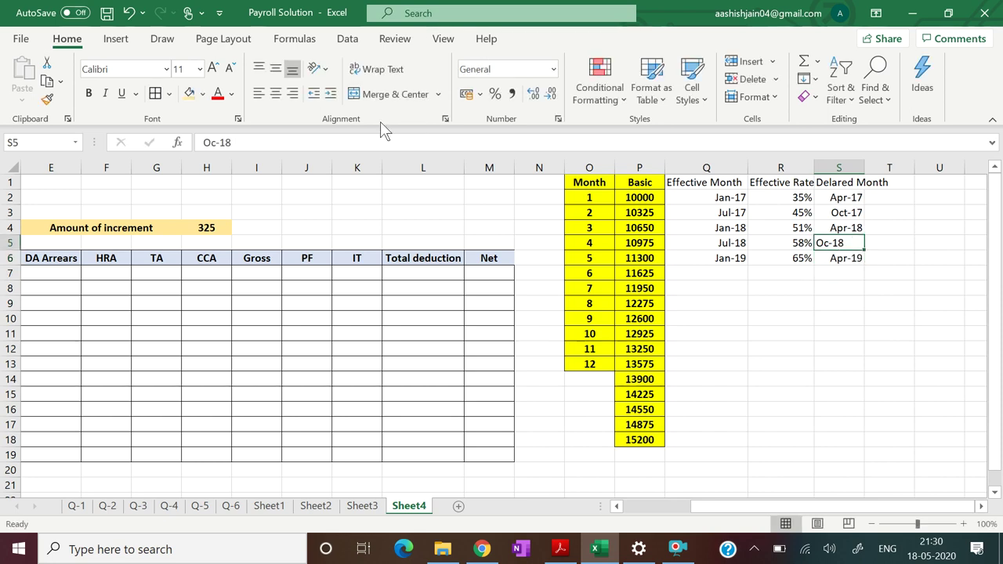
click(217, 143)
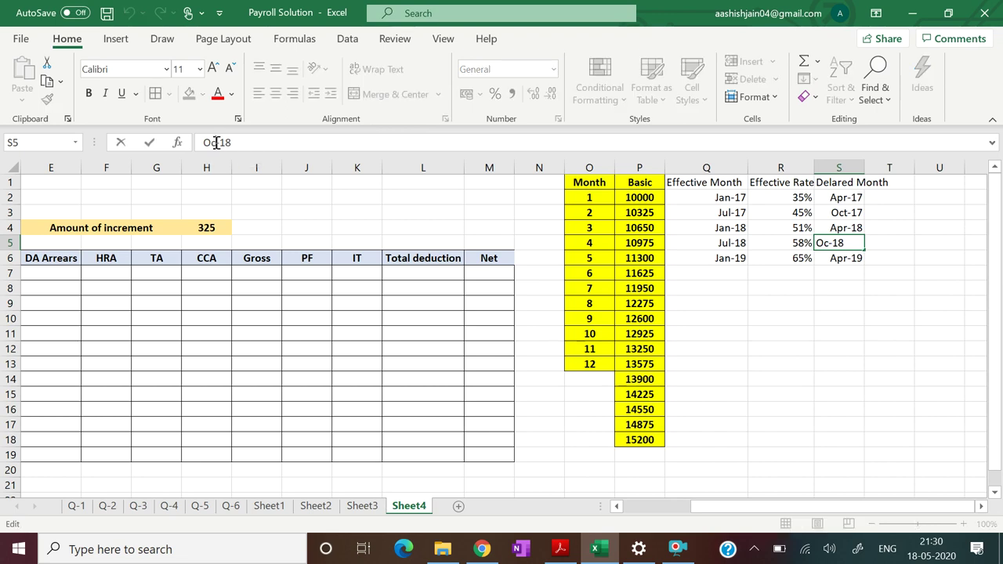
text(t)
key(Return)
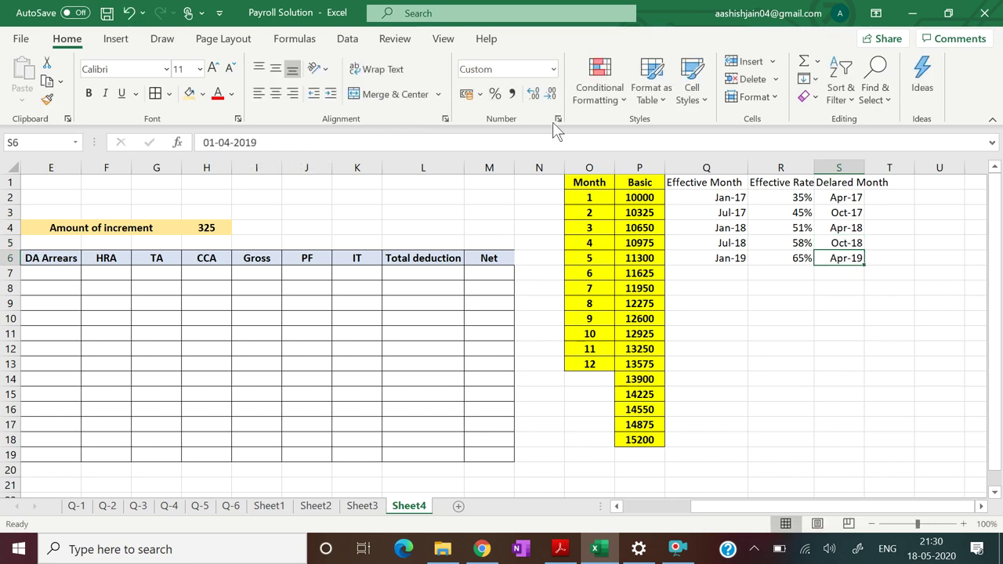
- Make the DA rate table Q1:S6 bold, centred and filled with light gold, and widen column S
drag(710, 181, 854, 260)
click(90, 93)
click(278, 94)
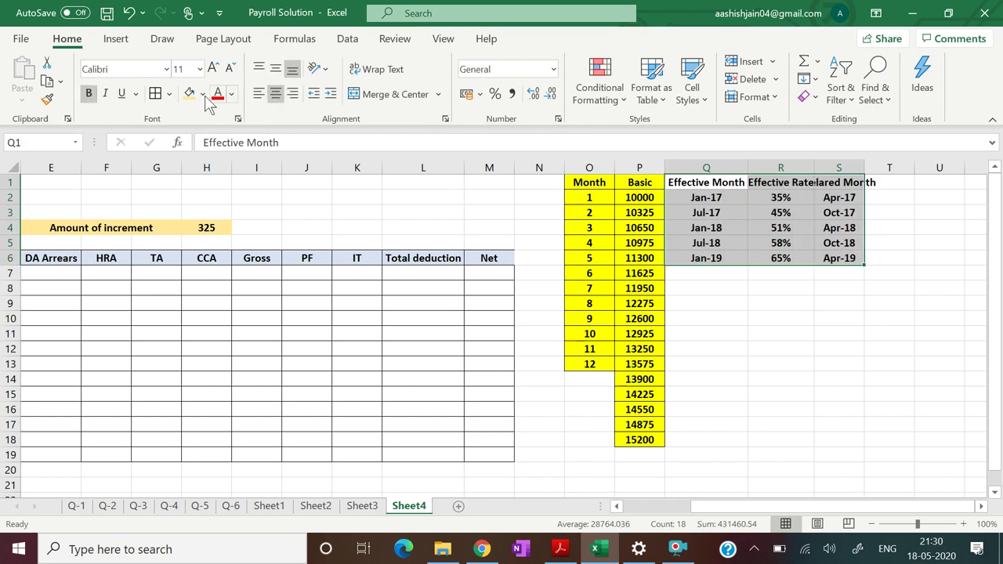
click(203, 94)
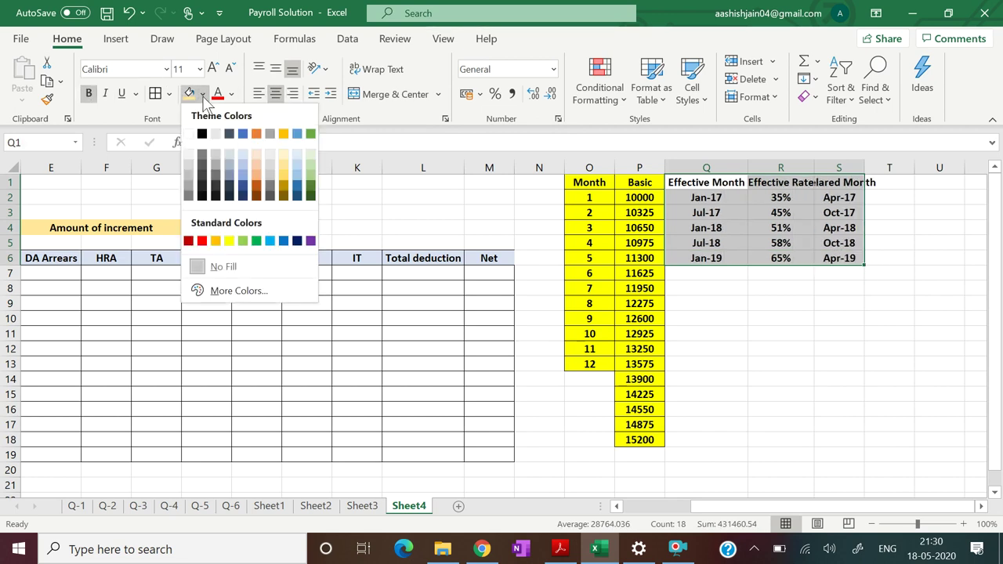
click(282, 155)
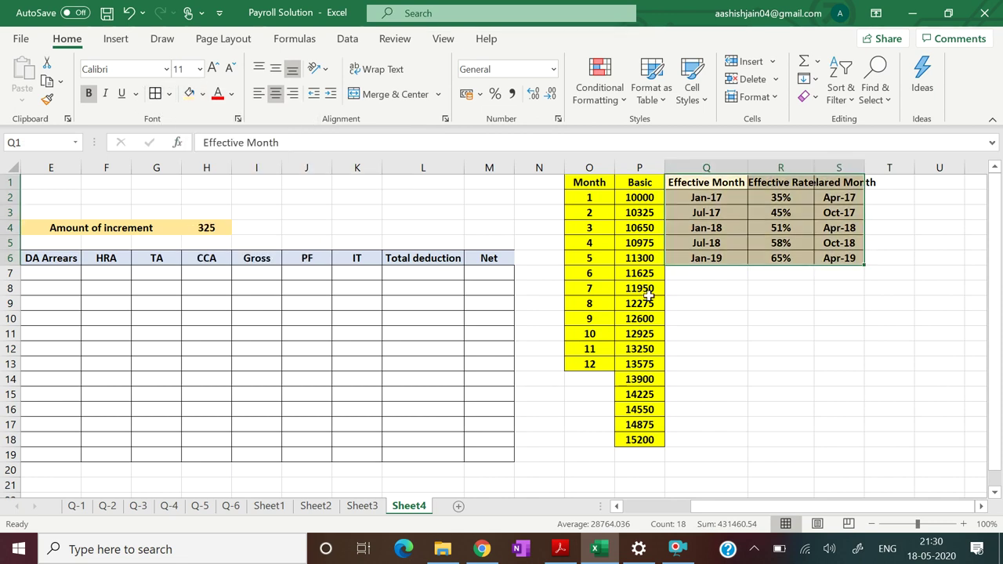
click(780, 379)
drag(862, 167, 876, 167)
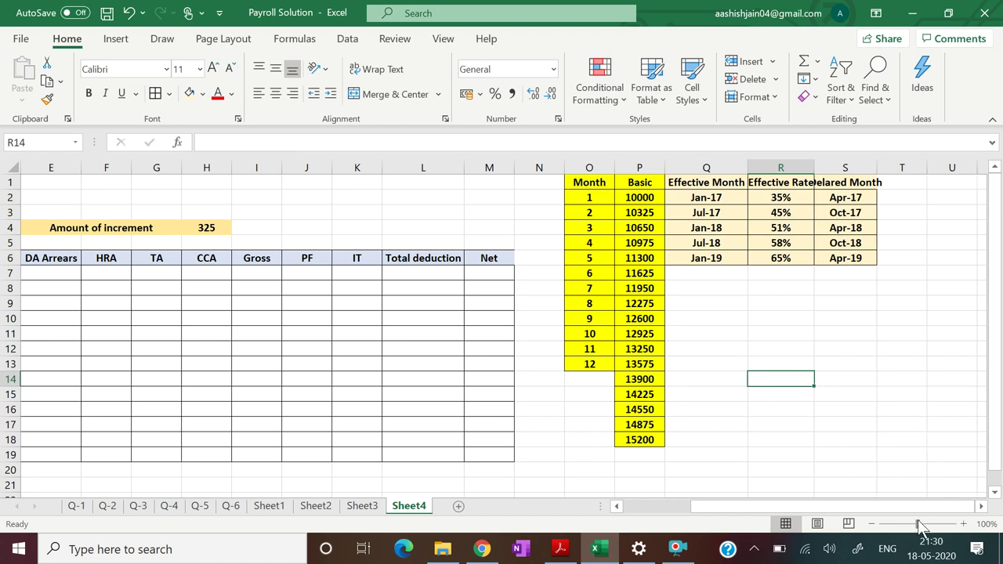
- Calculate the March 2018 DA in D7 with =ROUND((B7+C7)*R3,0), using the Jul-17 effective rate
drag(918, 522, 841, 504)
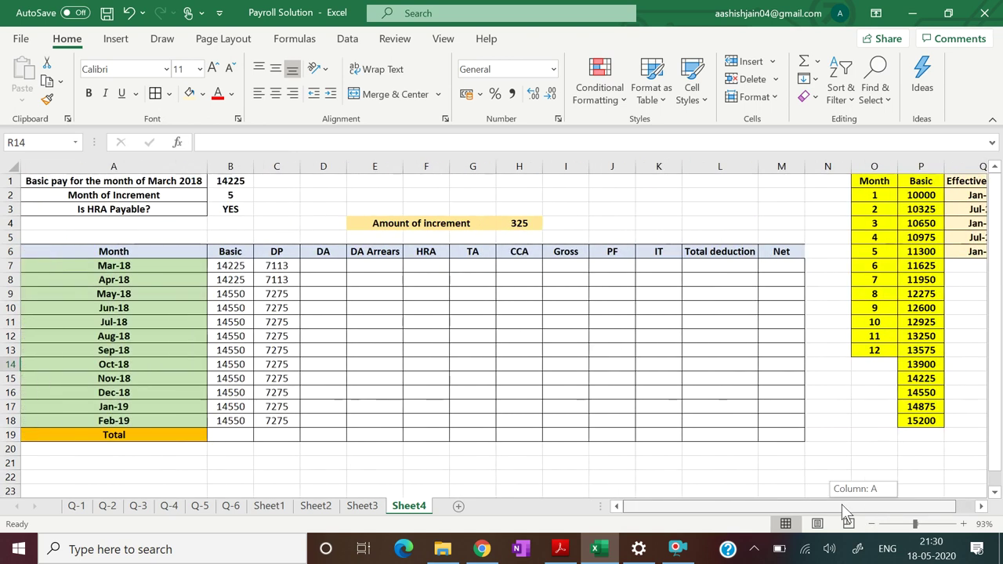
drag(915, 522, 881, 506)
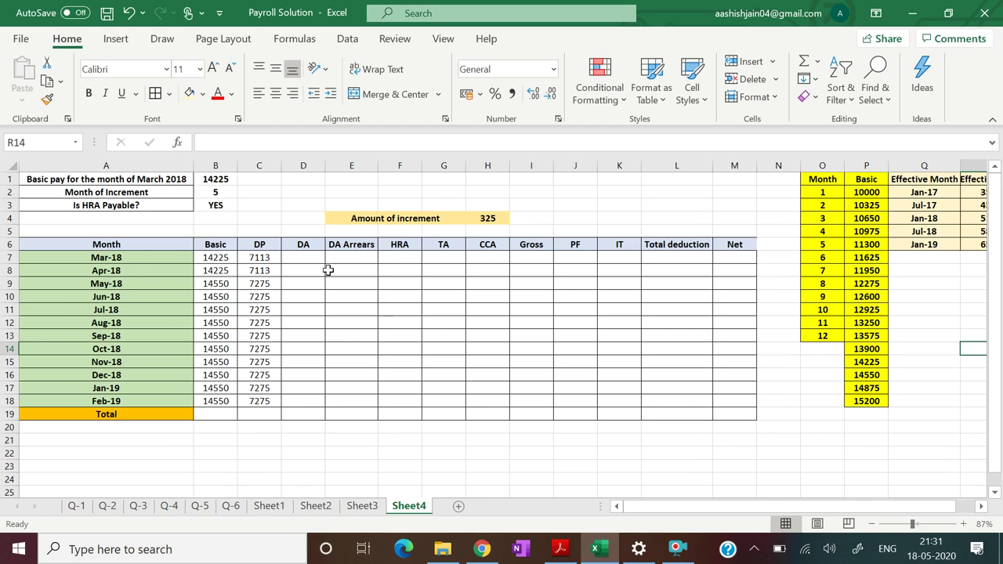
click(304, 254)
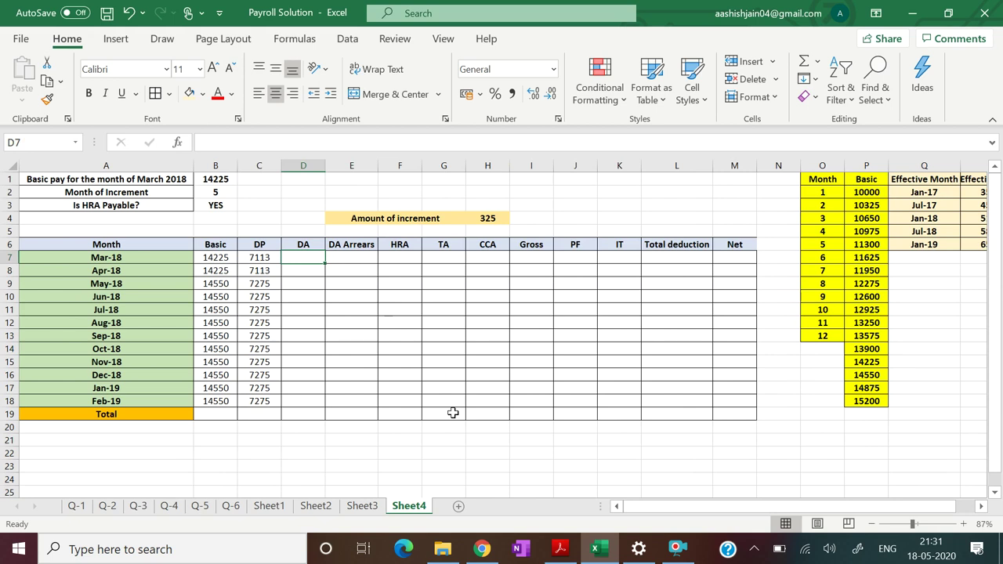
text(=)
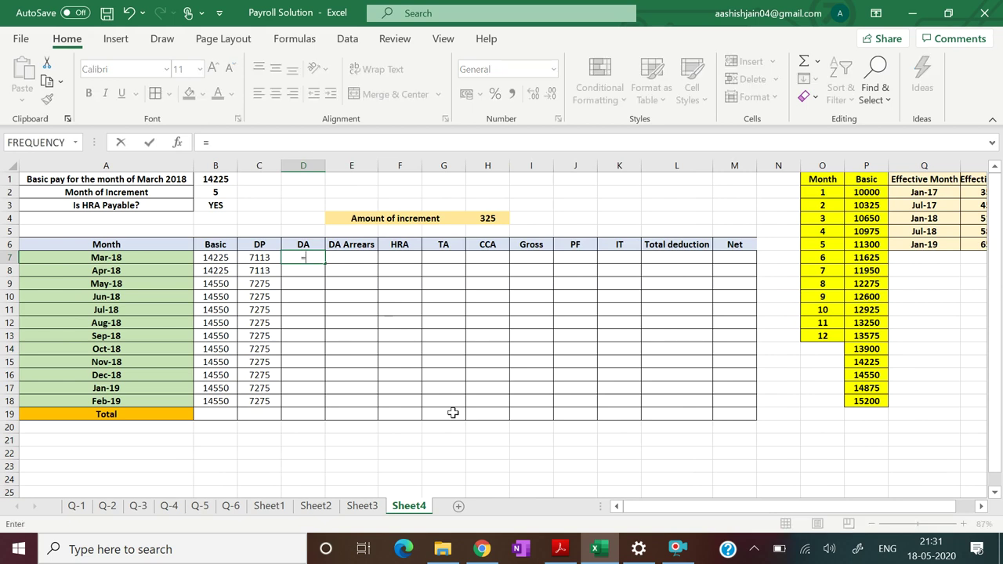
text(ROUN)
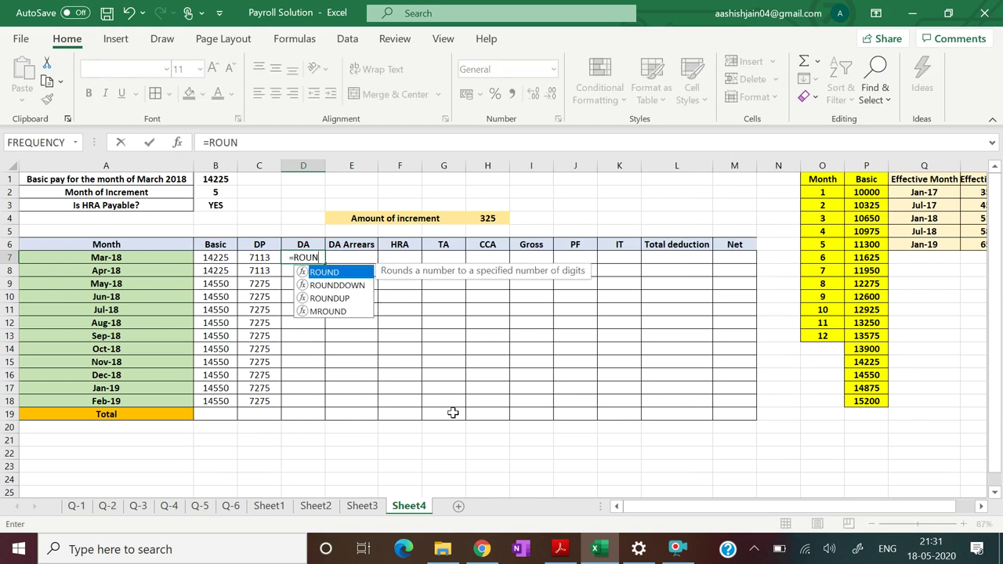
text(D(()
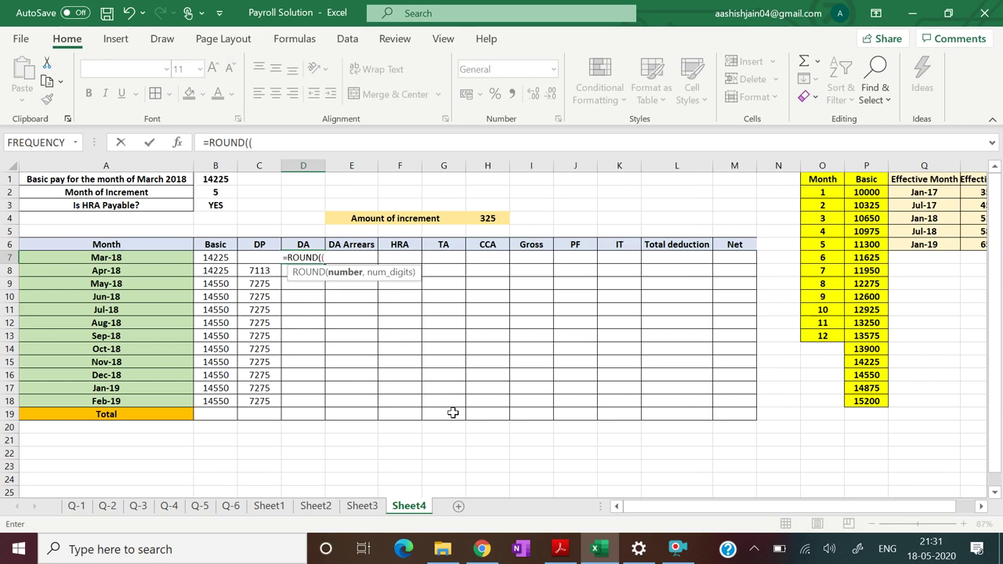
click(215, 262)
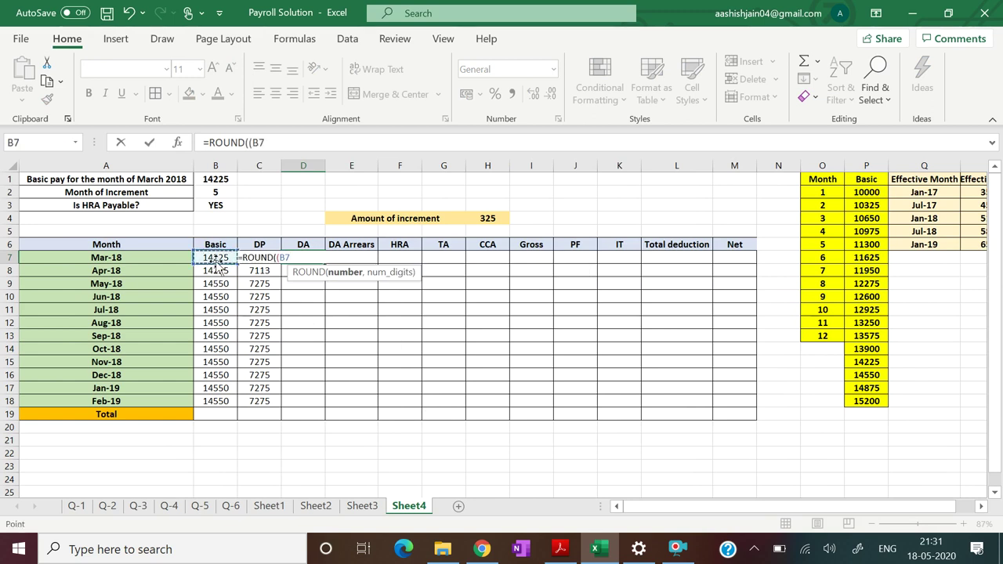
text(+)
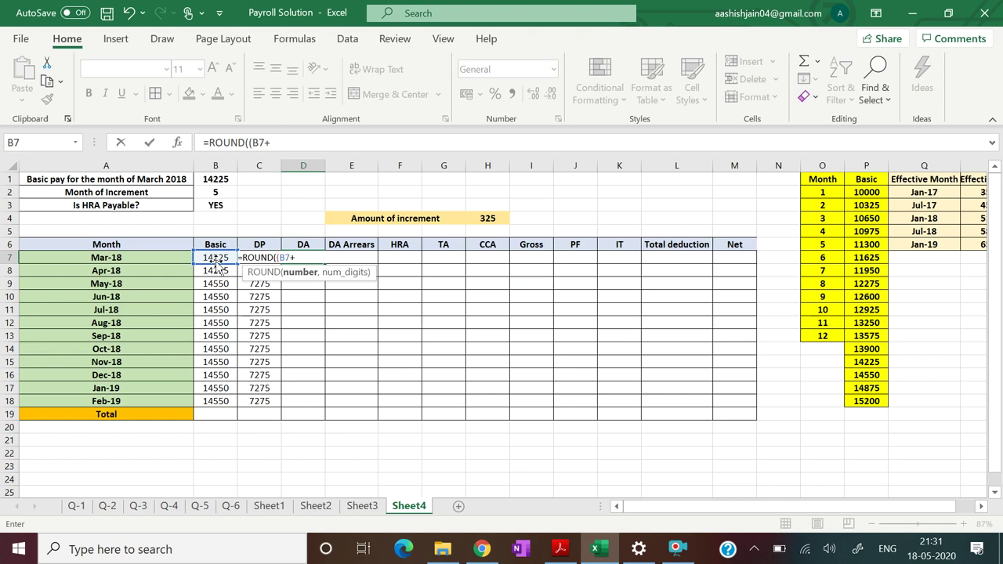
text(C)
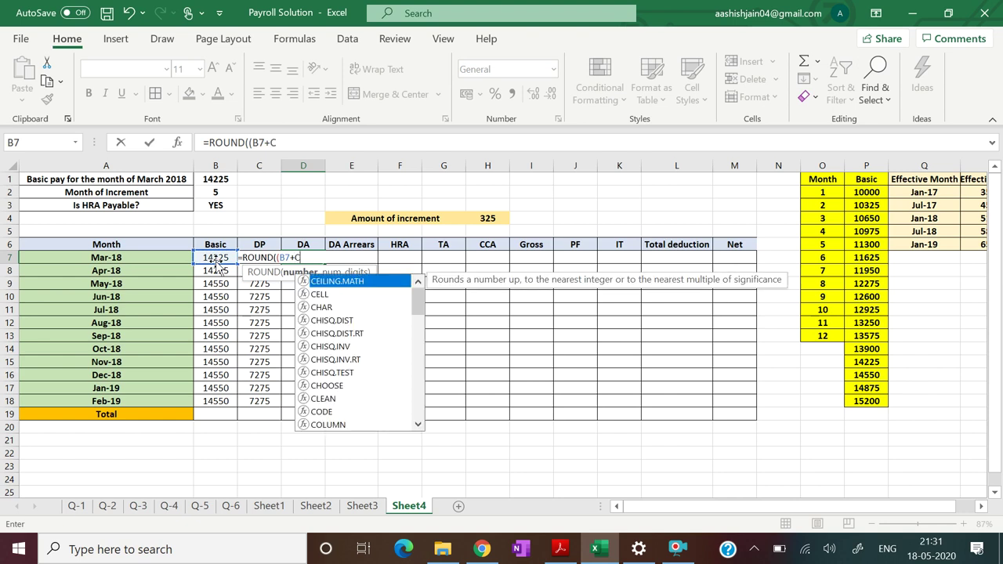
text(7)
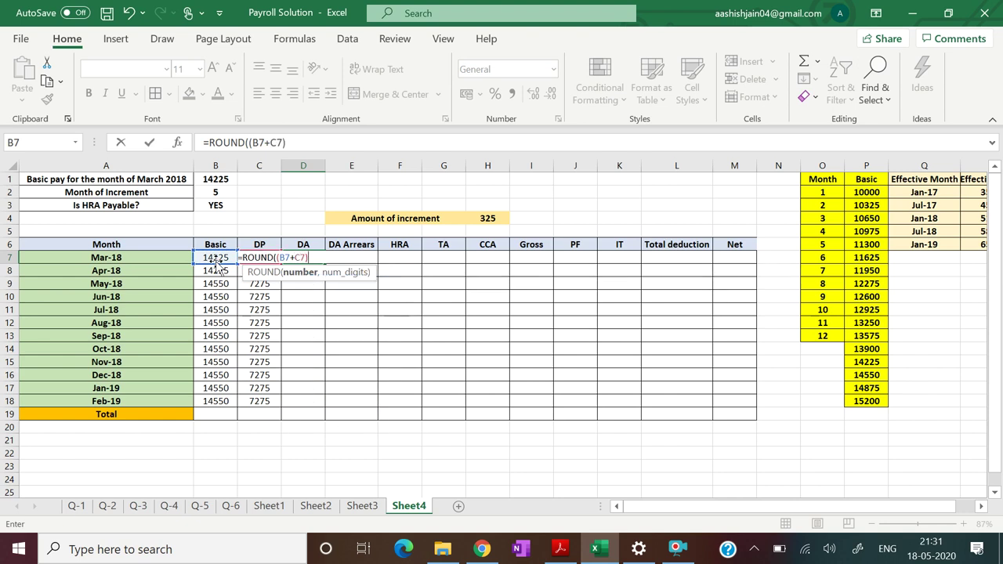
text()*)
drag(649, 506, 650, 507)
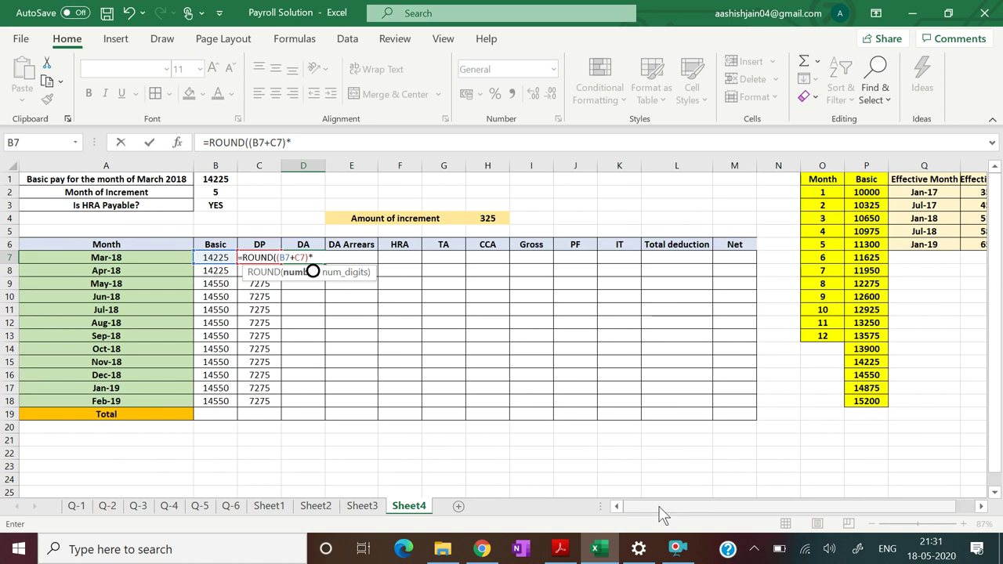
drag(663, 514, 672, 514)
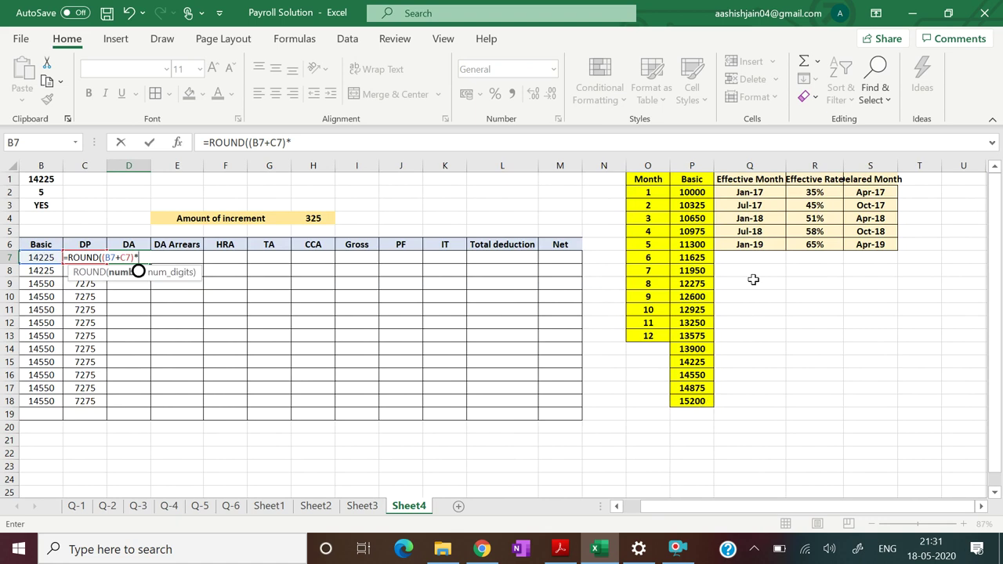
click(814, 205)
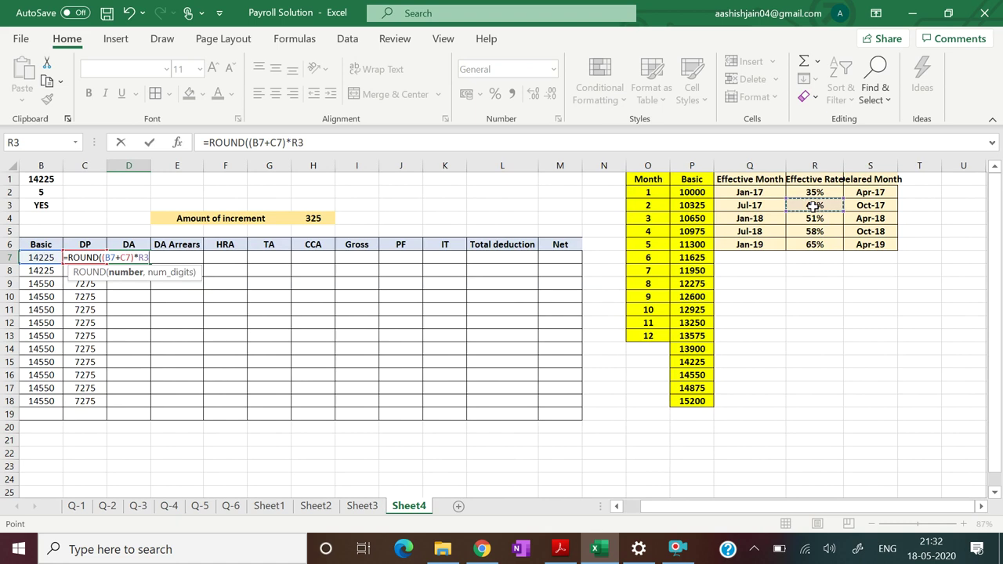
text(, 0)
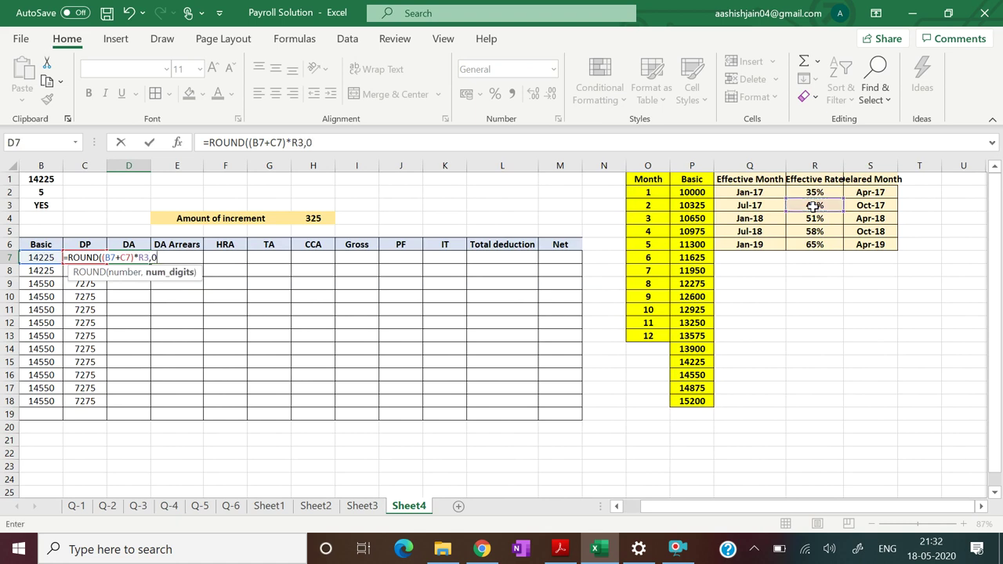
text())
key(Return)
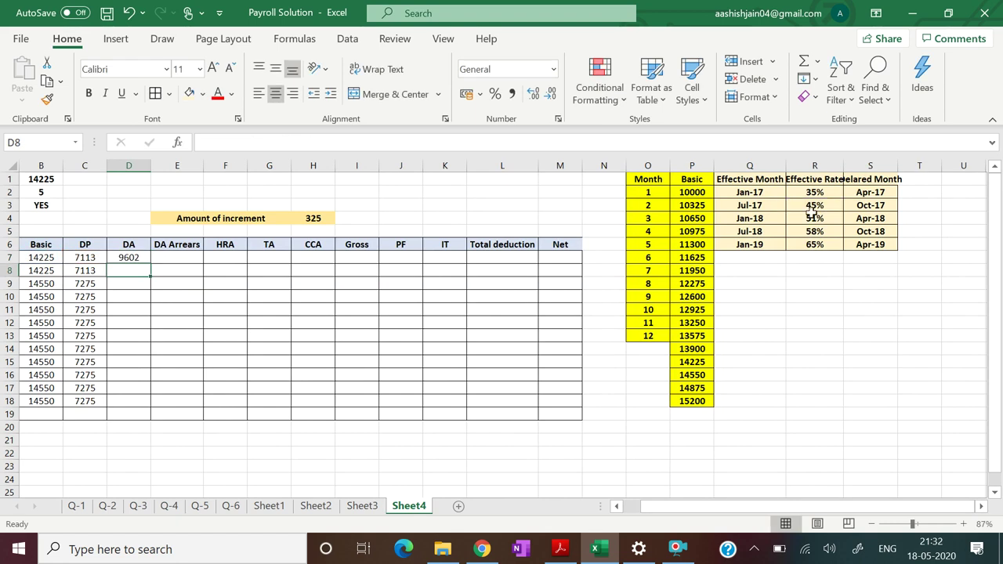
- Calculate the April 2018 DA in D8 with =ROUND((B8+C8)*R4,0), using the Jan-18 effective rate
drag(692, 506, 652, 521)
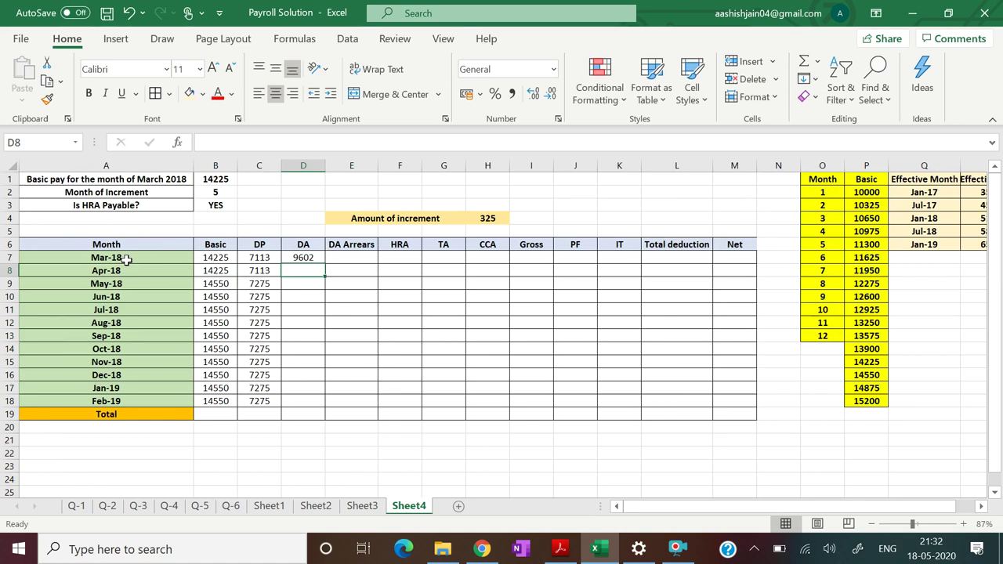
drag(650, 508, 658, 514)
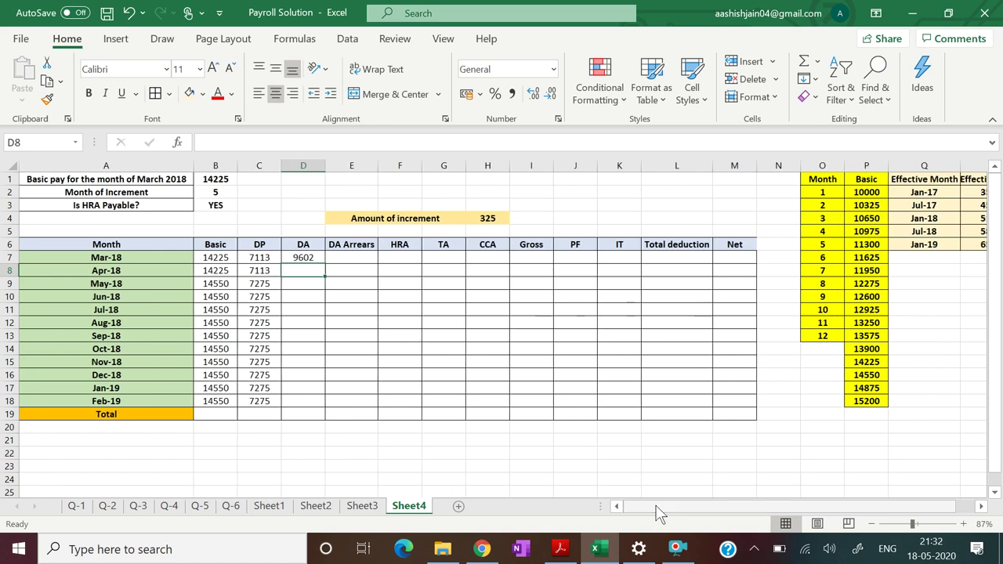
drag(658, 513, 674, 513)
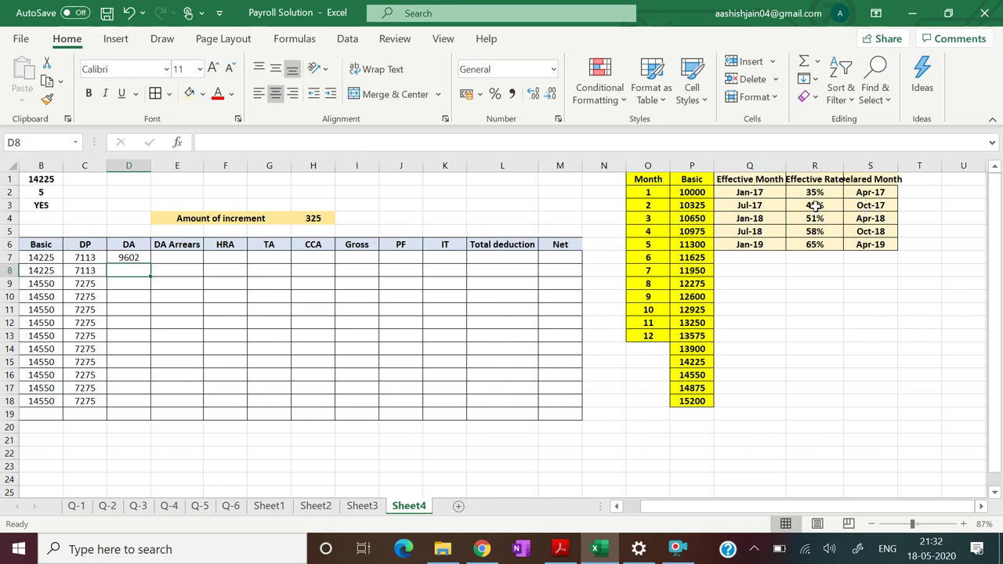
drag(683, 521, 665, 520)
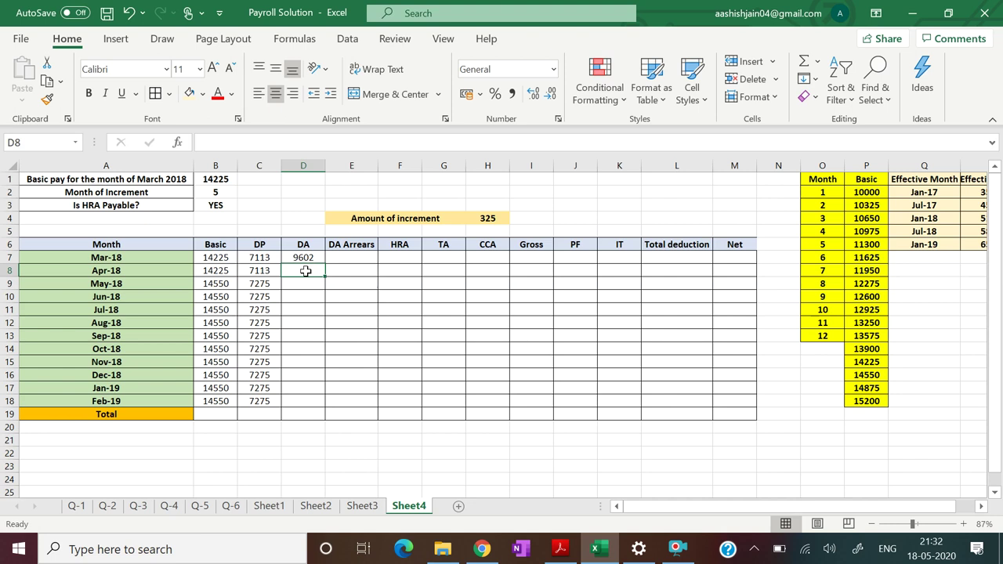
text(=RO)
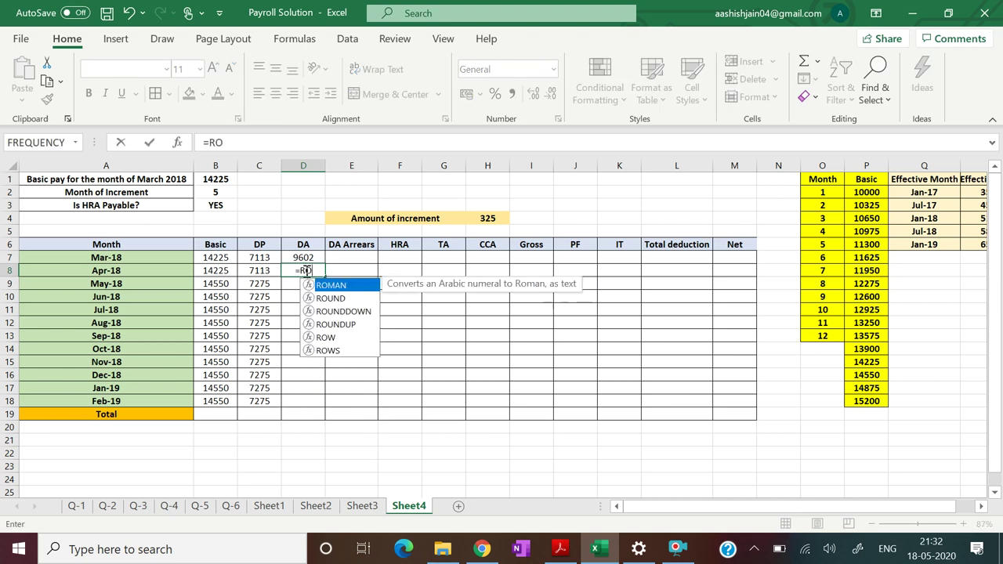
text(UND(()
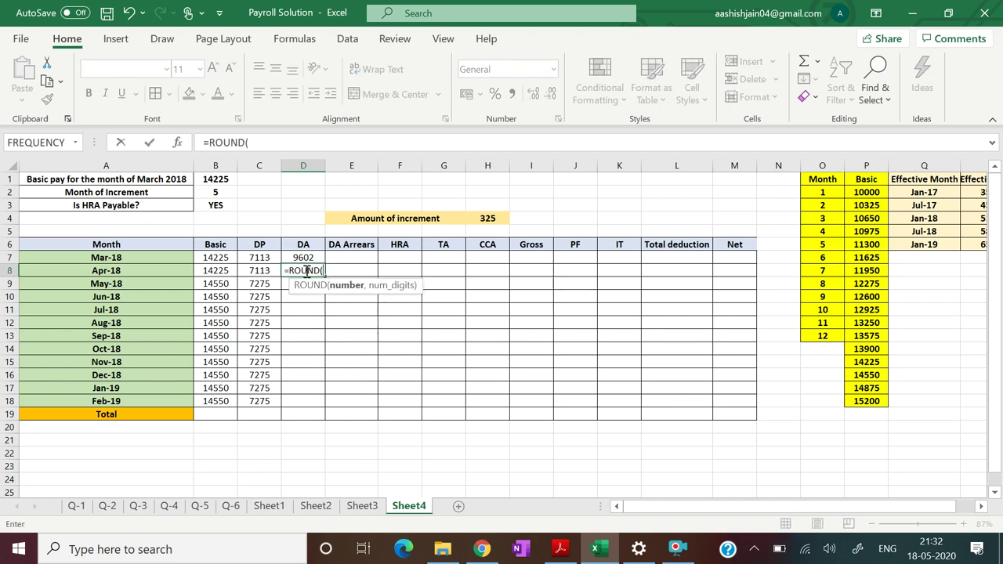
click(223, 271)
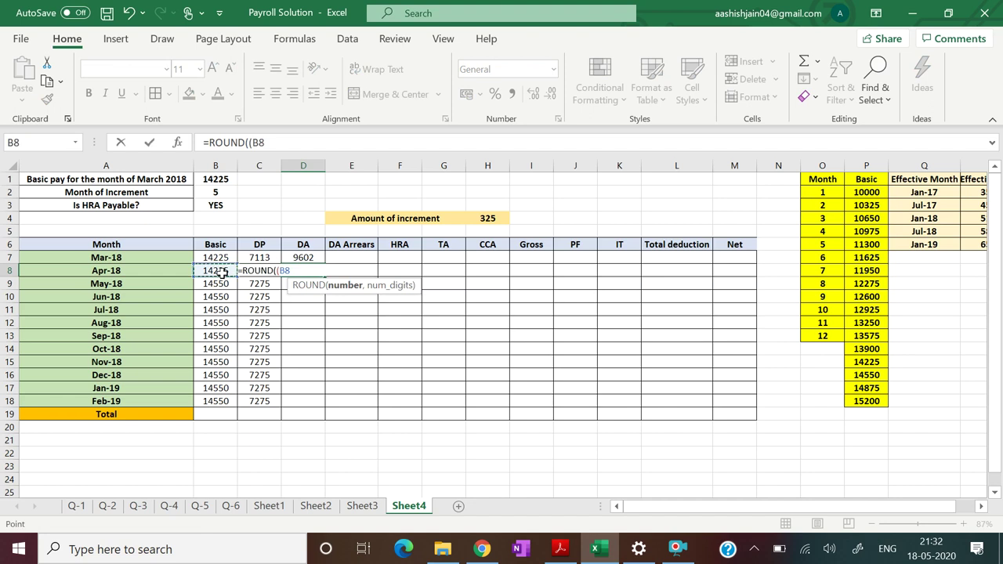
text(+)
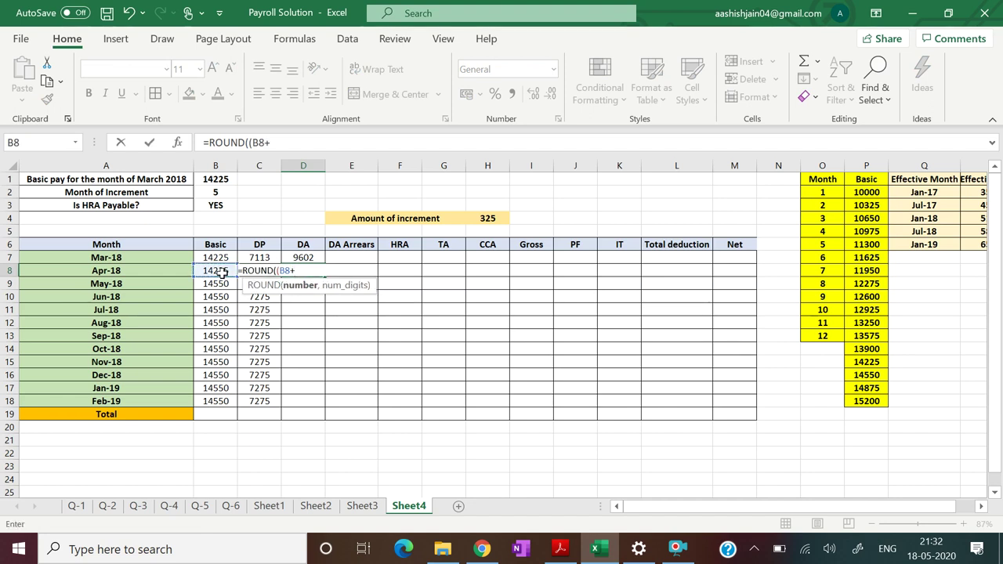
text(C)
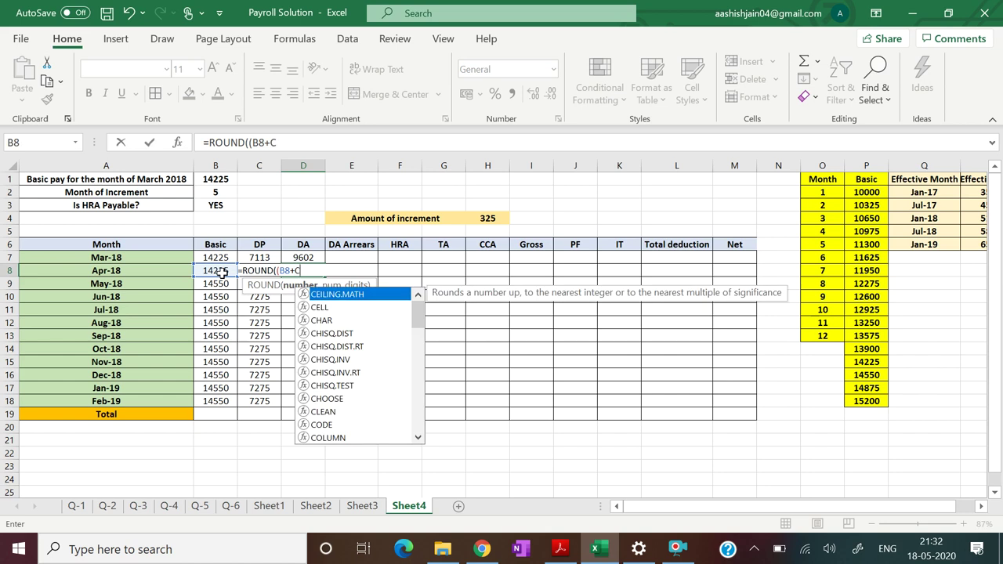
text(8))
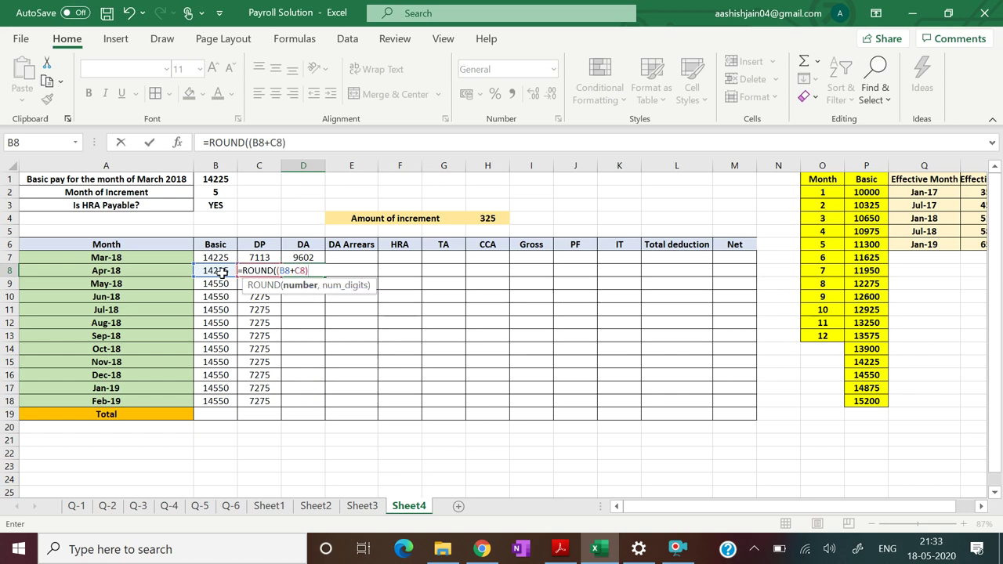
text(*)
drag(691, 504, 692, 508)
drag(761, 500, 777, 502)
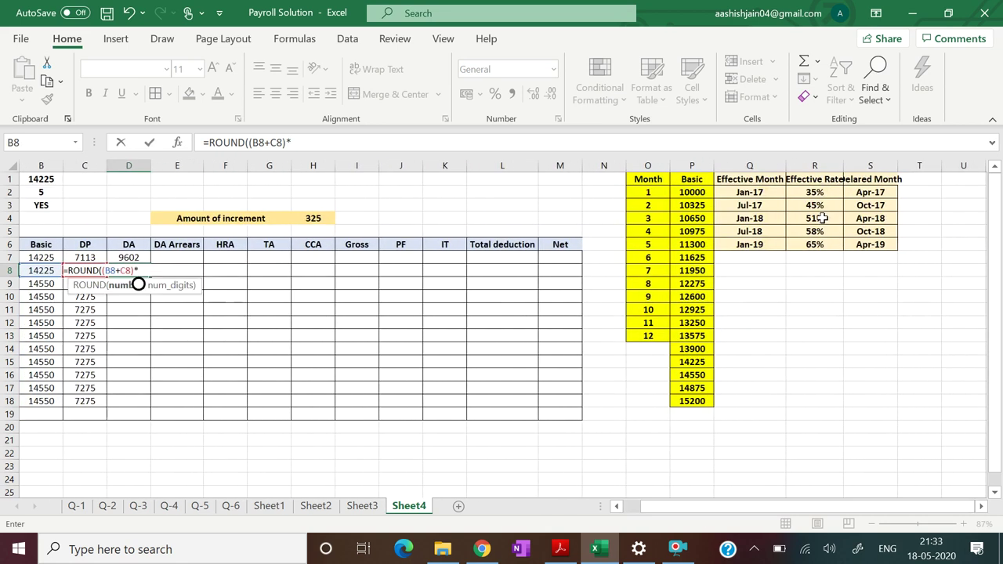
click(822, 220)
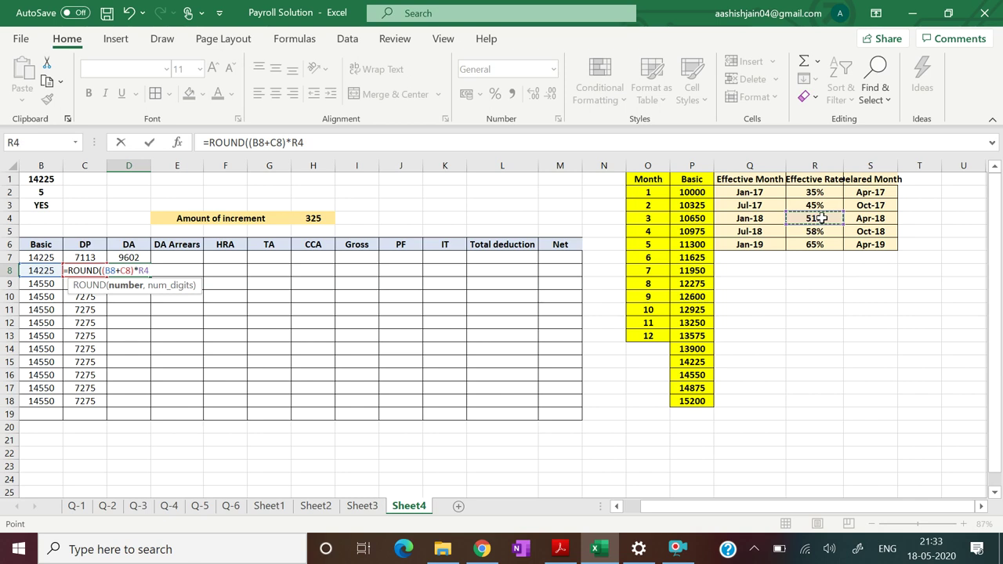
text(,)
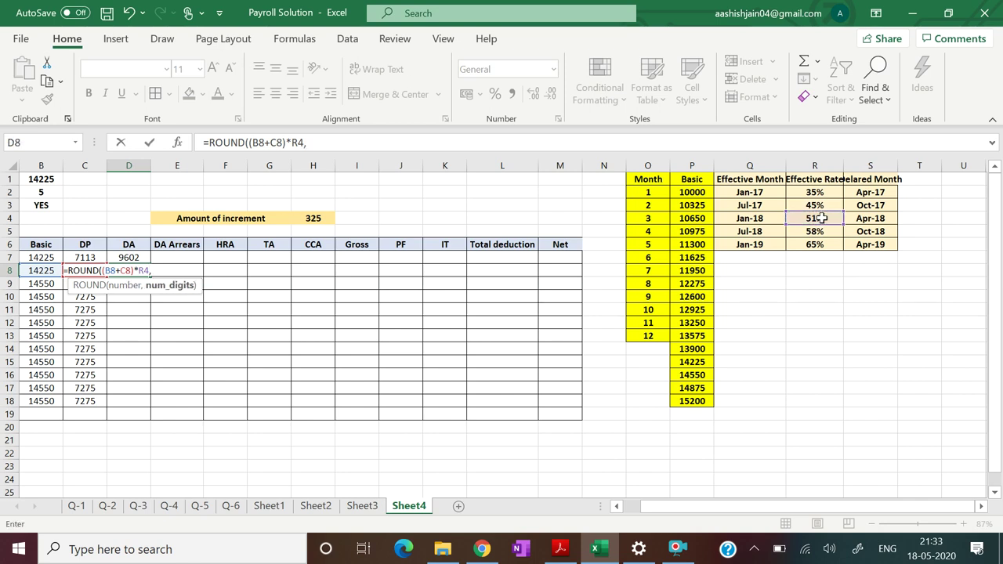
text(0))
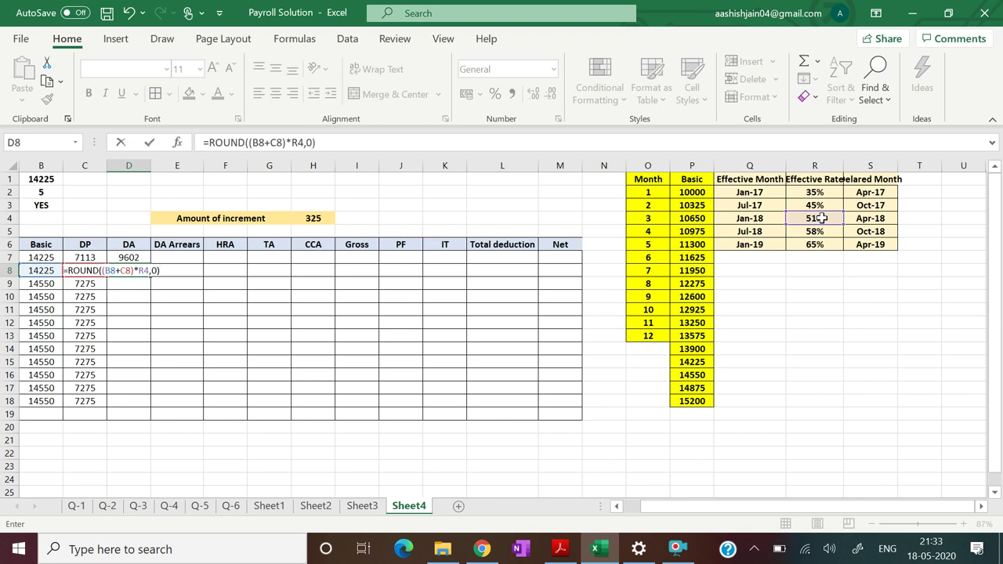
key(Return)
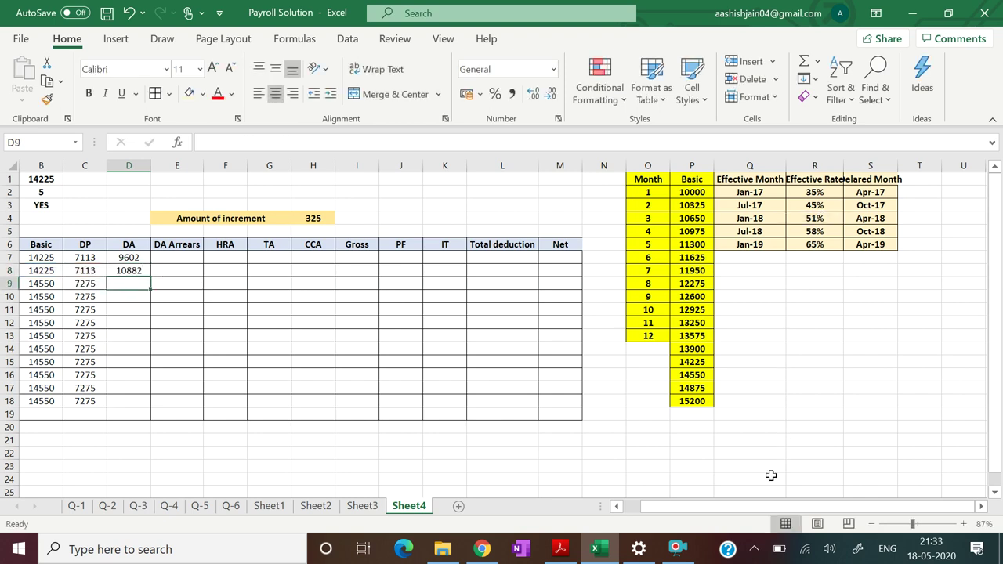
- Fill the April to September 2018 DA cells D8:D13 with a medium gold colour
drag(744, 501, 683, 528)
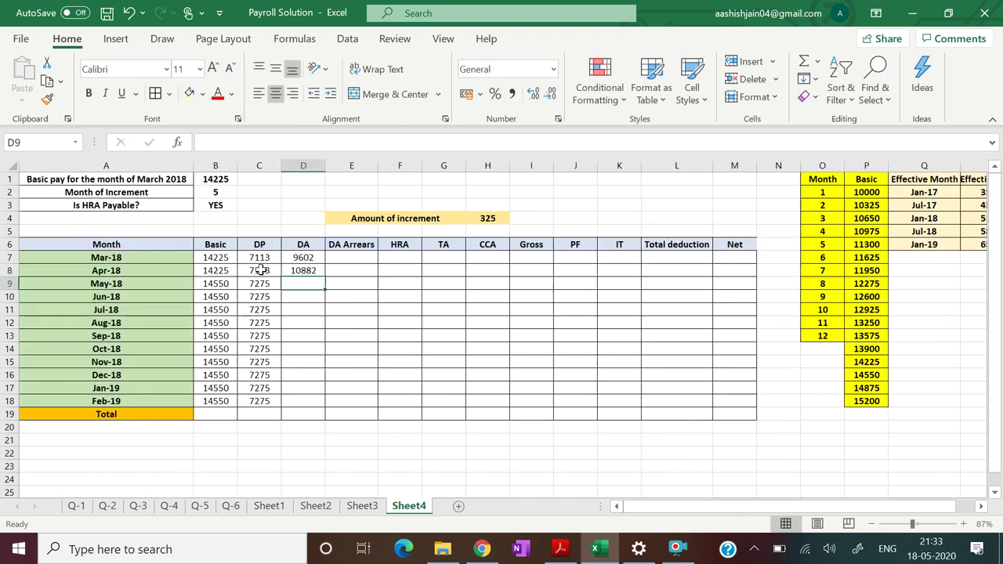
click(302, 270)
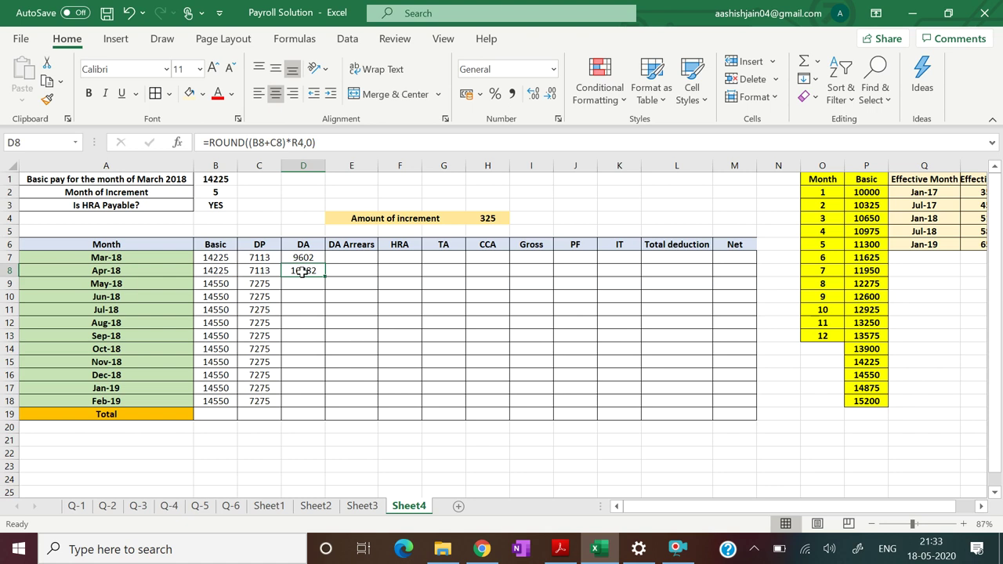
drag(302, 270, 303, 333)
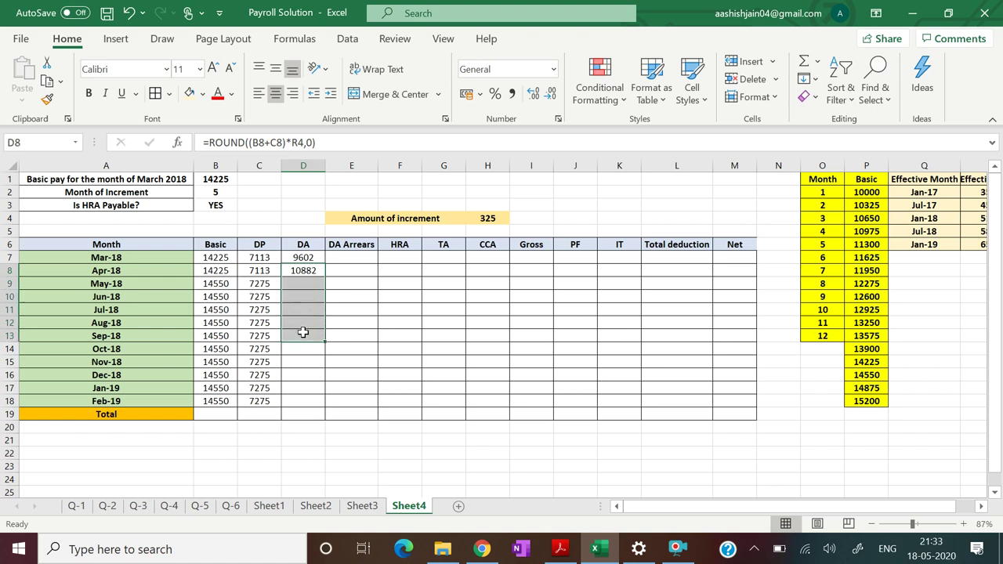
click(202, 94)
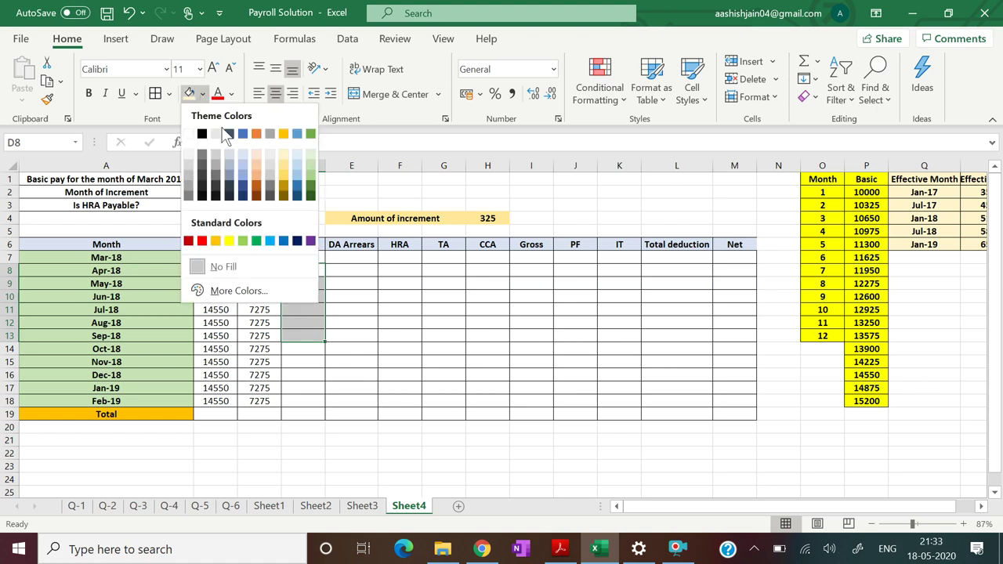
click(283, 183)
click(430, 310)
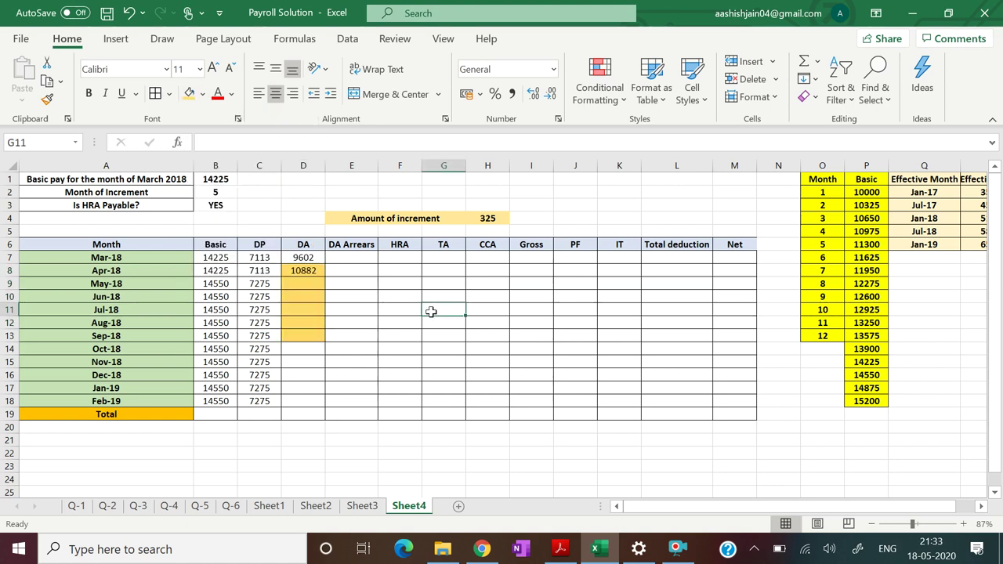
- Make the rate reference in the April 2018 DA formula in D8 absolute as $R$4 and copy the formula down to D13
click(313, 269)
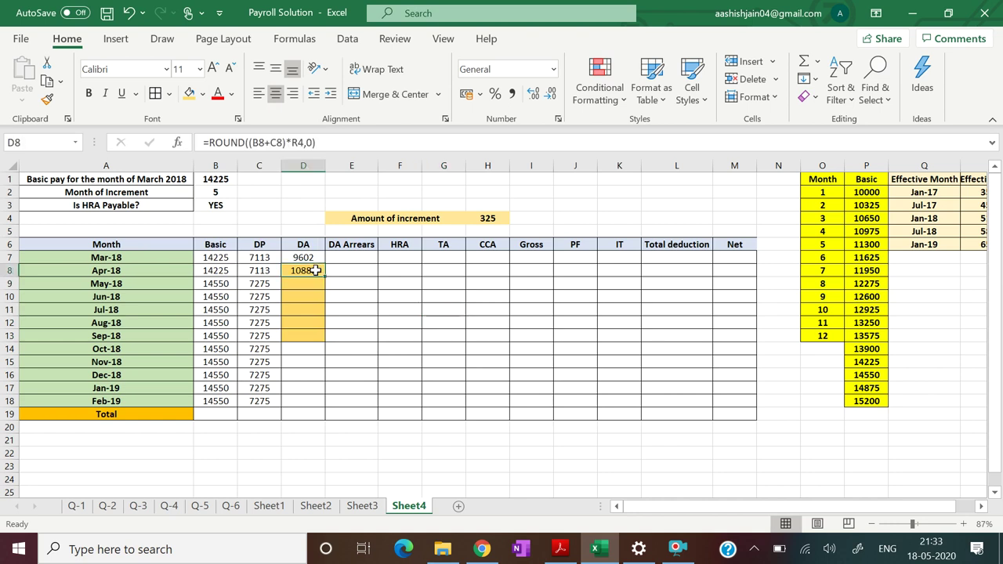
click(325, 143)
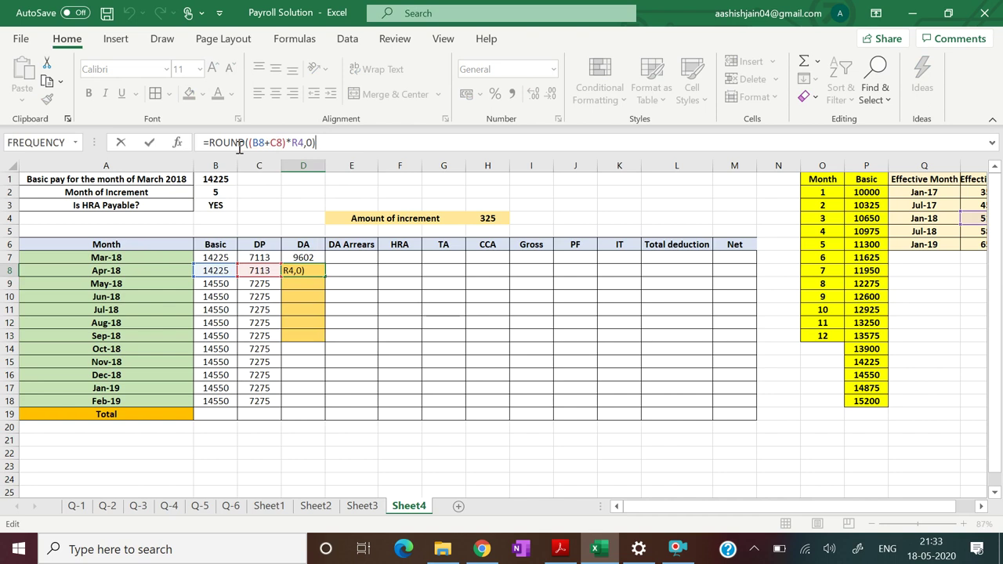
click(292, 143)
text($R$)
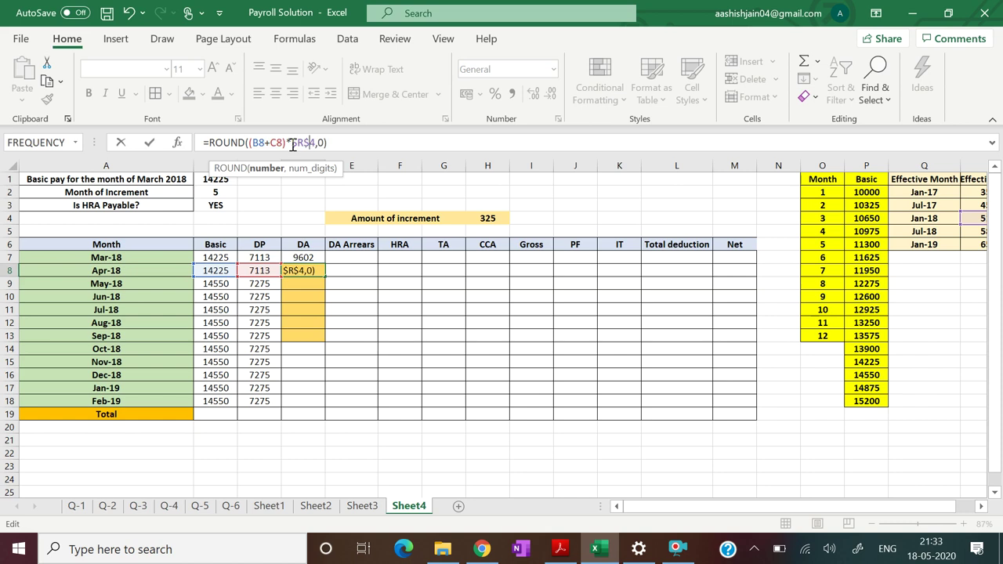
key(Return)
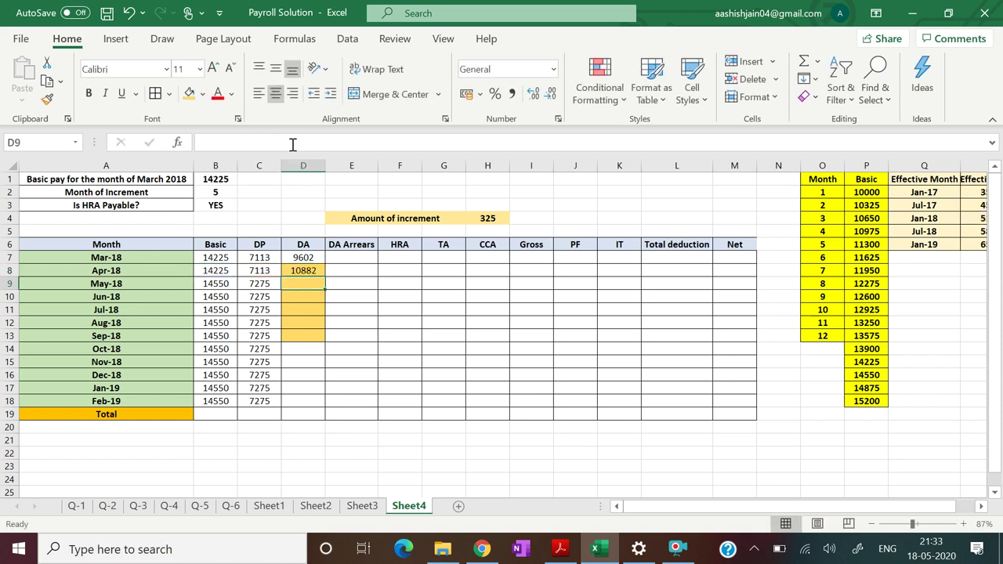
click(312, 271)
drag(322, 272, 326, 340)
click(429, 367)
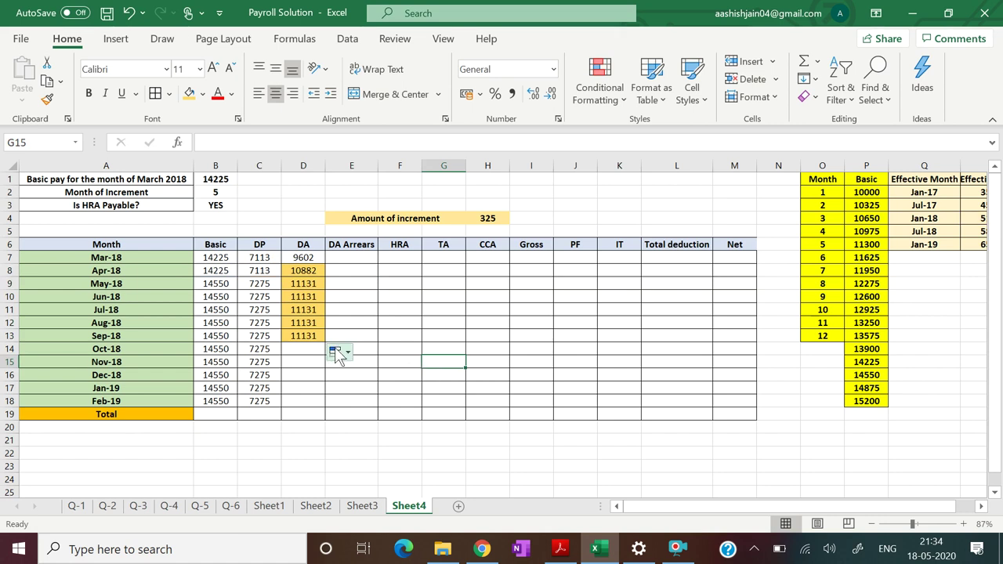
- Calculate the October 2018 DA in D14 with =ROUND((B14+C14)*R5,0), using the Jul-18 effective rate
click(300, 350)
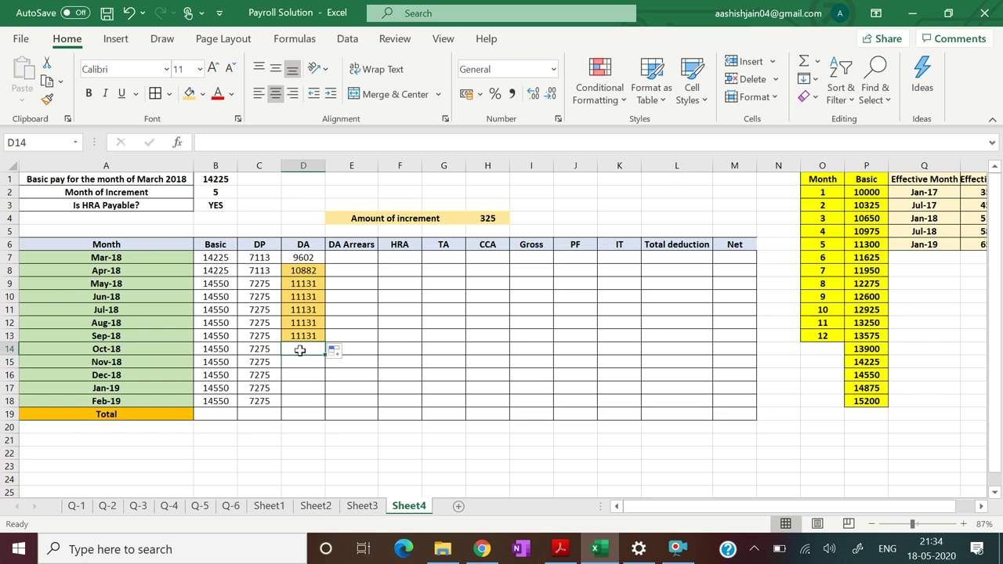
text(=ROU)
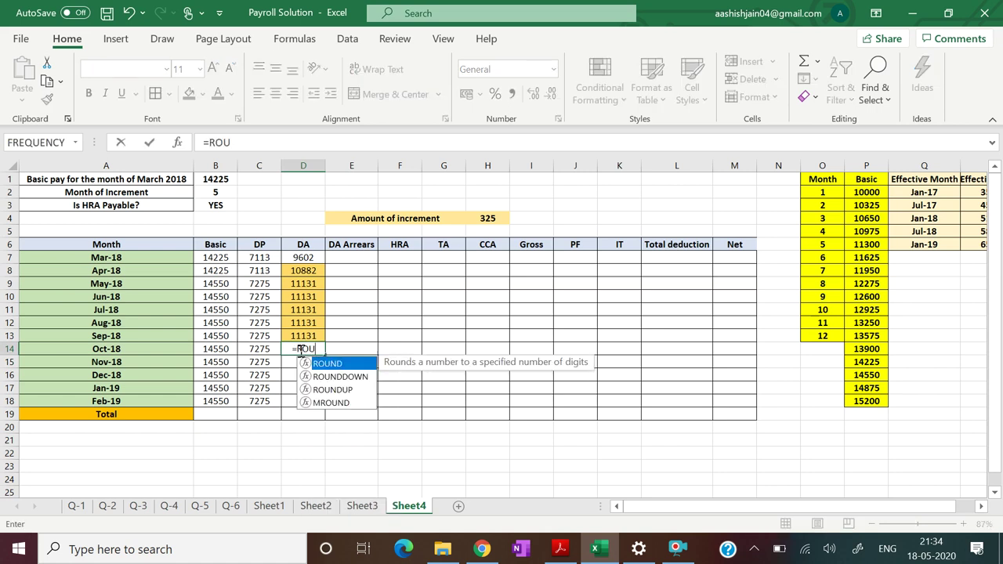
text(ND(()
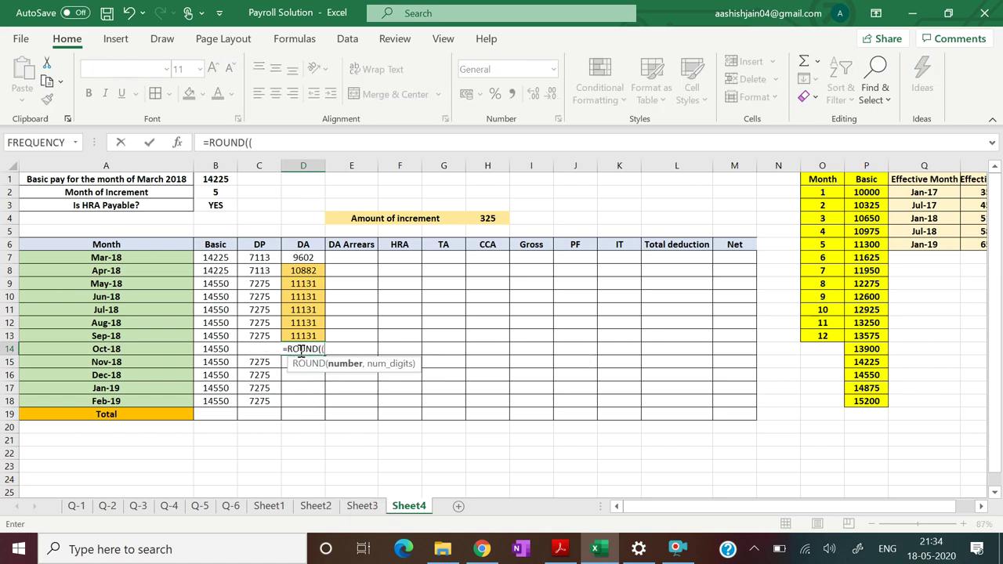
click(223, 350)
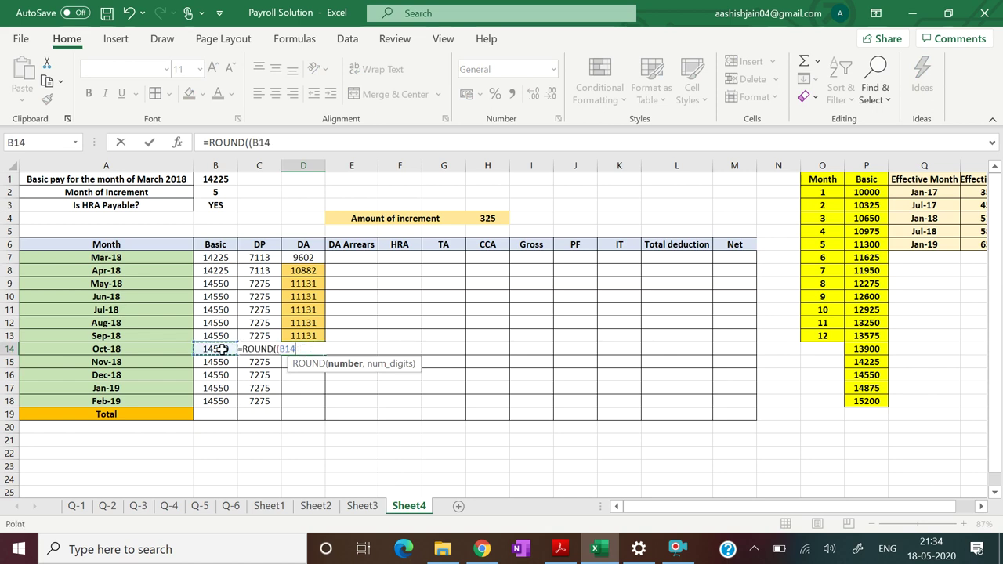
text(+)
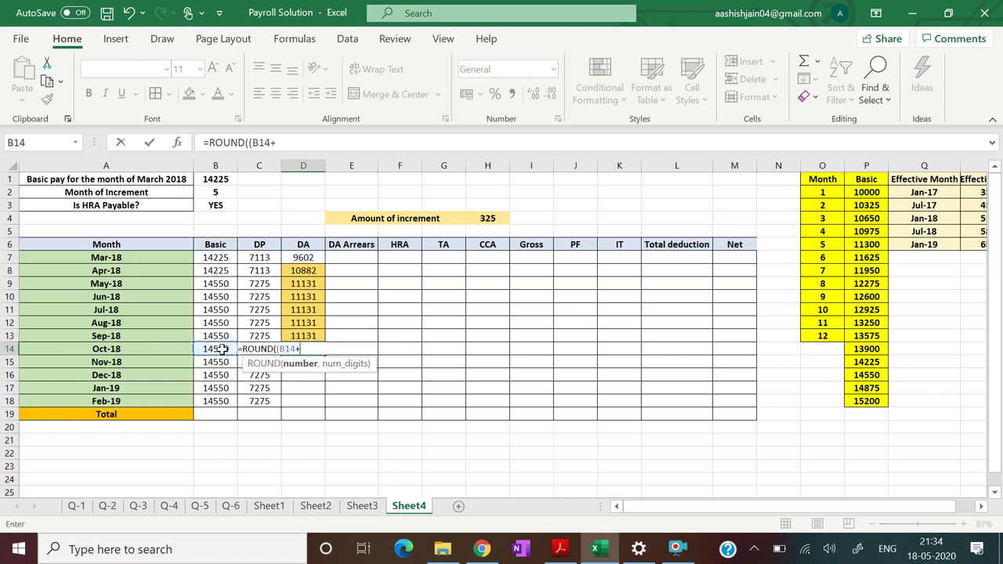
text(C14)*)
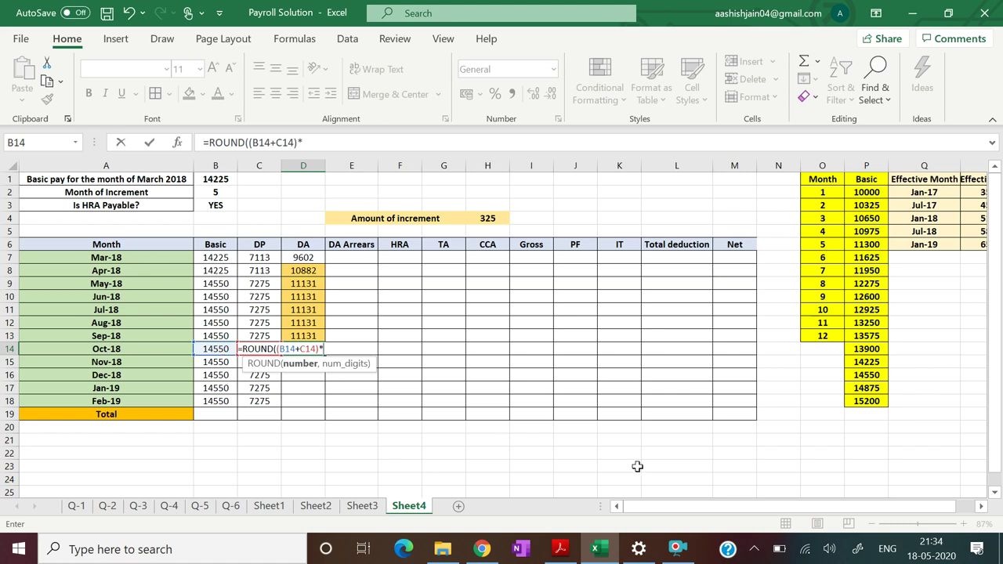
drag(679, 508, 689, 508)
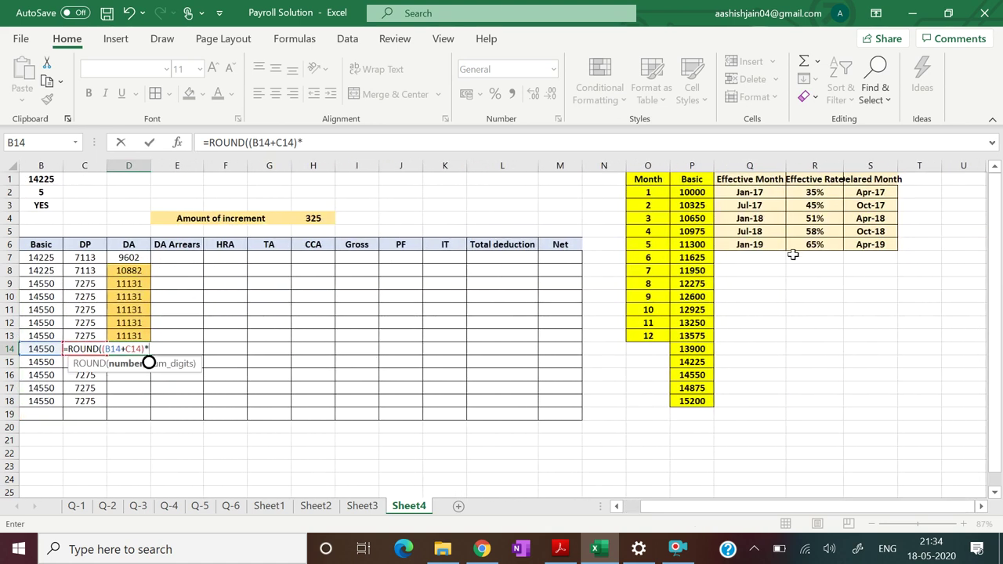
click(811, 234)
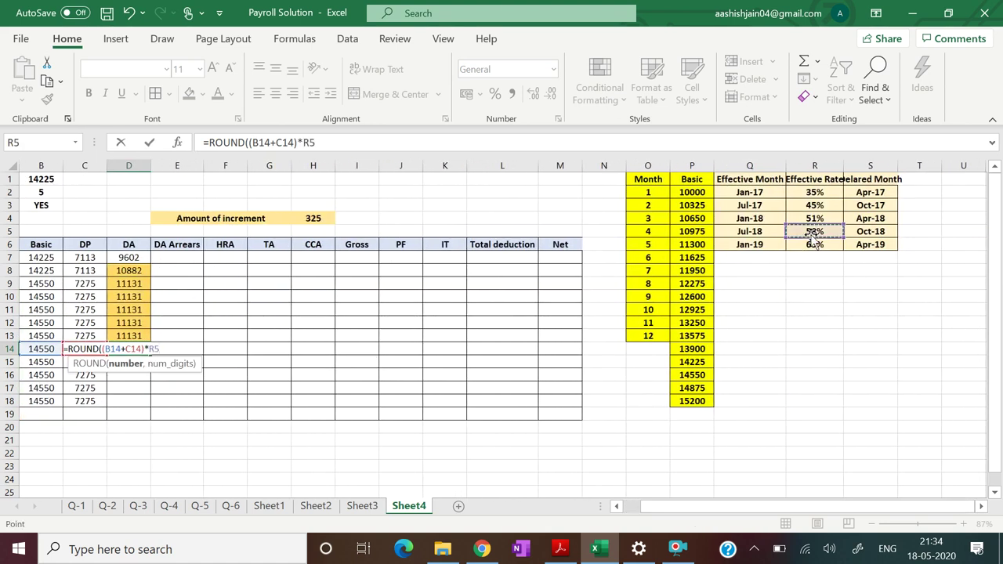
text(,0)
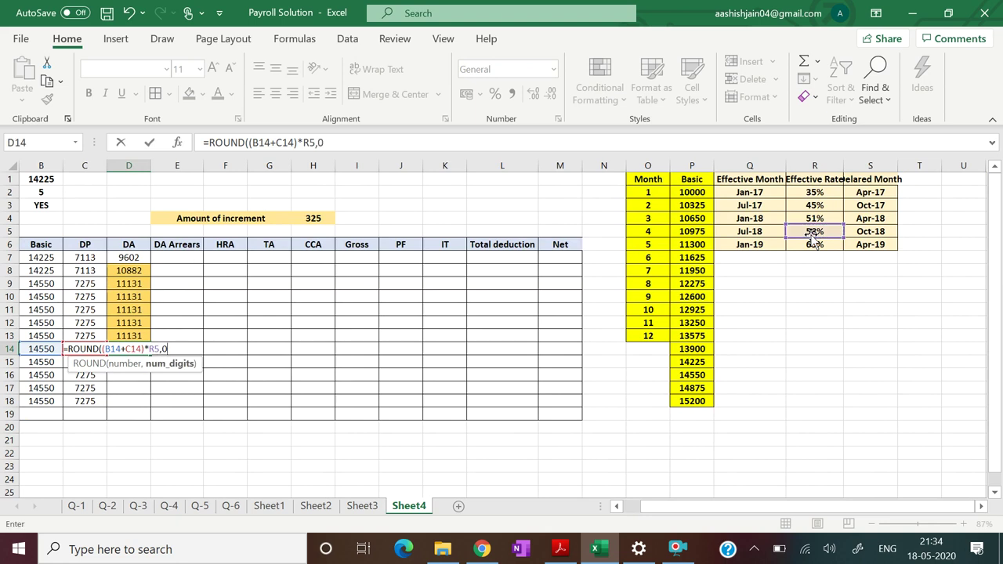
text())
key(Return)
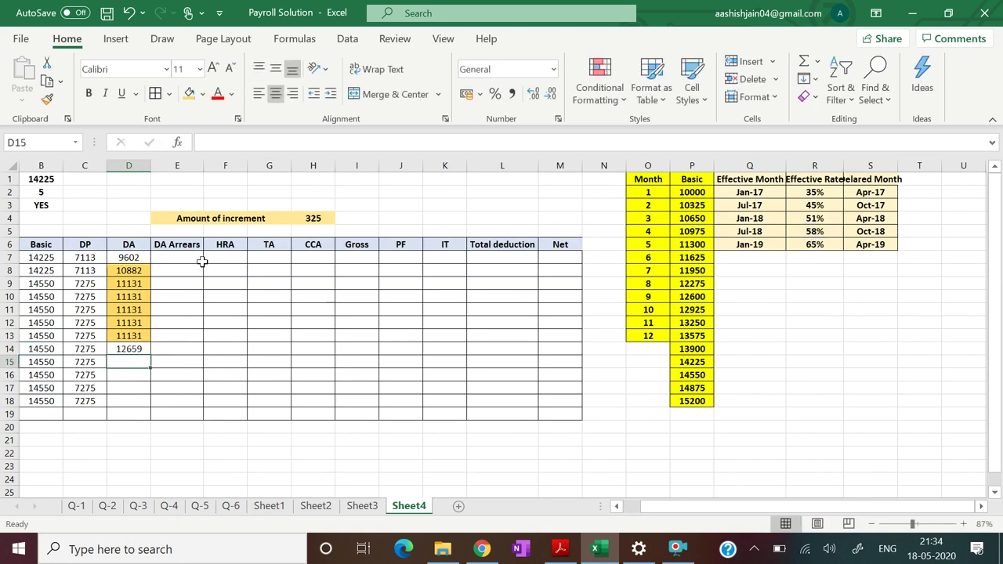
- Make the rate reference in the October 2018 DA formula in D14 absolute as $R$5 and copy the formula down to D18
click(135, 350)
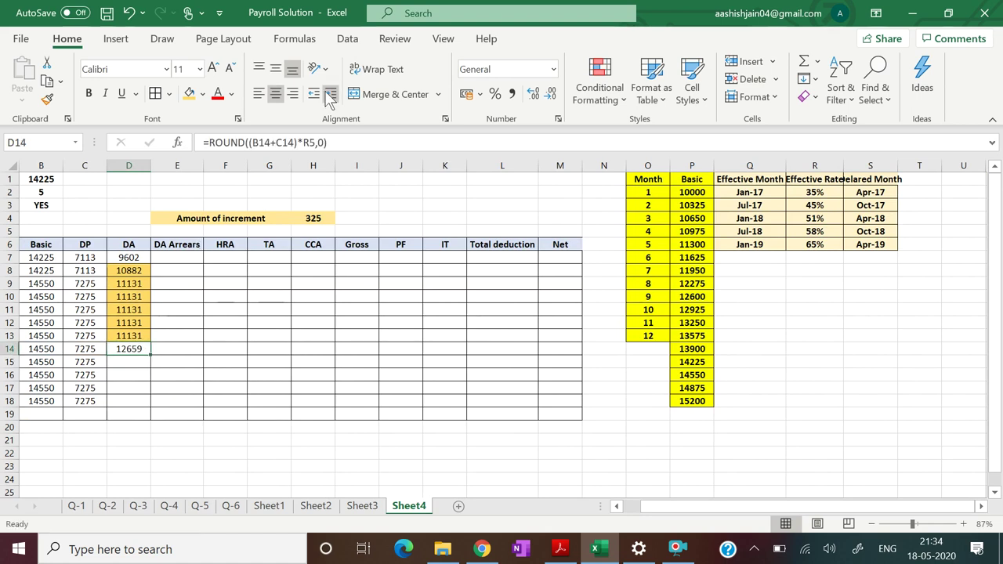
click(311, 142)
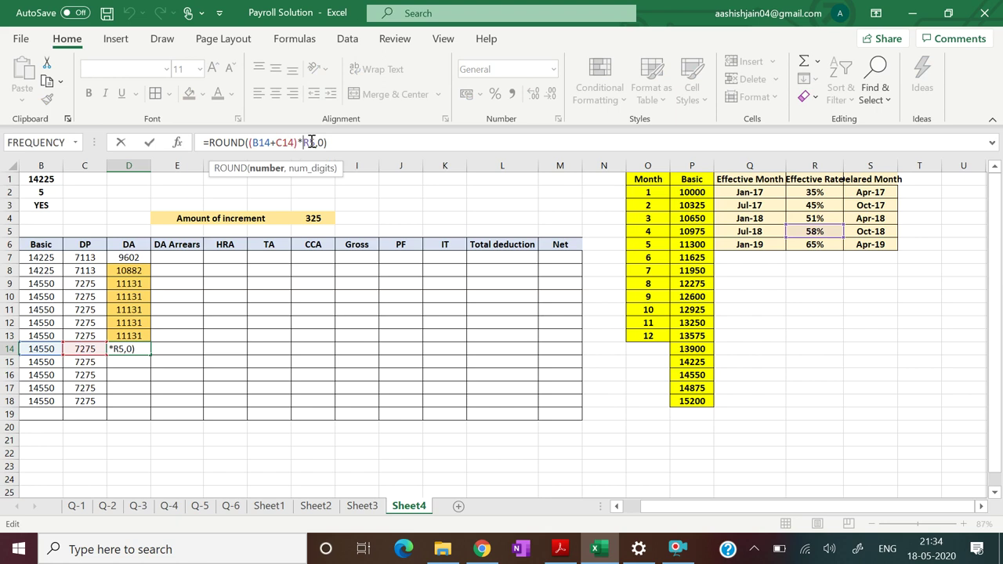
text($)
text($)
key(Return)
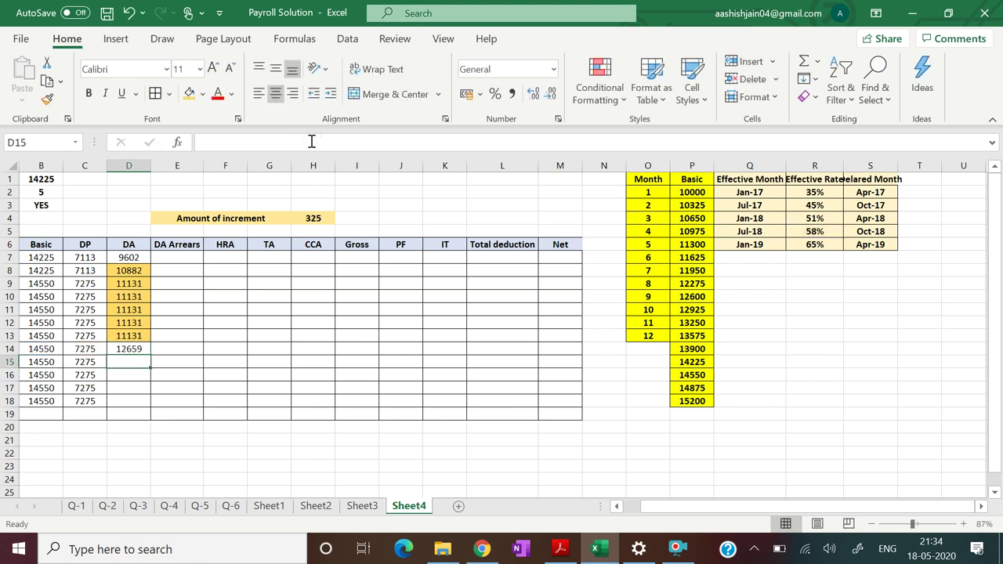
click(134, 348)
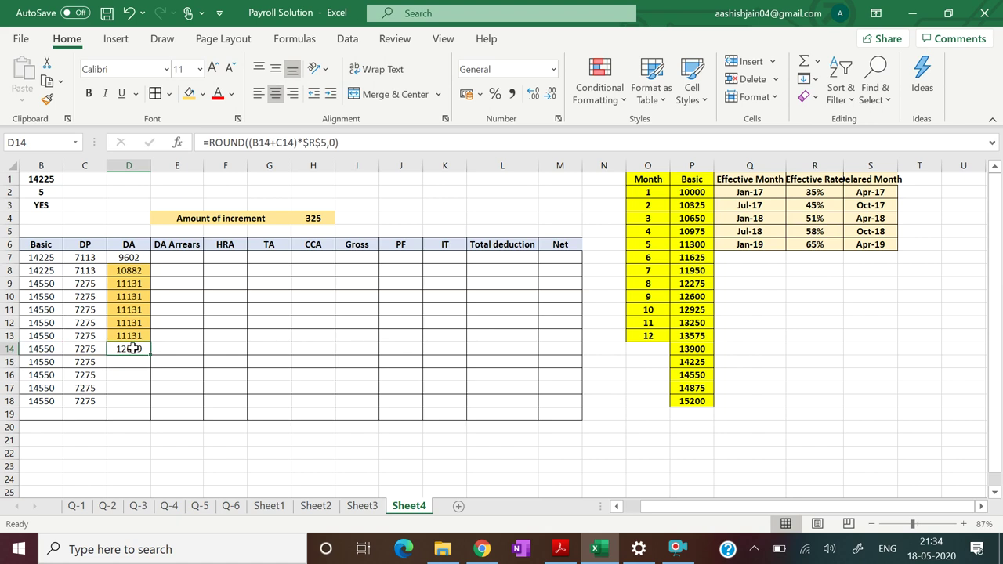
drag(149, 354, 149, 408)
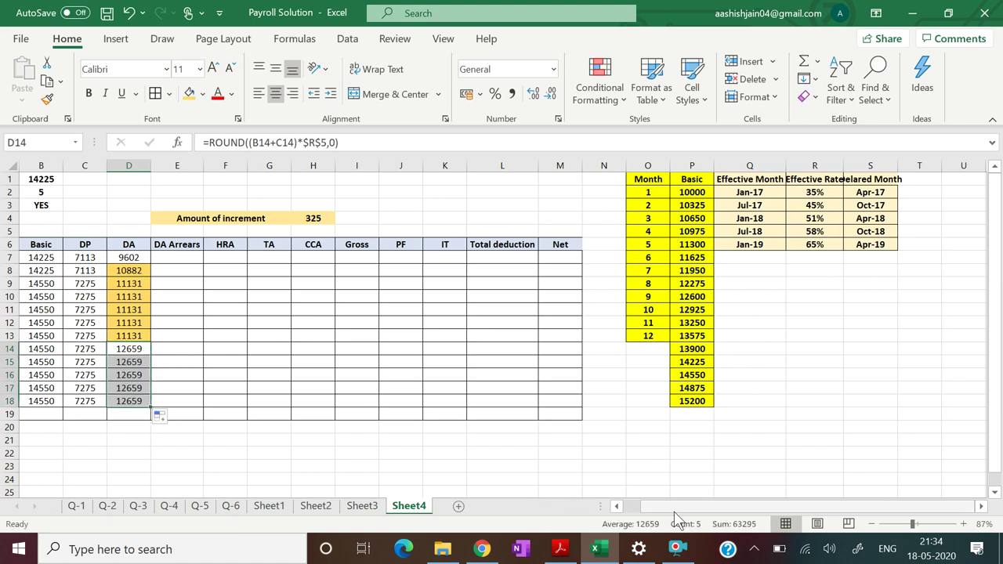
drag(678, 509, 654, 509)
click(482, 455)
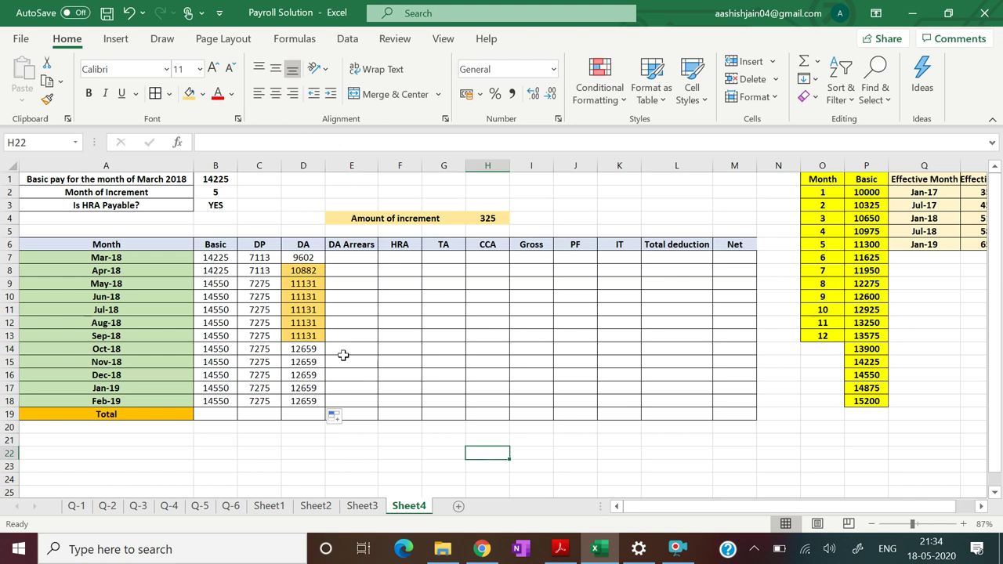
- Fill the October 2018 to February 2019 DA cells D14:D18 with light green
drag(314, 348, 313, 400)
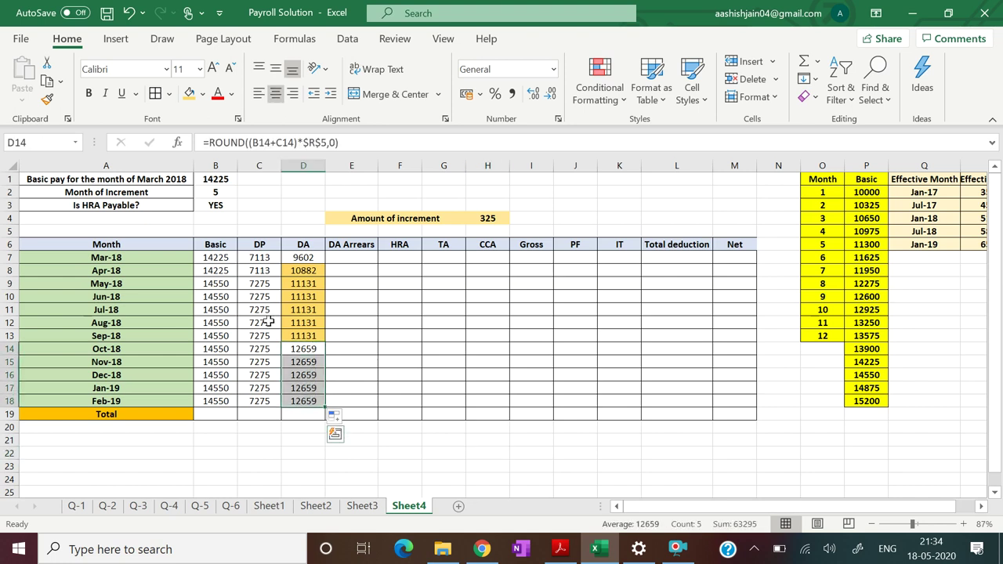
click(203, 94)
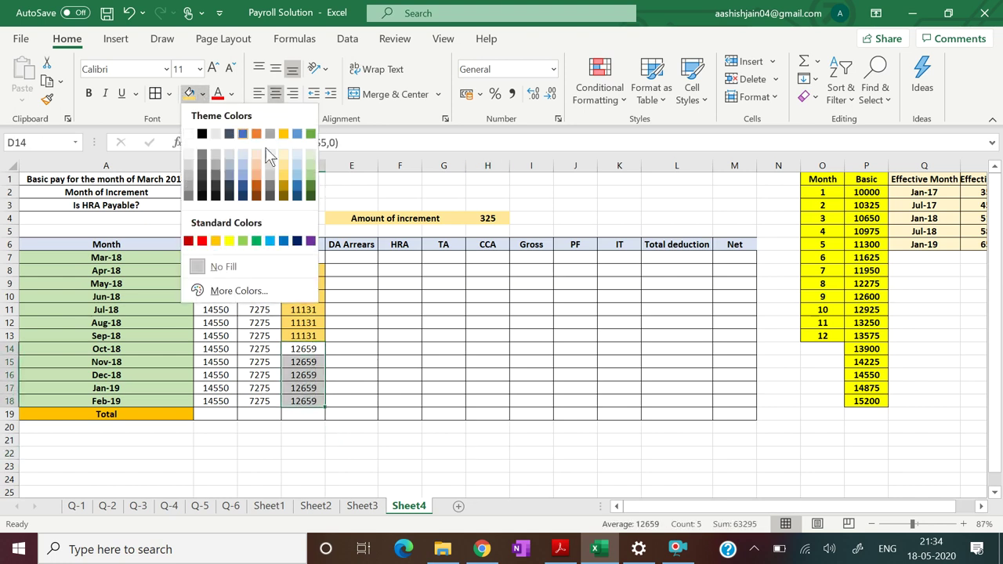
click(311, 164)
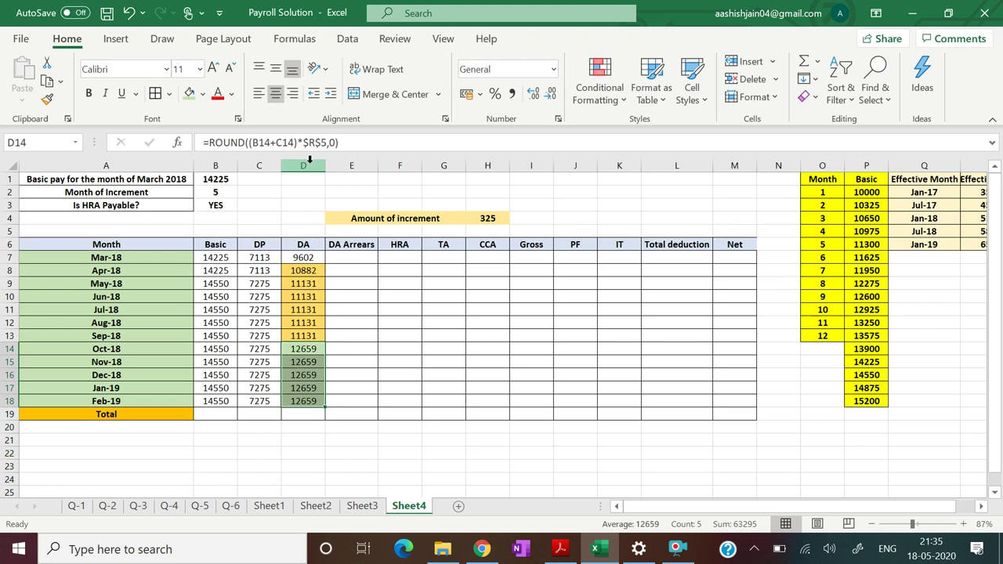
click(561, 457)
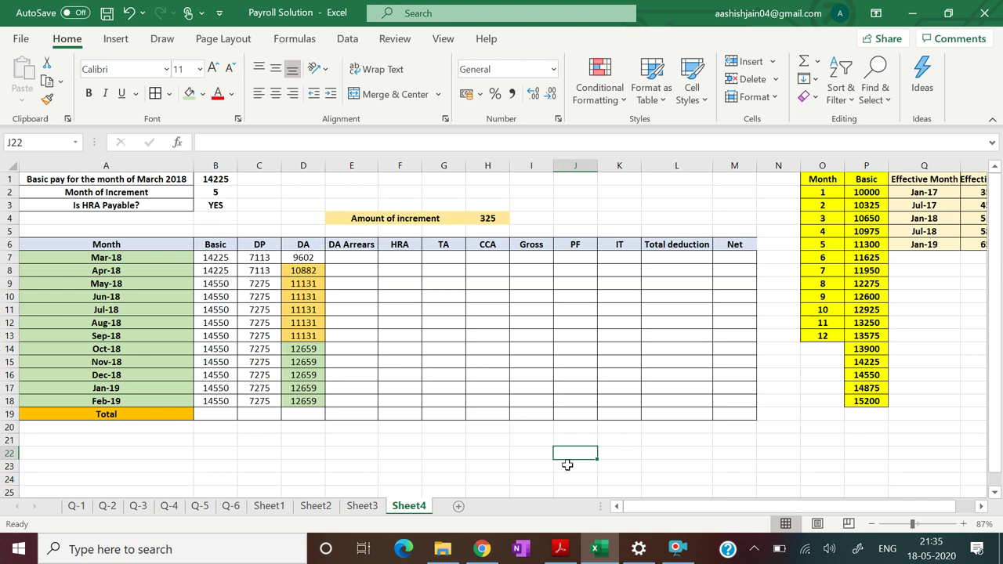
- Check the DA arrears rule in the payroll questions PDF in Acrobat Reader and fill the DA Arrears cells E8 and E14 in Excel with yellow
click(558, 549)
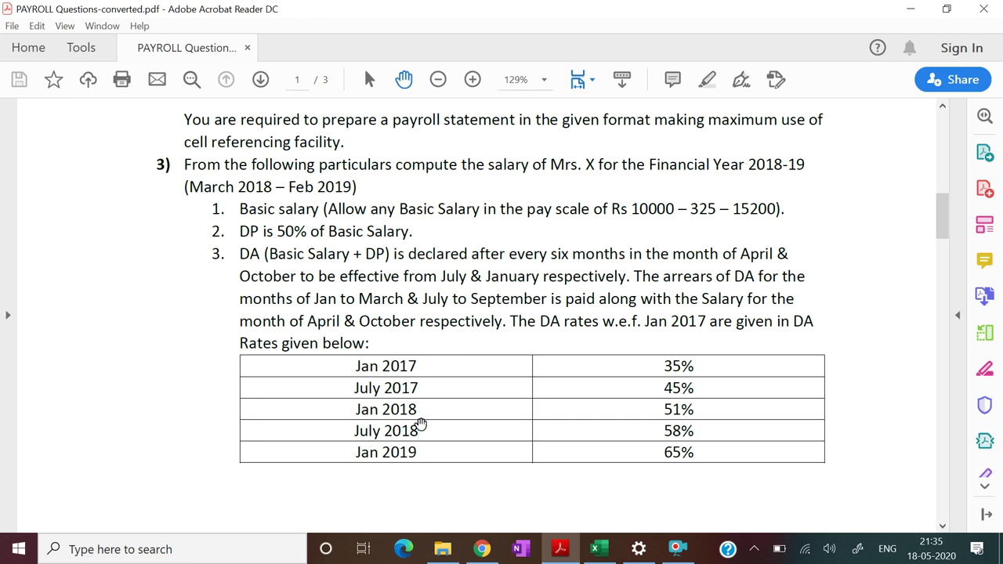
click(598, 548)
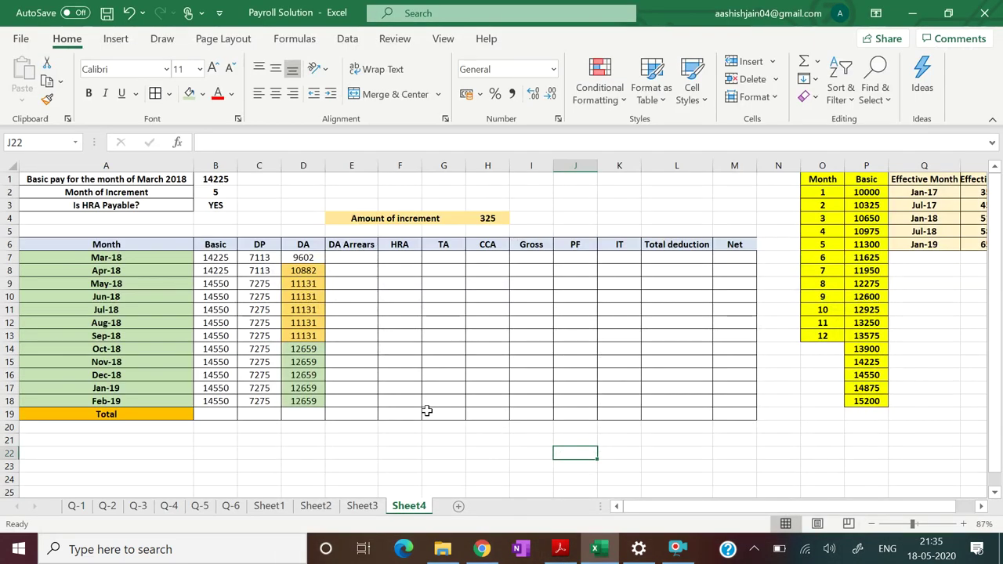
click(345, 271)
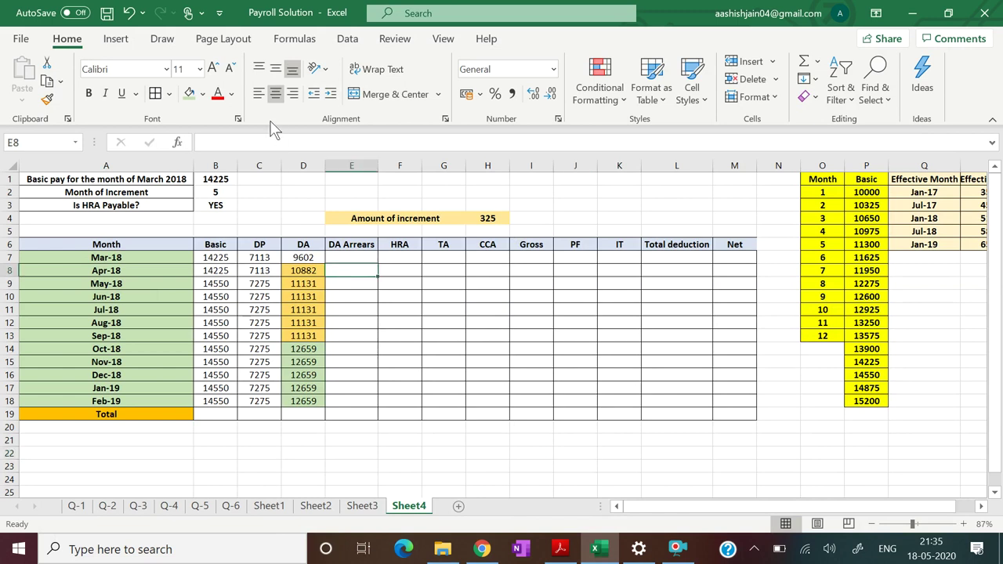
click(203, 95)
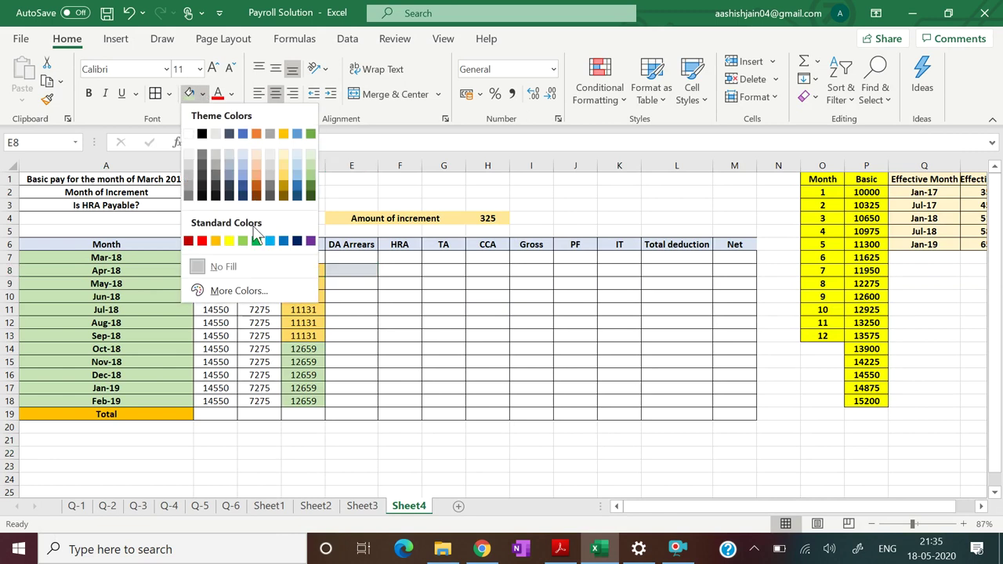
click(230, 241)
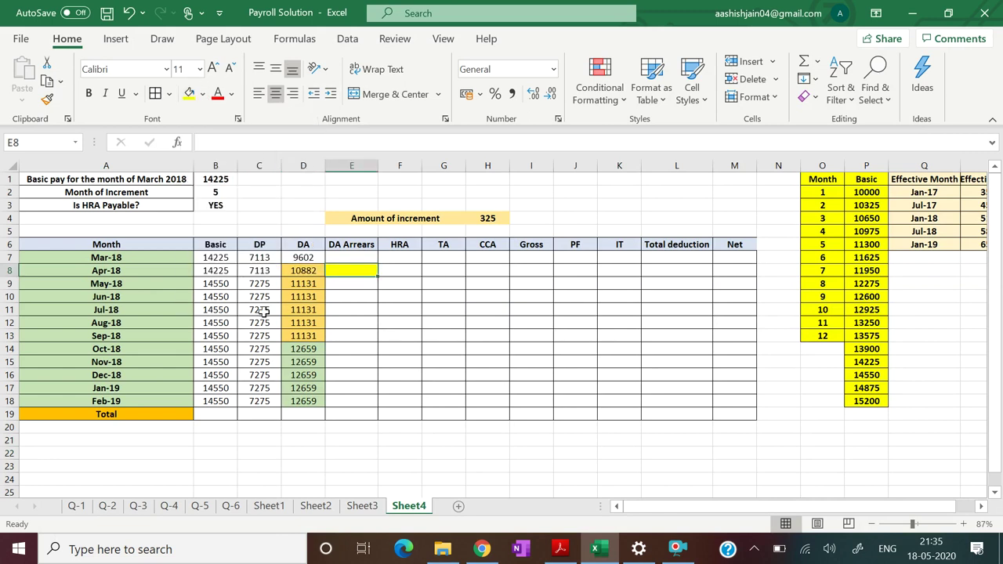
click(350, 355)
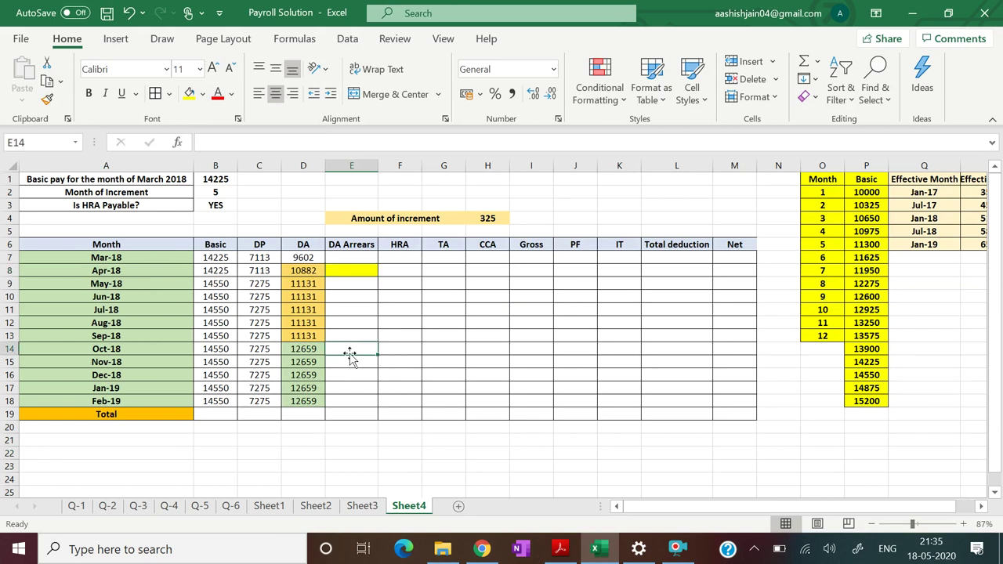
click(191, 94)
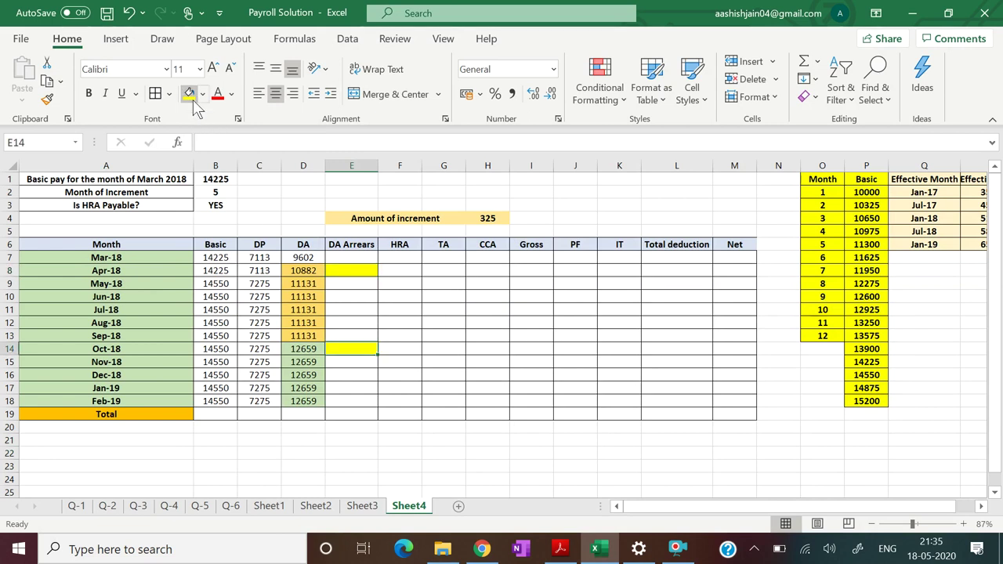
- Calculate the April 2018 DA arrears in E8 with =ROUND((B8+C8)*(R4-R3)*3,0), using the Jan-18 and Jul-17 effective rates
click(346, 270)
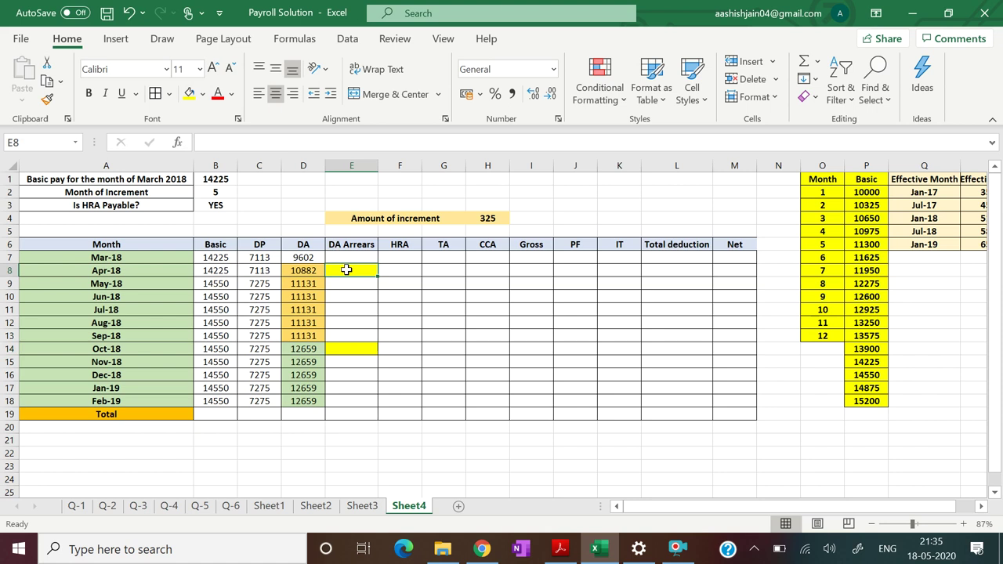
text(=ROUND)
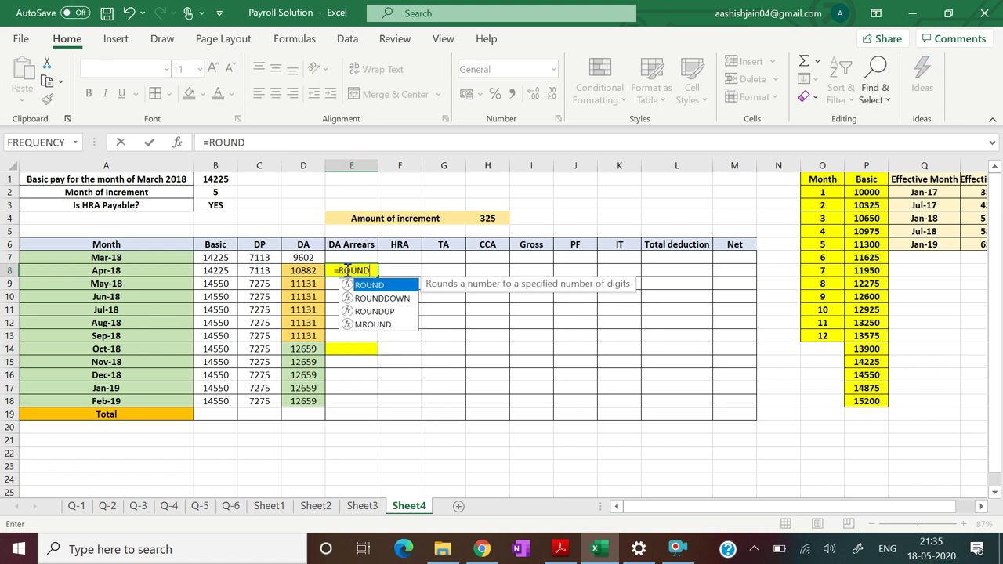
text((()
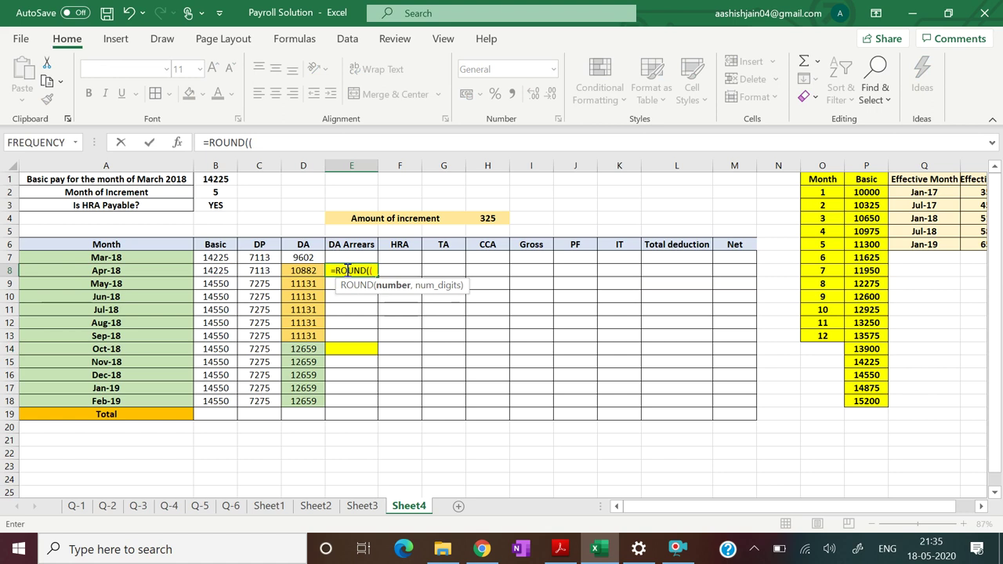
click(210, 270)
text(+)
click(258, 270)
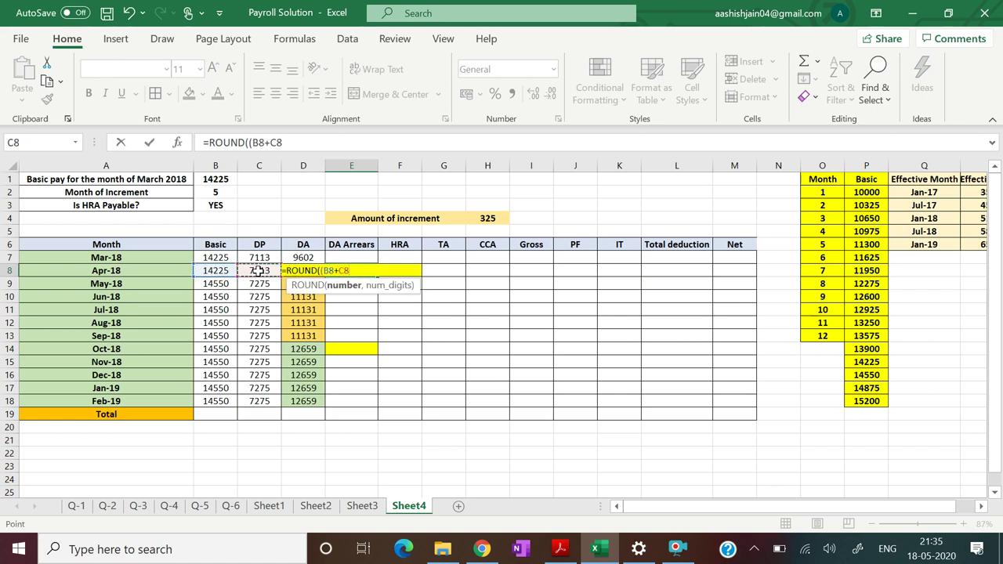
text()*)
mouse_move(732, 511)
mouse_down()
mouse_move(739, 514)
mouse_move(732, 506)
mouse_up()
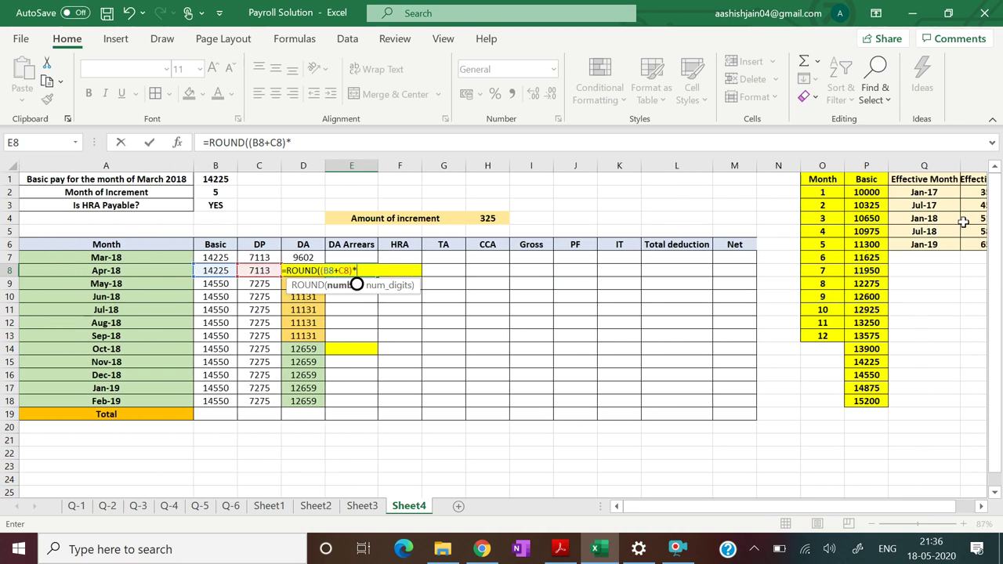
drag(744, 505, 760, 511)
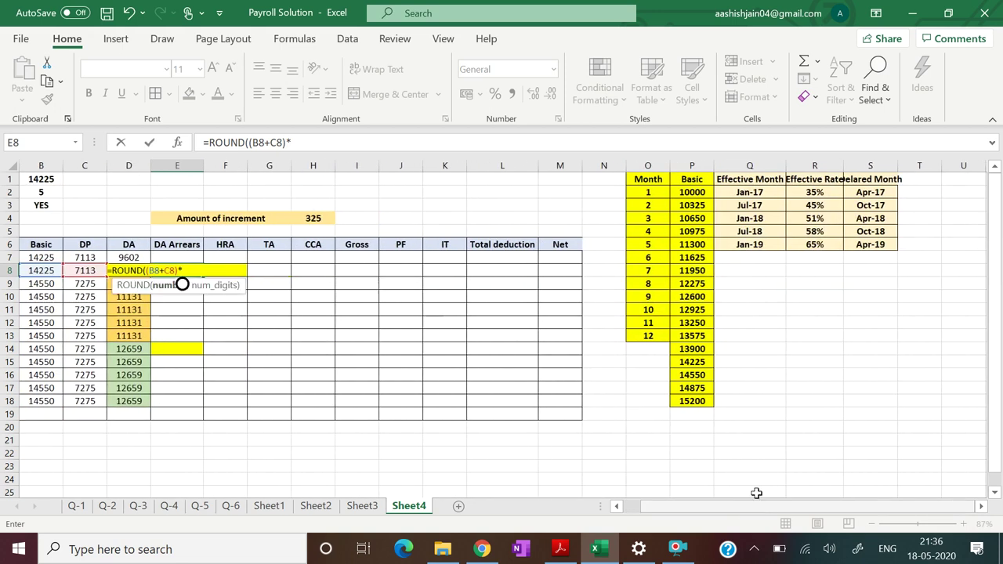
click(810, 218)
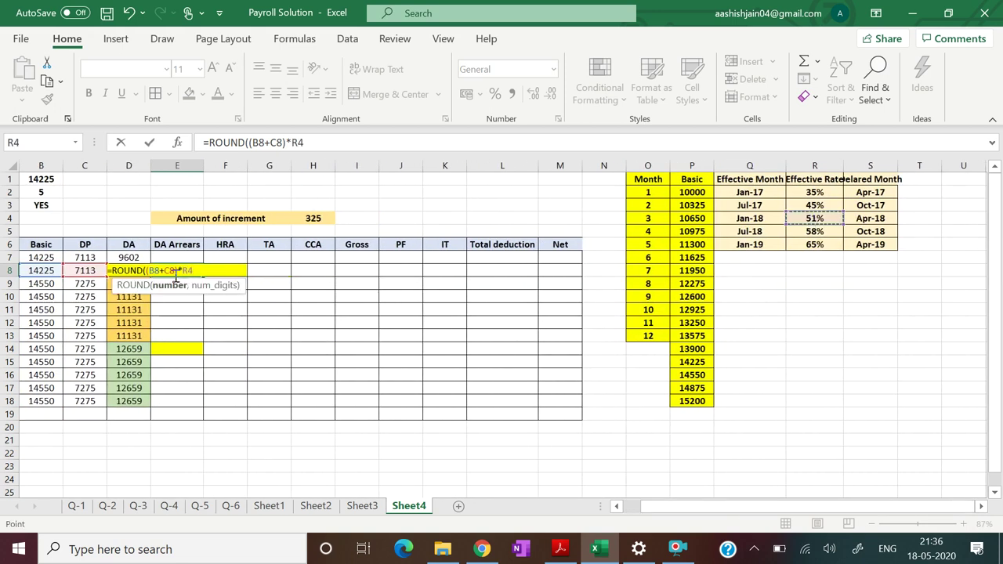
click(213, 272)
text(()
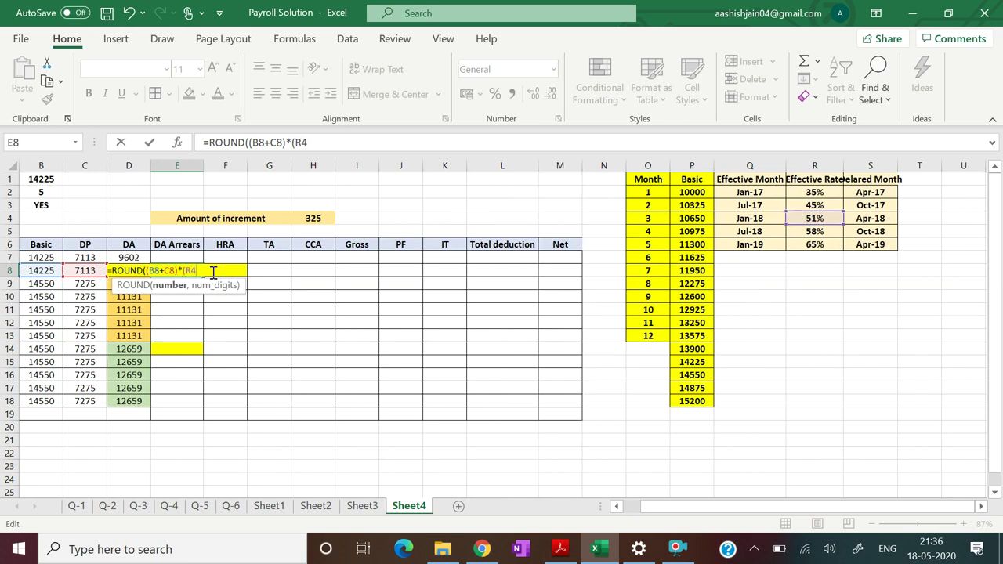
click(814, 206)
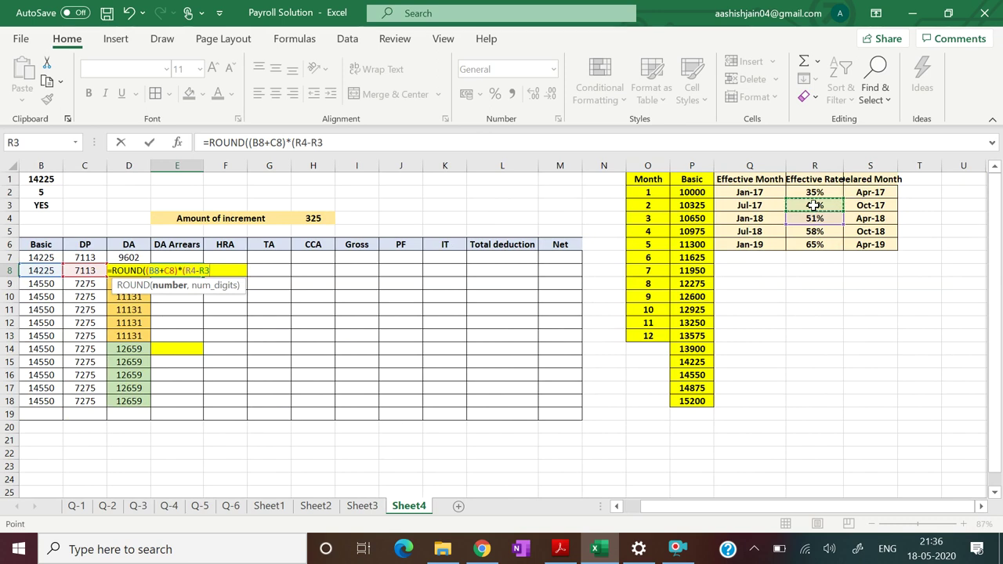
text())
text(*3)
text(,0)
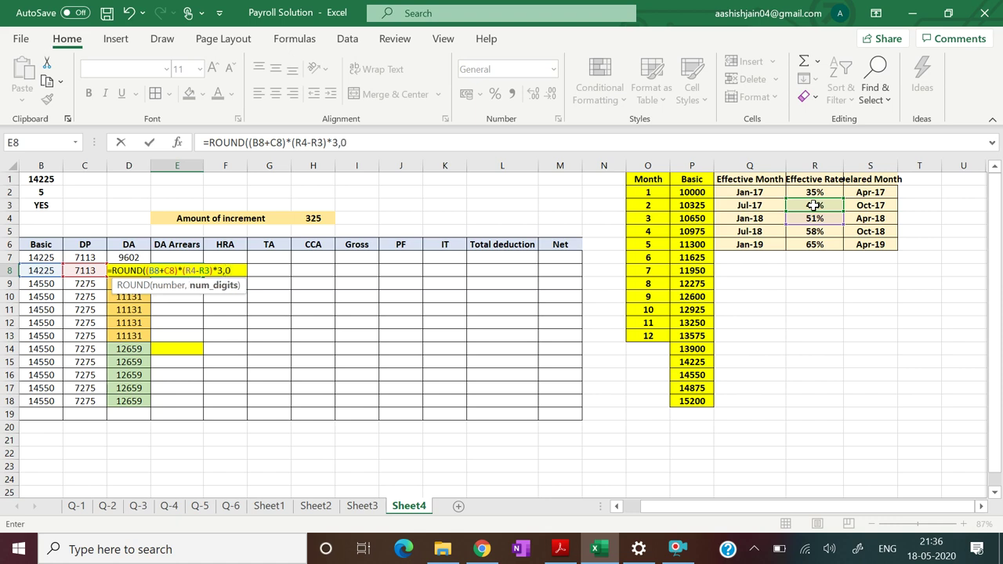
text())
key(Return)
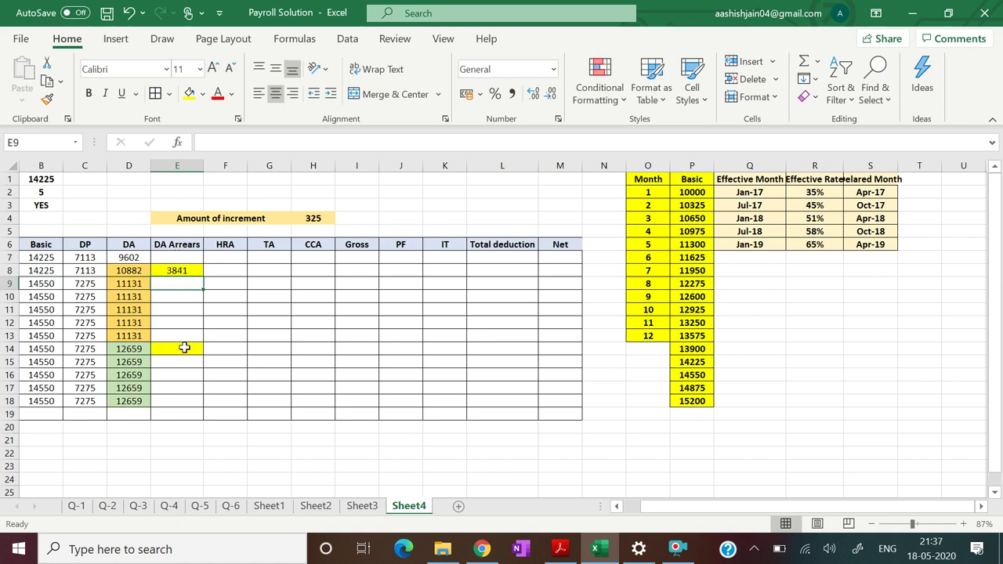
- Calculate the October 2018 DA arrears in E14 with =ROUND((B14+C14)*(R5-R4)*3,0), using the Jul-18 and Jan-18 effective rates
click(184, 348)
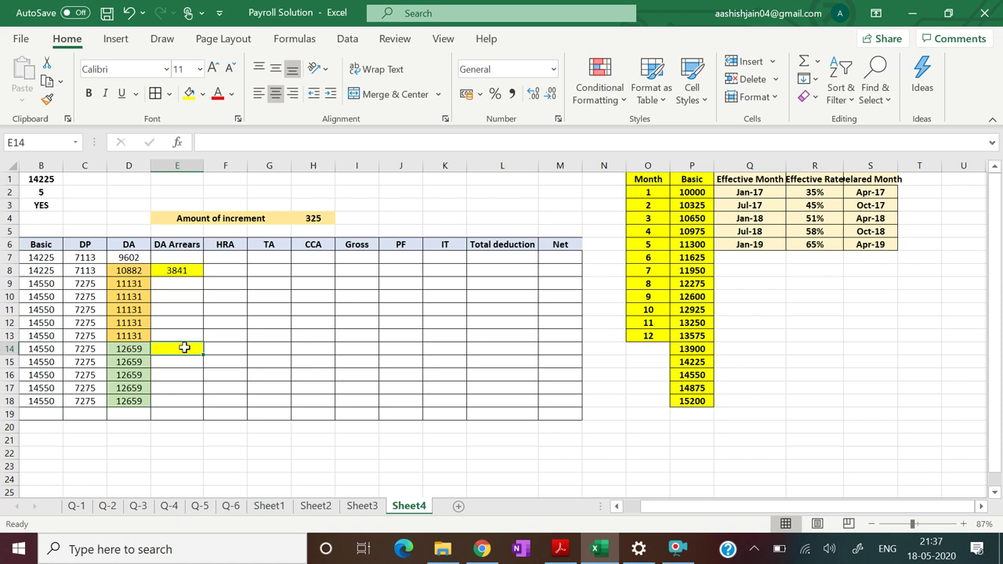
text(=R)
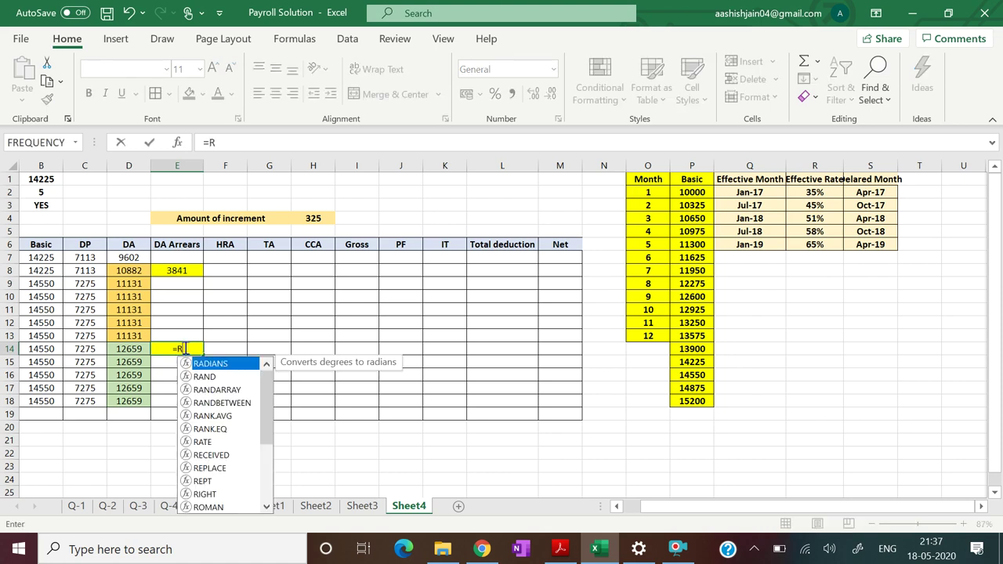
text(OUND(()
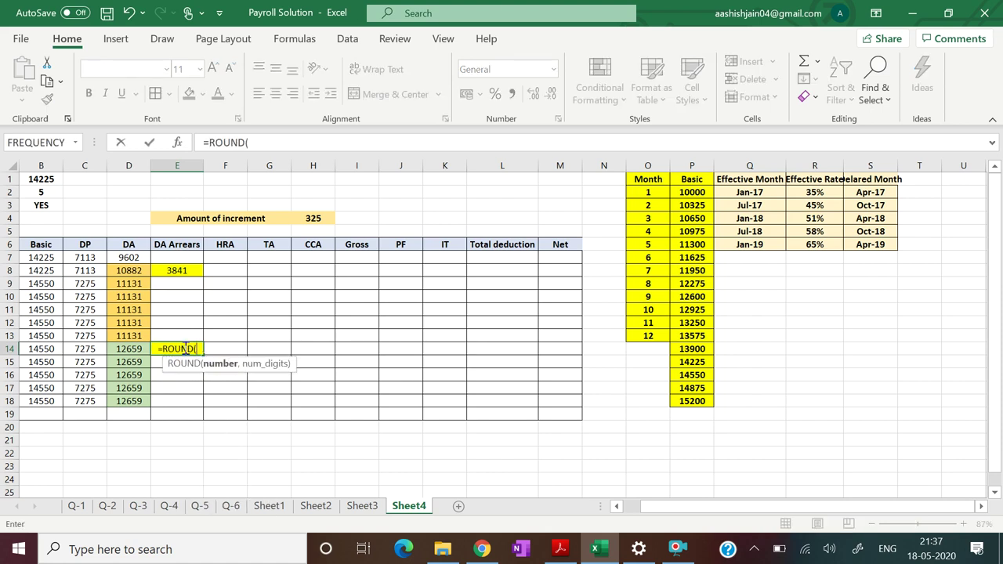
click(43, 349)
text(+)
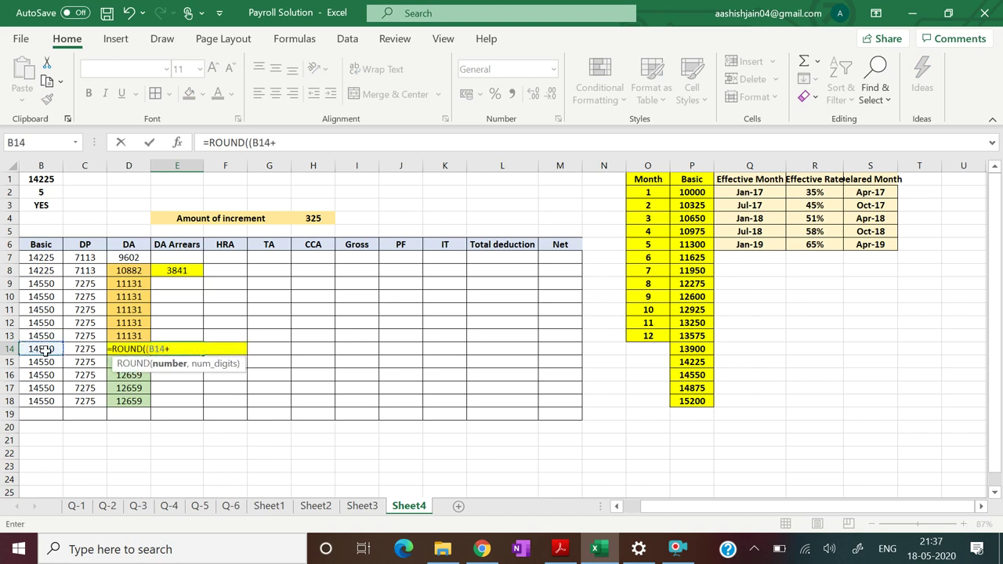
click(83, 350)
text()*)
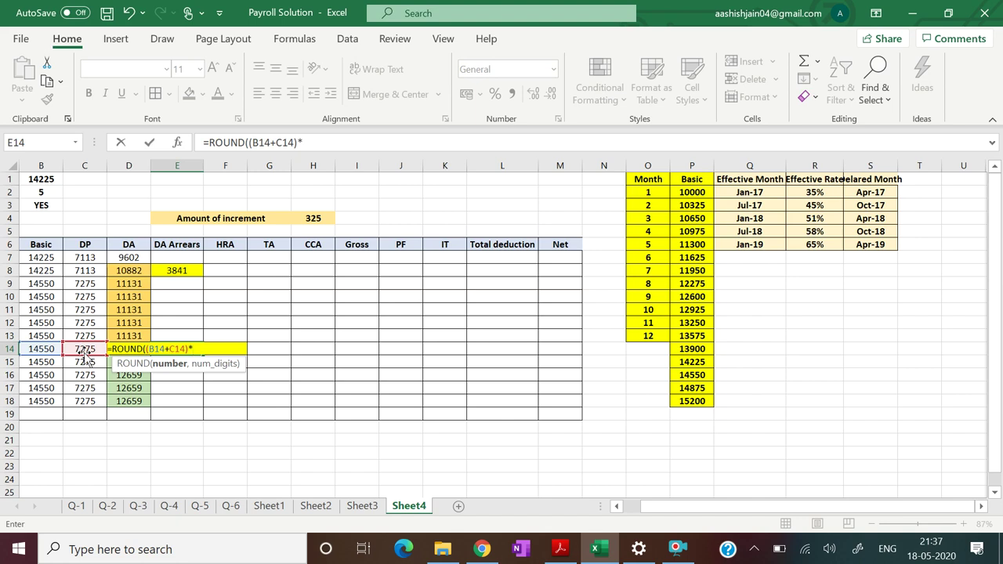
click(810, 230)
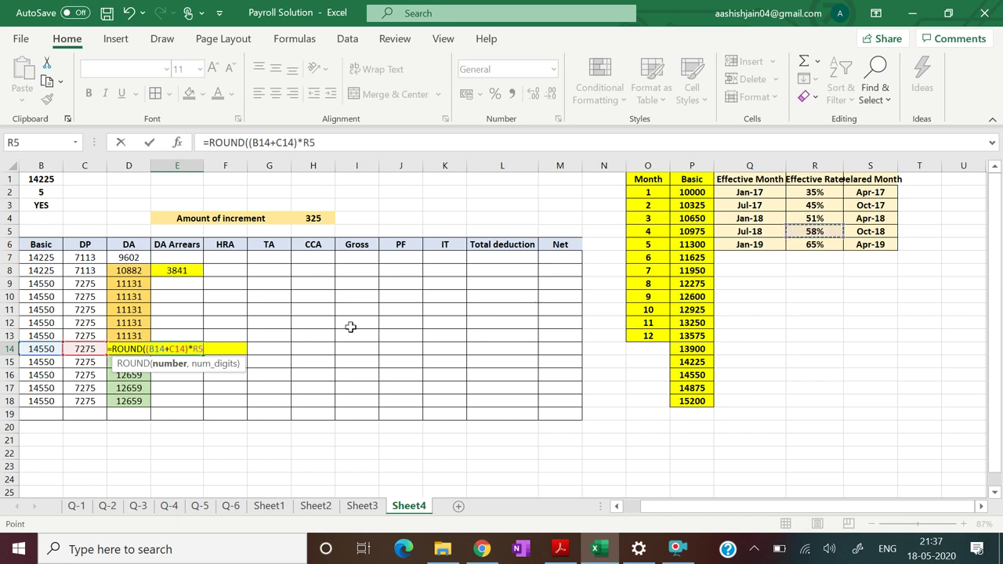
click(233, 350)
text((R5-)
click(795, 220)
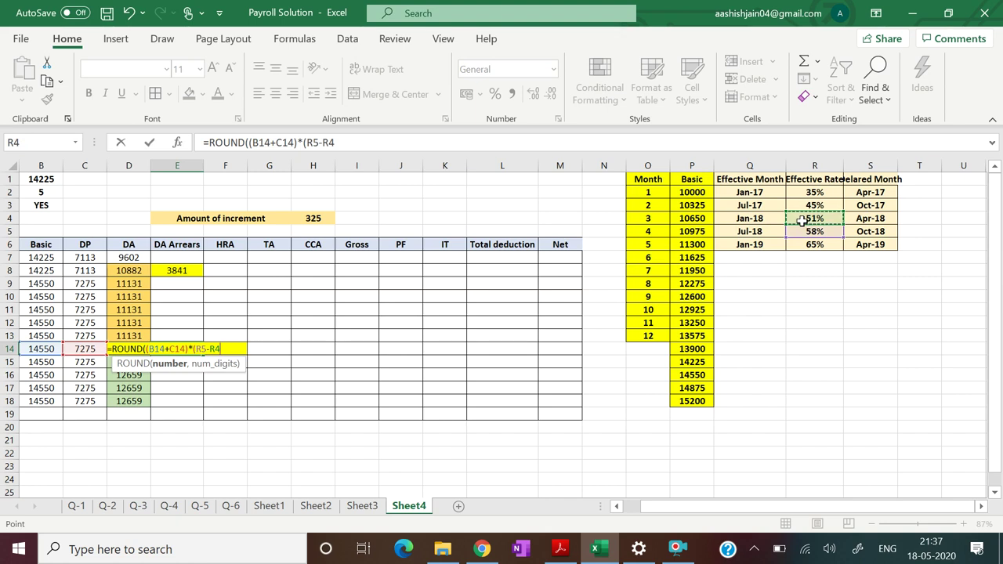
text()*#)
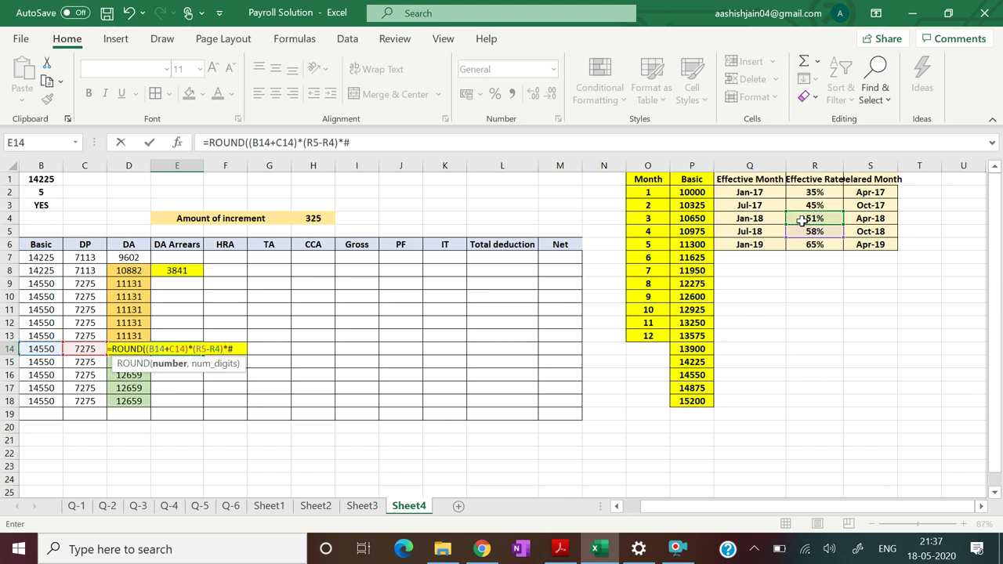
key(BackSpace)
text(3,)
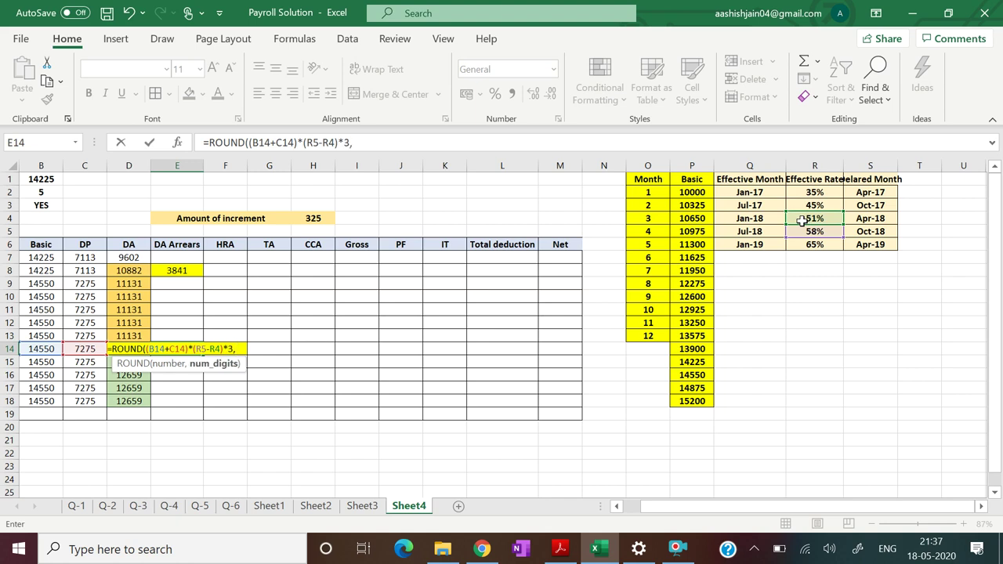
text(0))
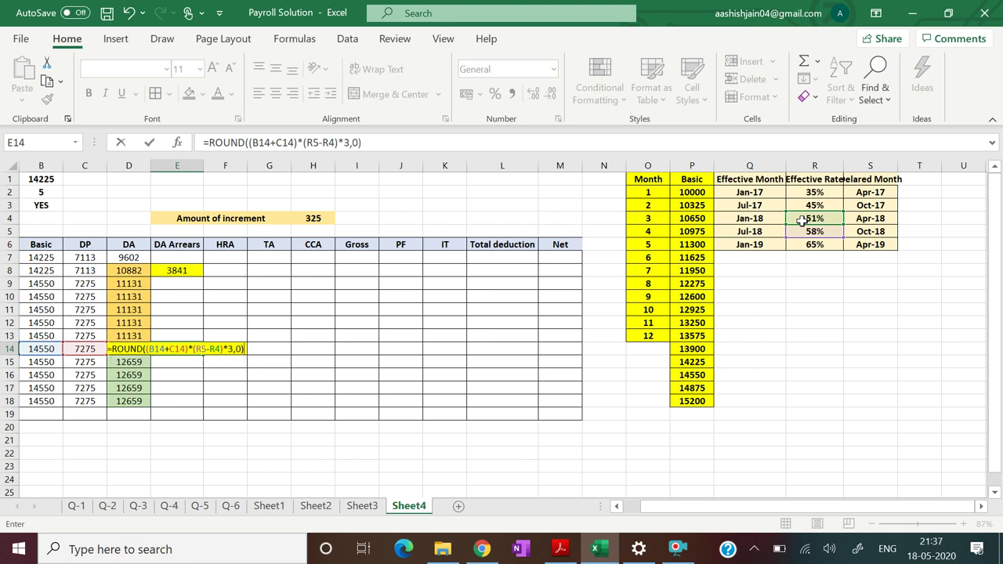
key(Return)
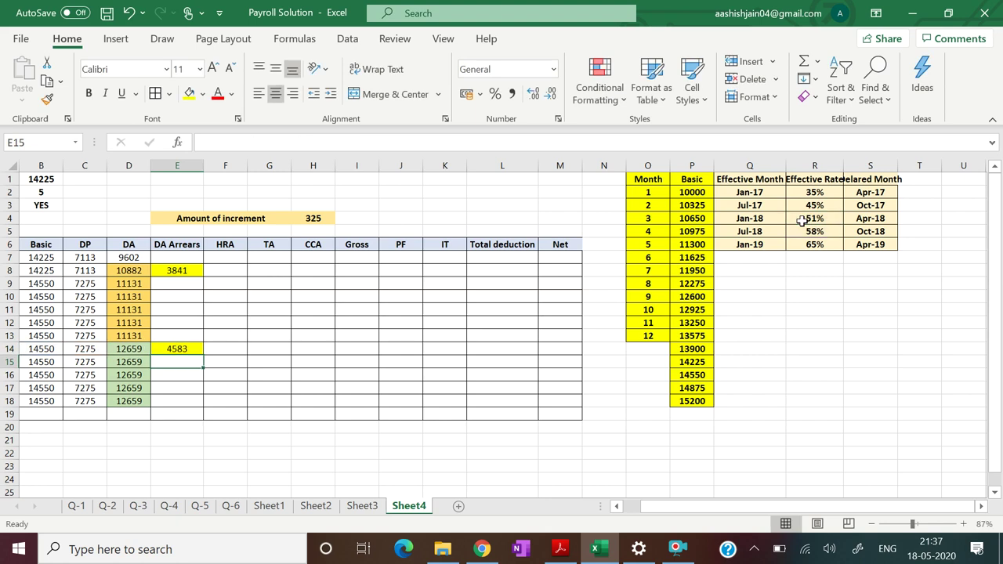
- Check the HRA rule in the payroll questions PDF in Acrobat Reader and return to the March 2018 HRA cell F7 in Excel
drag(709, 502, 696, 504)
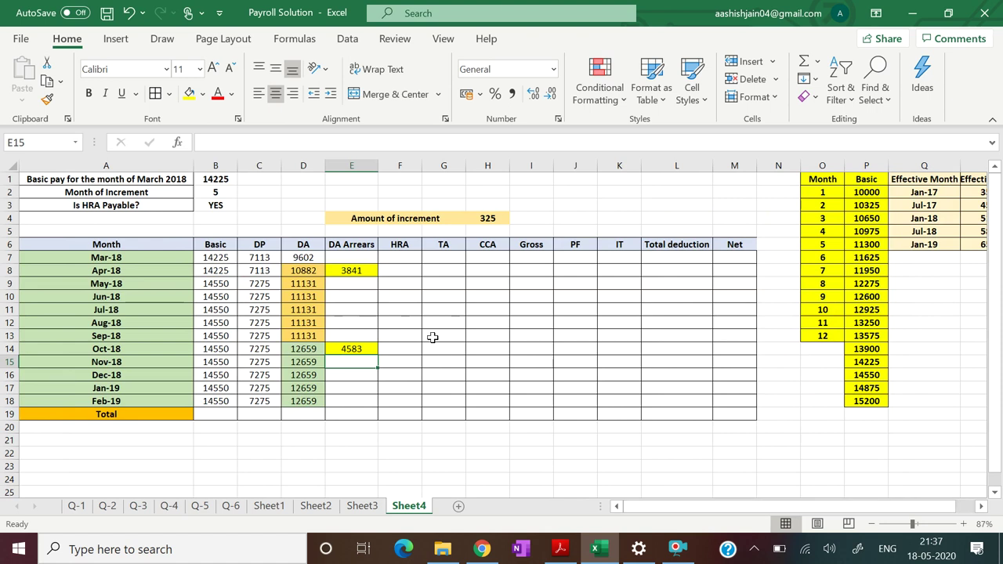
click(406, 259)
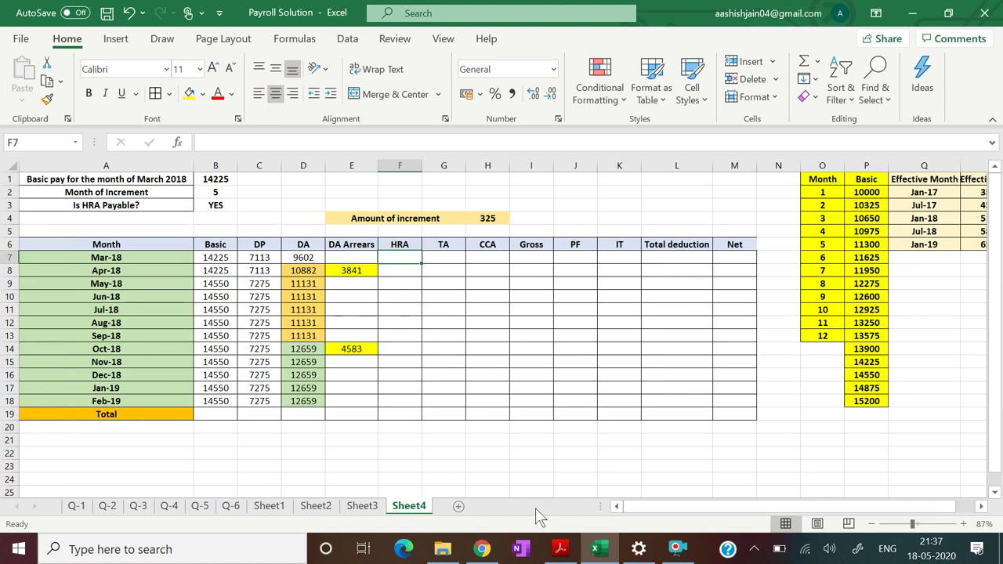
click(559, 550)
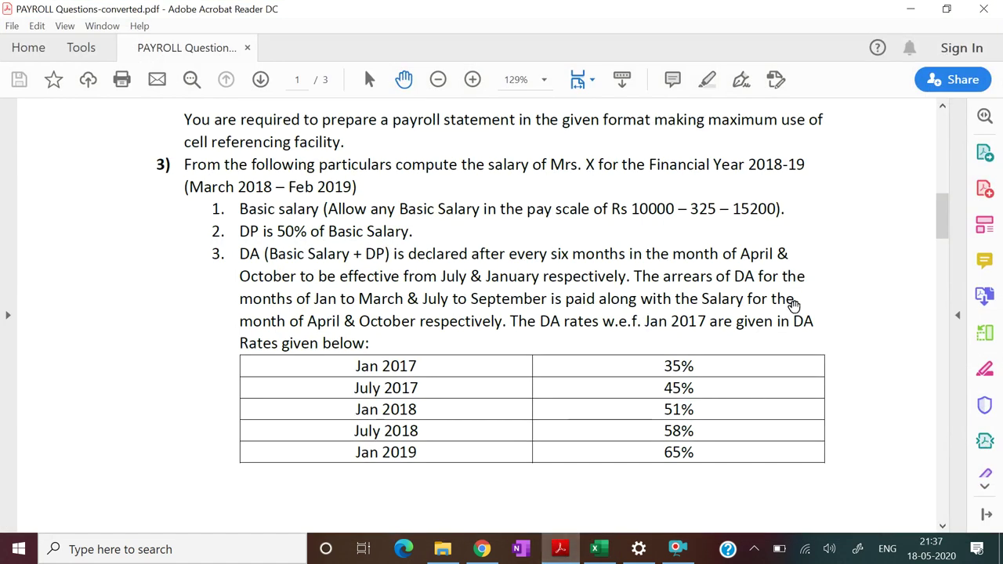
drag(946, 235, 951, 291)
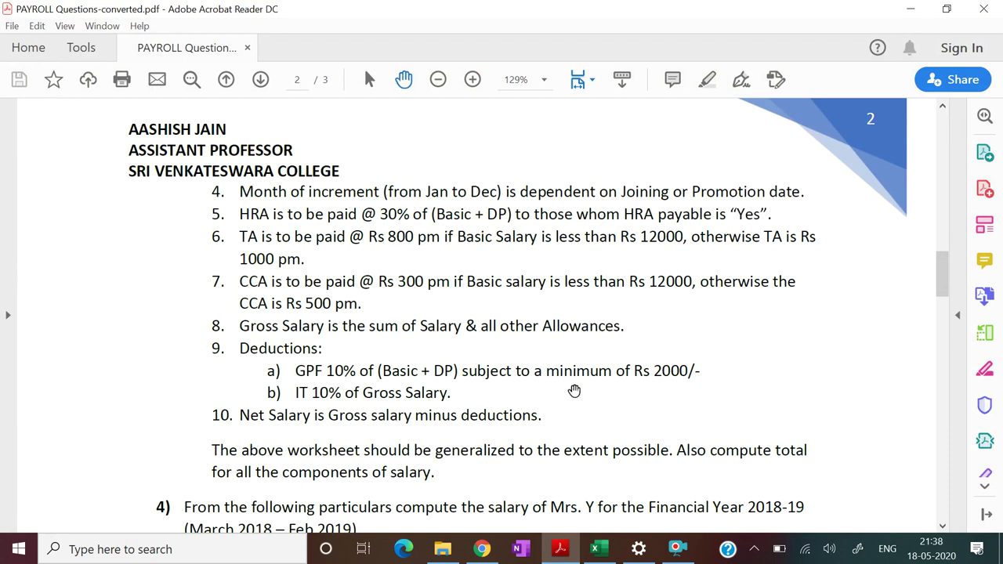
click(560, 550)
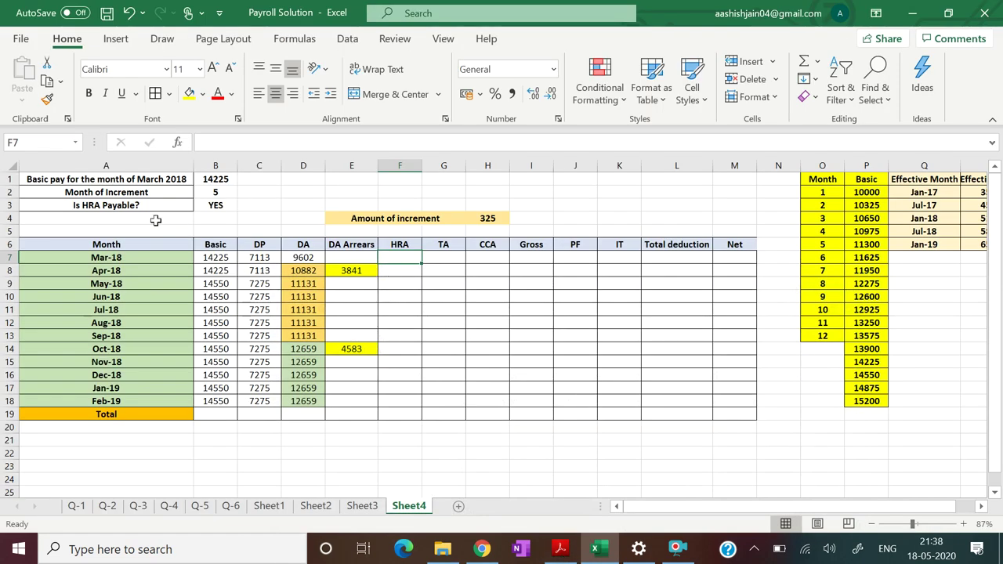
- Calculate the March 2018 HRA in F7 with =ROUND(IF(B3="YES",30%*(B7+C7),0),0)
text(=)
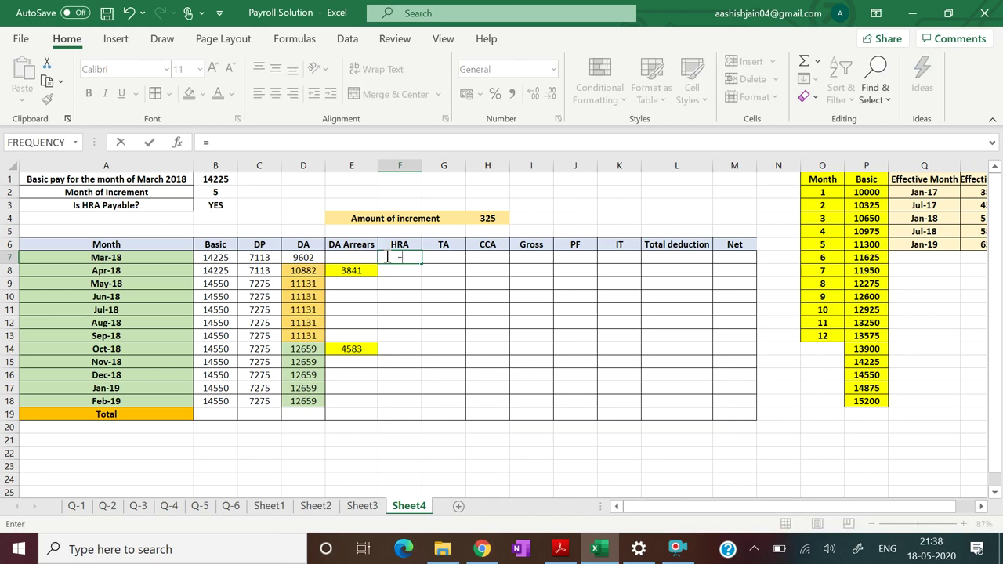
text(R)
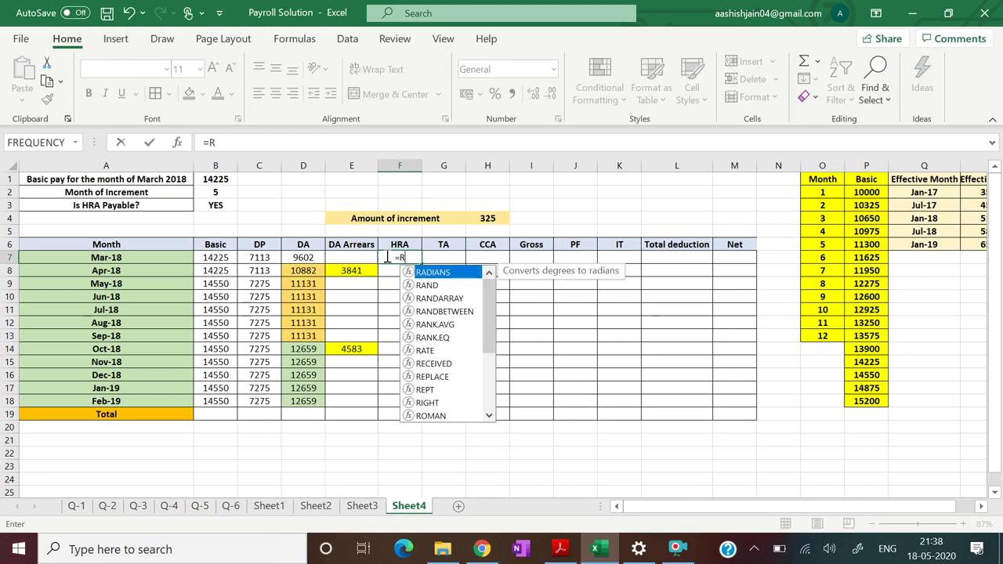
text(OUND()
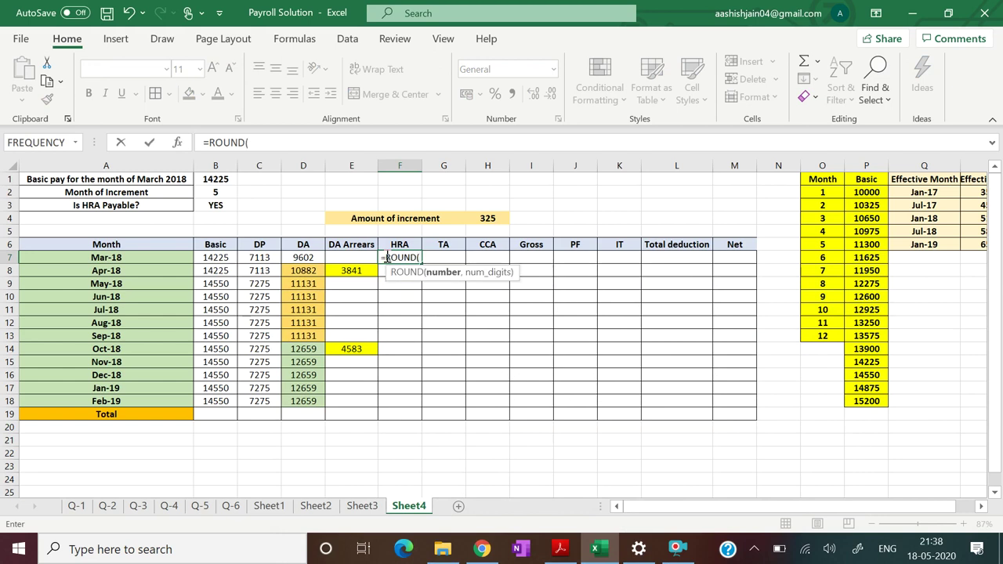
text(IF()
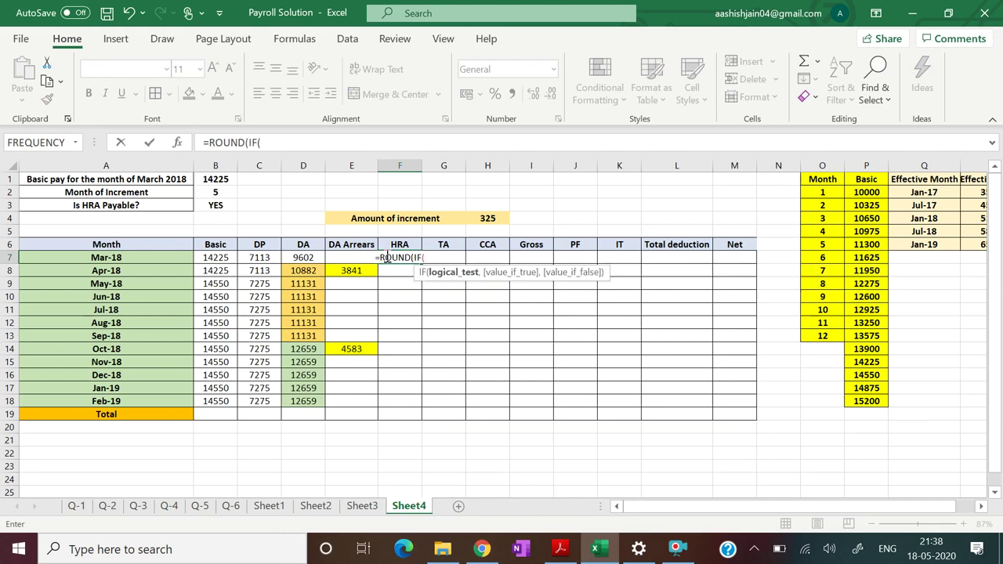
click(218, 206)
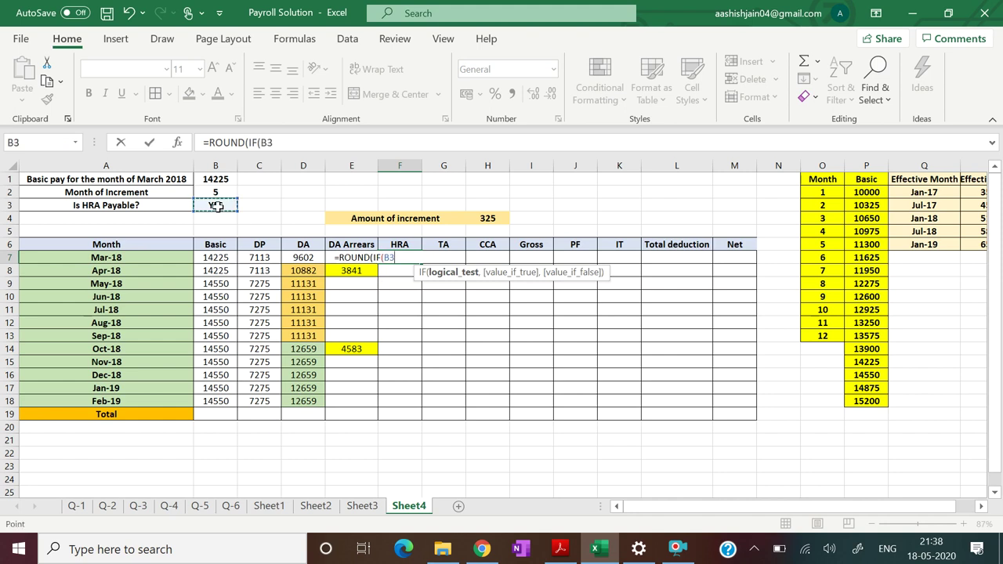
text(=)
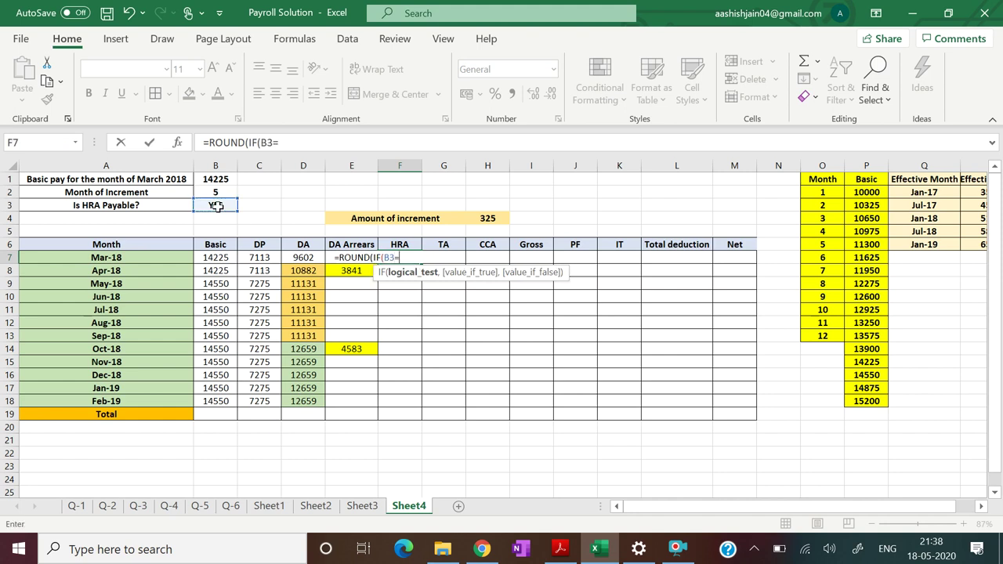
text("YES",)
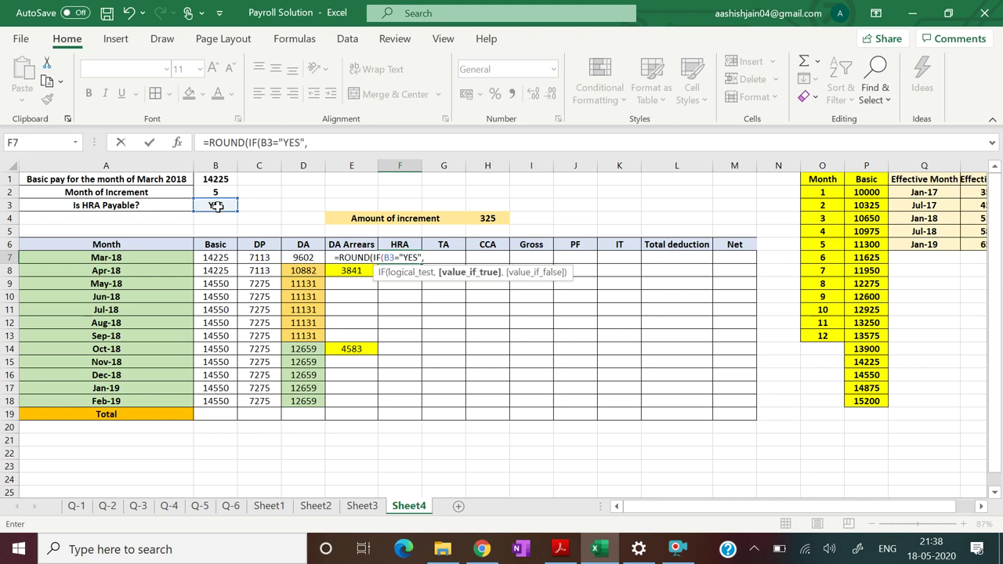
text(30%*()
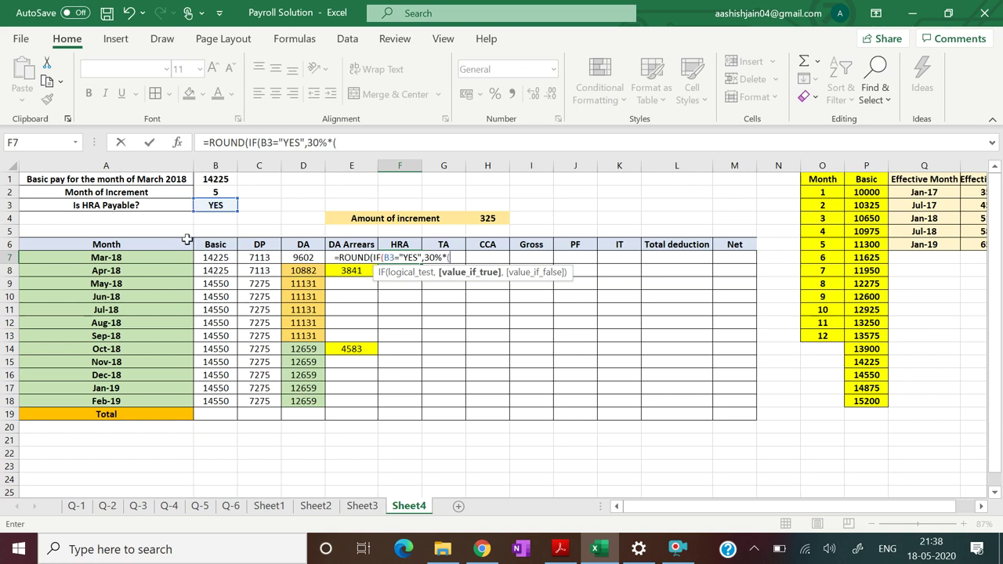
click(210, 257)
text(+)
click(257, 257)
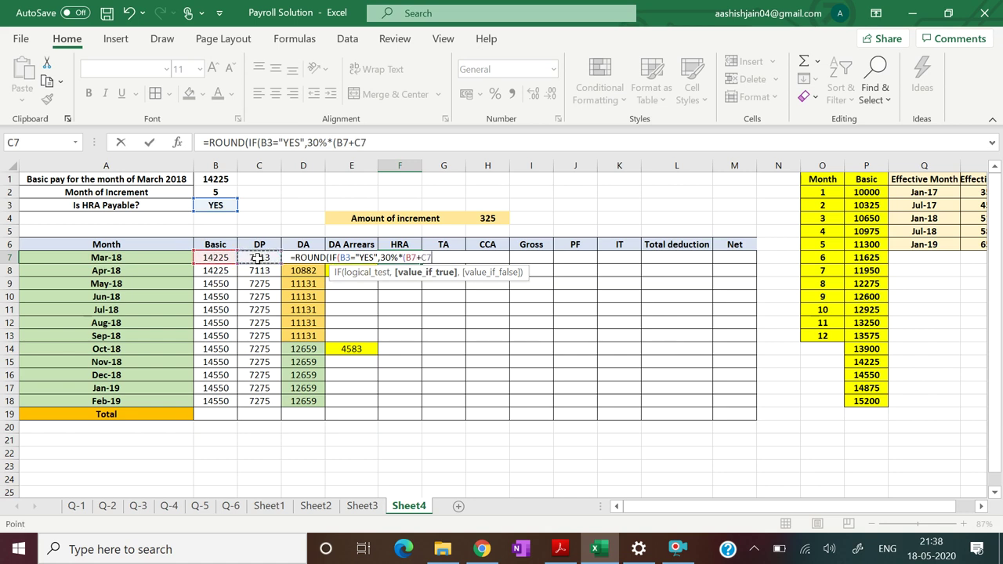
text(),0)
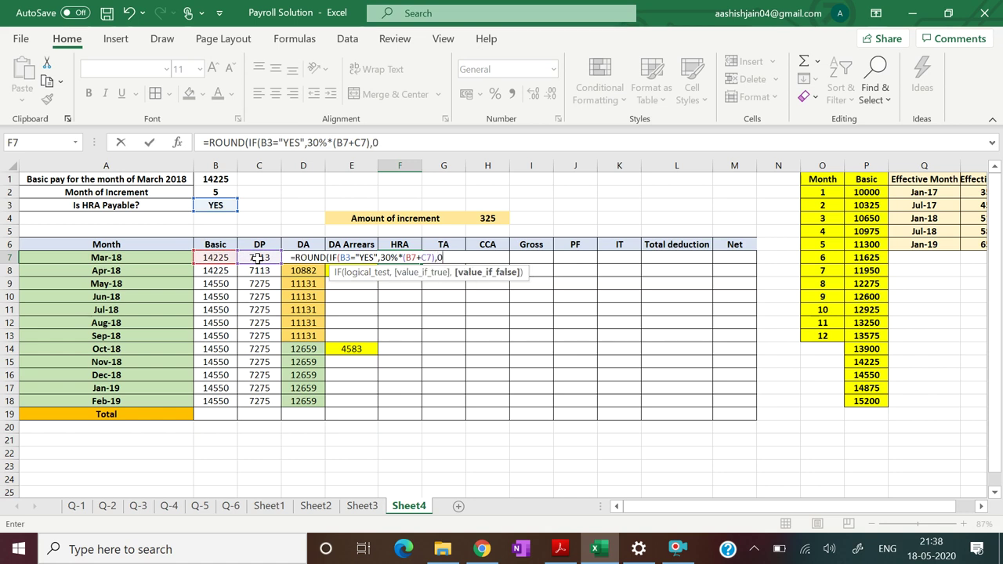
text())
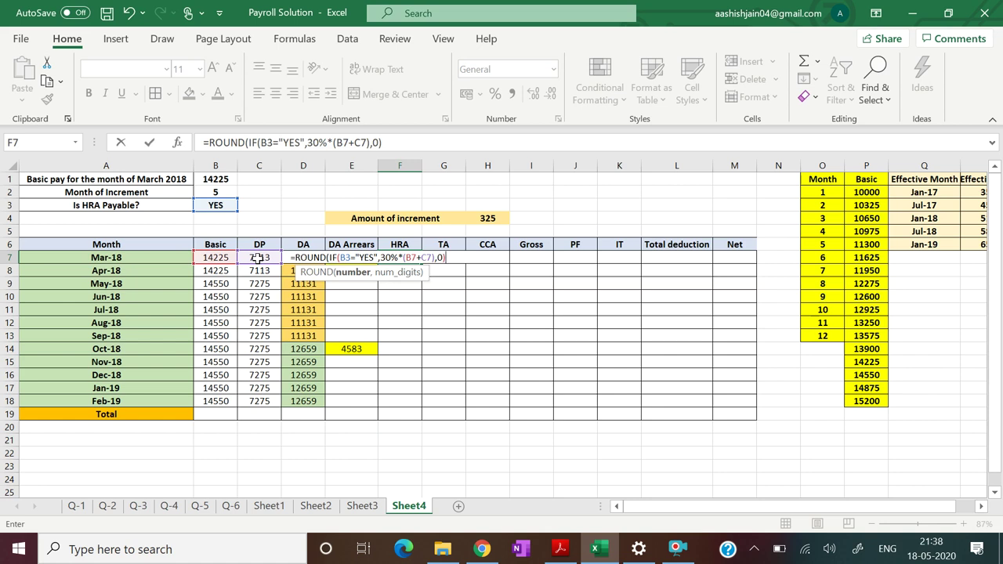
text(,0)
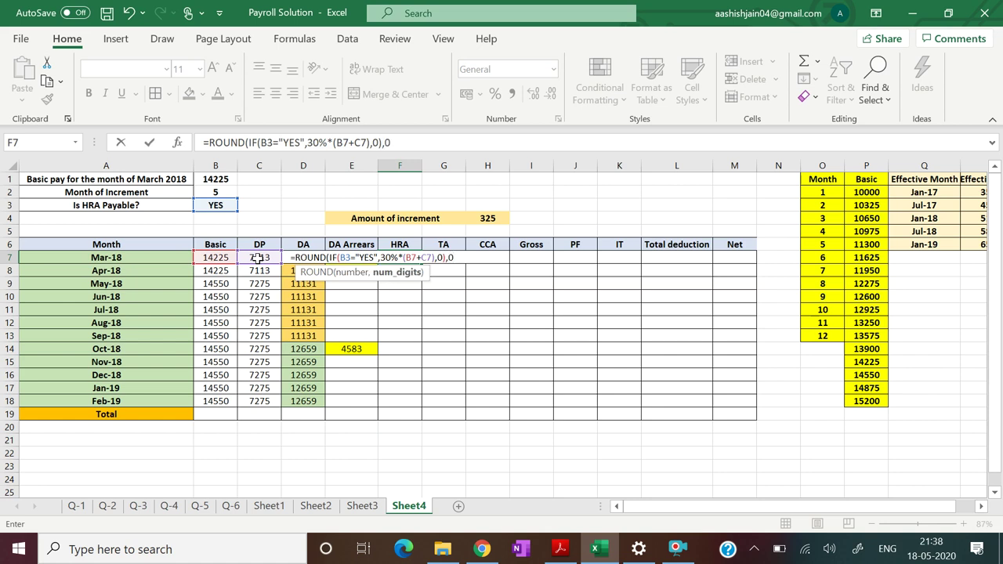
text())
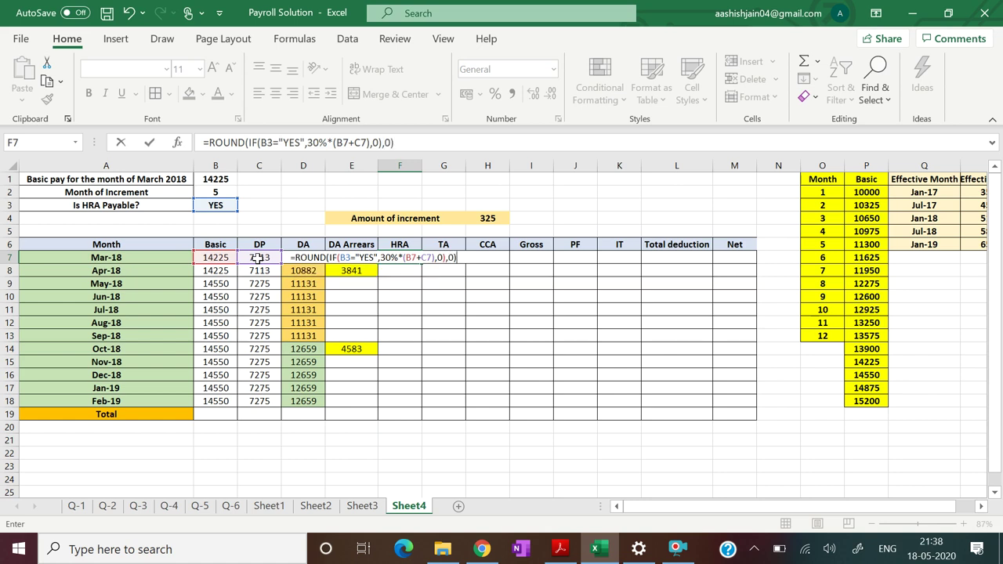
key(Return)
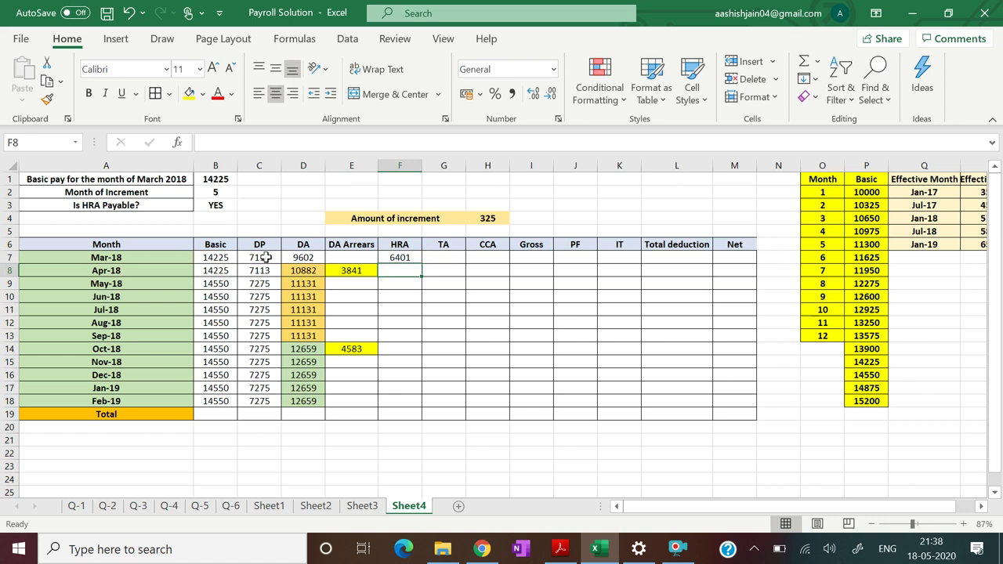
- Make the Is HRA Payable? reference in the F7 formula absolute as $B$3
click(390, 258)
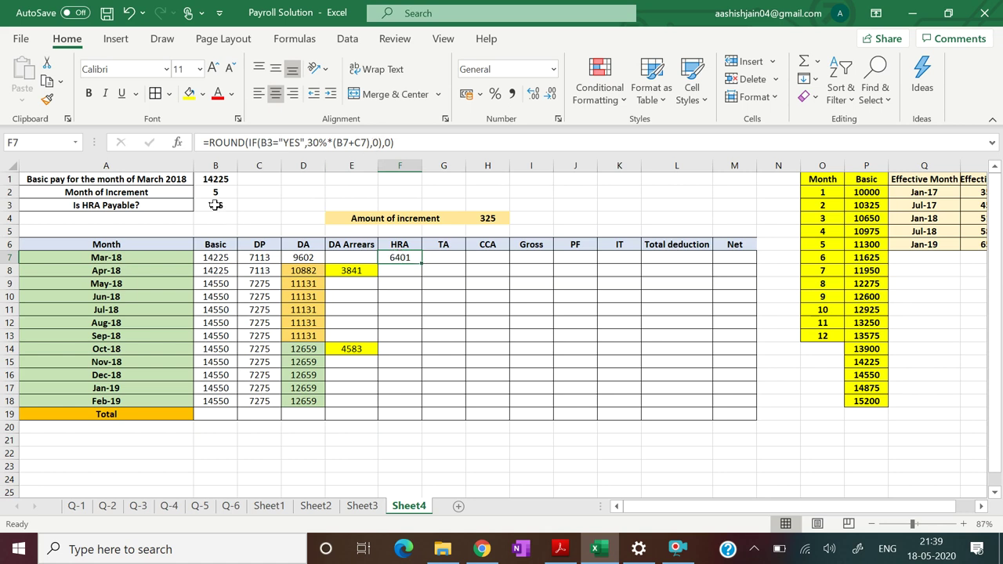
click(267, 141)
double_click(267, 141)
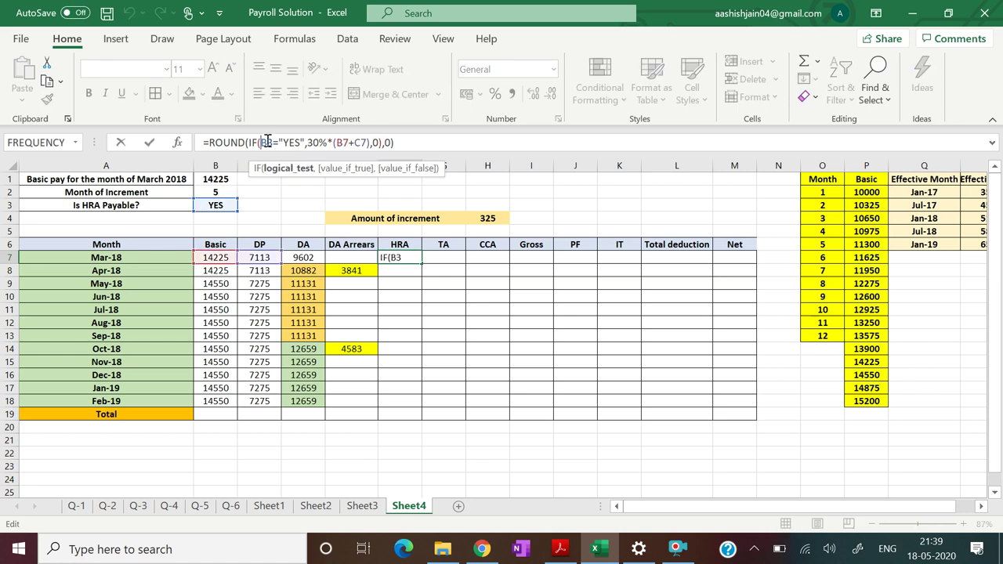
key(F4)
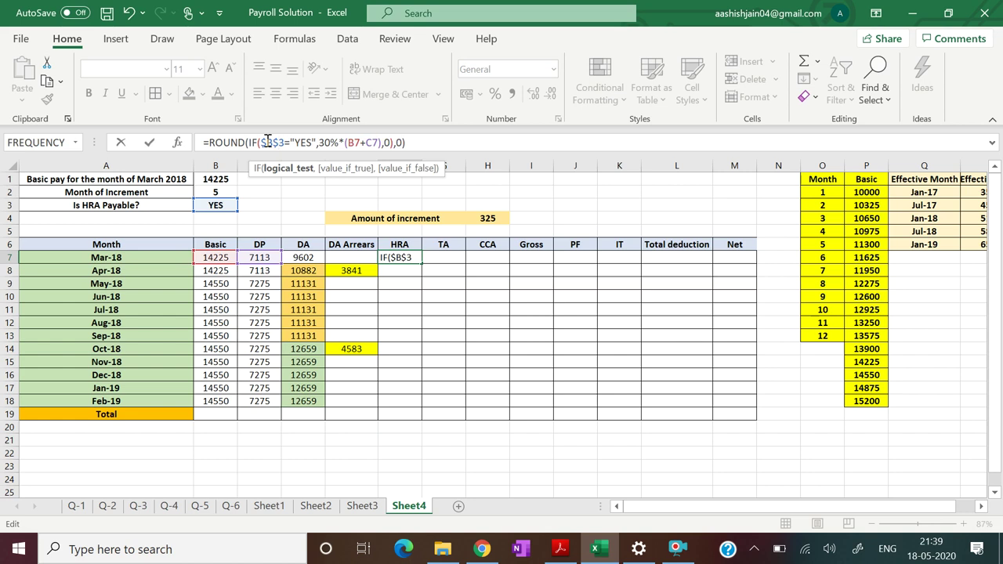
key(Return)
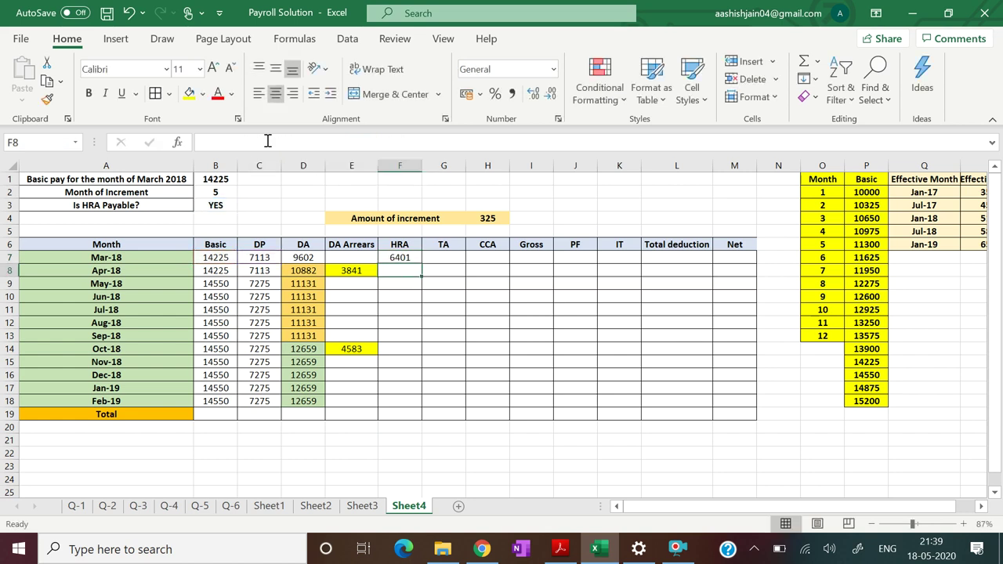
- Copy the HRA formula from F7 down to the February 2019 row, F18
click(407, 257)
drag(420, 263, 410, 408)
click(502, 464)
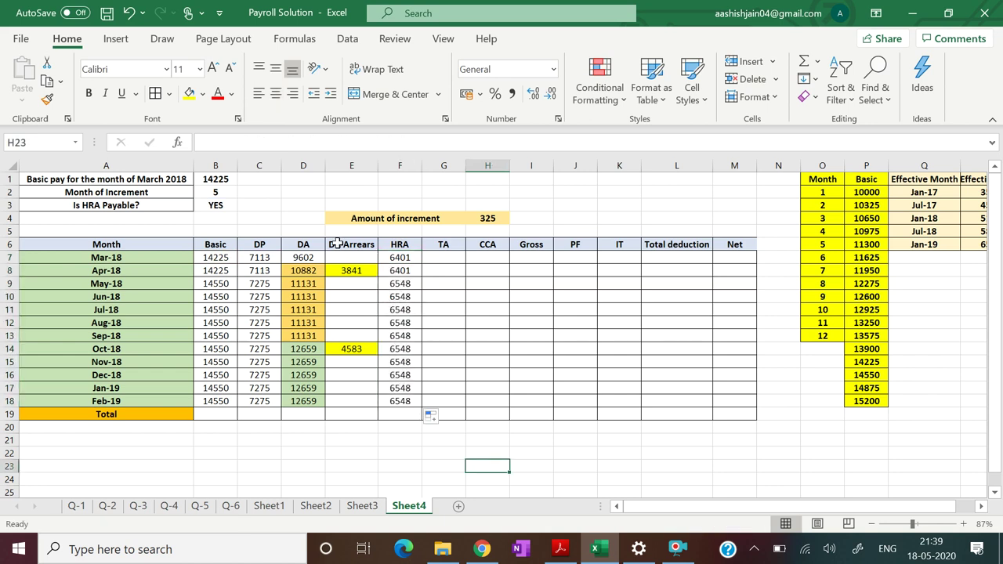
- Test the HRA formulas by switching Is HRA Payable? in B3 to NO and back to YES
click(396, 259)
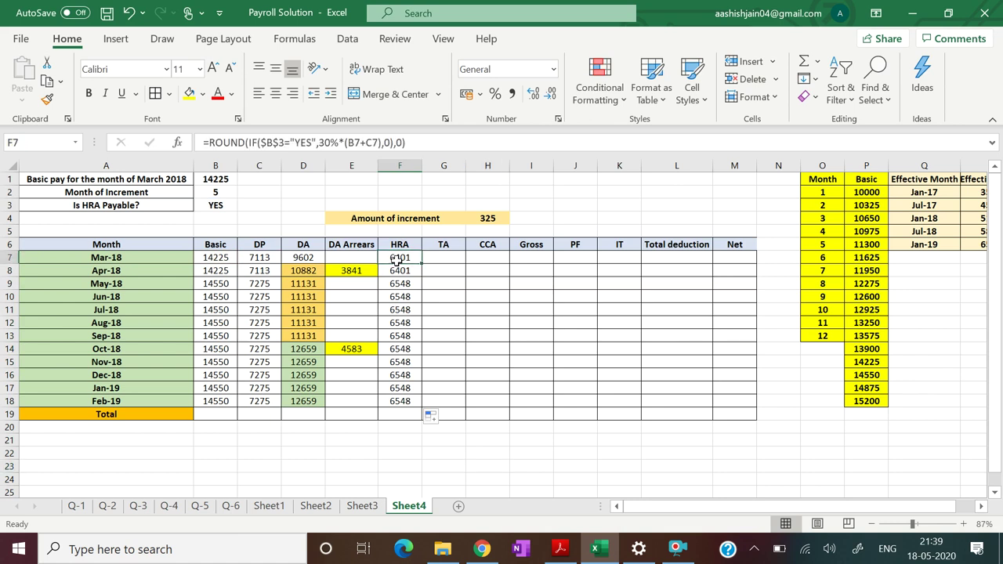
click(227, 206)
click(244, 206)
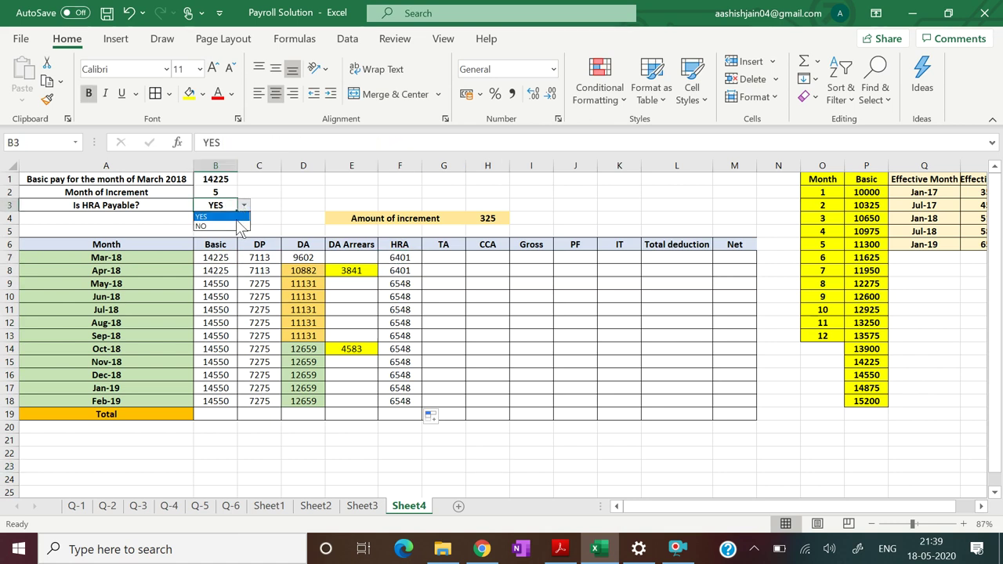
click(227, 216)
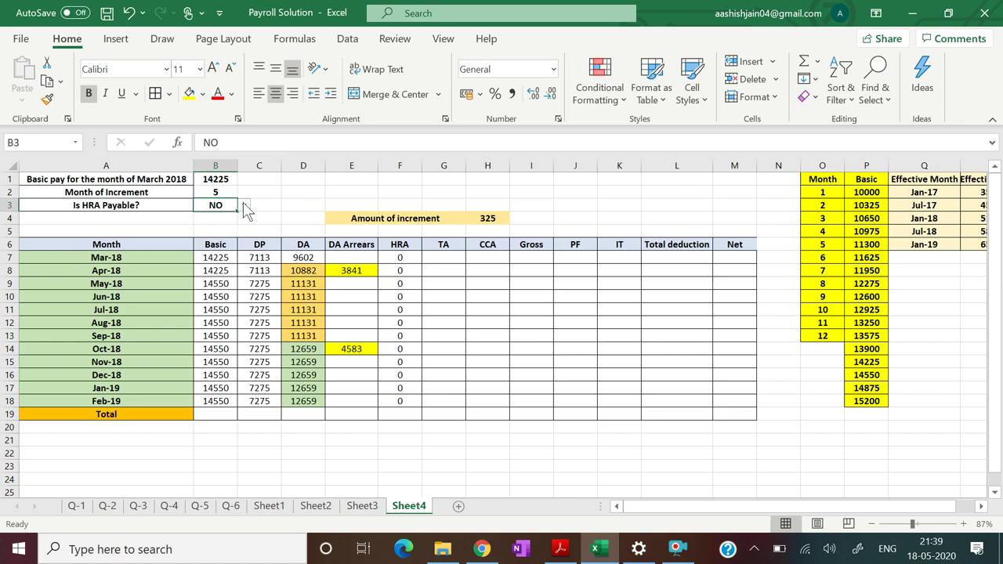
click(243, 205)
click(233, 216)
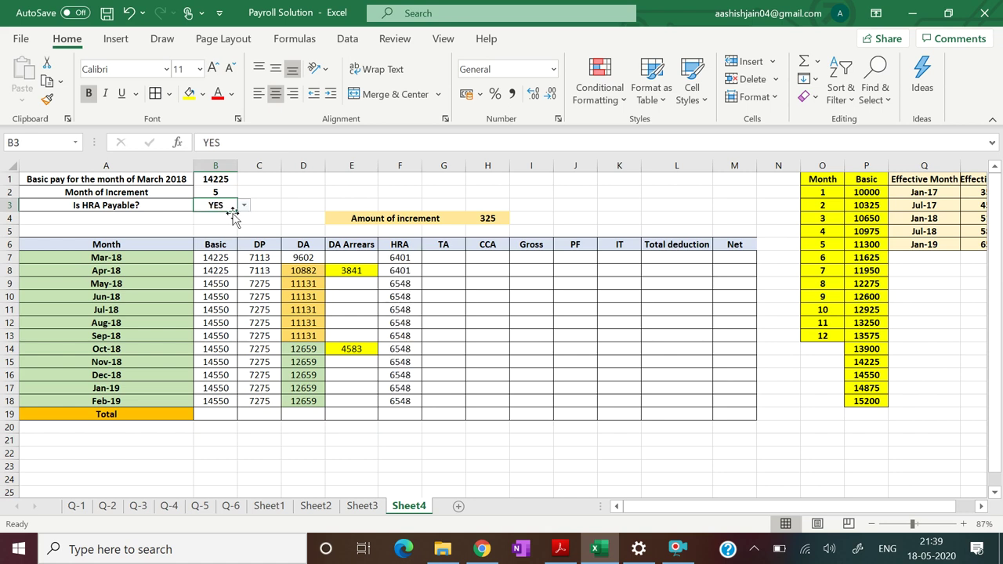
click(646, 404)
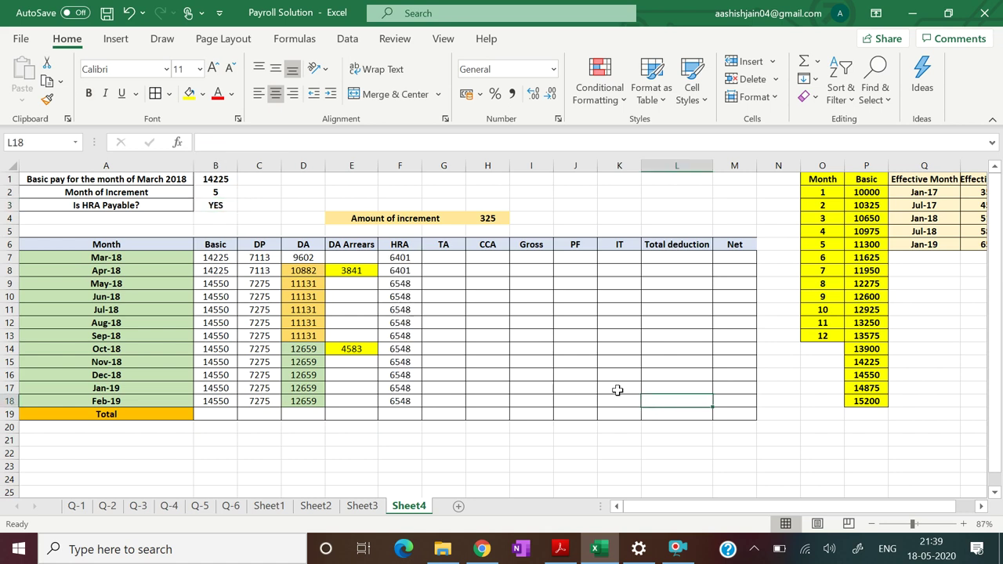
- Calculate the March 2018 TA in G7 with =IF(B7<12000,800,1000), following the TA rule in the payroll questions PDF
click(444, 259)
click(560, 548)
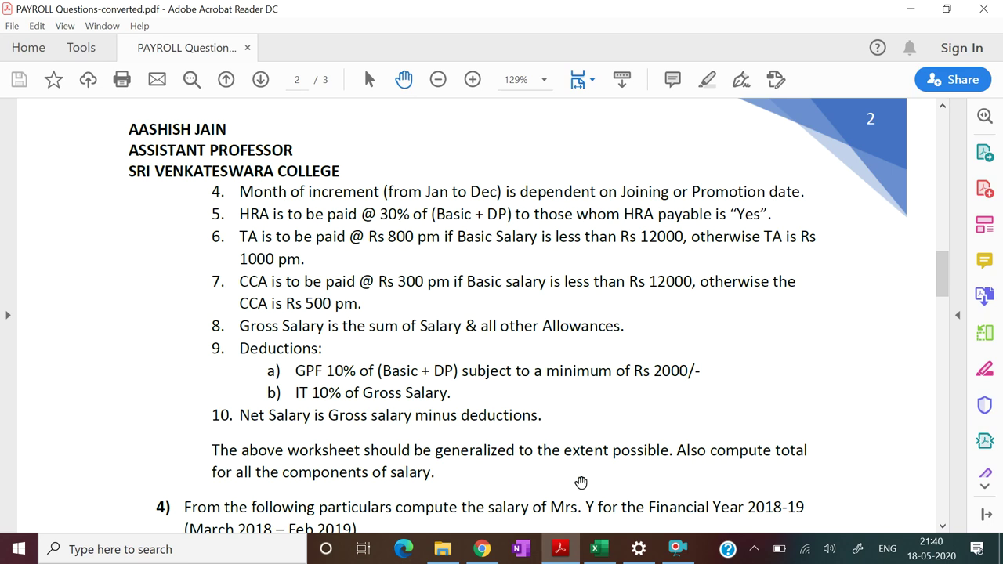
click(595, 548)
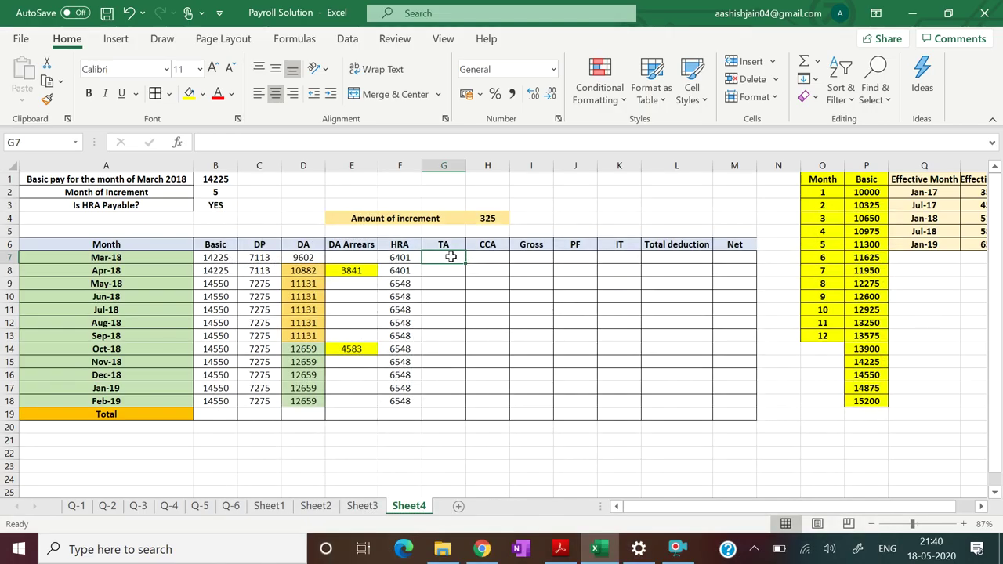
text(=IF)
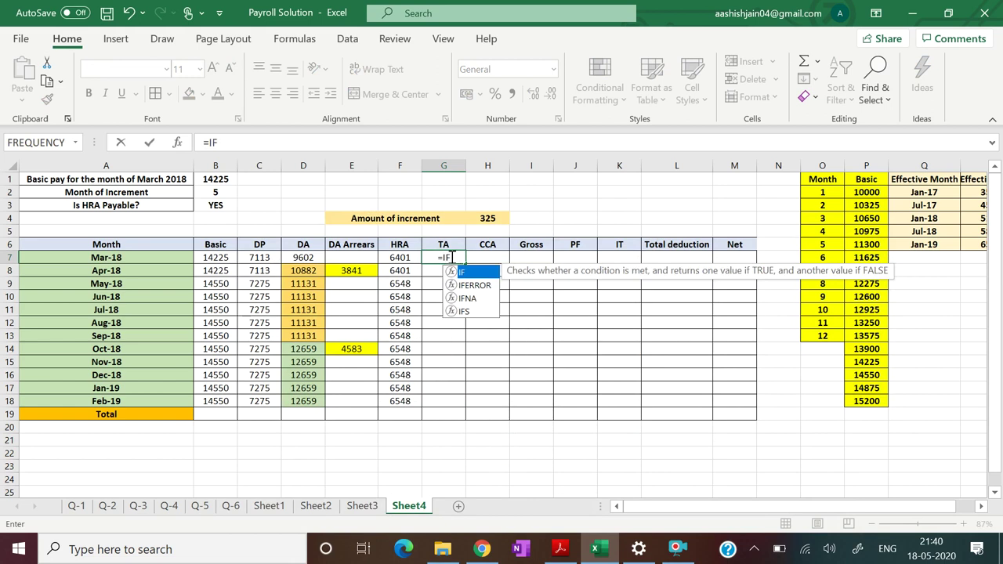
text(()
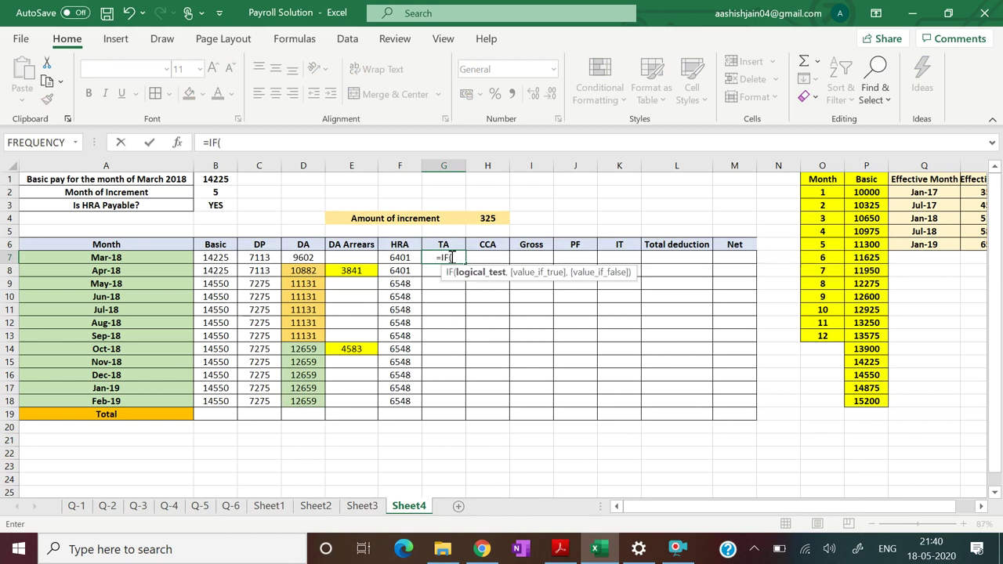
click(212, 258)
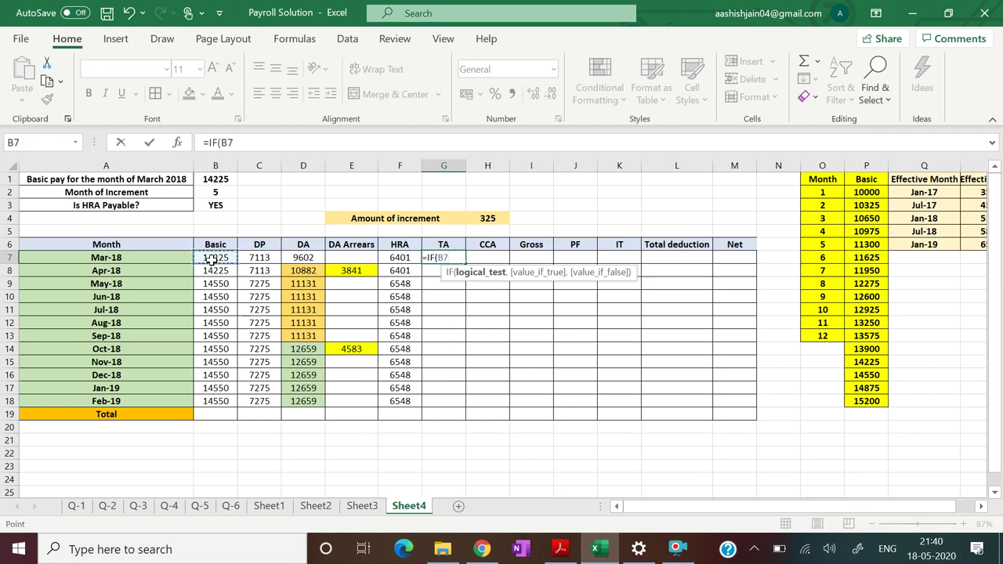
text(<12000)
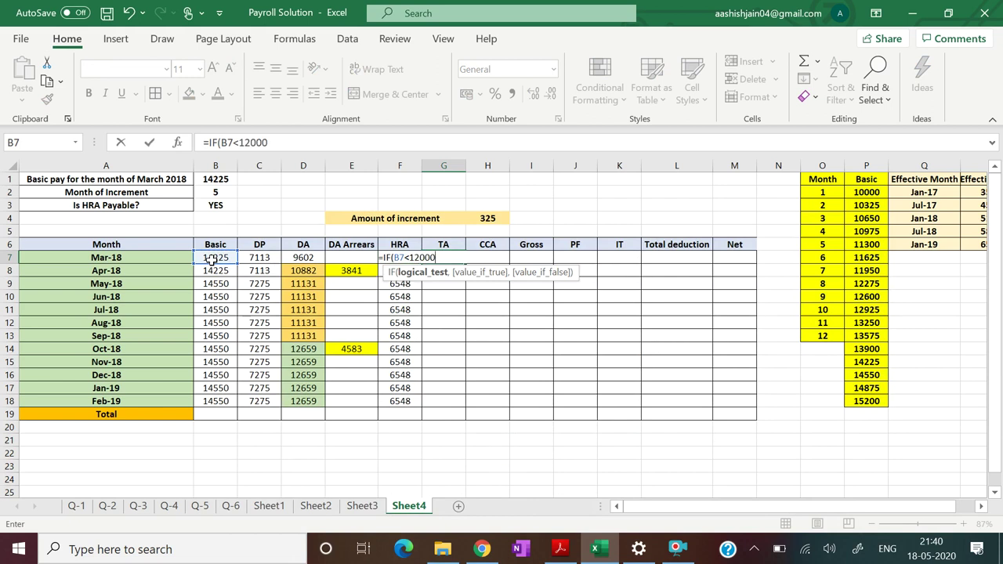
text(,8)
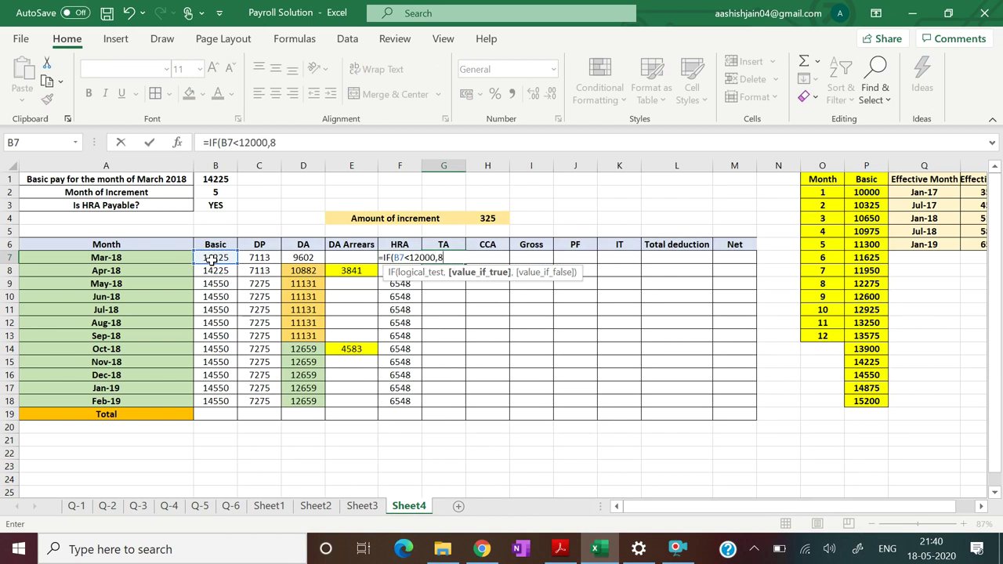
text(00,1000)
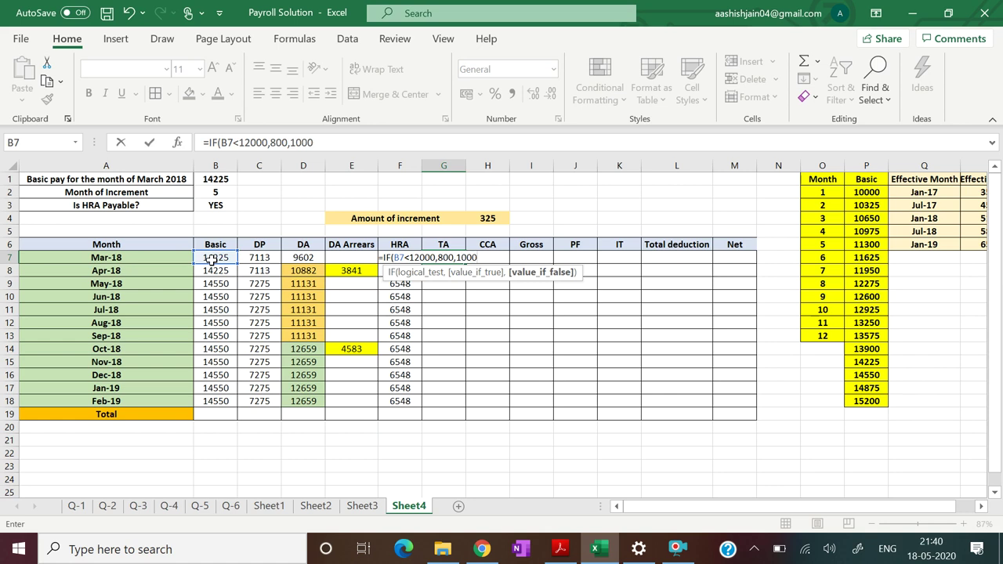
text())
key(Return)
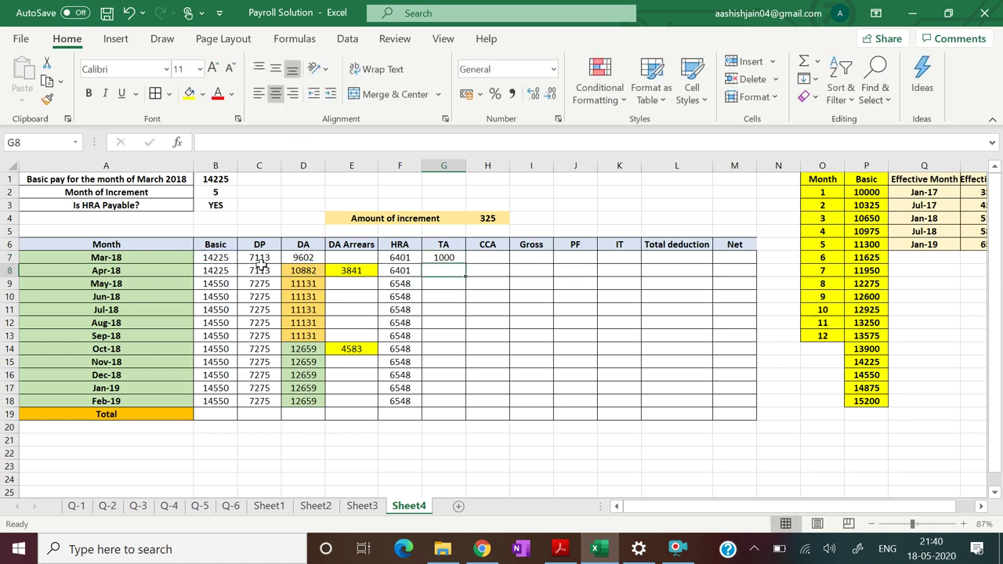
- Copy the TA formula from G7 down to the February 2019 row, G18
click(433, 257)
drag(465, 262, 460, 408)
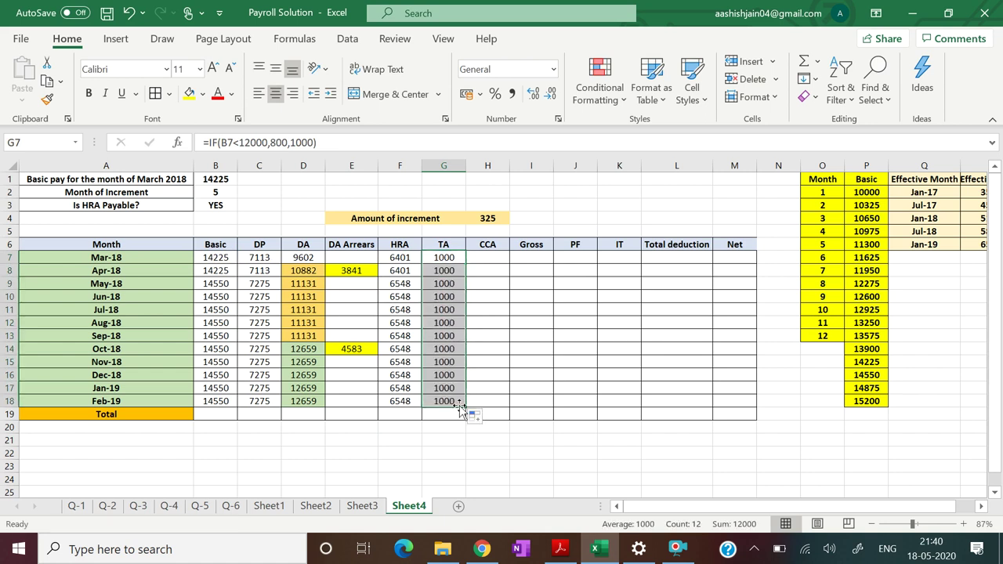
click(529, 388)
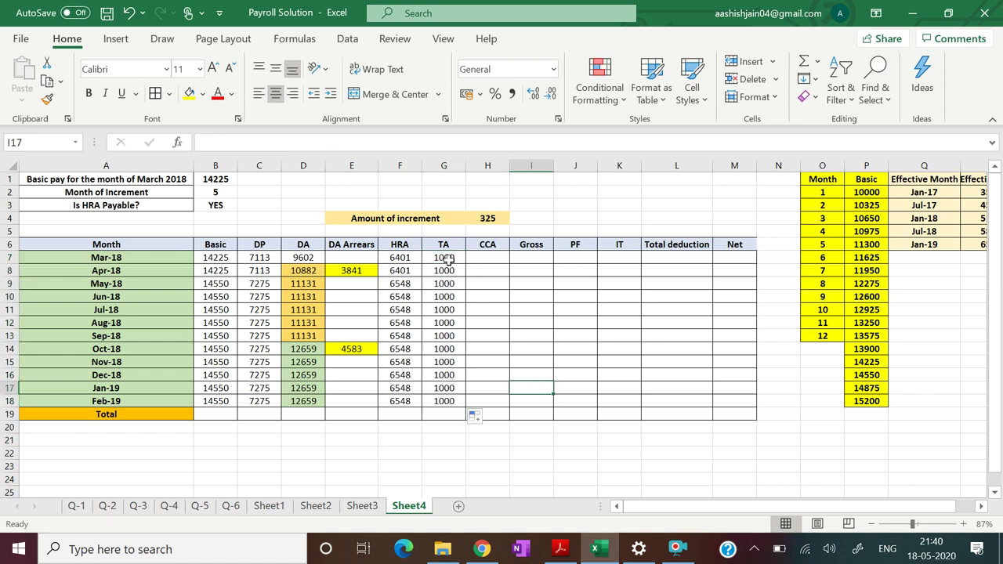
- Test the TA formulas by switching the March 2018 basic pay in B1 to 10325 and back to 14225
click(447, 258)
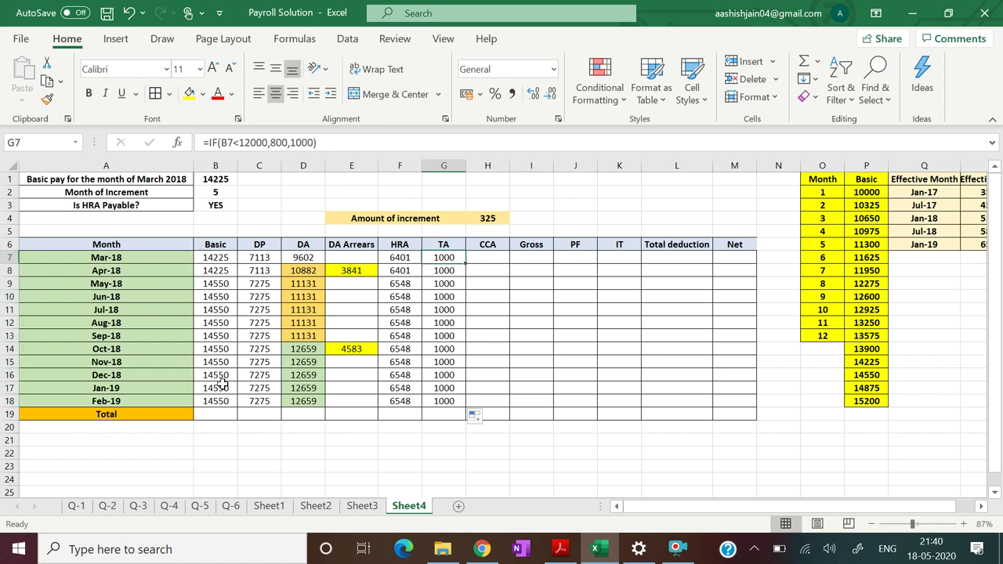
click(218, 179)
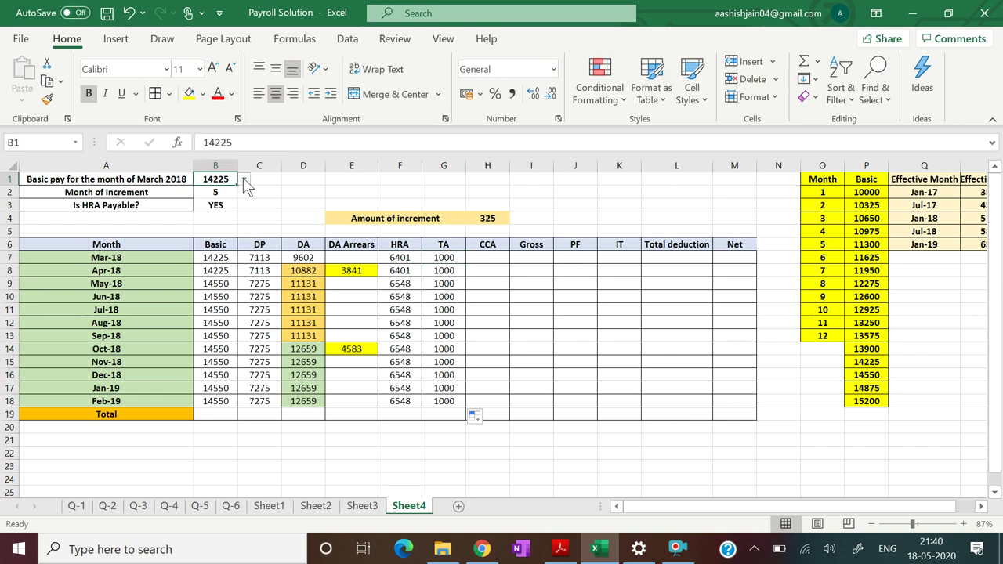
click(244, 179)
drag(244, 232, 244, 209)
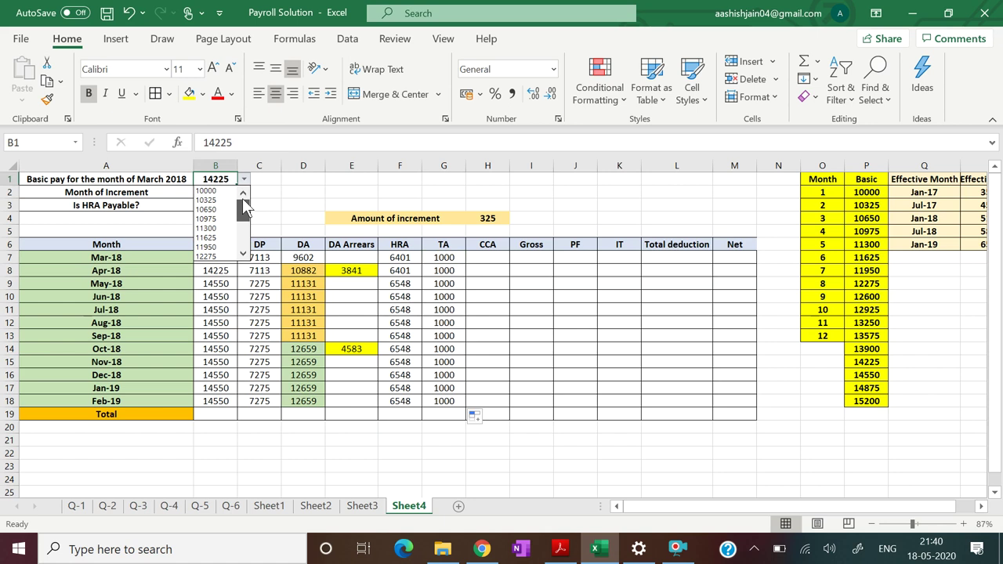
click(208, 200)
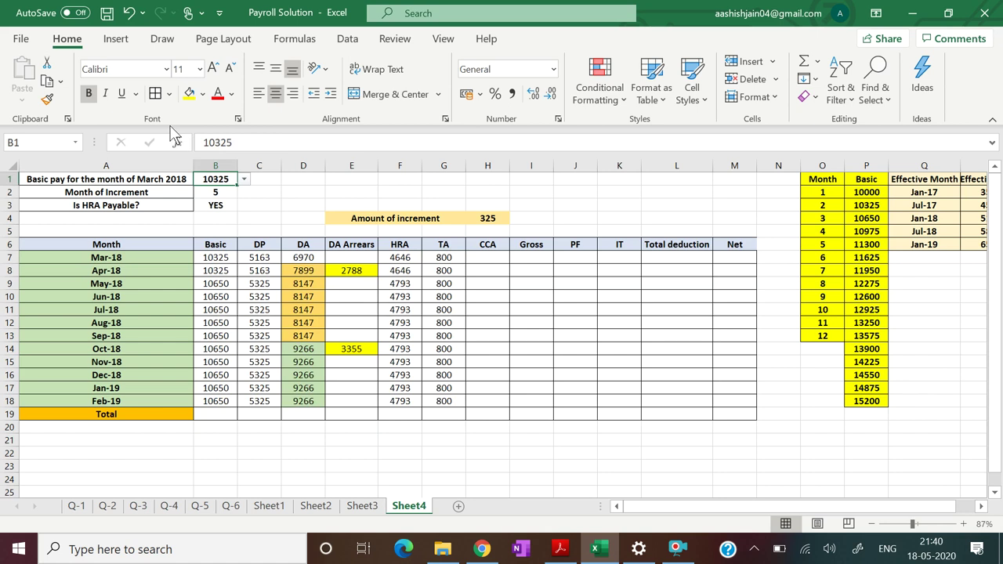
click(244, 178)
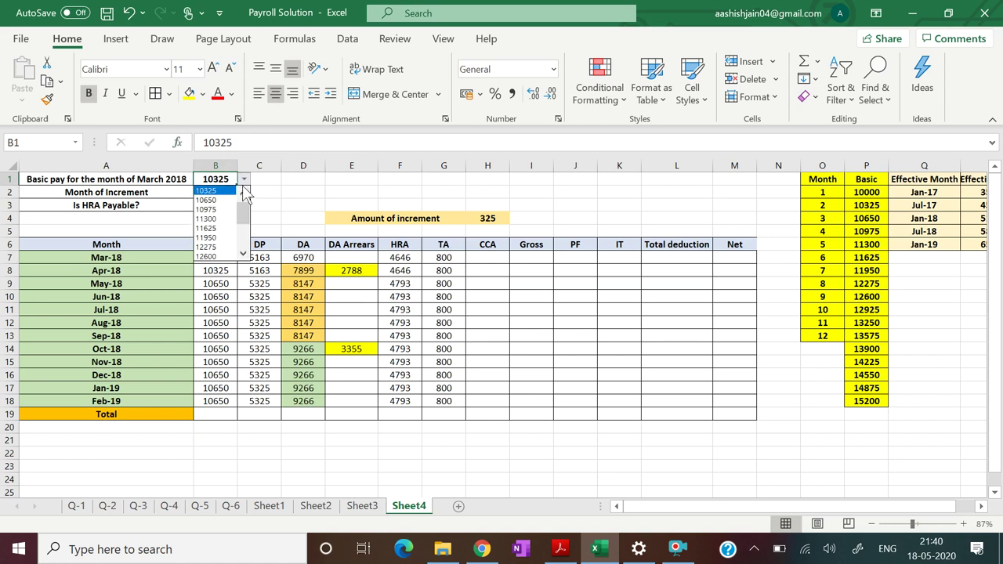
drag(247, 210, 247, 230)
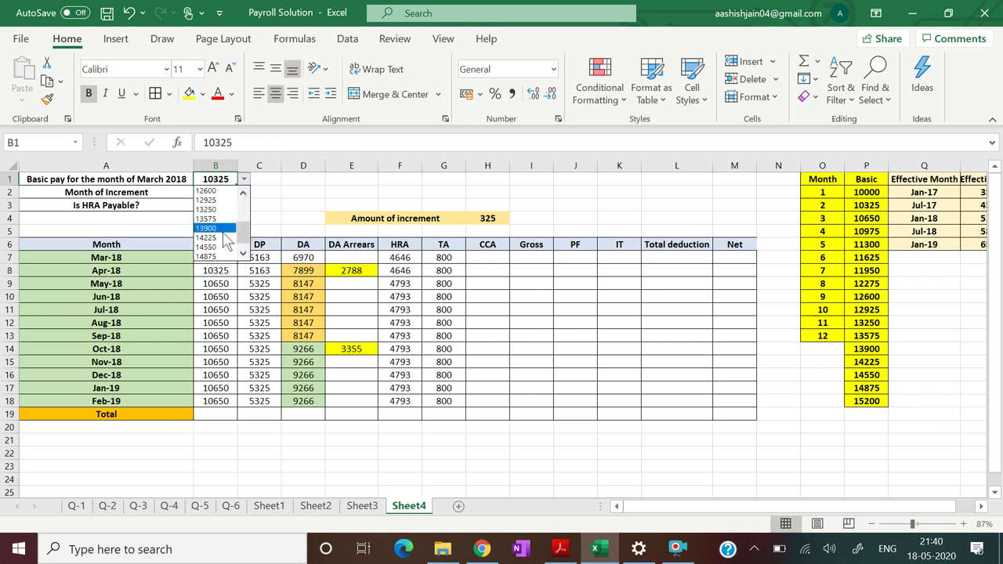
click(221, 238)
click(678, 338)
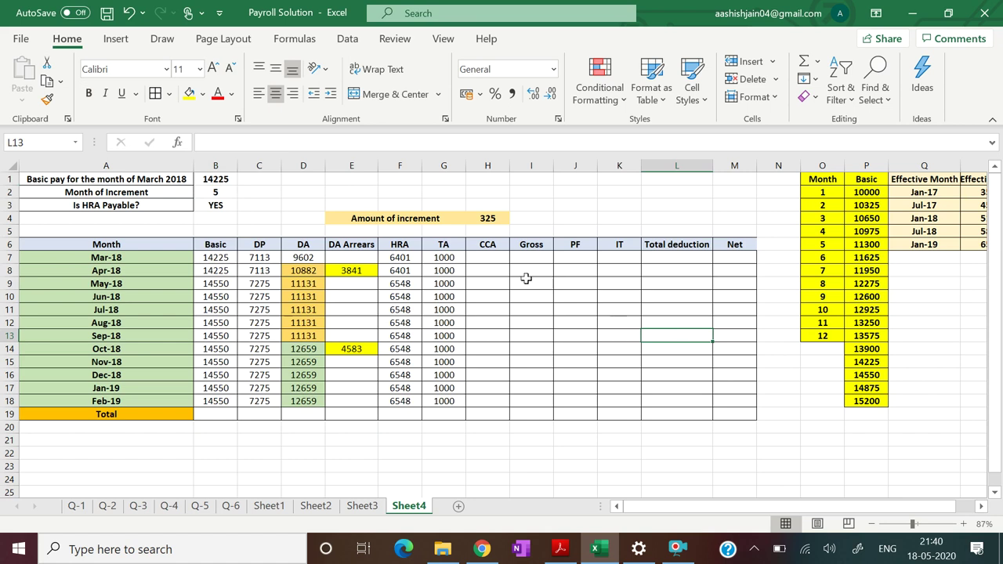
- Calculate the March 2018 CCA in H7 with =IF(B7<12000,300,500), following the CCA rule in the payroll questions PDF
click(490, 259)
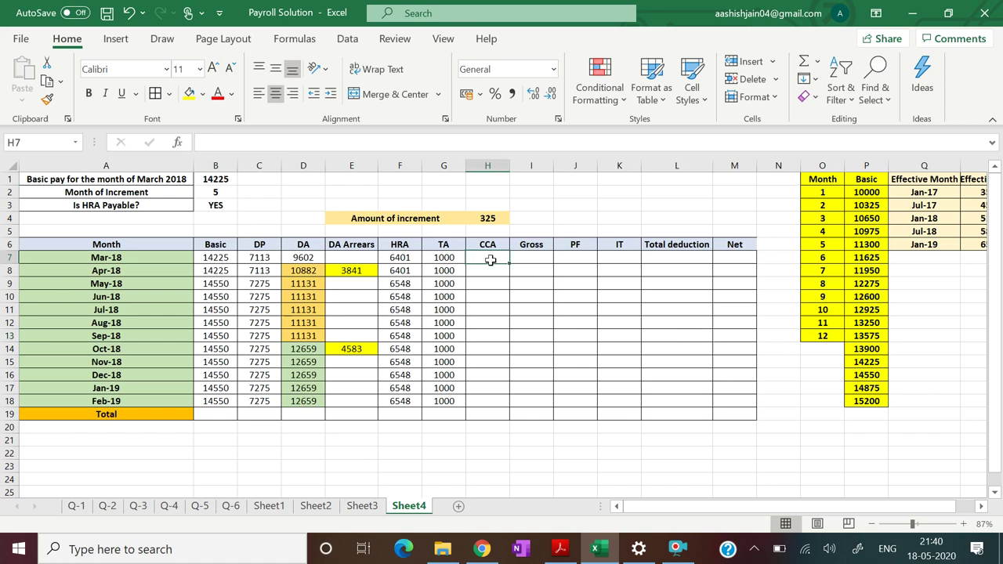
click(560, 548)
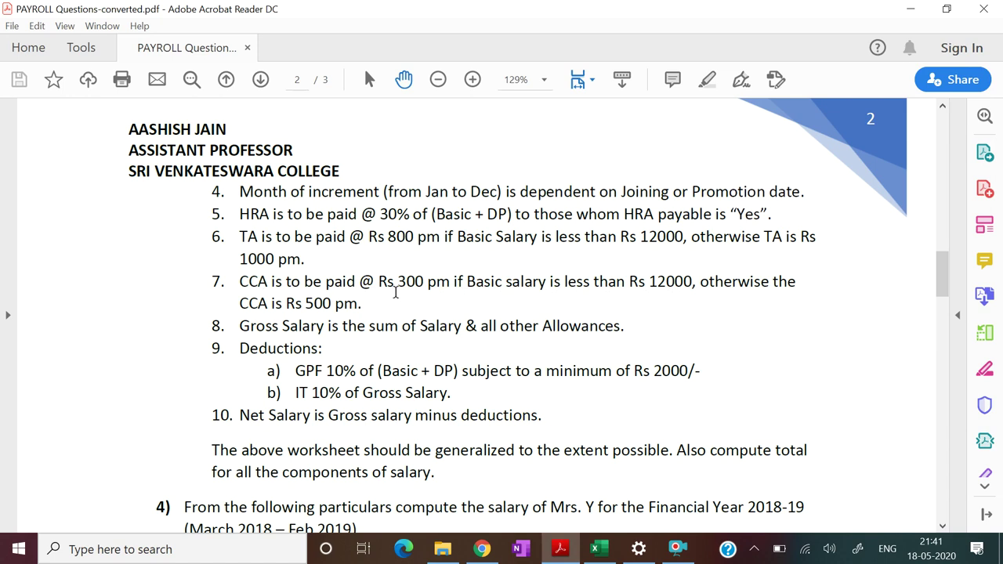
click(563, 550)
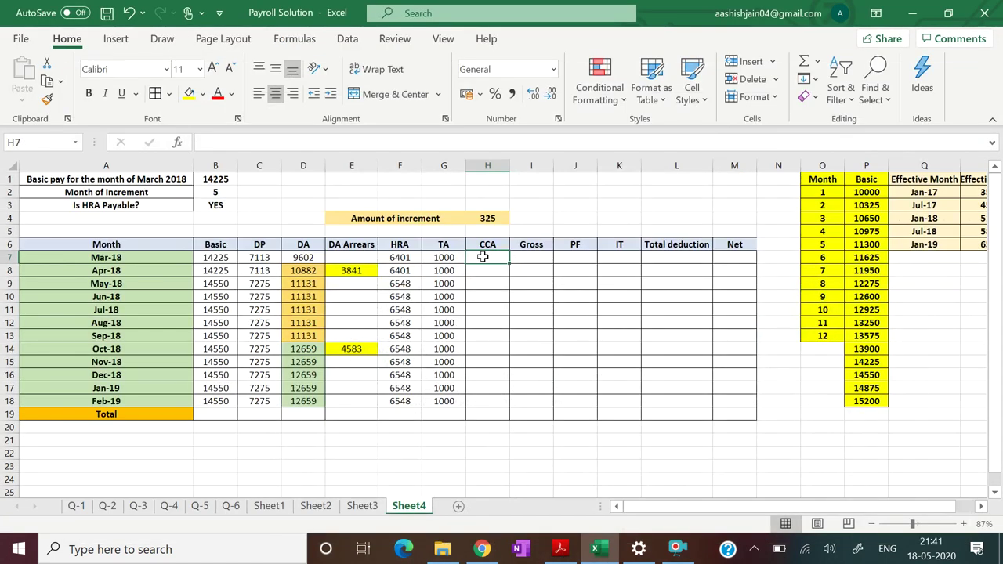
text(=IOF)
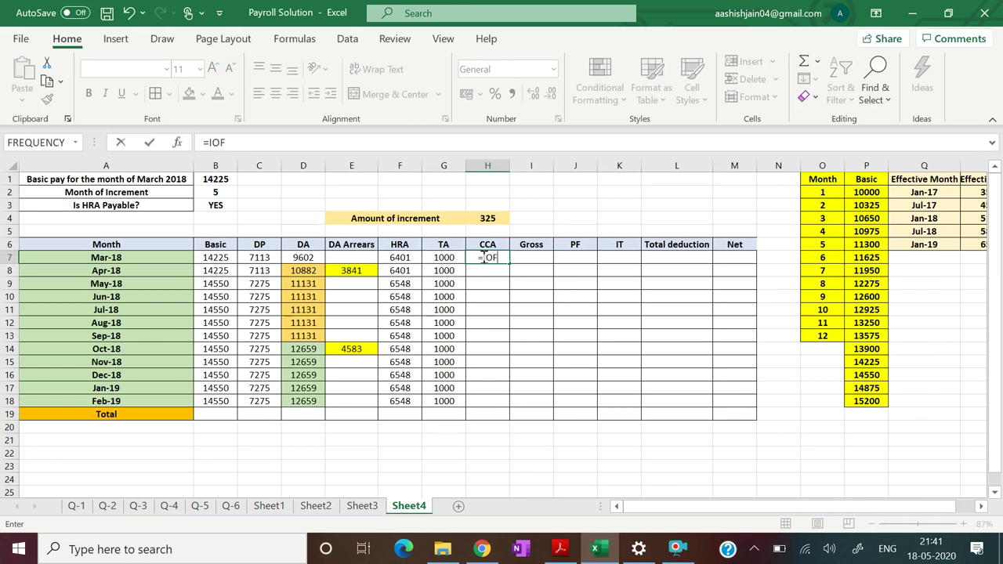
key(BackSpace)
key(BackSpace)
text(F)
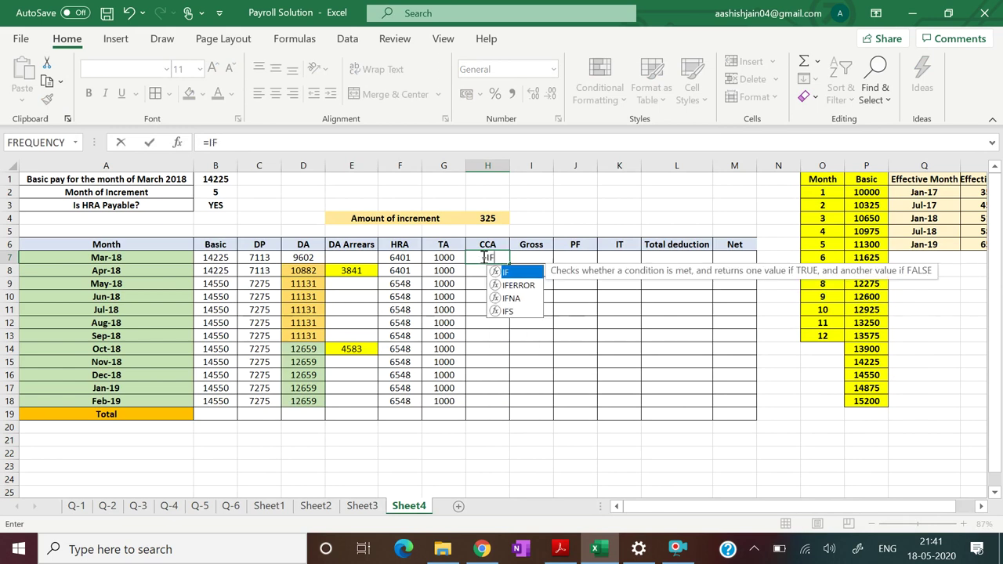
text(()
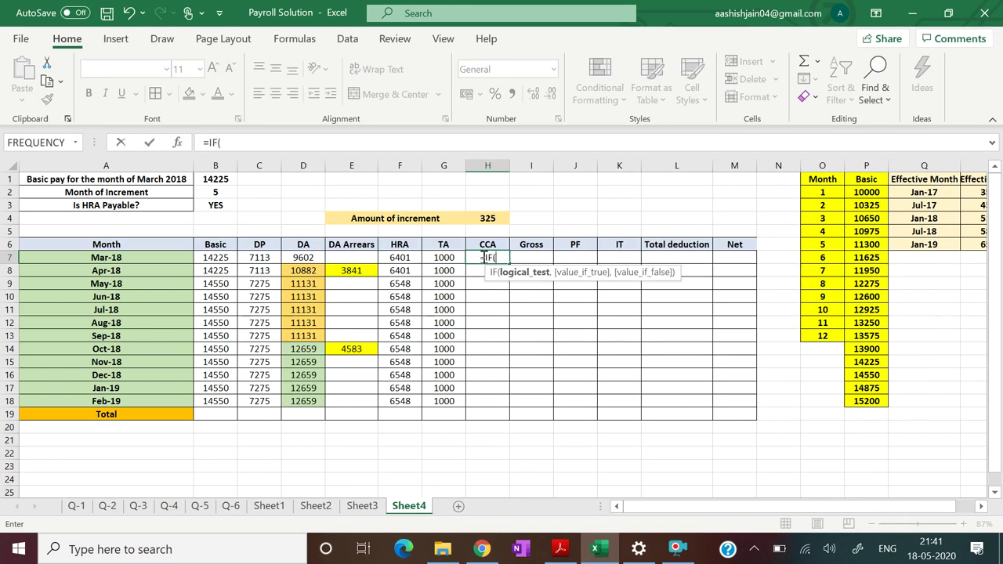
click(216, 260)
text(<12)
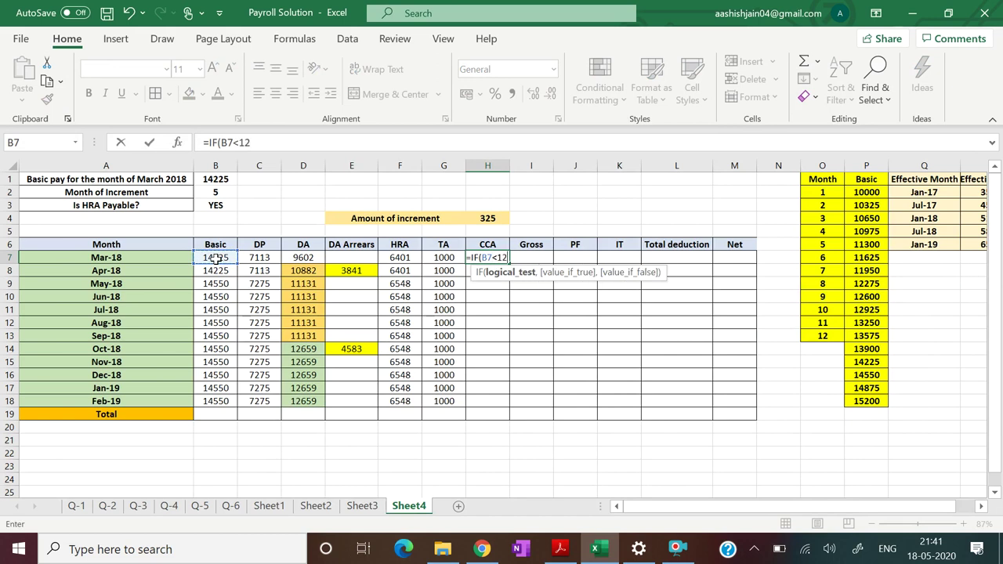
text(000,)
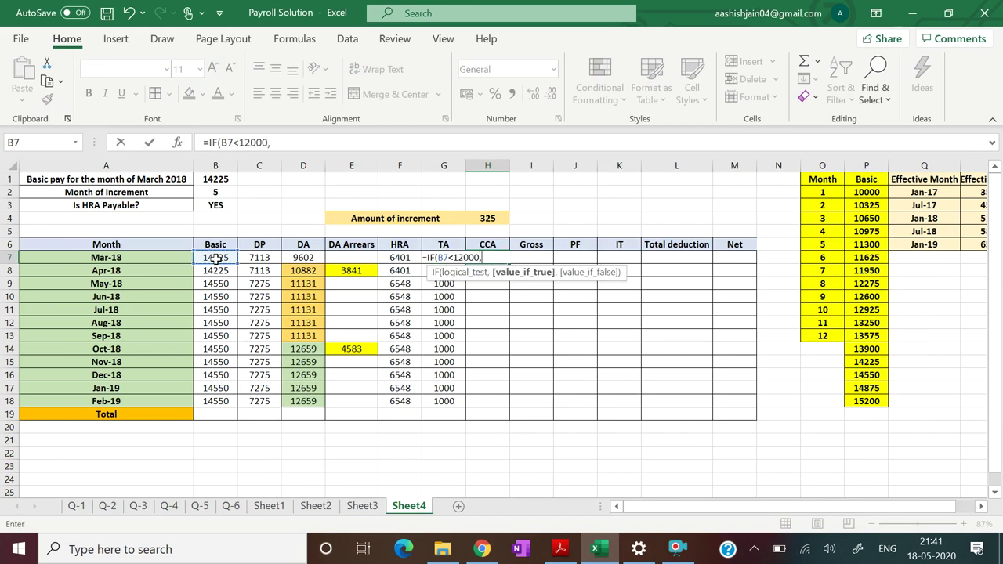
text(300,5)
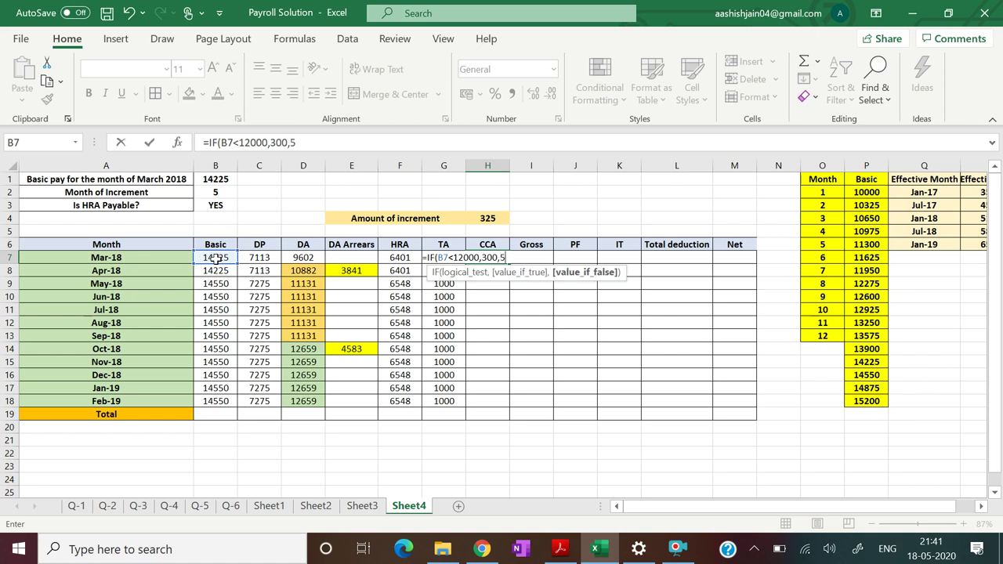
text(00))
key(Return)
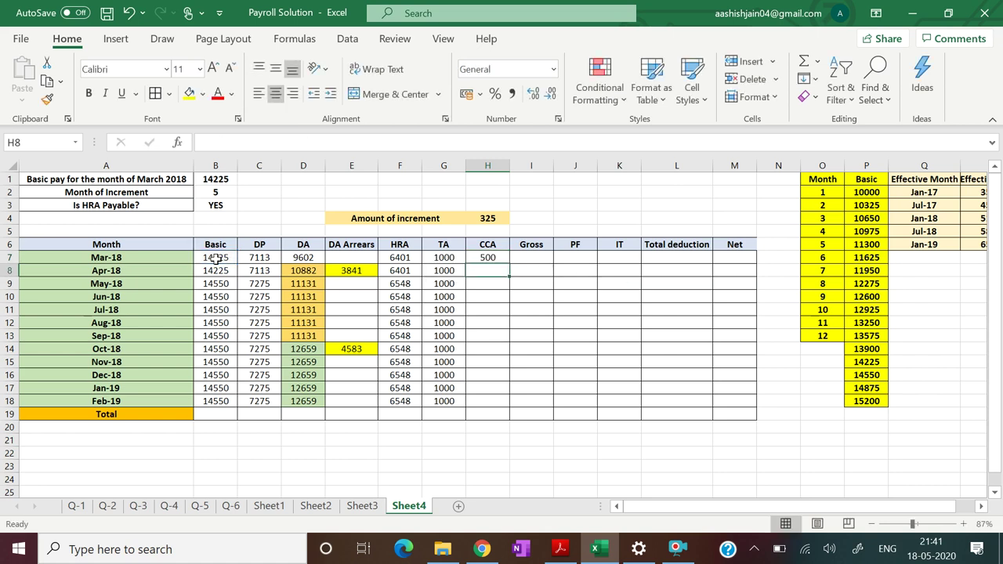
- Copy the CCA formula from H7 down to the February 2019 row, H18
click(474, 257)
drag(509, 264, 502, 402)
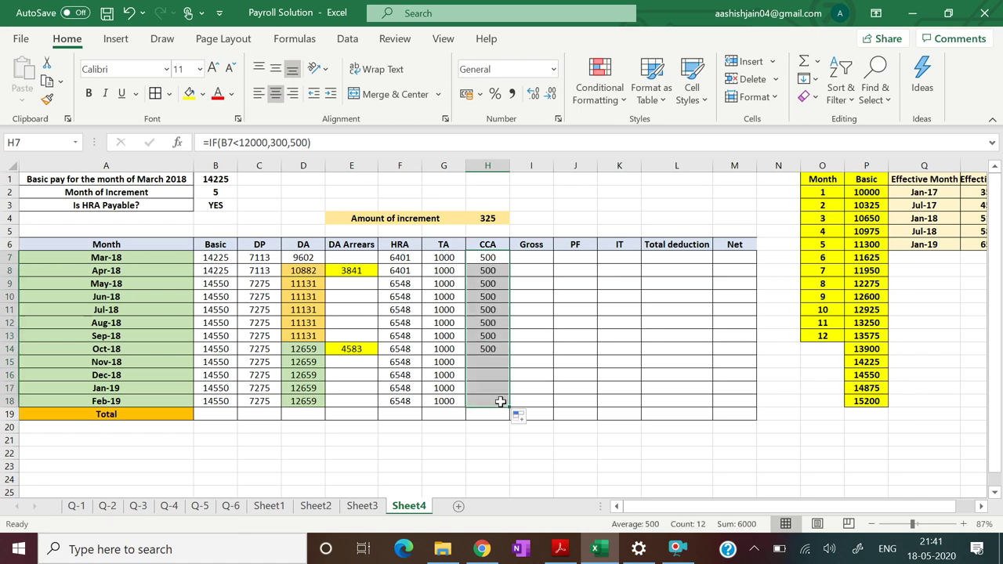
click(655, 365)
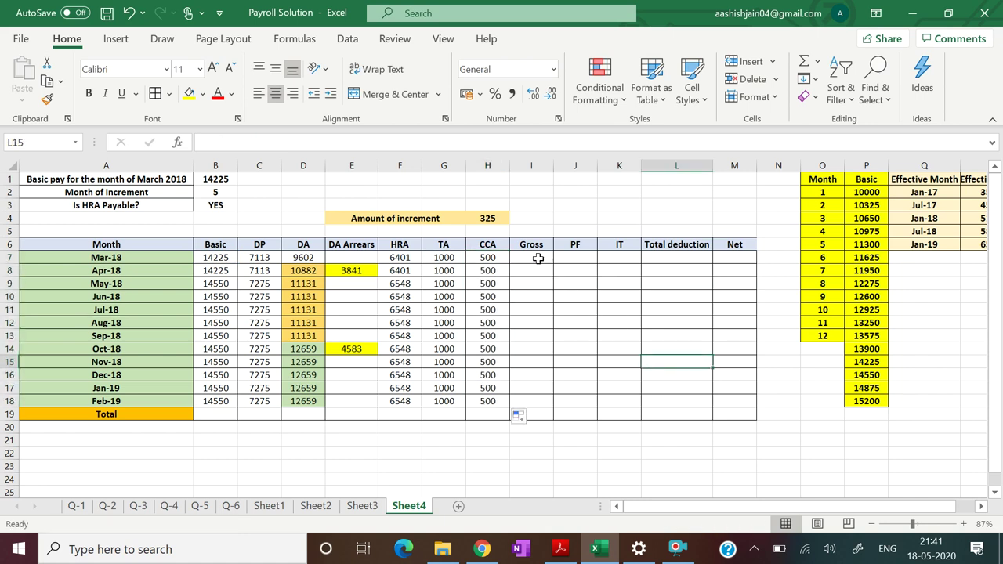
- Calculate the March 2018 gross salary in I7 with =SUM(B7:H7) and copy it down to the February 2019 row, I18
click(537, 259)
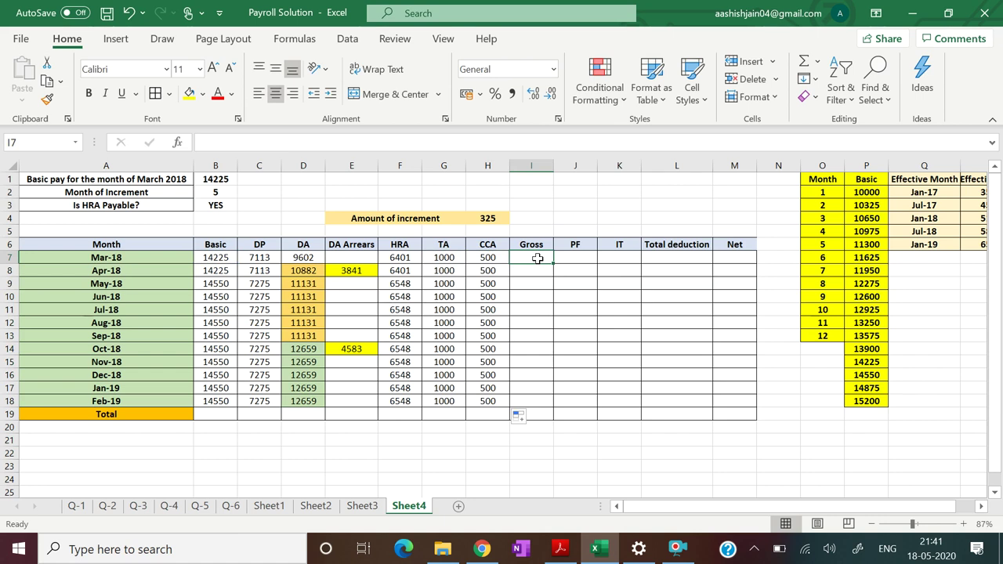
text(=SUM()
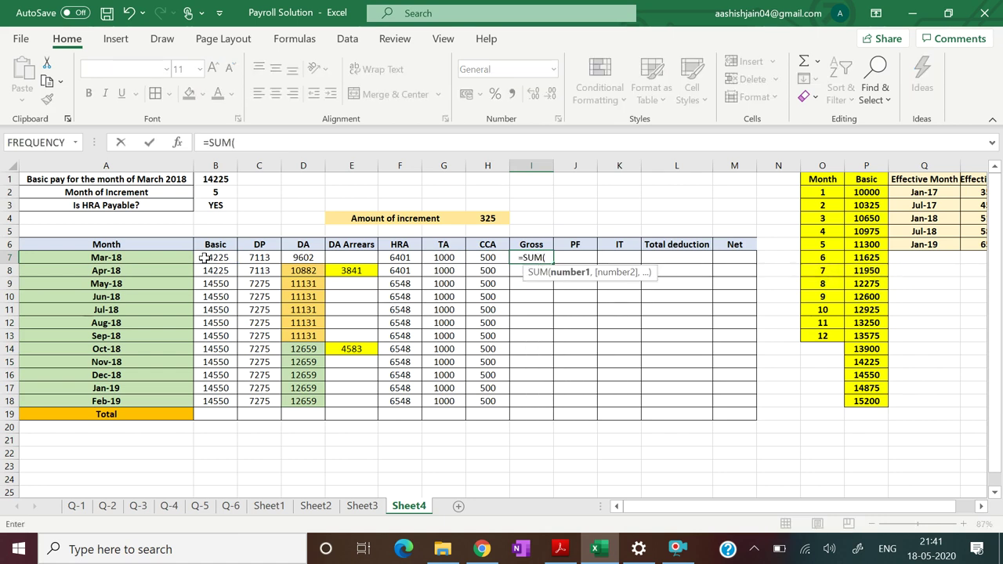
drag(196, 257, 484, 257)
text())
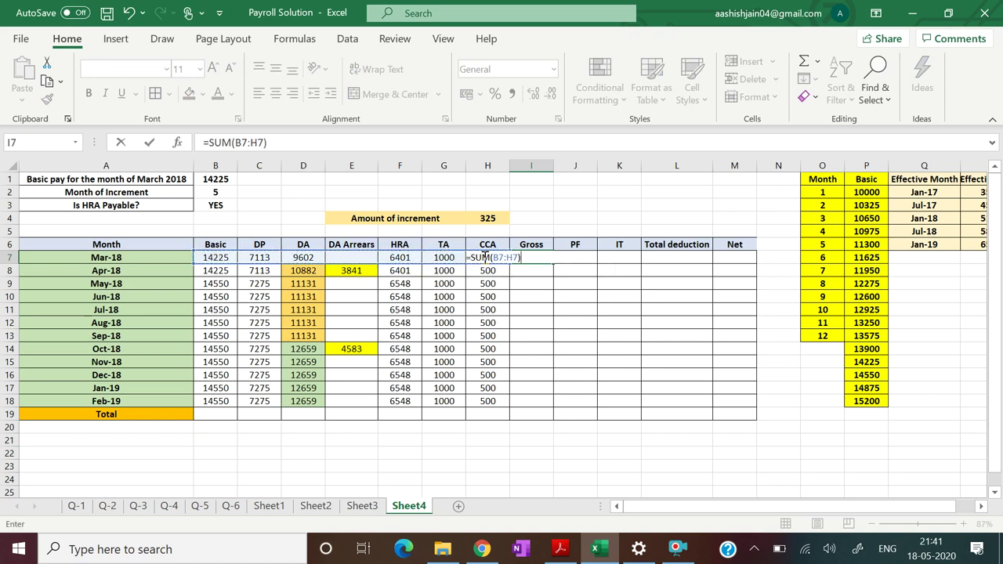
key(Return)
click(533, 257)
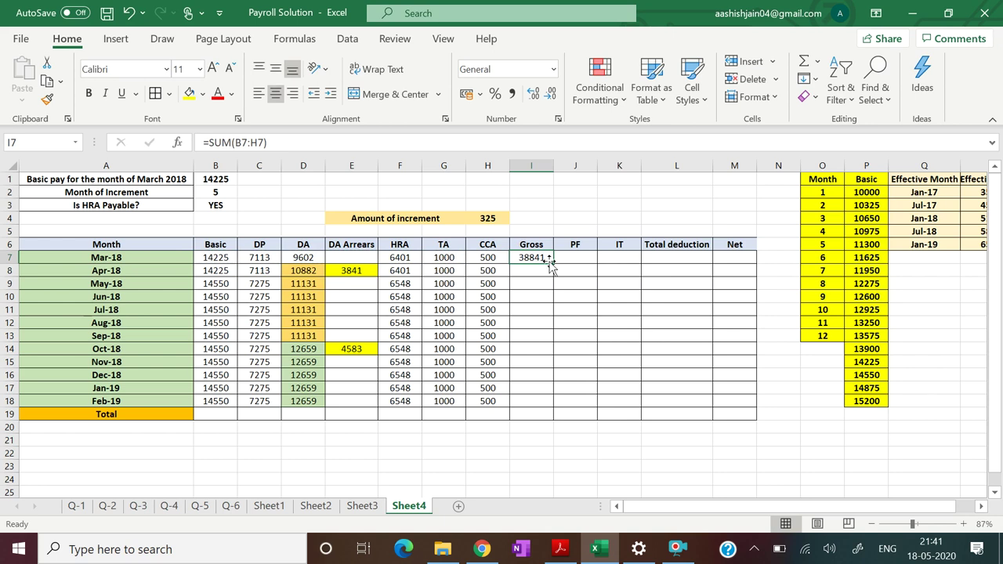
drag(552, 265, 551, 405)
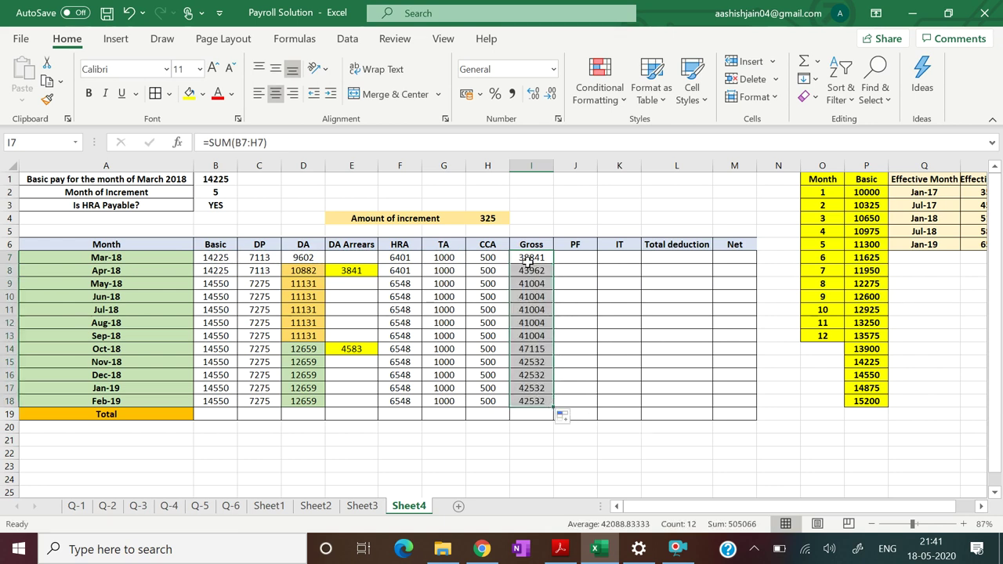
- Calculate the March 2018 PF in J7 with =ROUND(MAX((B7+C7)*10%,2000),0), following the GPF rule in the payroll questions PDF
click(576, 261)
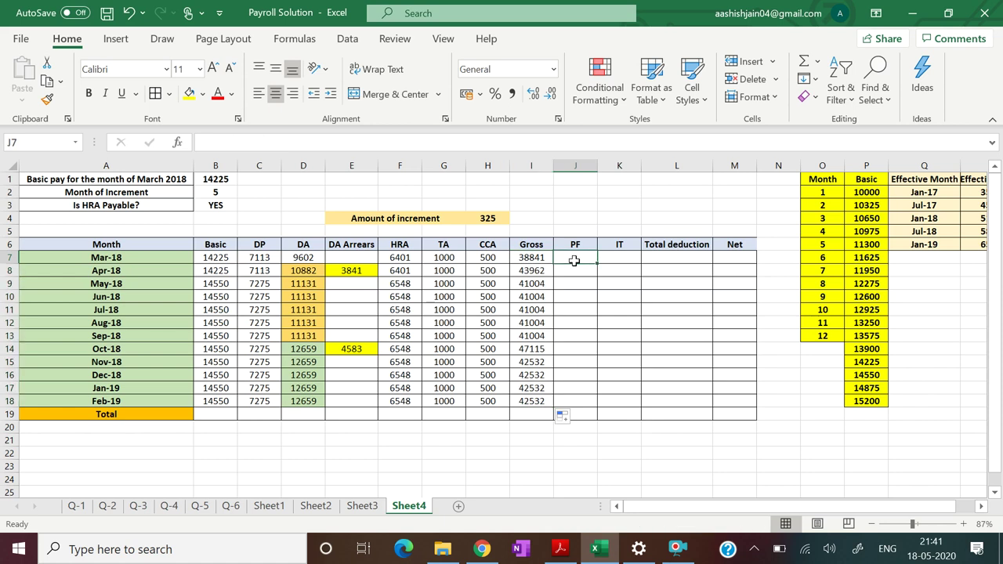
click(561, 549)
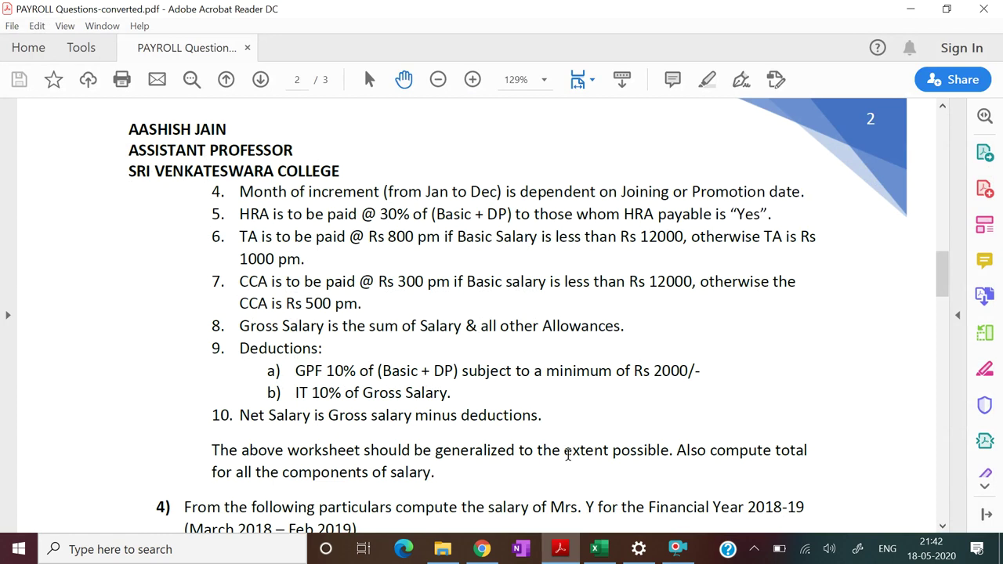
click(561, 548)
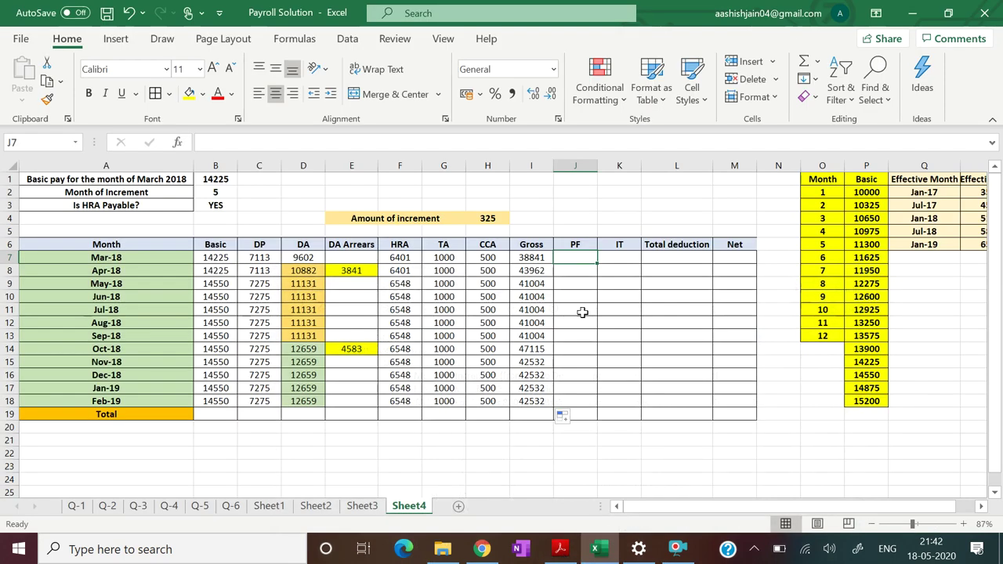
text(=)
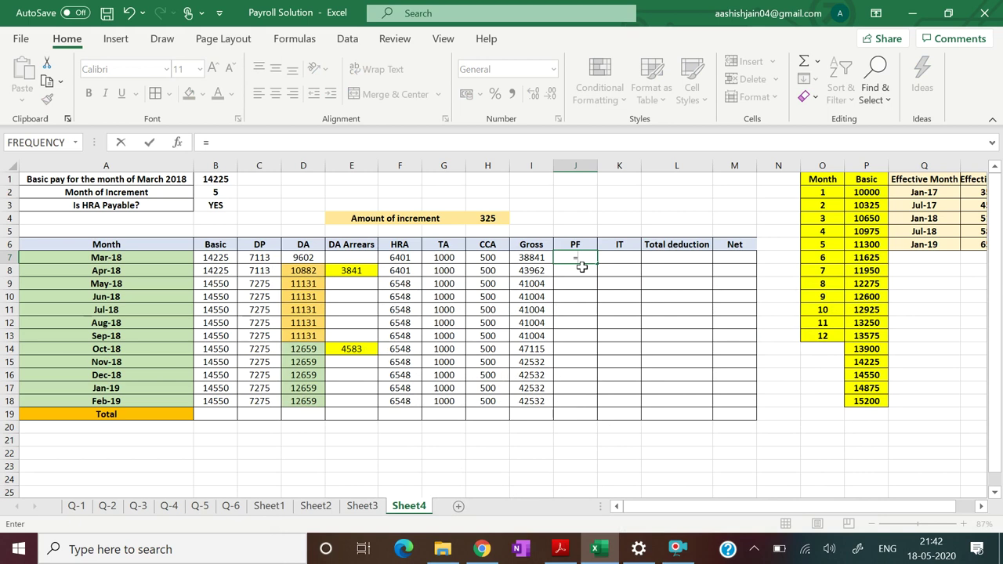
text(RO)
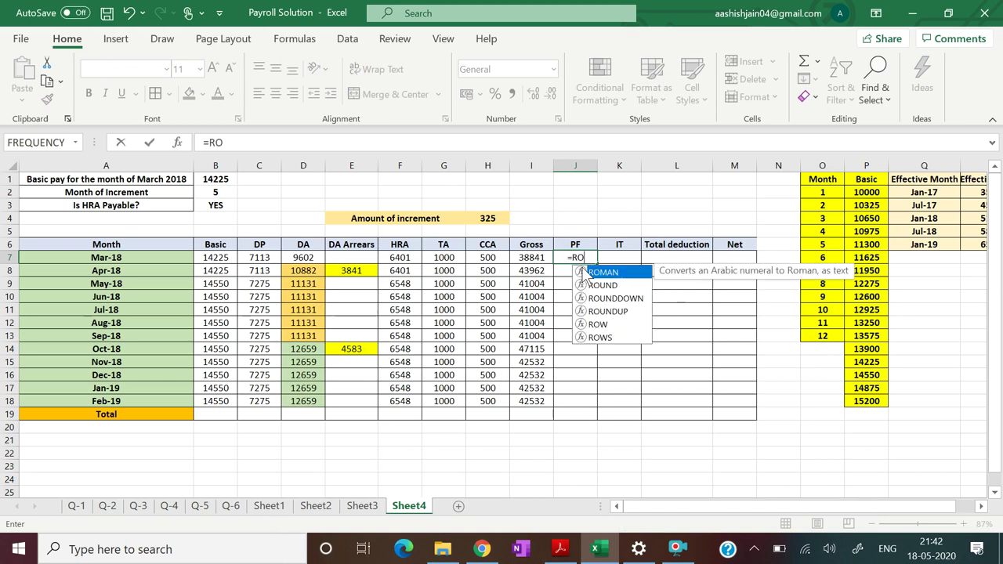
text(UND)
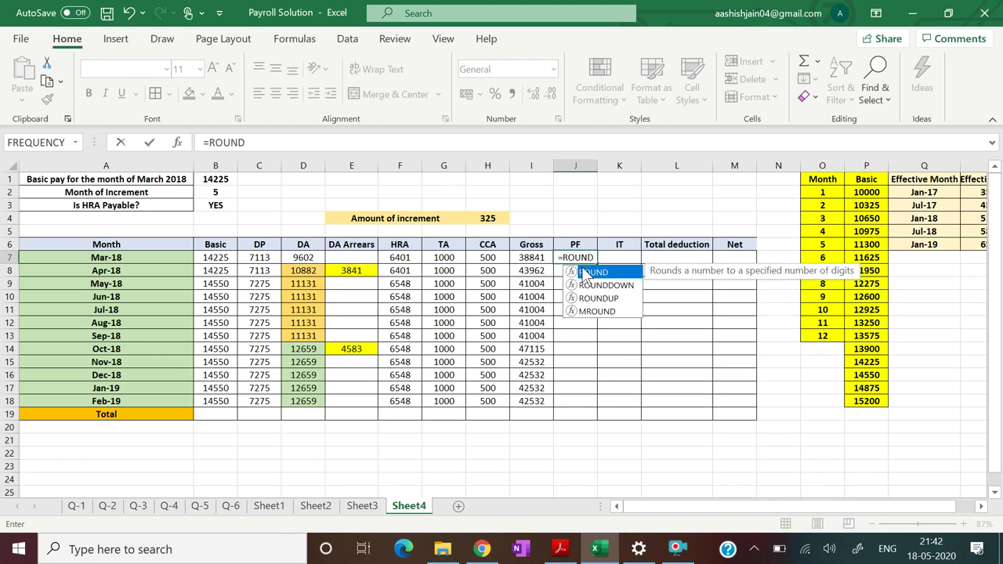
double_click(583, 272)
text(MAX)
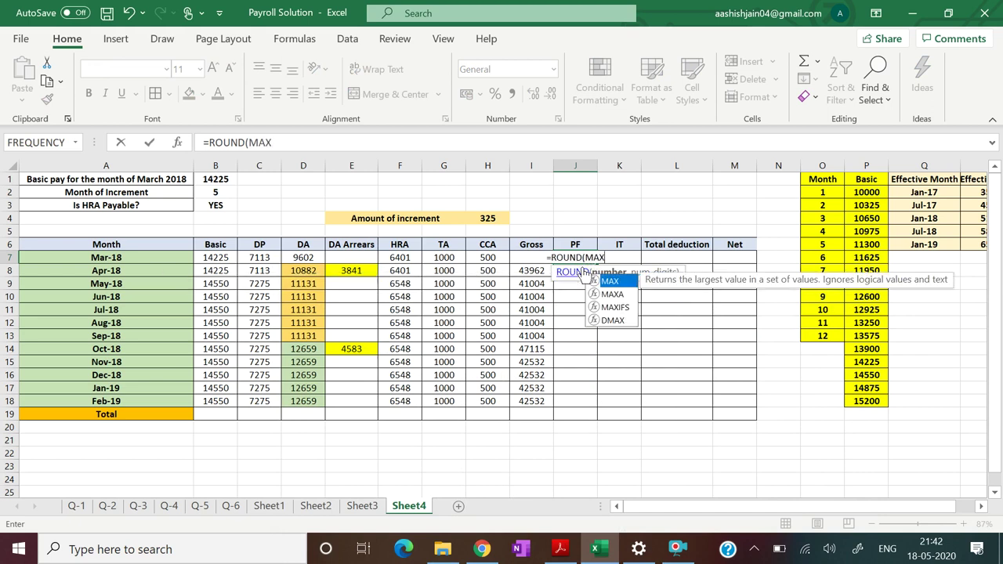
text(()
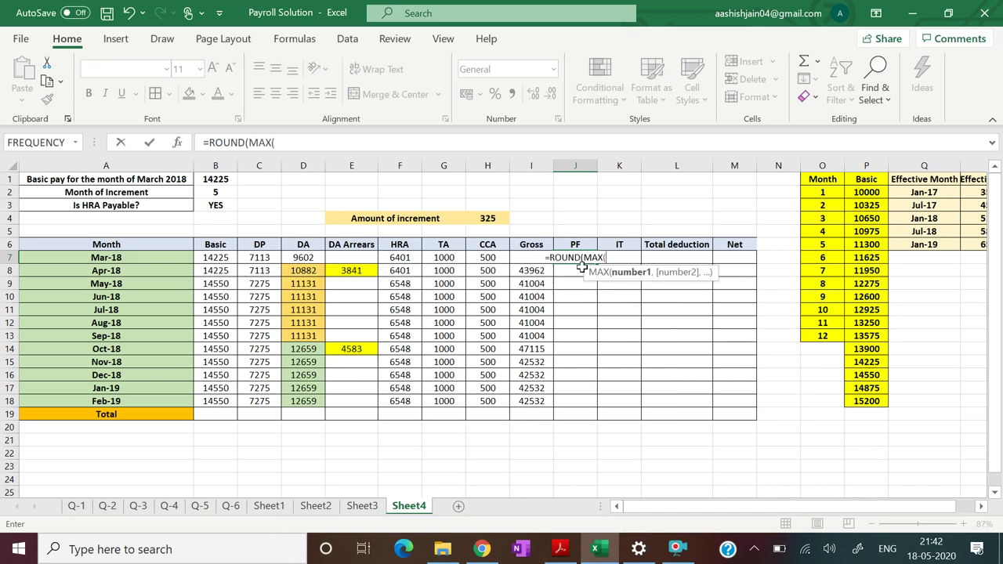
text(()
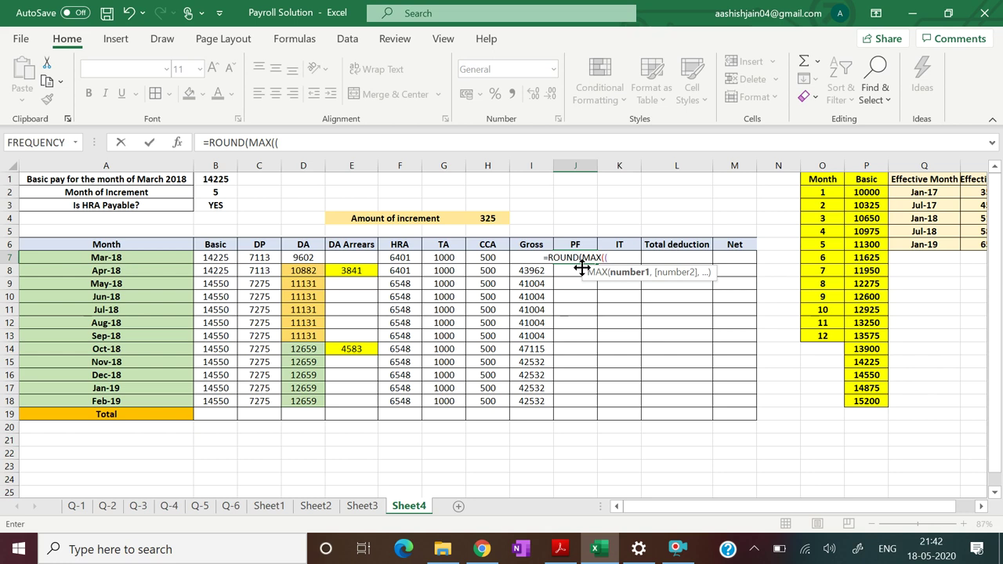
click(222, 261)
text(+)
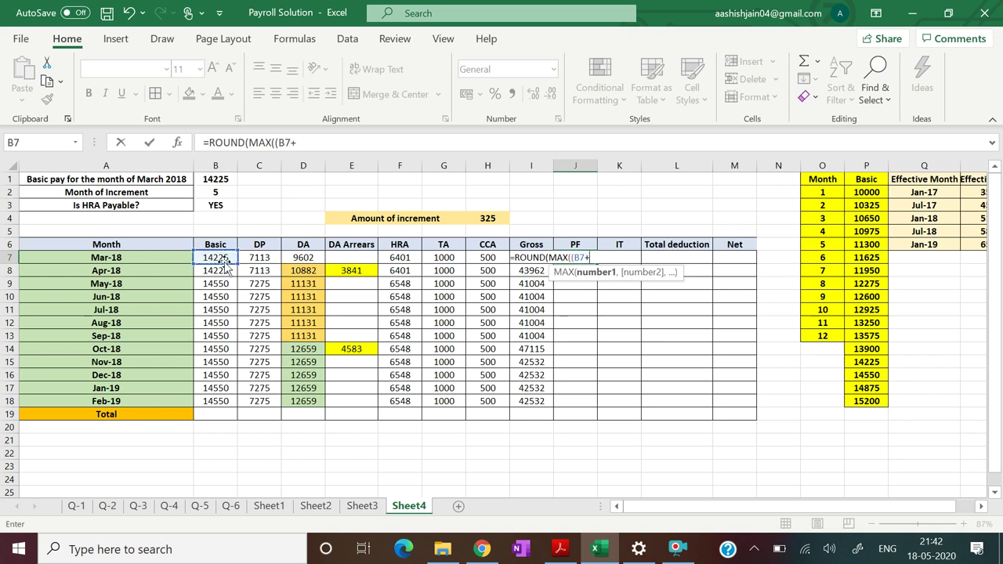
click(256, 261)
text())
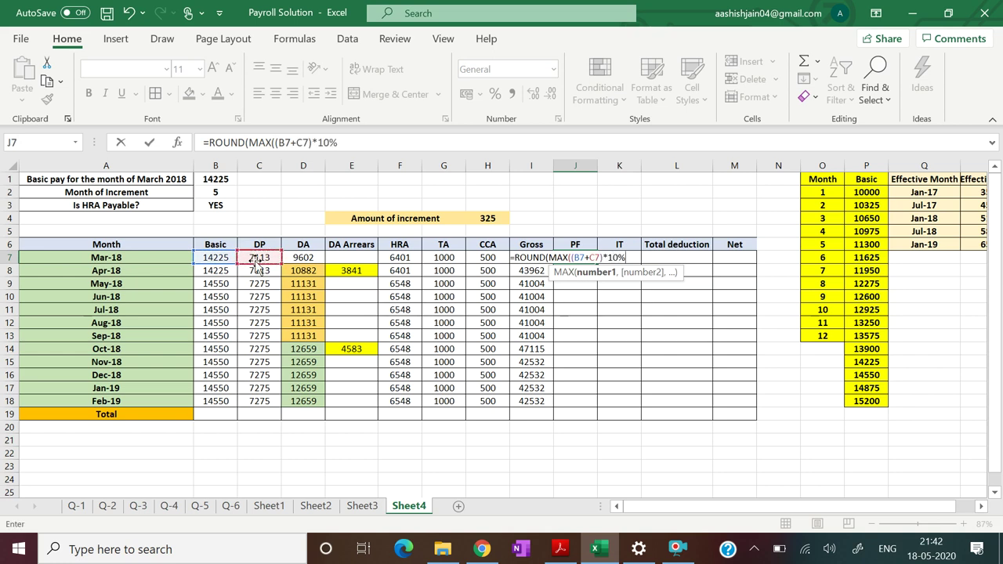
text(*10%,2)
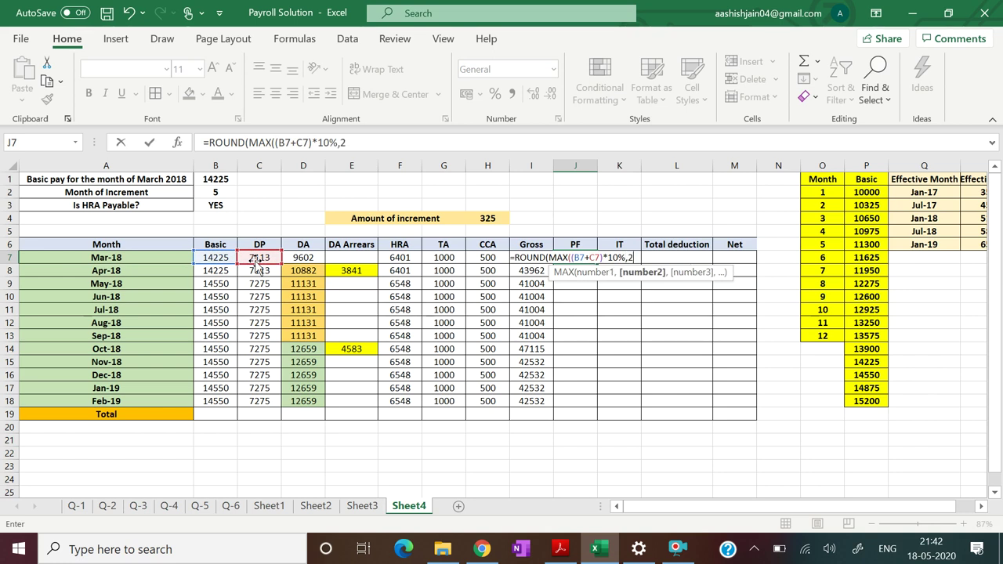
text(000)
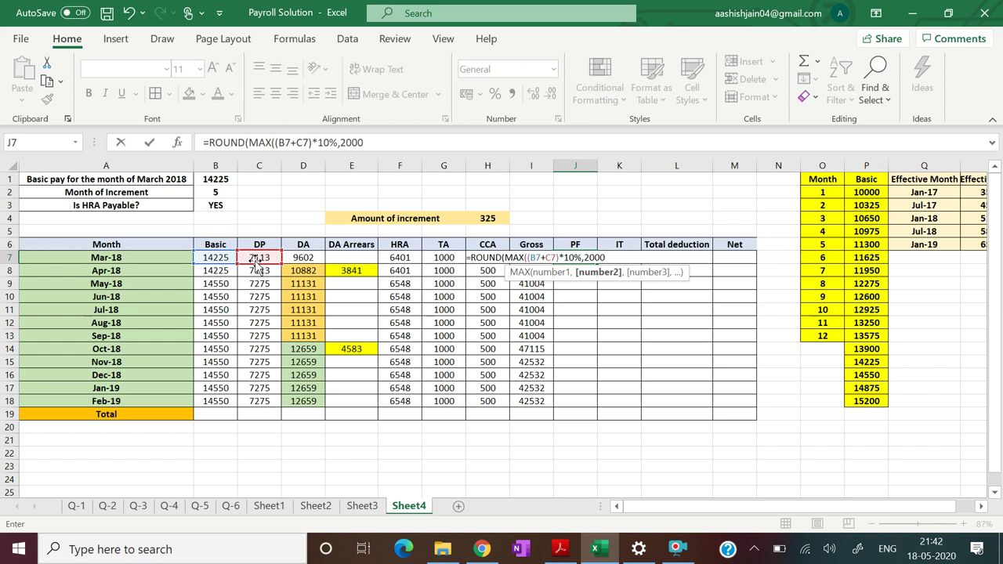
text())
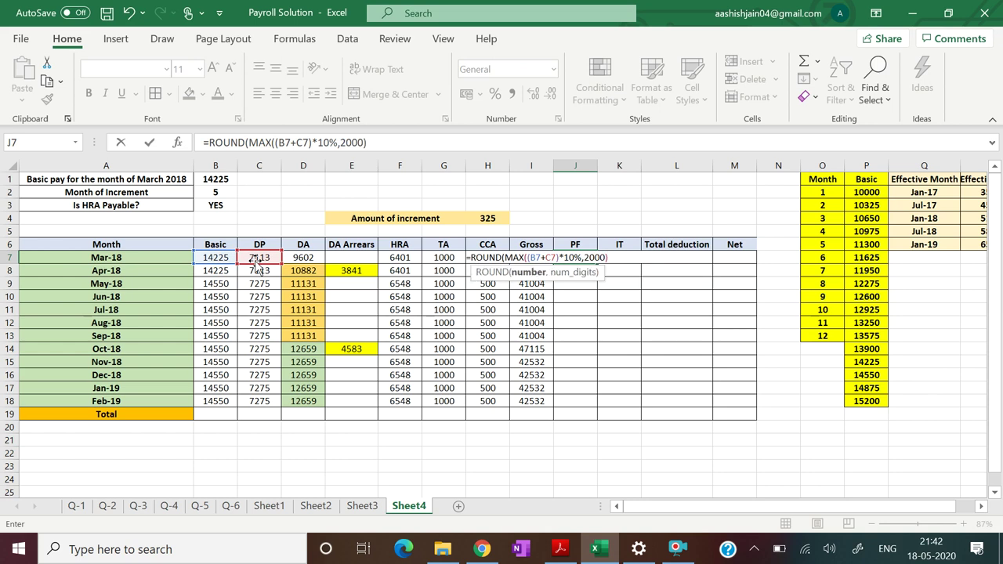
text(,)
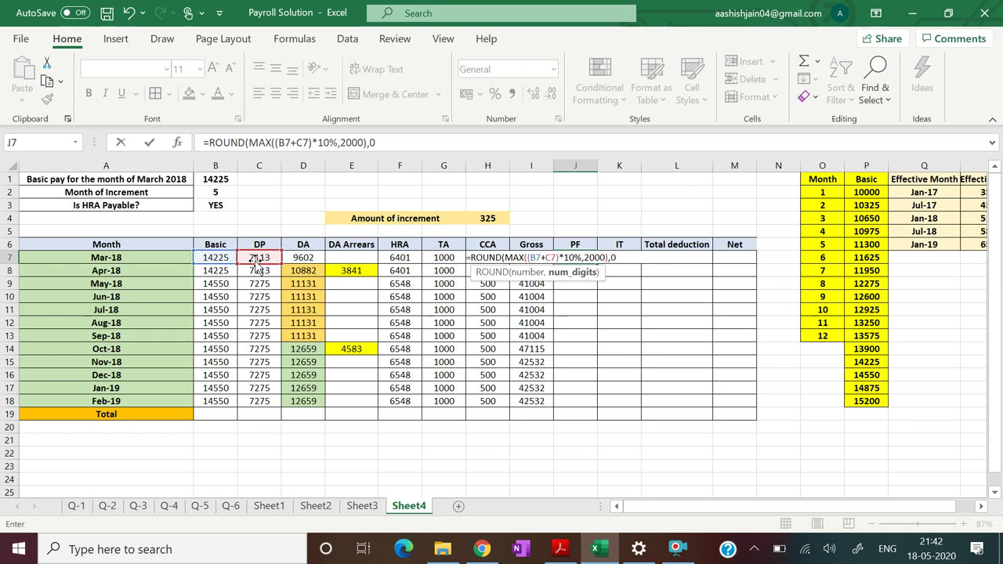
text(0))
key(Return)
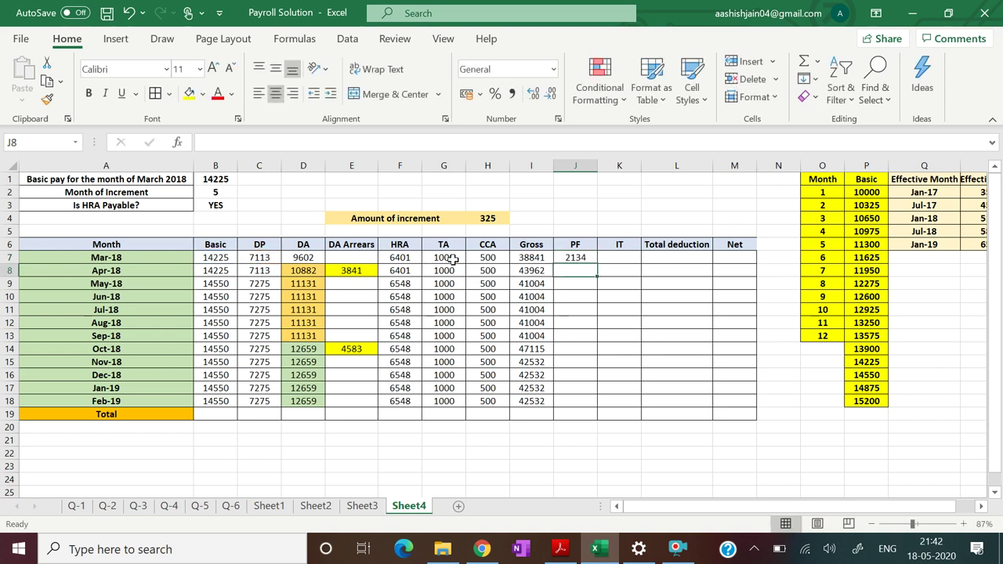
- Copy the PF formula from J7 down to the February 2019 row, J18
click(577, 257)
drag(596, 263, 589, 413)
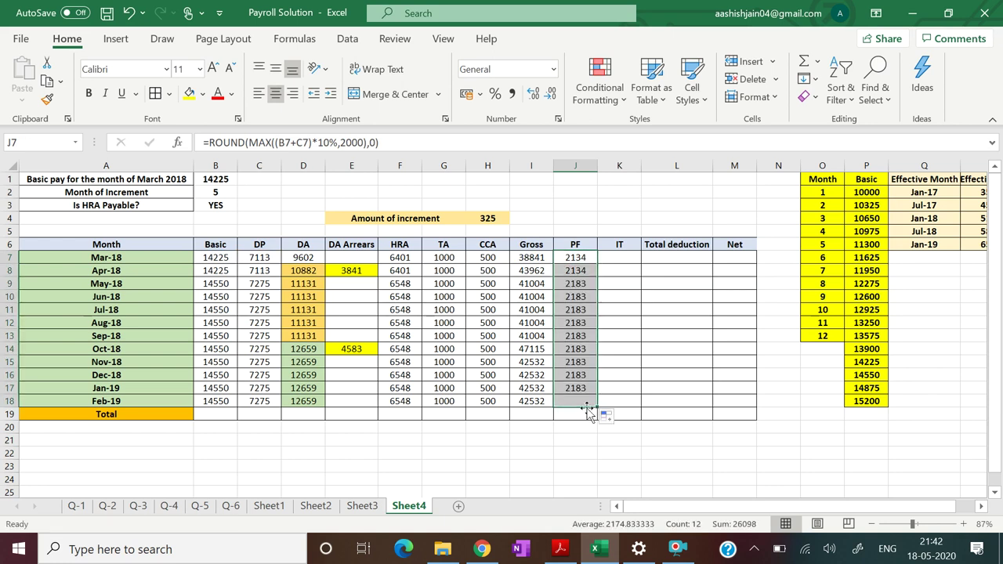
click(691, 450)
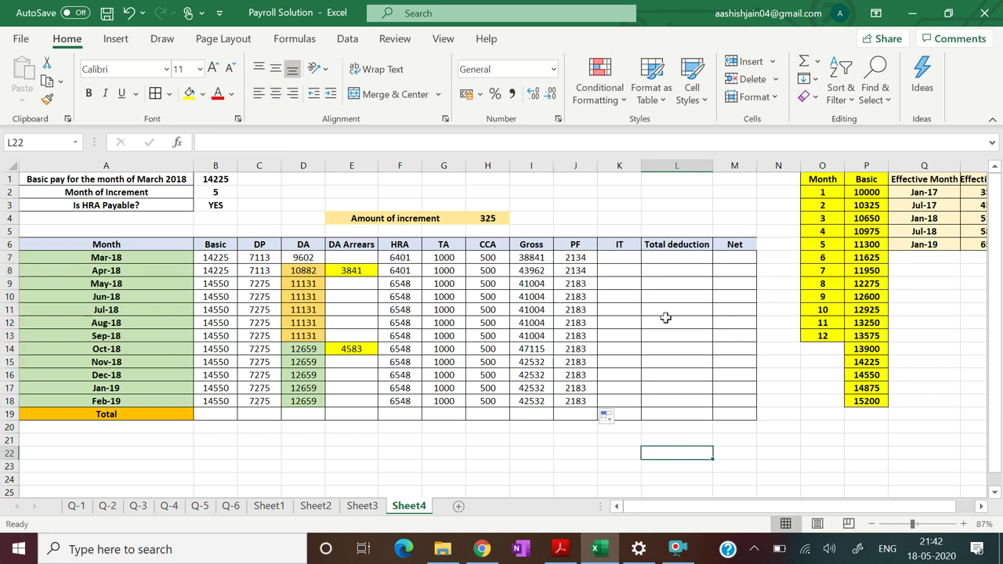
- Calculate the March 2018 IT in K7 with =ROUND(10%*I7,0), following the IT rule in the payroll questions PDF
click(619, 256)
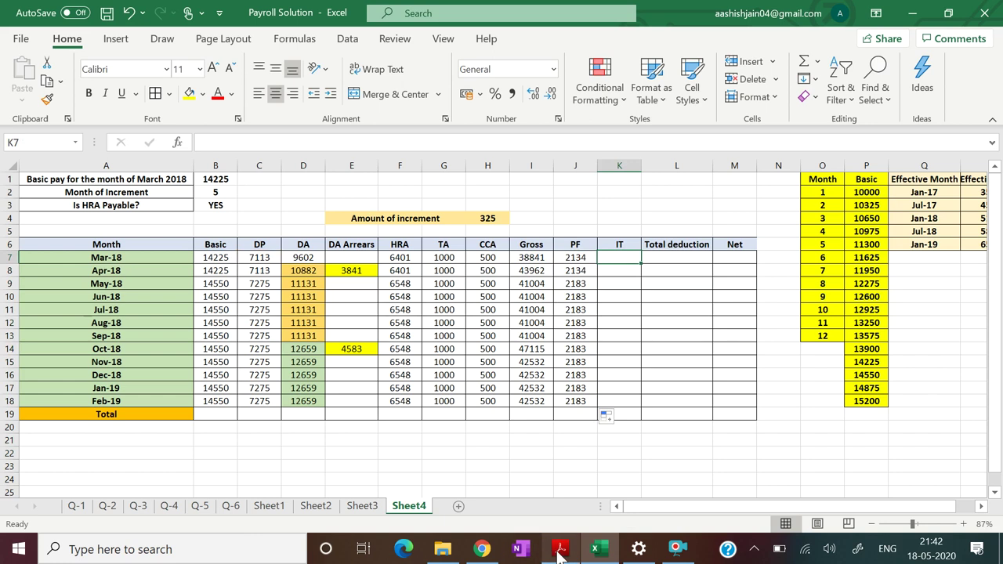
click(560, 548)
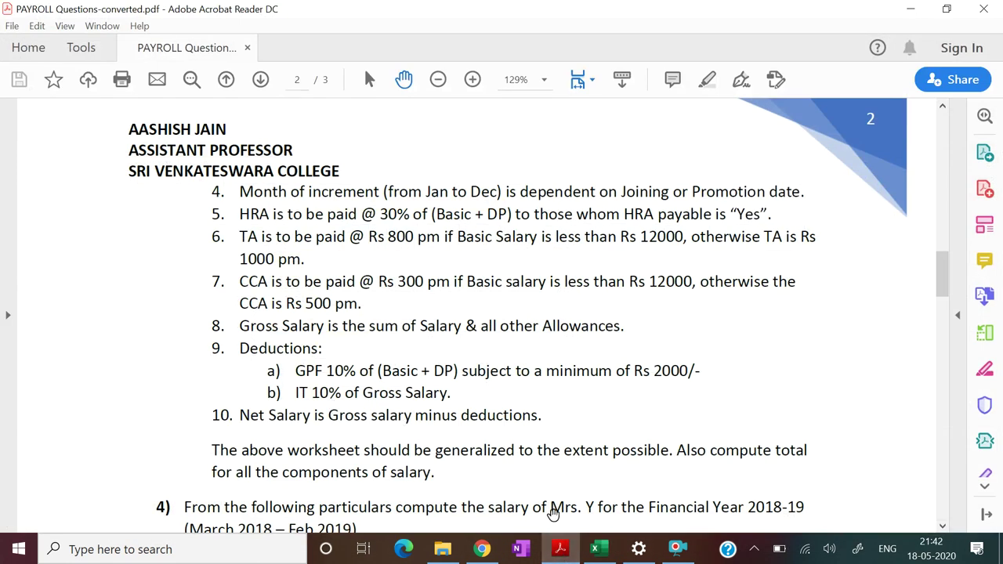
click(596, 548)
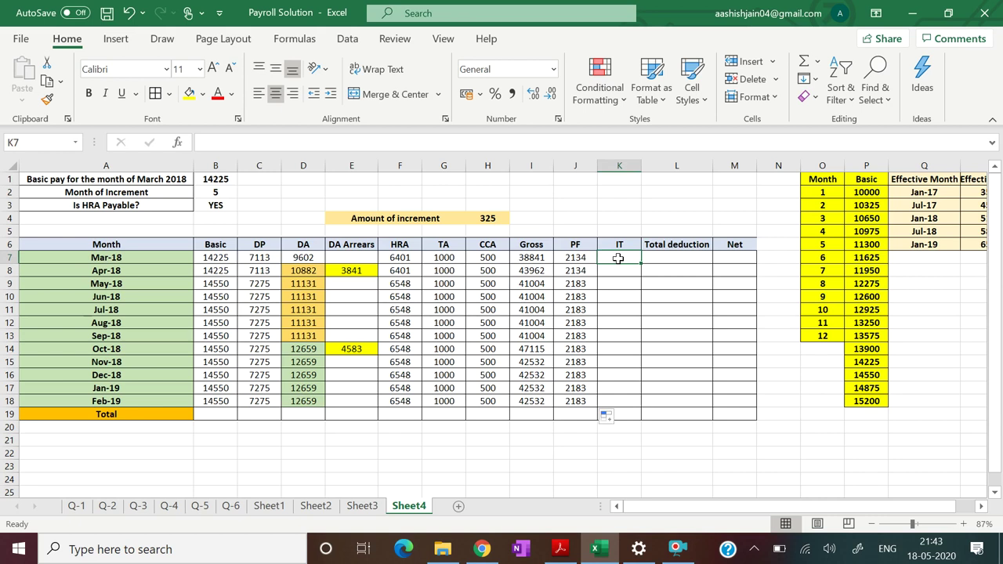
text(=ROUND)
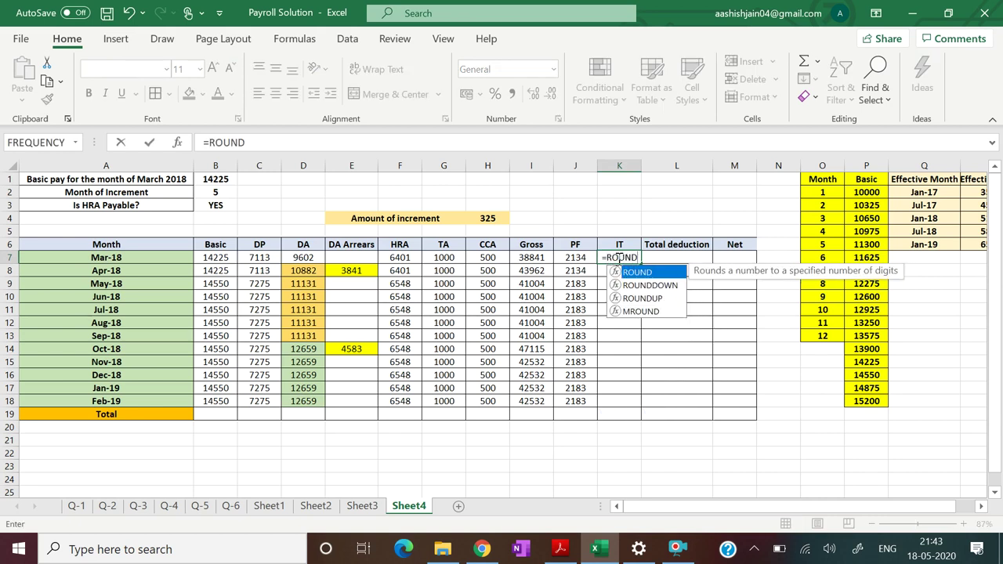
text((10%)
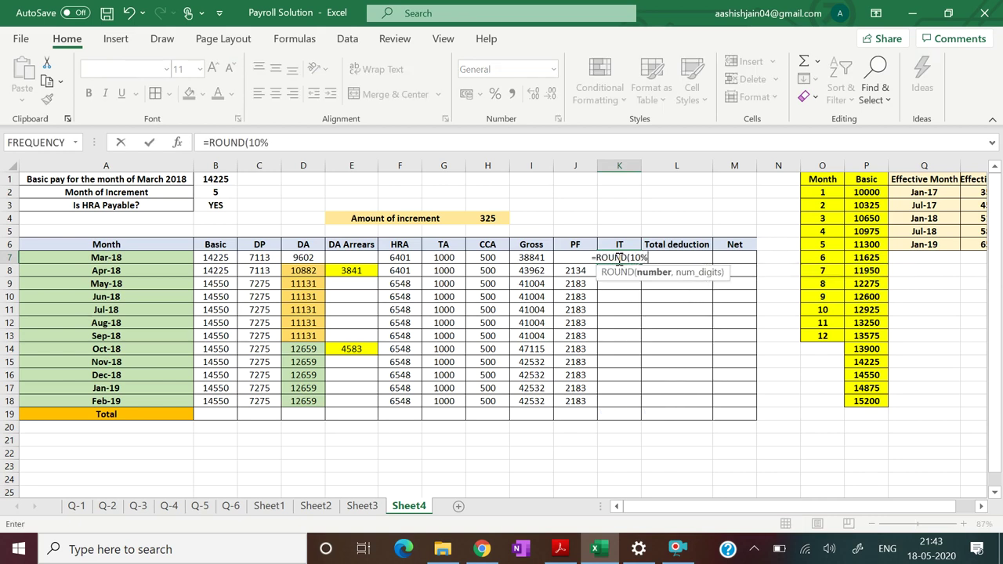
text(*)
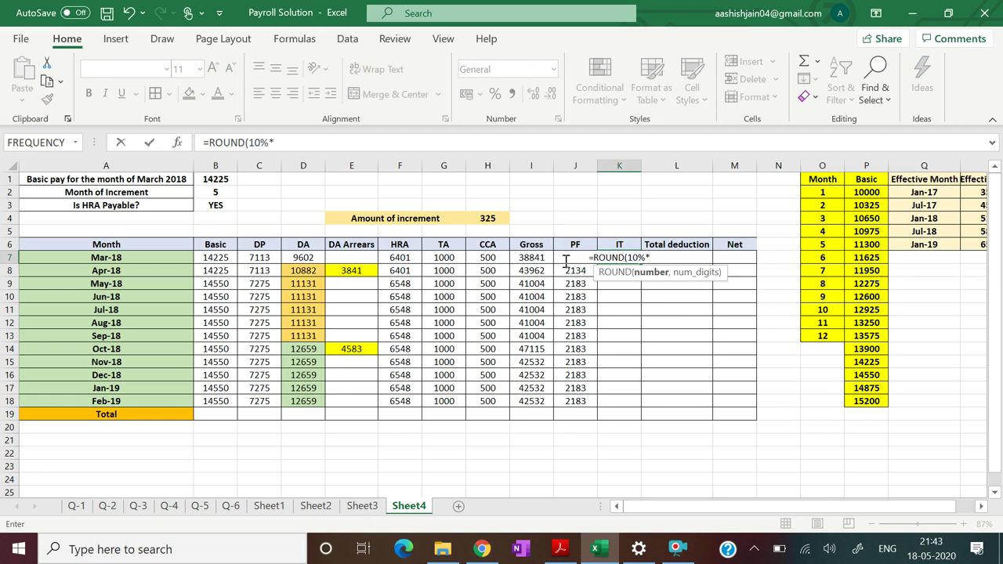
click(537, 261)
text(,0))
key(Return)
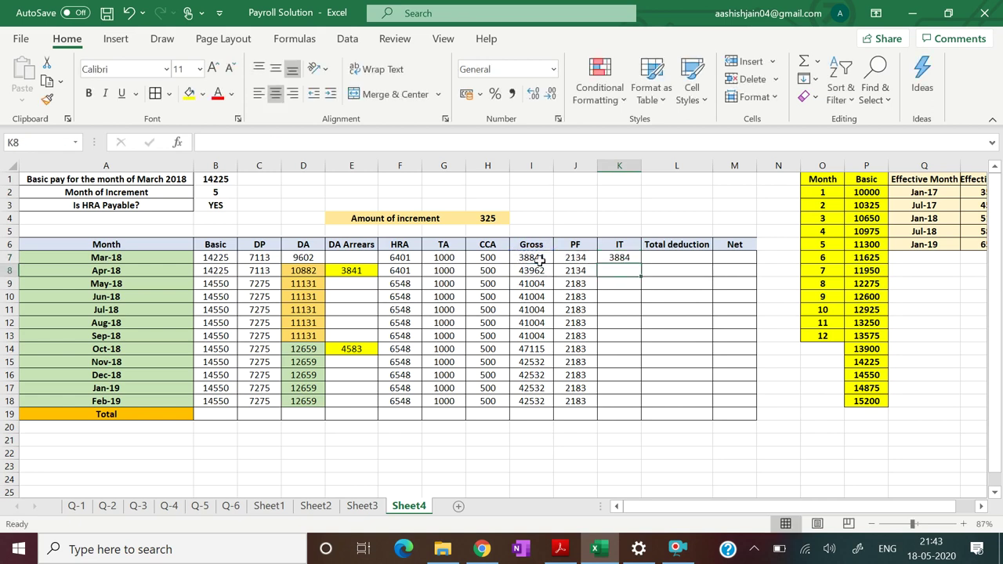
- Copy the IT formula from K7 down to the February 2019 row, K18
click(615, 258)
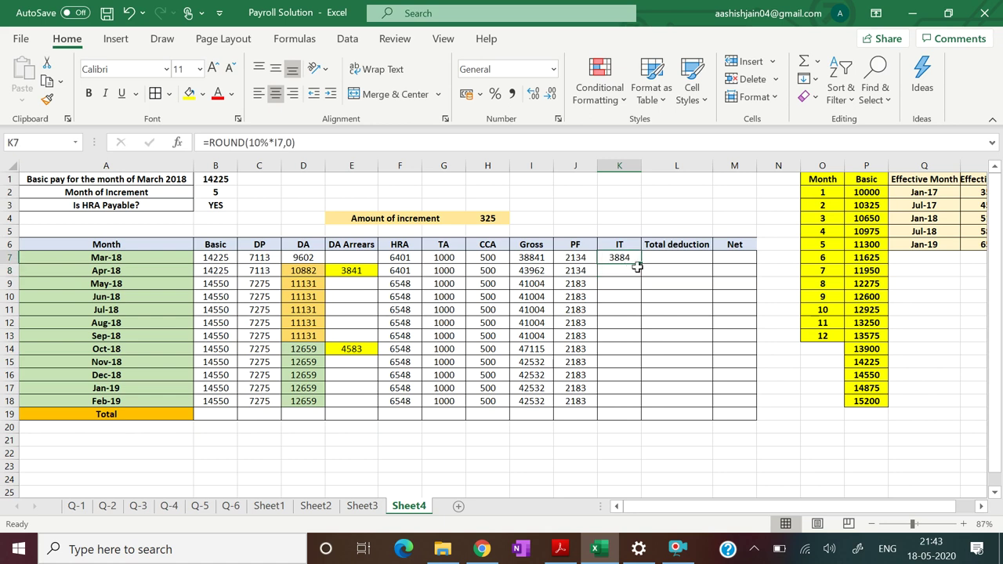
drag(641, 265, 631, 409)
click(720, 468)
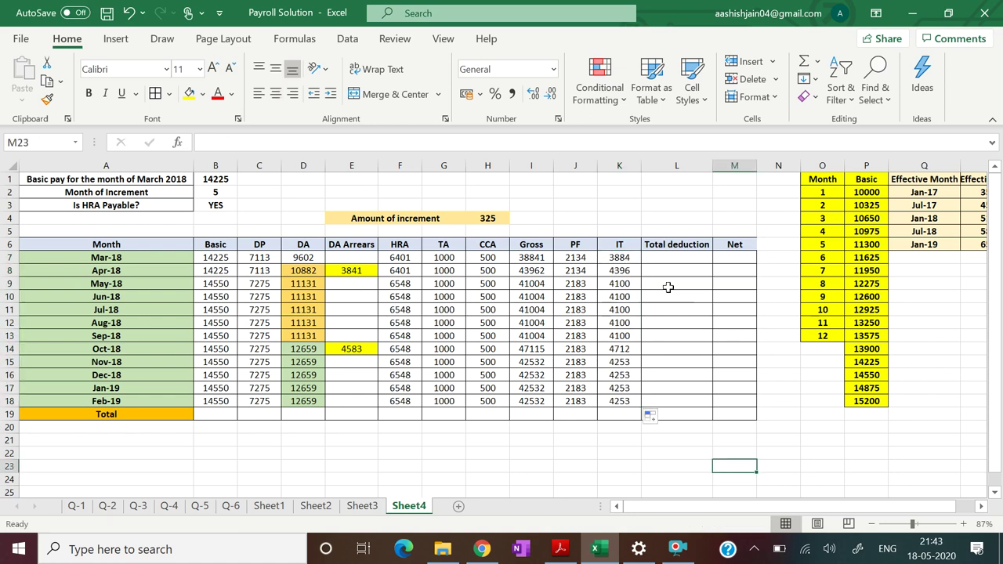
- Calculate the March 2018 total deduction in L7 with =J7+K7 and copy it down to the February 2019 row, L18
click(662, 258)
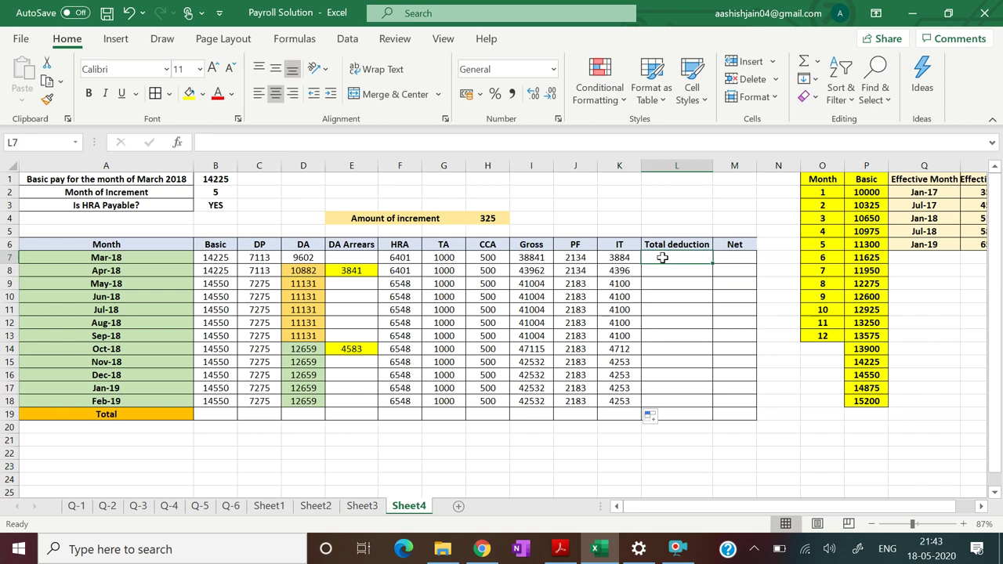
text(=)
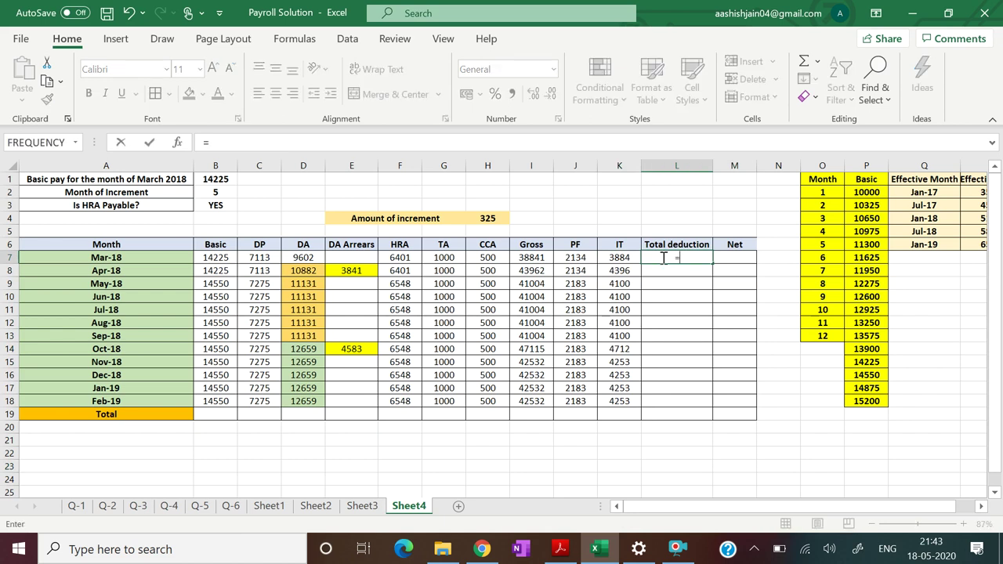
click(575, 258)
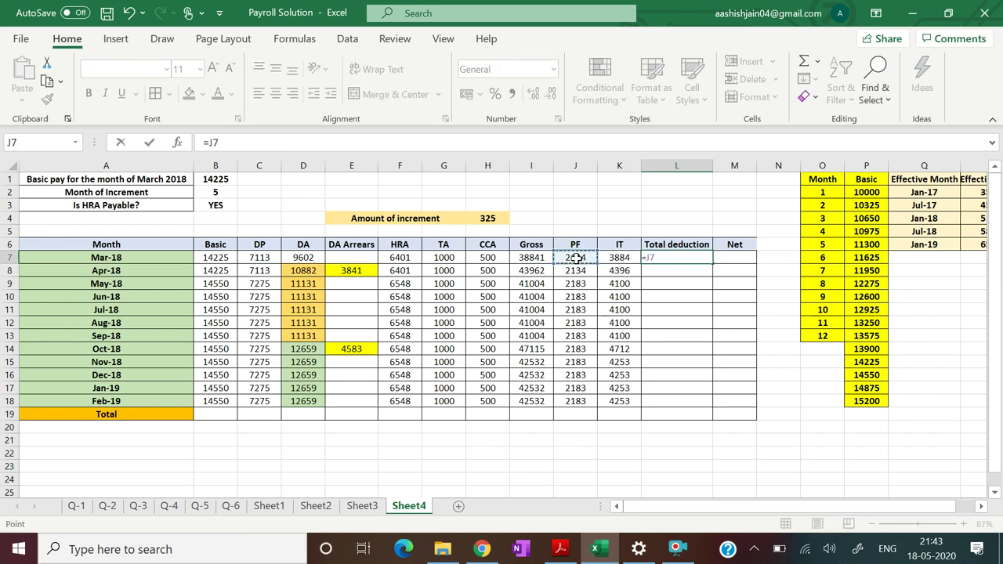
text(+)
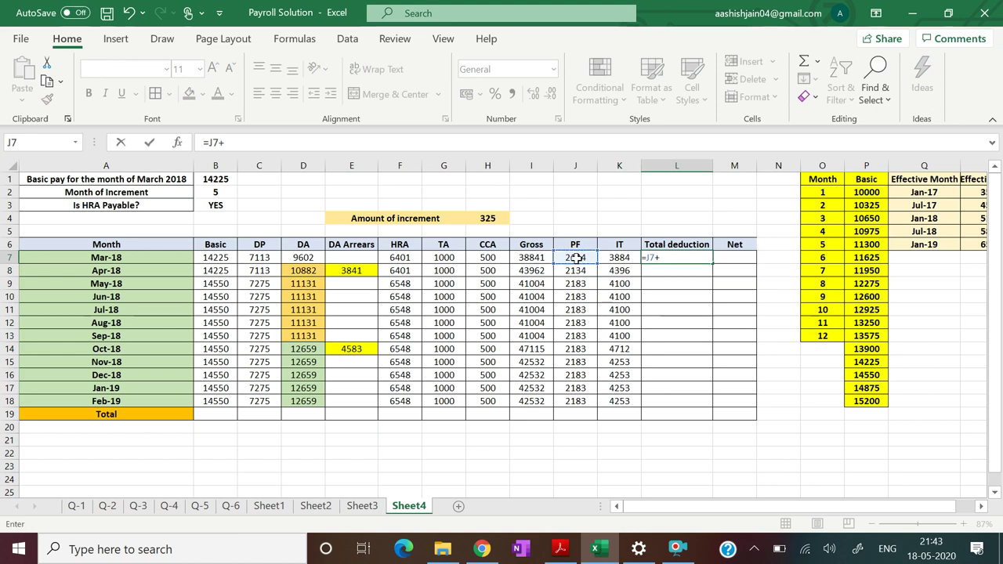
click(611, 259)
key(Return)
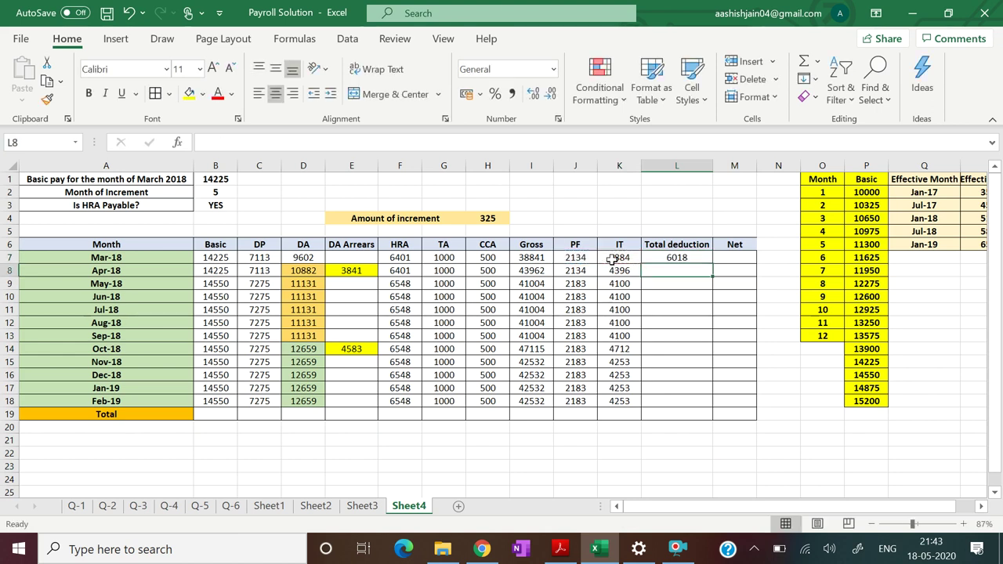
click(705, 258)
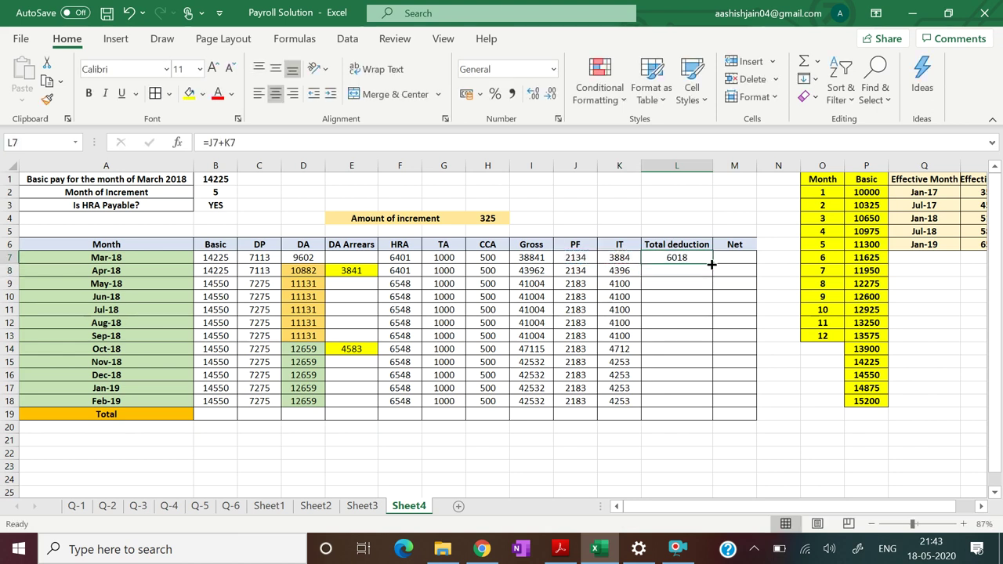
drag(712, 264, 694, 413)
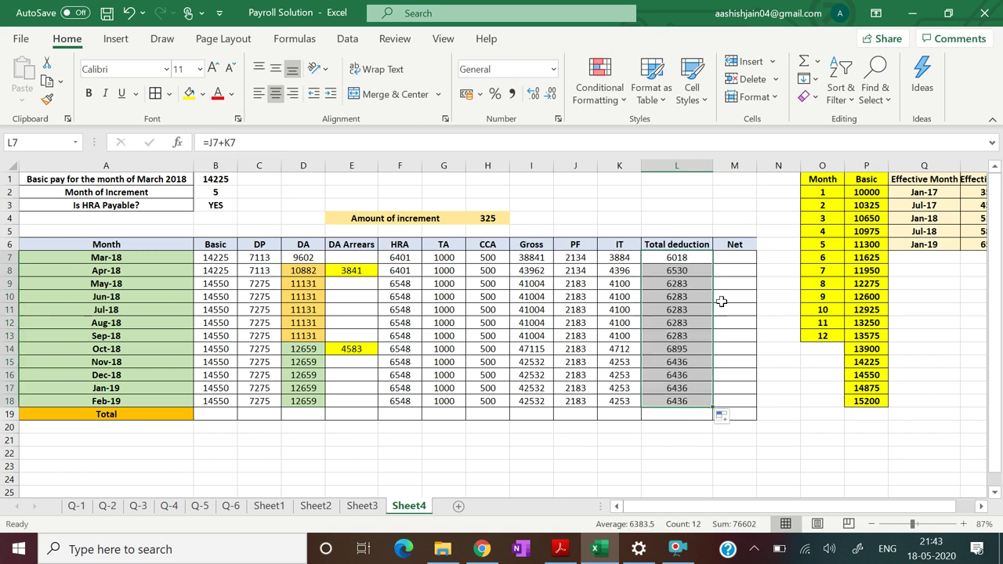
- Calculate the March 2018 Net in M7 with =I7-L7 and copy it down to the February 2019 row, M18
click(733, 259)
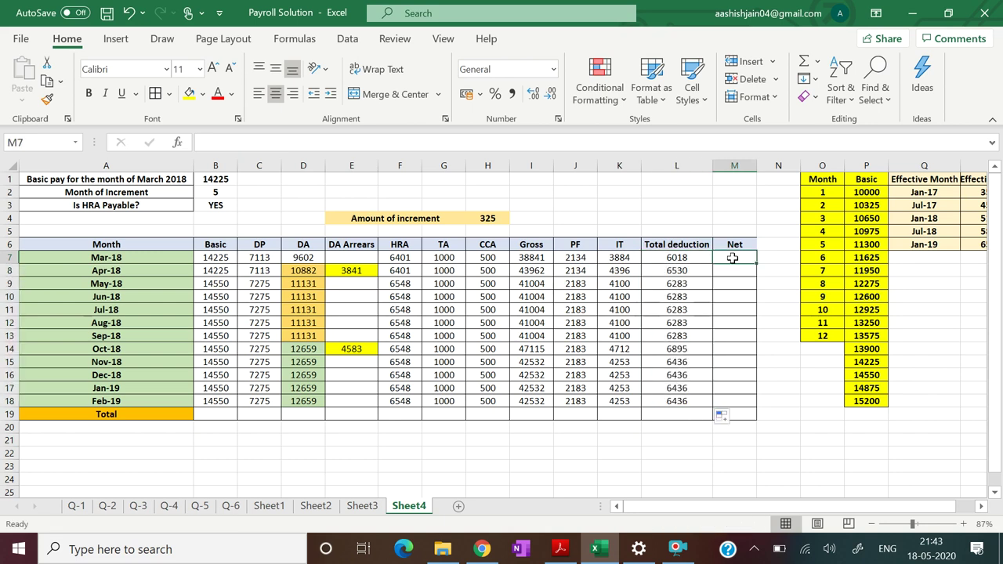
text(=)
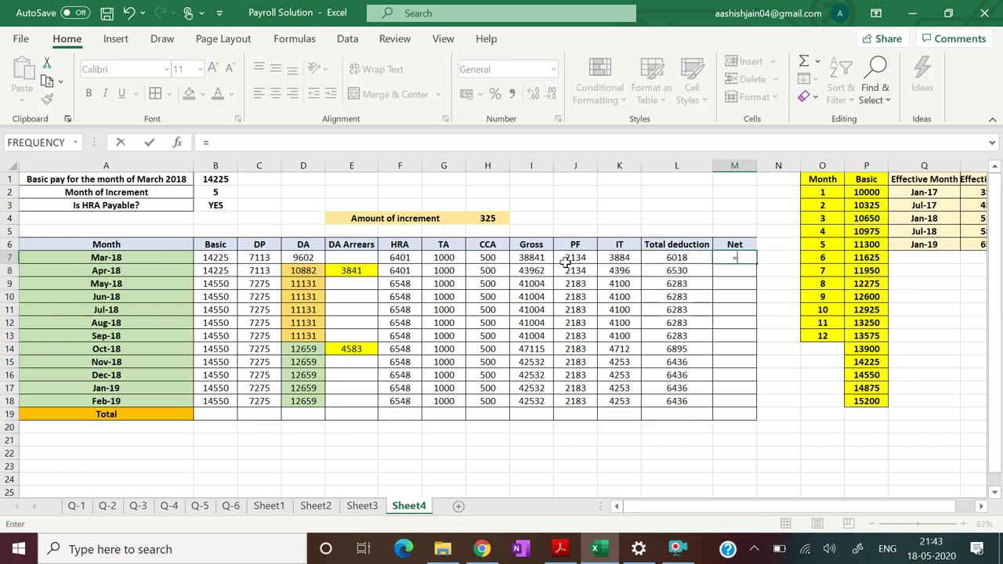
click(543, 257)
text(-)
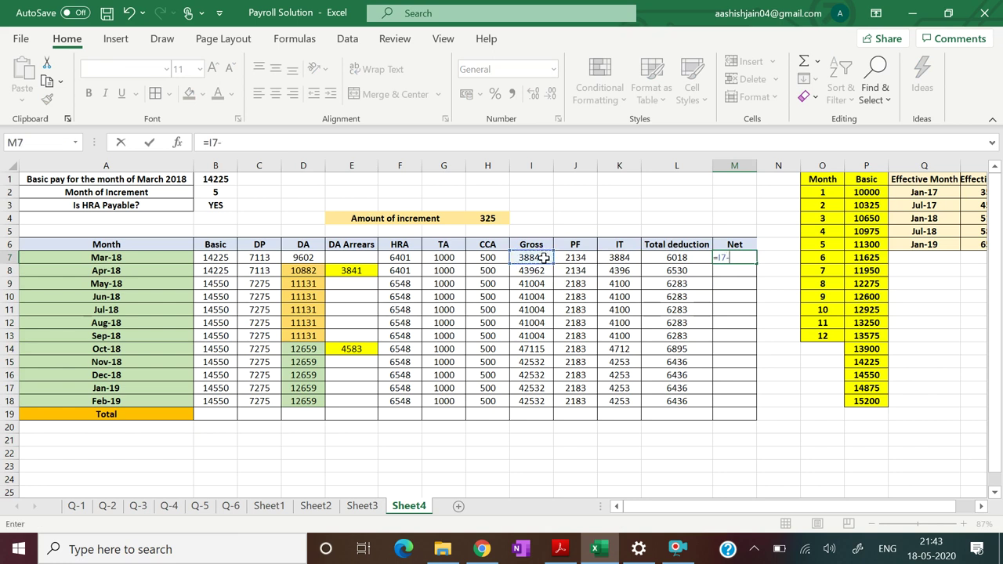
click(673, 257)
key(Return)
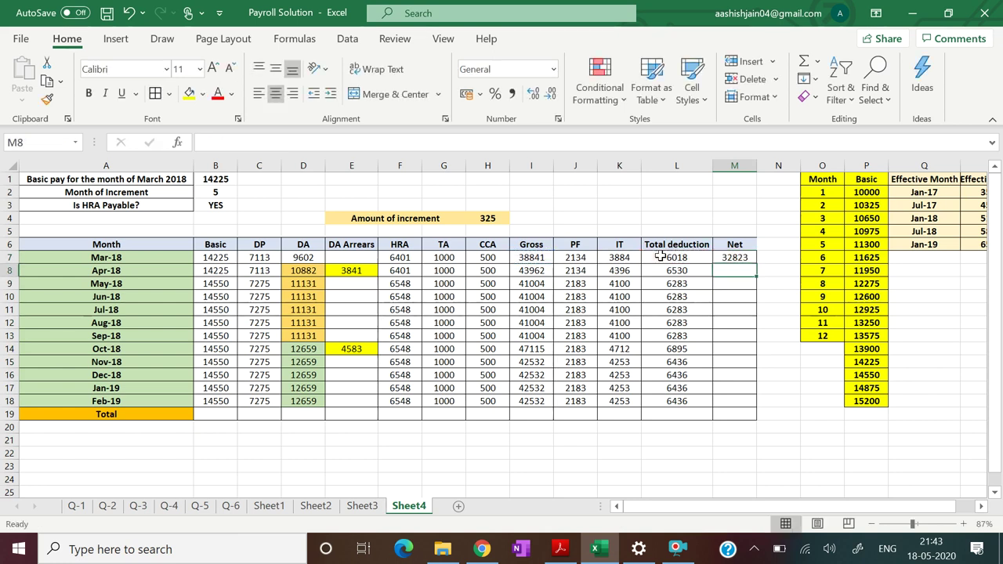
click(729, 258)
drag(758, 264, 749, 402)
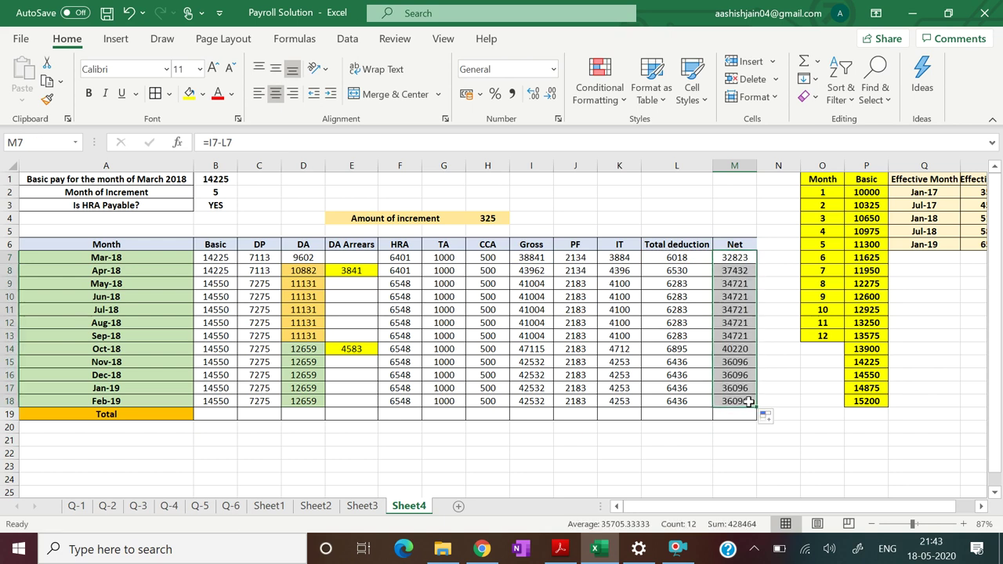
click(443, 480)
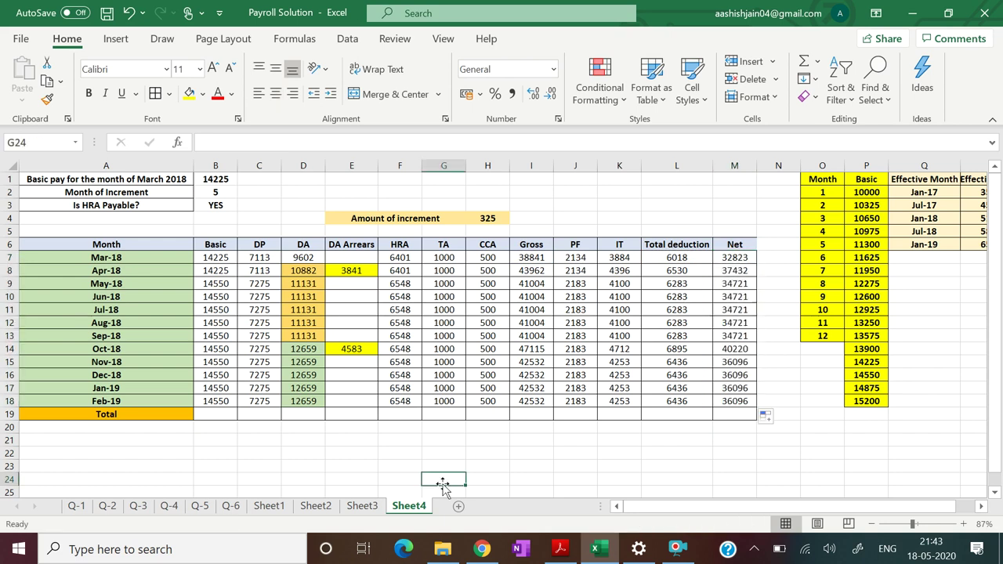
- Total the Basic column in B19 with =SUM(B7:B18)
click(211, 415)
text(=SUM)
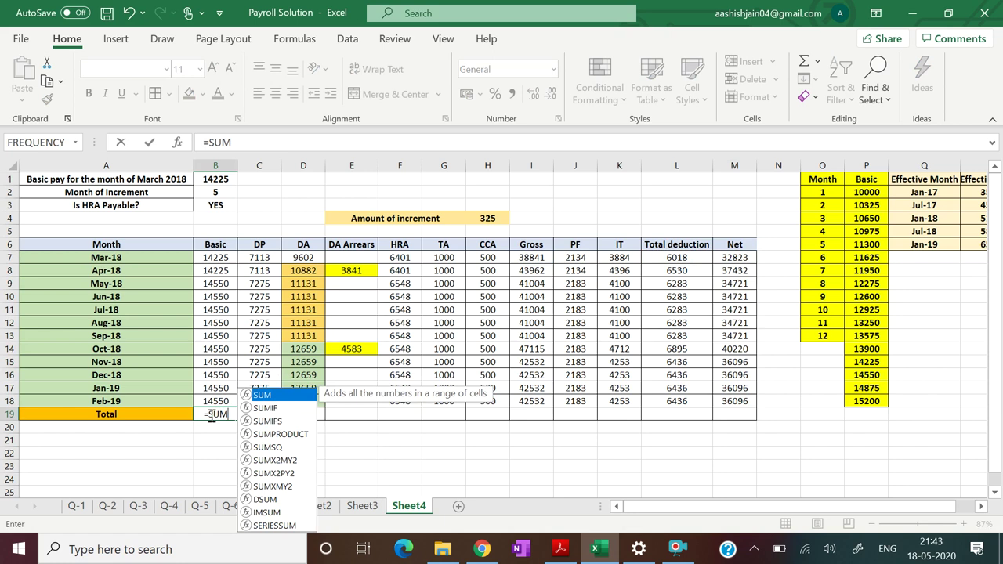
text(()
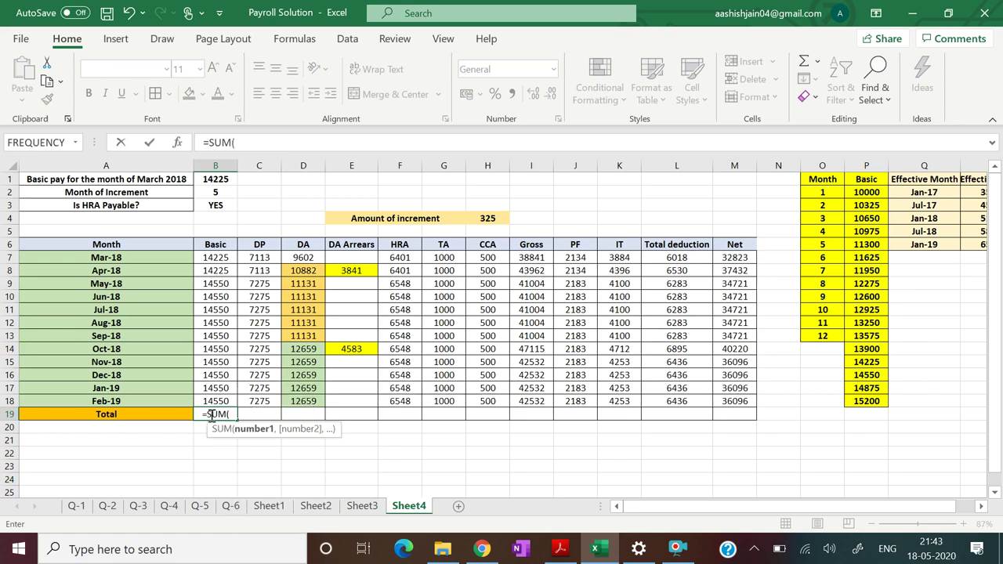
drag(212, 253, 225, 399)
text())
key(Return)
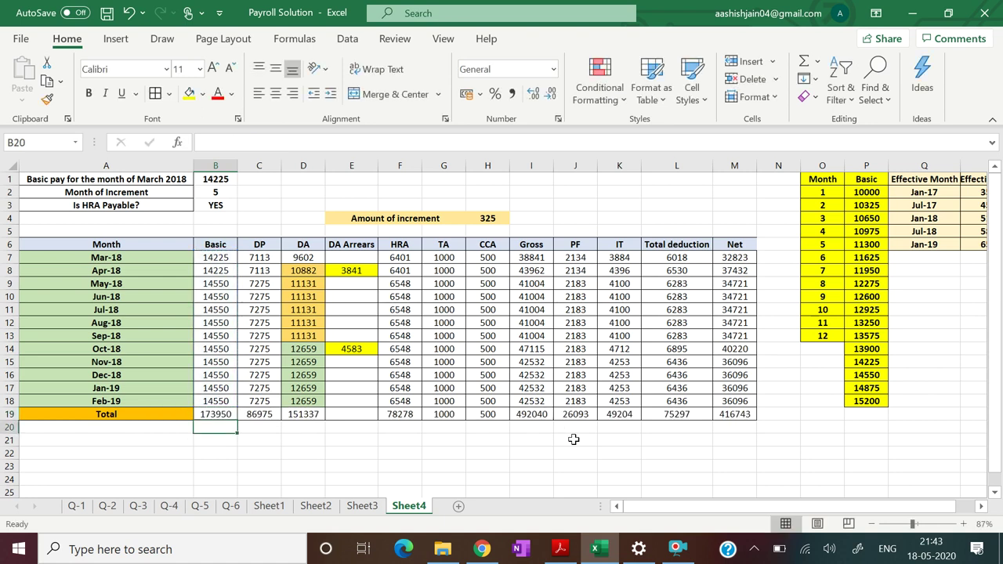
- Make the payroll figures in B7:M19 bold
drag(203, 257, 743, 414)
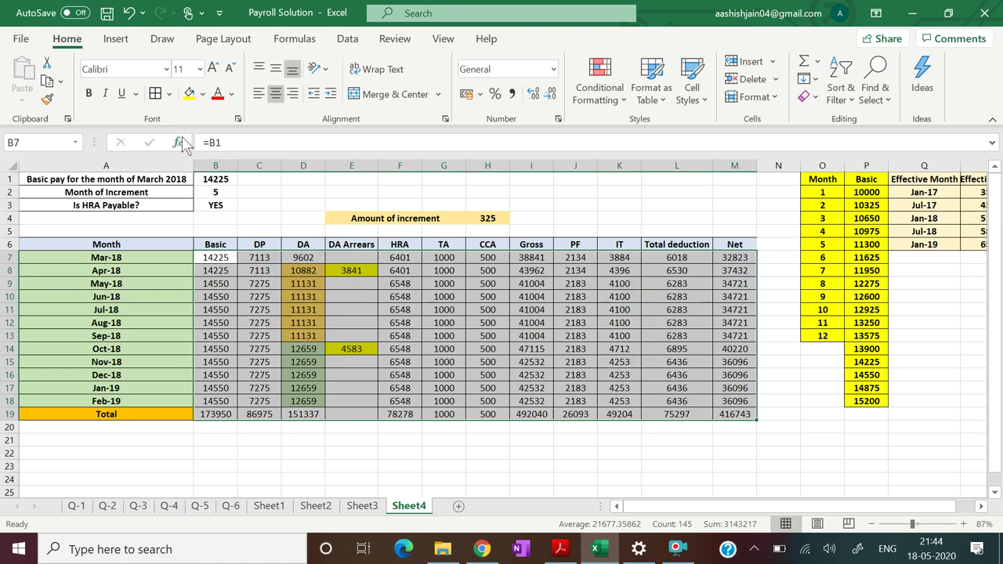
click(92, 91)
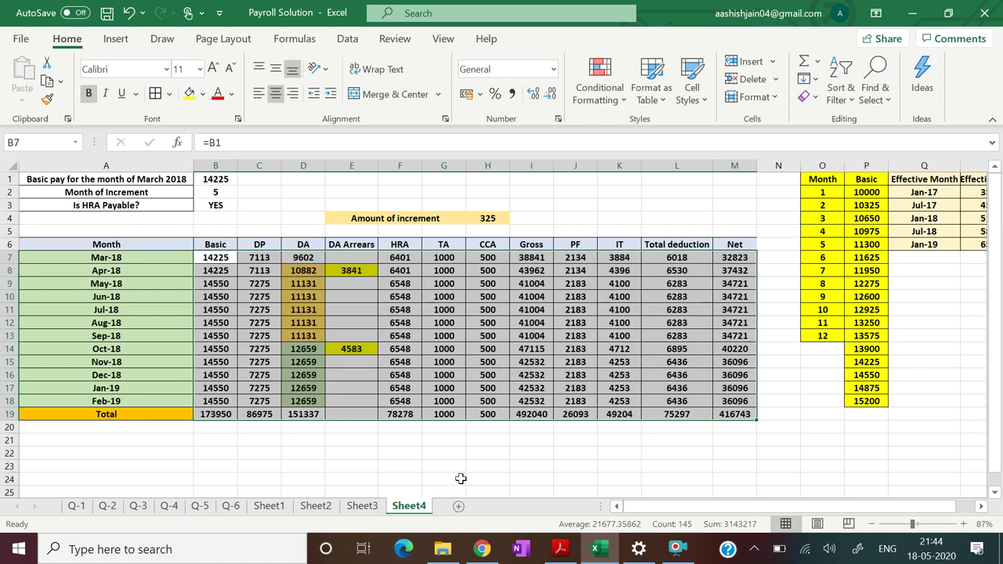
click(460, 478)
- Fill the Total row cells B19:M19 with the standard orange color
drag(231, 413, 718, 416)
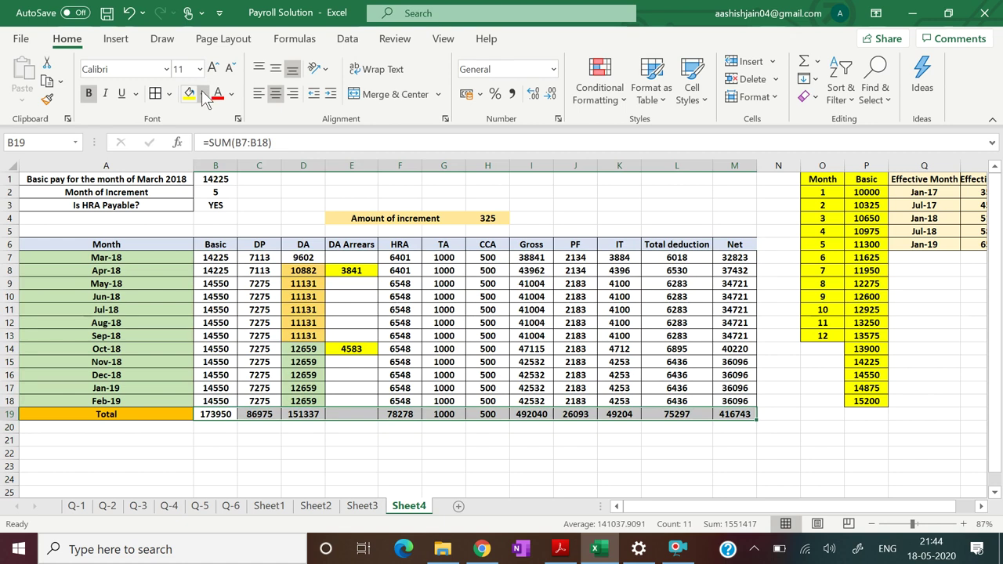
click(203, 93)
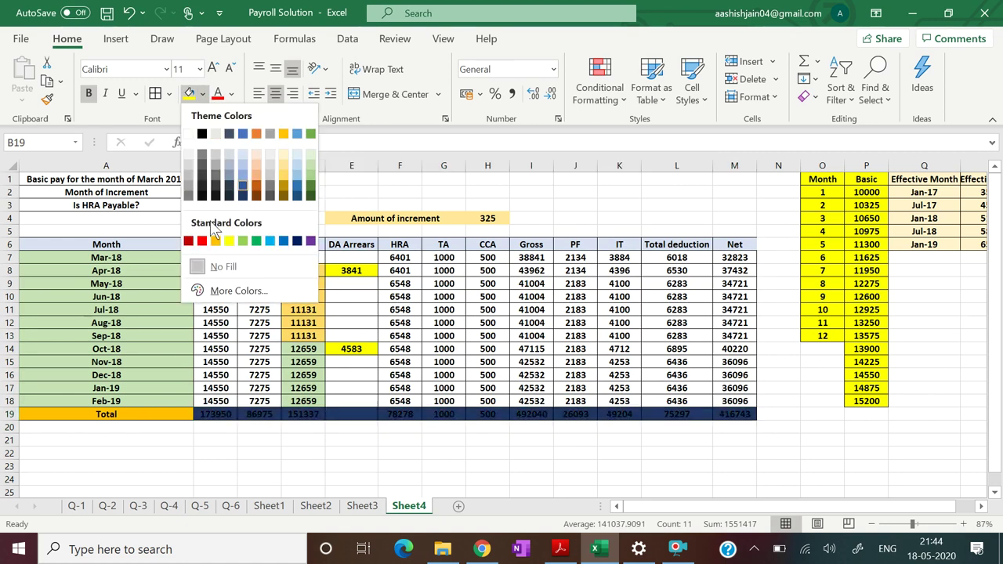
click(215, 240)
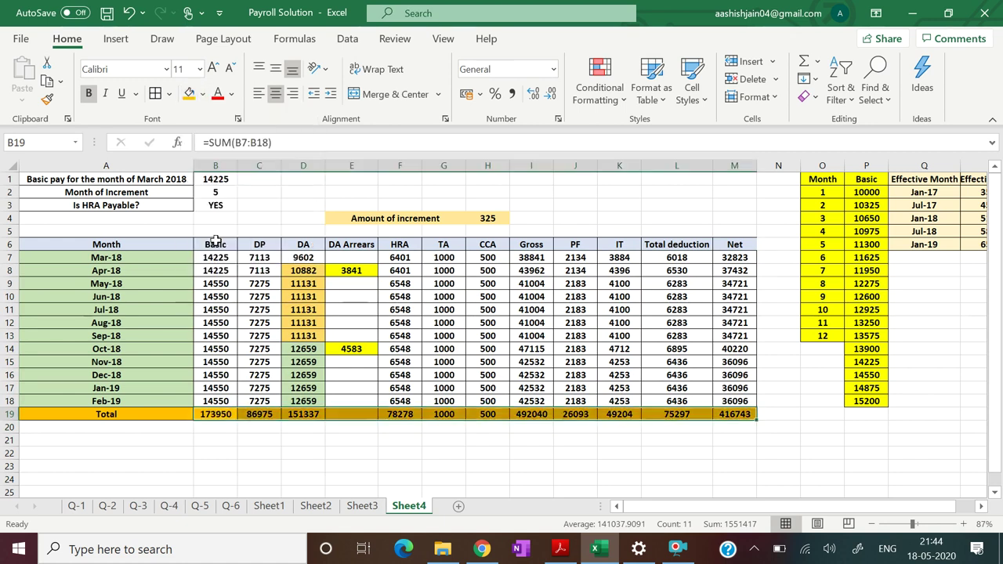
click(662, 480)
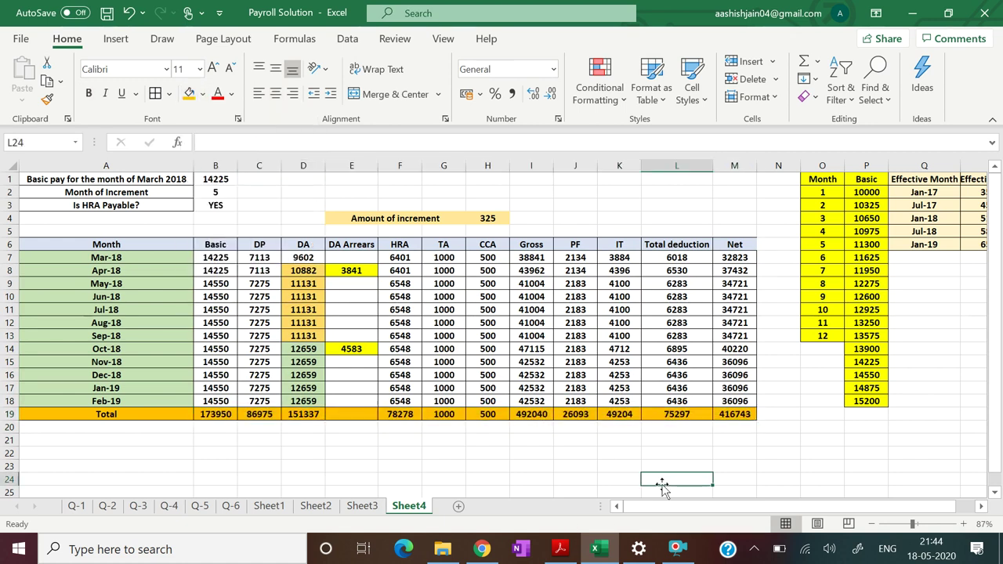
drag(722, 509, 724, 508)
click(720, 509)
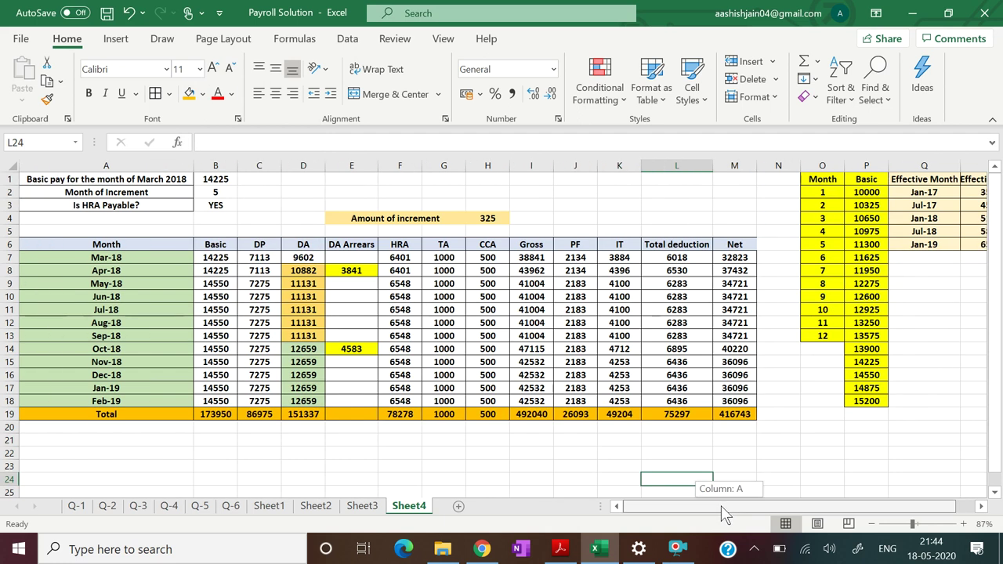
click(997, 352)
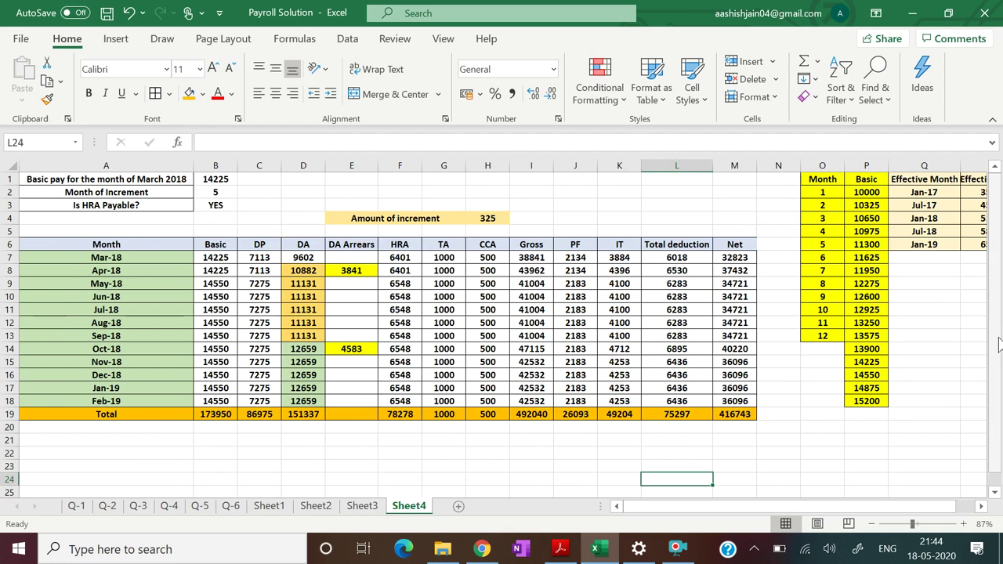